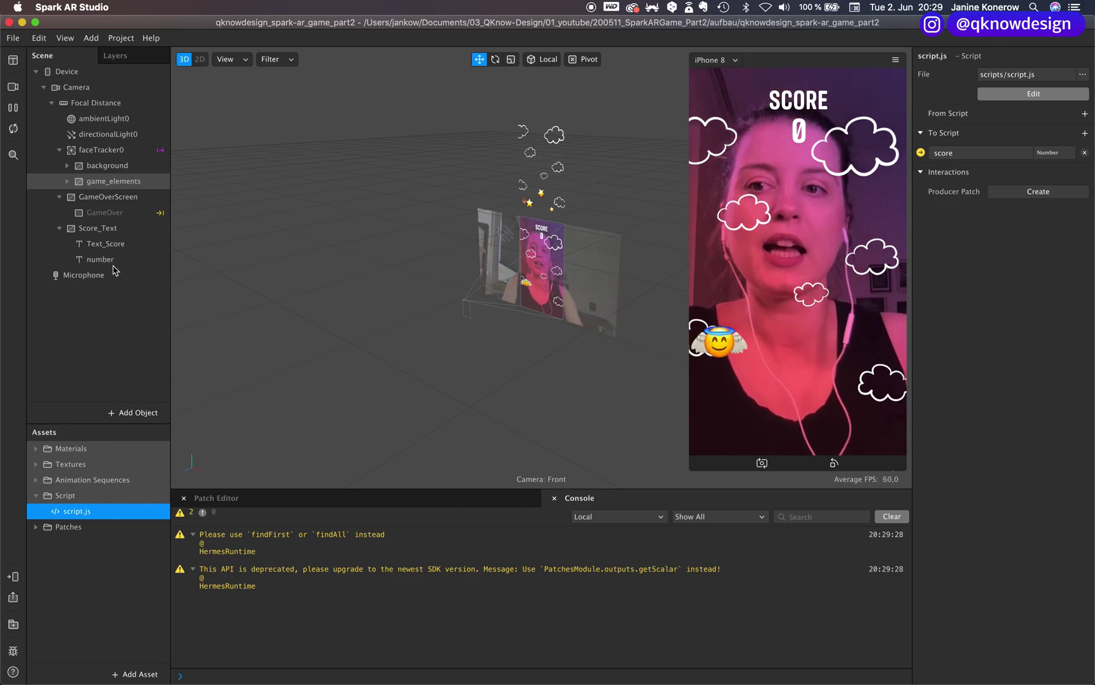
# Show the patch graph and select the number text object to view its properties.
pyautogui.click(347, 499)
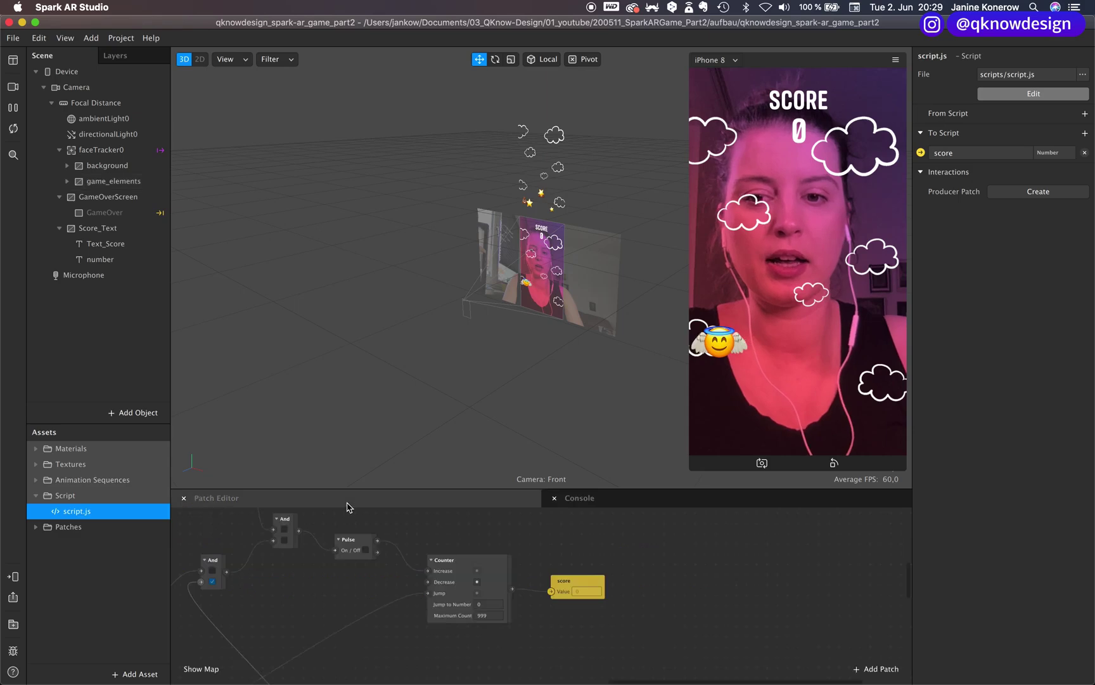
pyautogui.hscroll(3, 594, 626)
pyautogui.scroll(2, 594, 626)
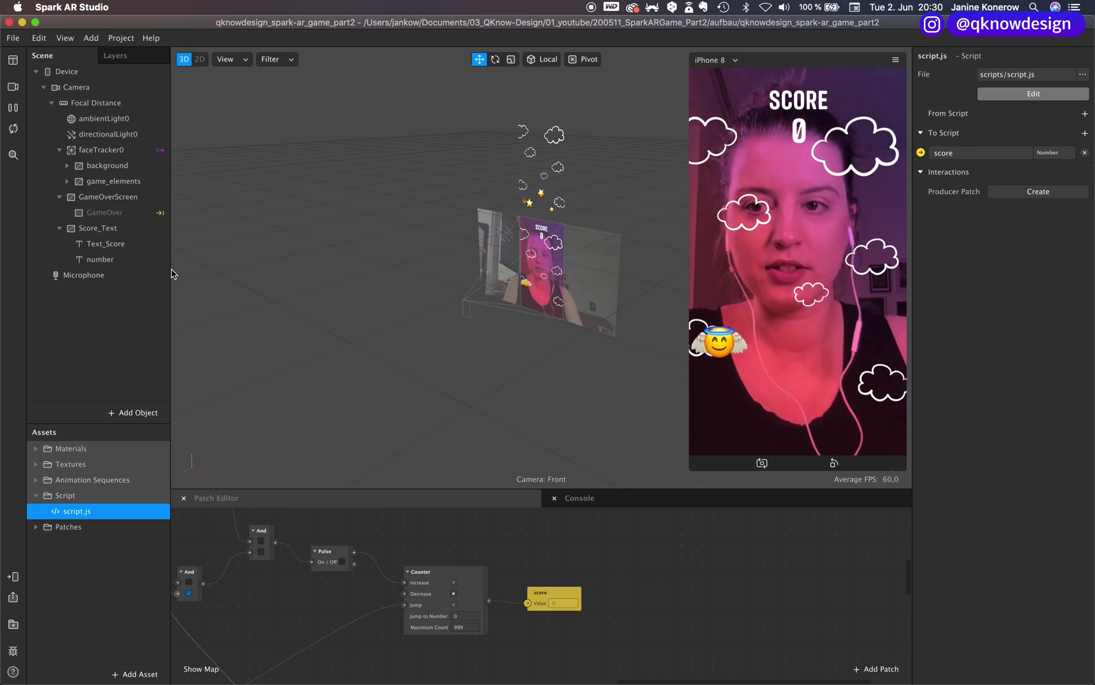
pyautogui.click(112, 259)
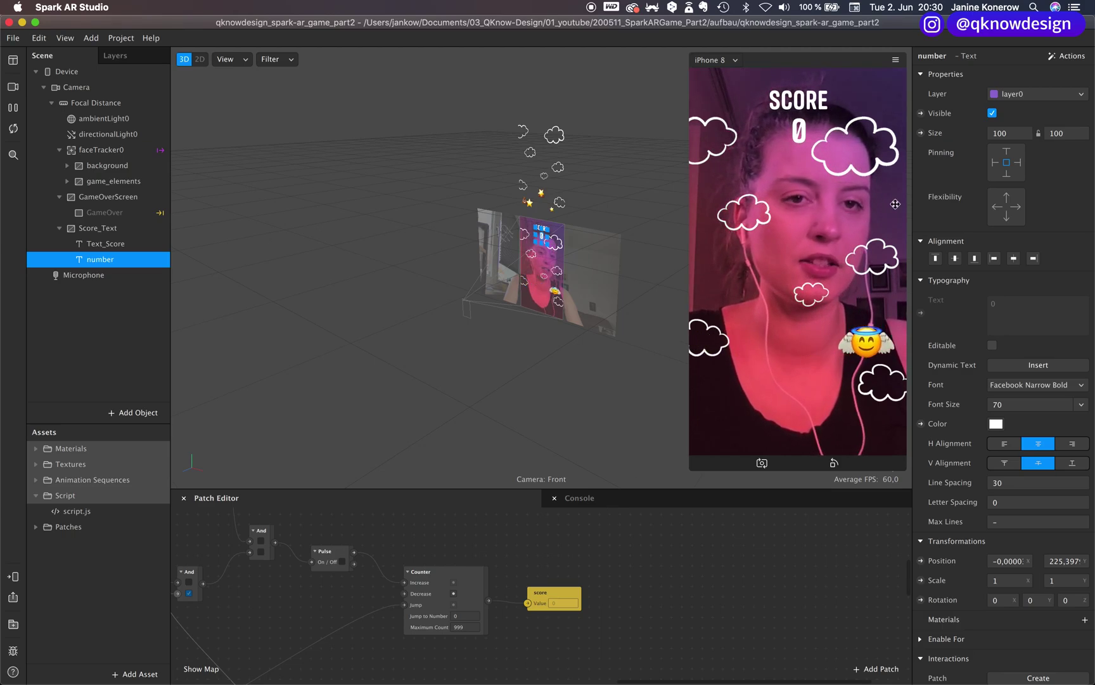
# Enable Simulate Touch in the preview, check the console, and return to the patch graph.
pyautogui.click(896, 60)
pyautogui.click(916, 83)
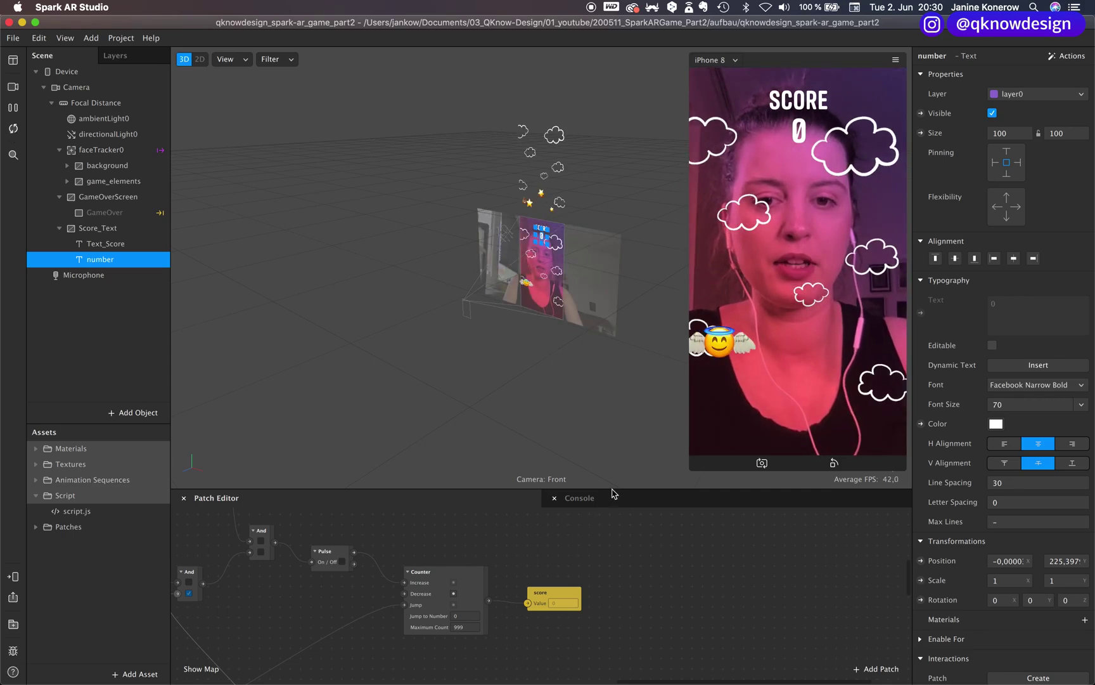
pyautogui.click(589, 498)
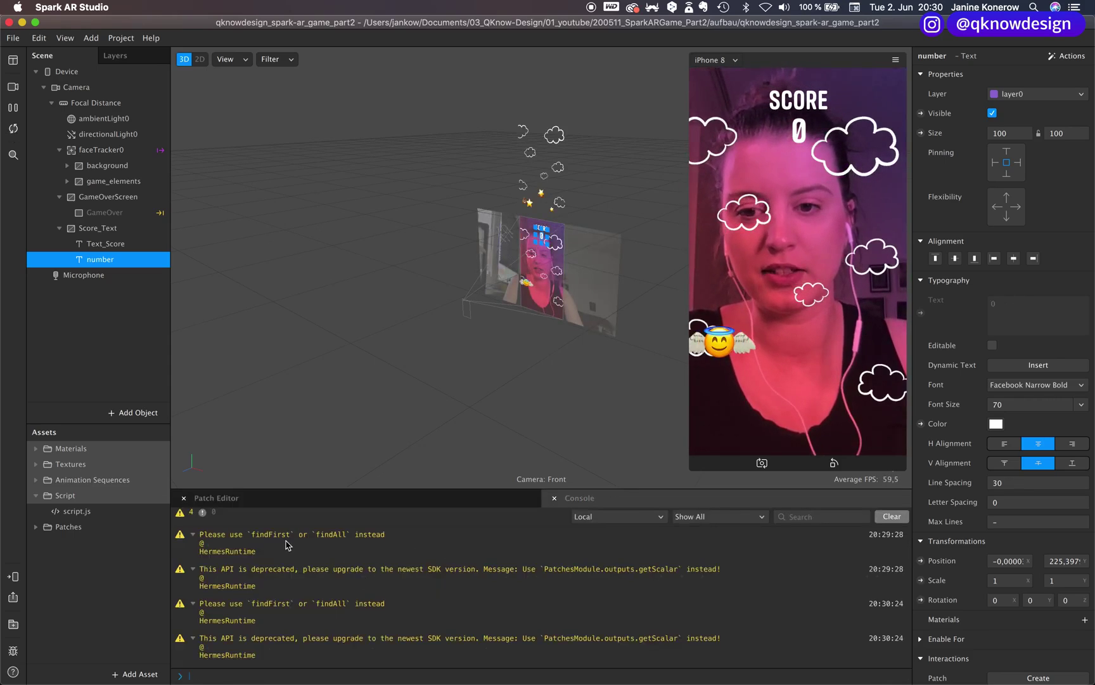
pyautogui.click(371, 505)
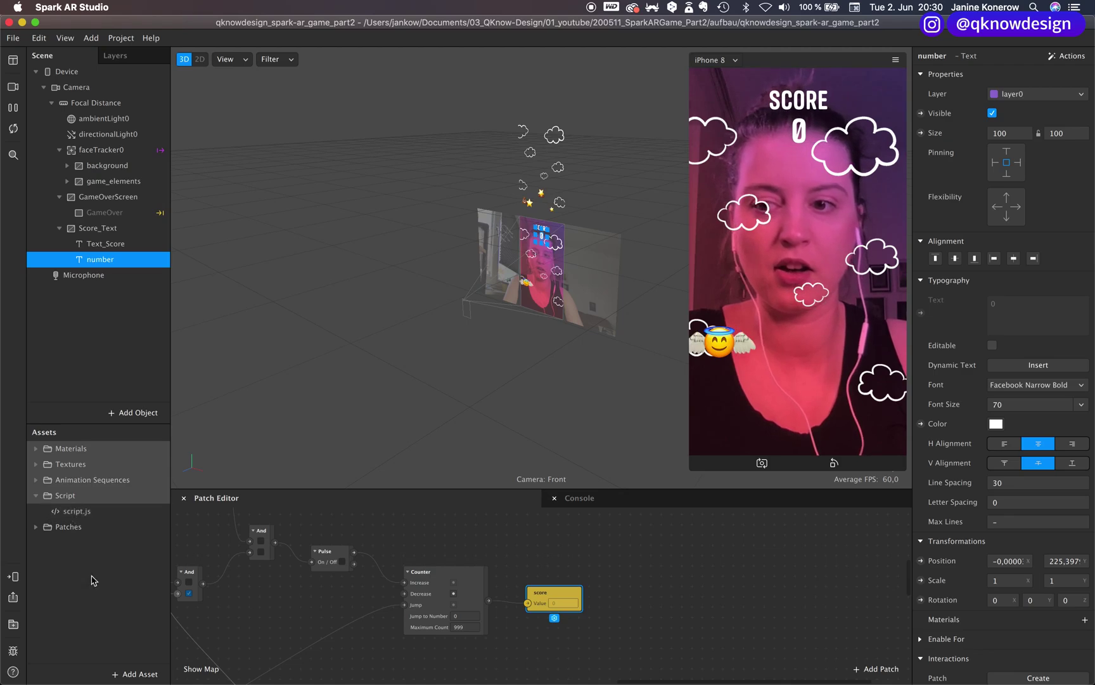
# Inspect the script.js asset and the number object, leaving script.js selected.
pyautogui.click(78, 512)
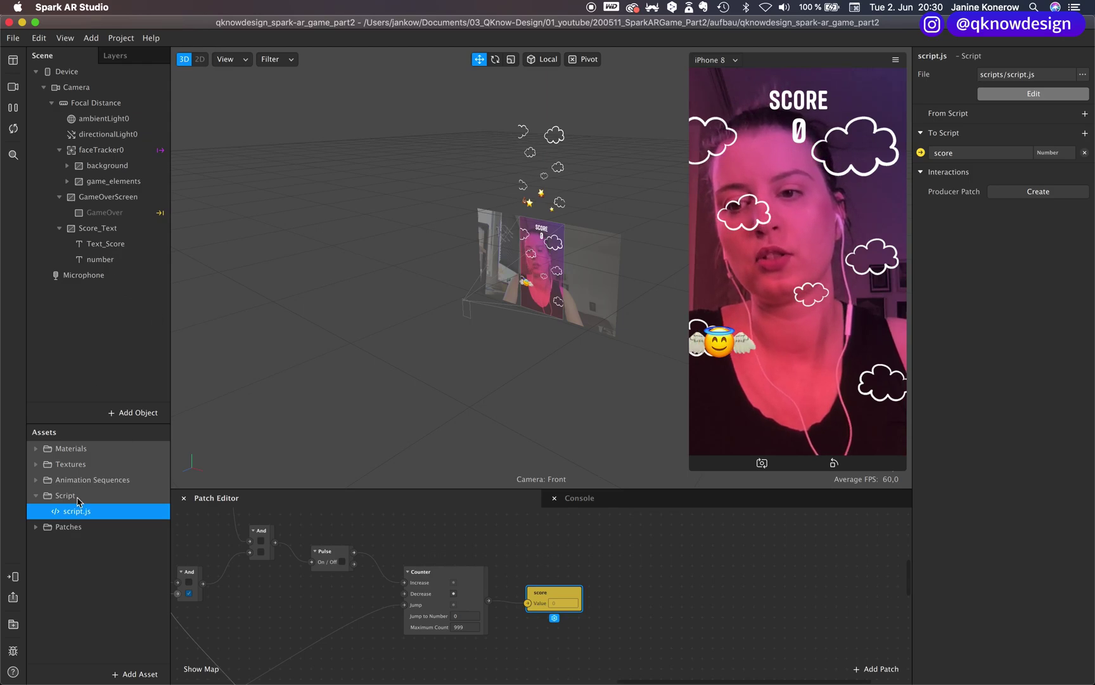
pyautogui.click(101, 260)
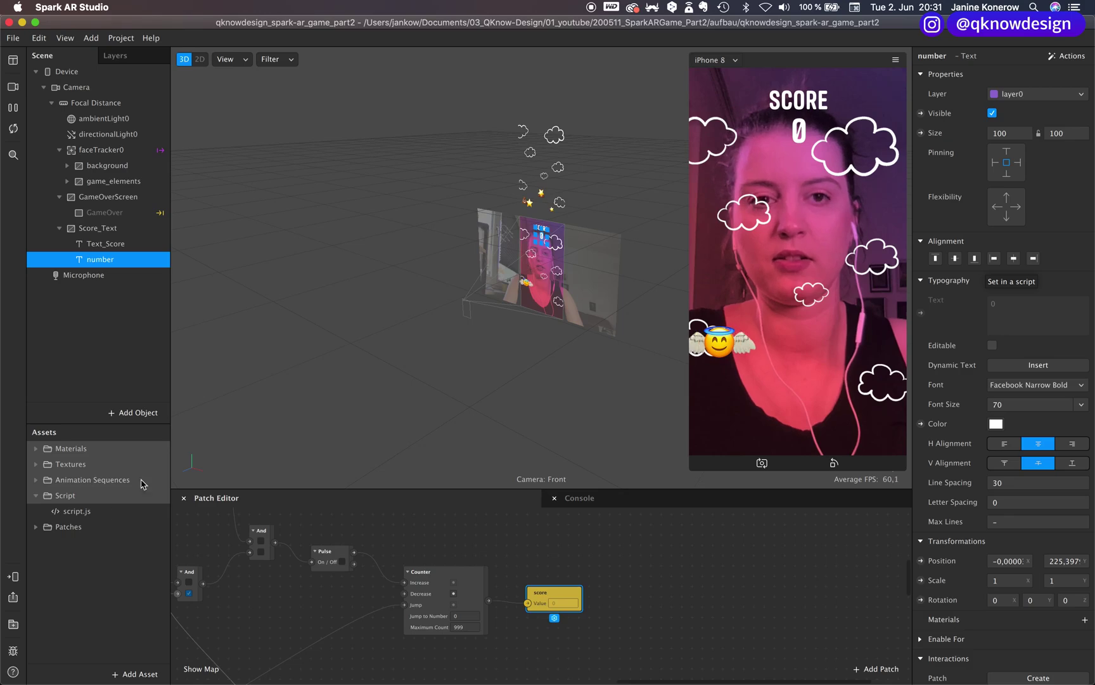
pyautogui.click(89, 515)
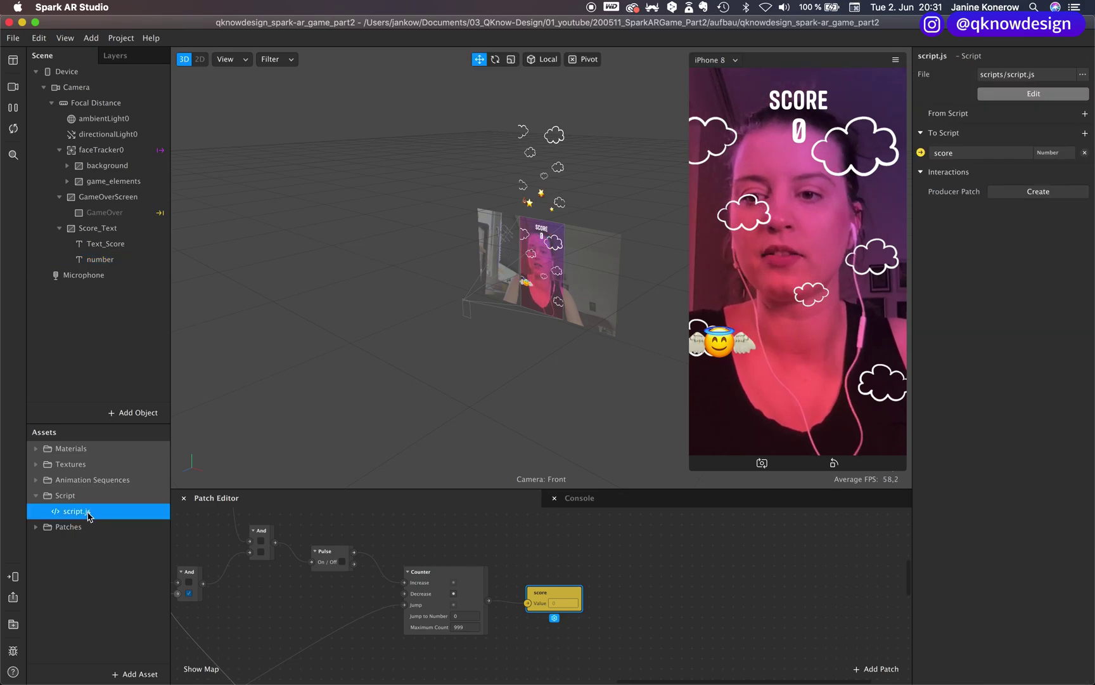
# Open script.js in Brackets and review the find('number') and getScalarValue('score') lines.
pyautogui.doubleClick(88, 515)
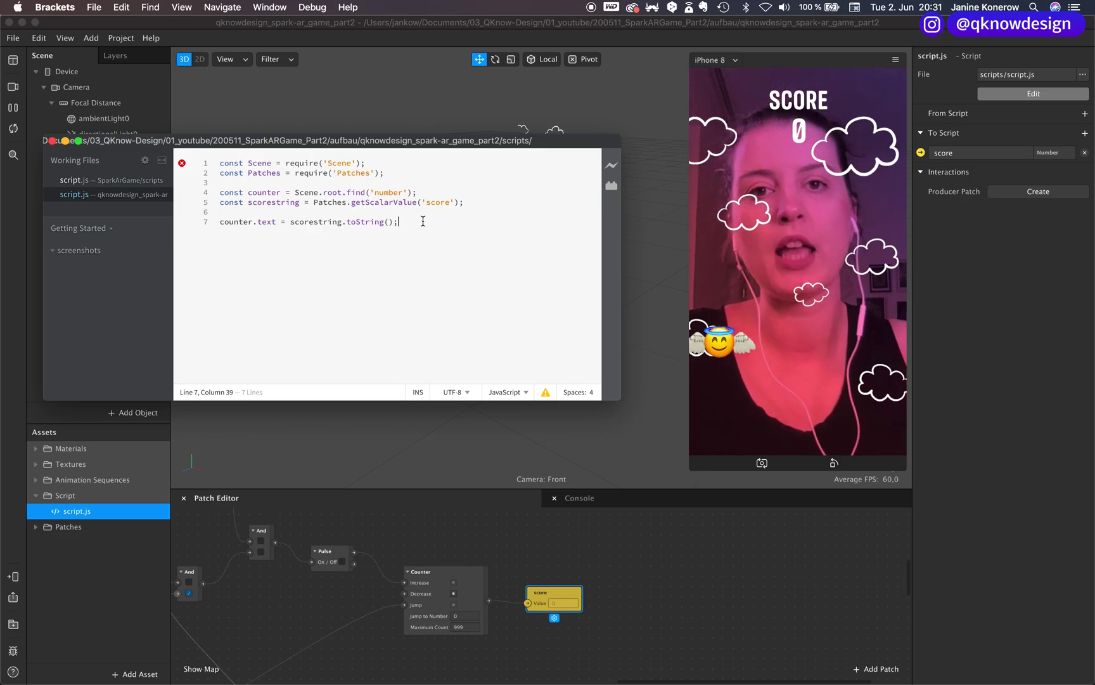
pyautogui.click(366, 192)
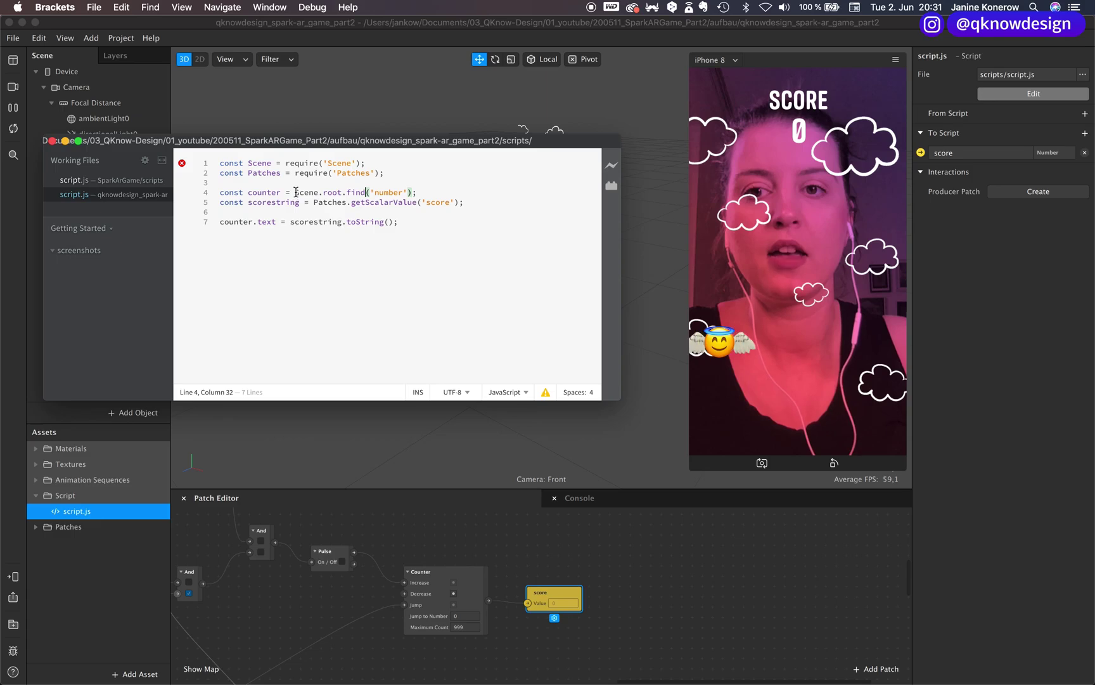
pyautogui.moveTo(295, 192); pyautogui.dragTo(417, 203)
pyautogui.click(359, 192)
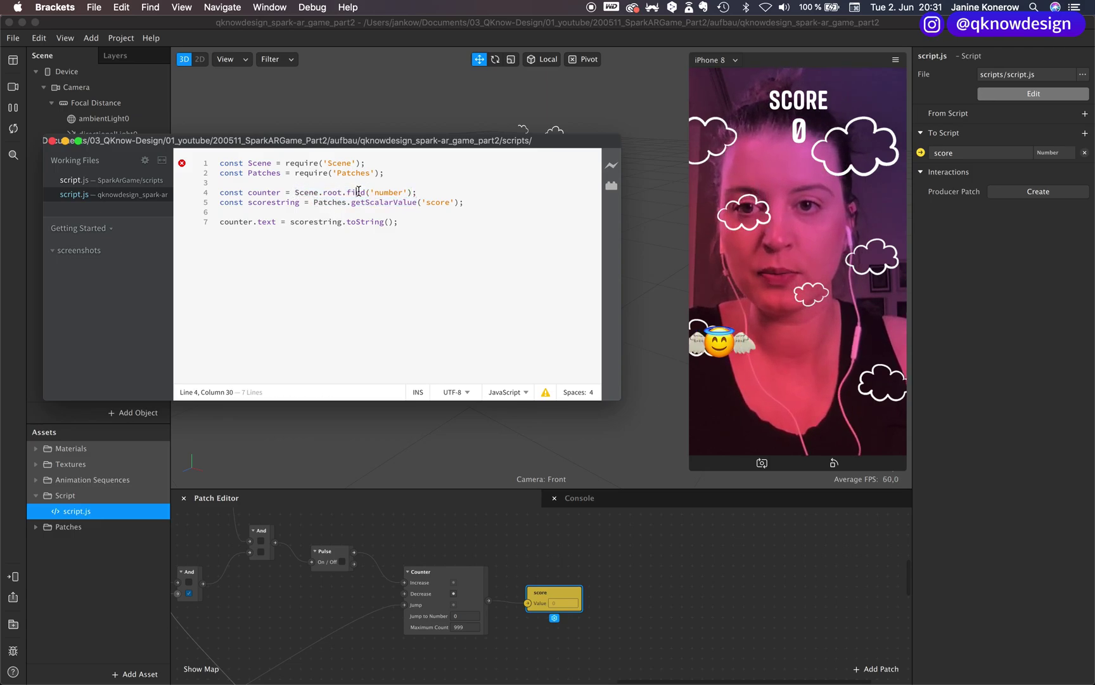
pyautogui.moveTo(375, 192); pyautogui.dragTo(405, 191)
pyautogui.moveTo(418, 140); pyautogui.dragTo(455, 339)
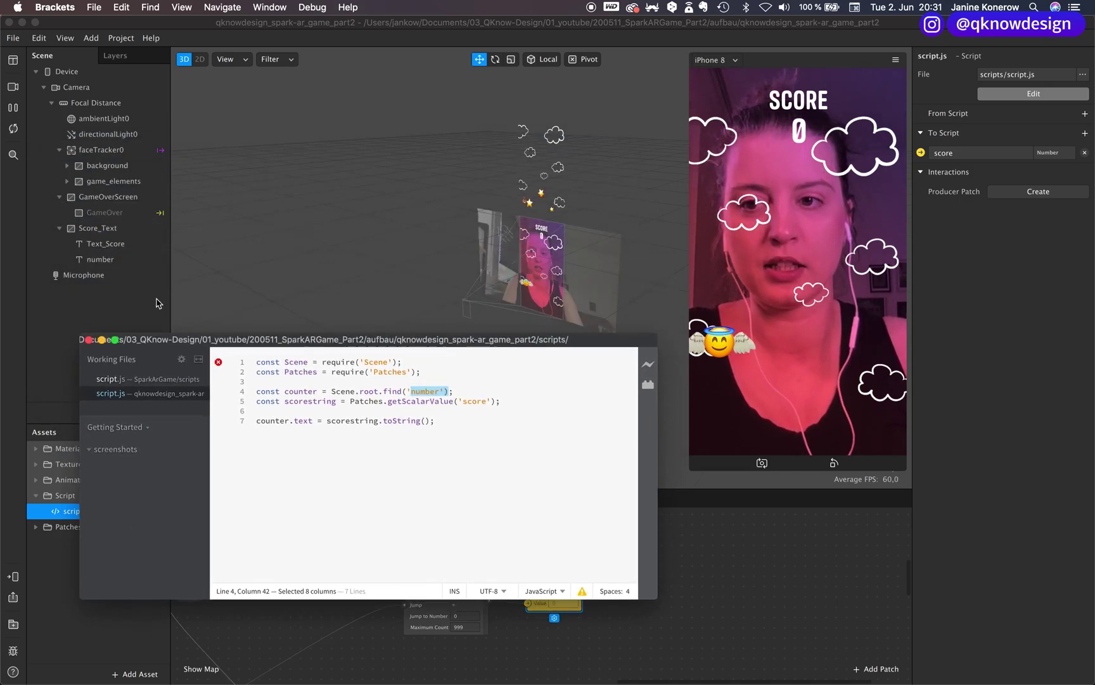
# Change find to findFirst and getScalarValue to outputs.getScalar, then save the script.
pyautogui.click(406, 392)
pyautogui.write('First')
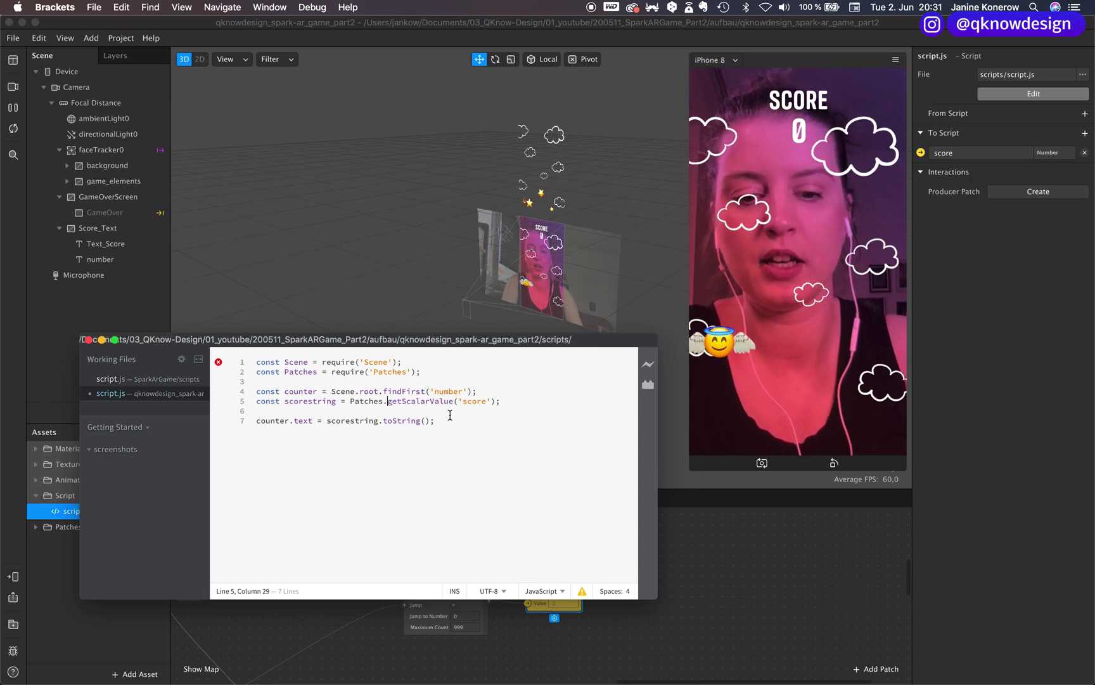
pyautogui.write('ou')
pyautogui.write('tput')
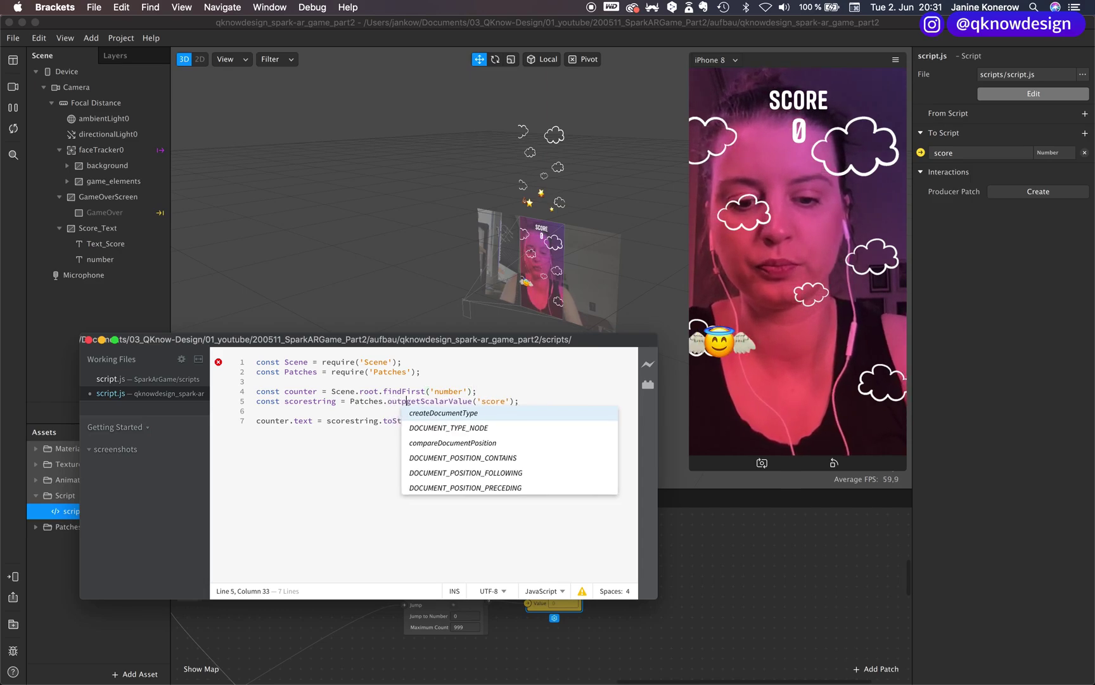
pyautogui.write('s.')
pyautogui.click(444, 401)
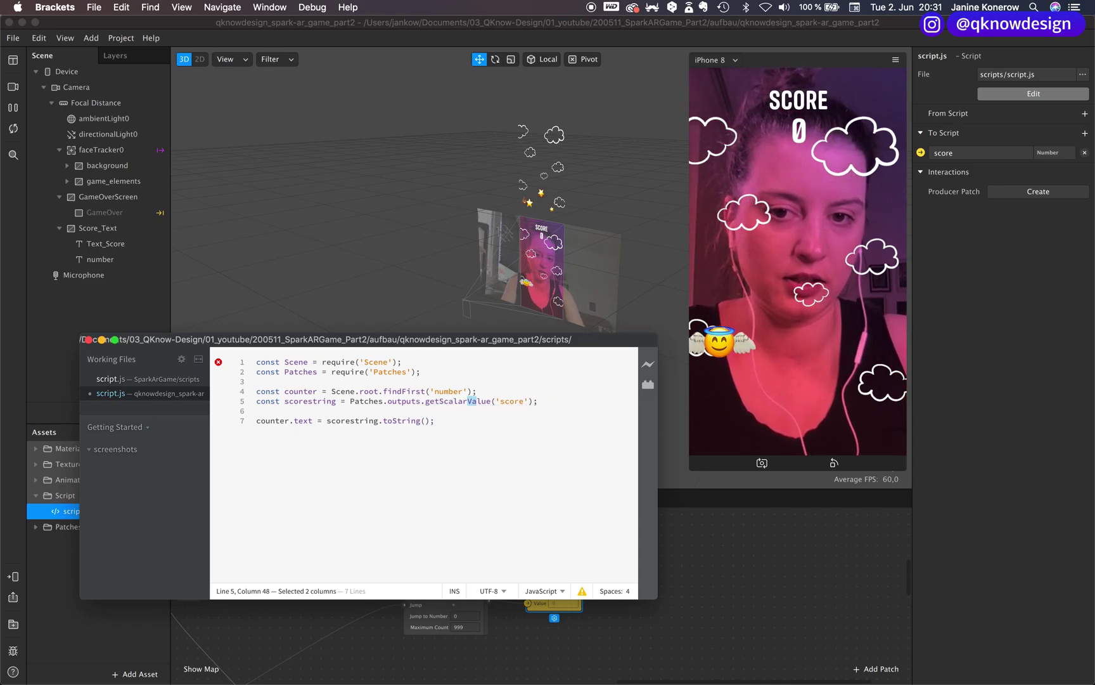
pyautogui.press('BackSpace')
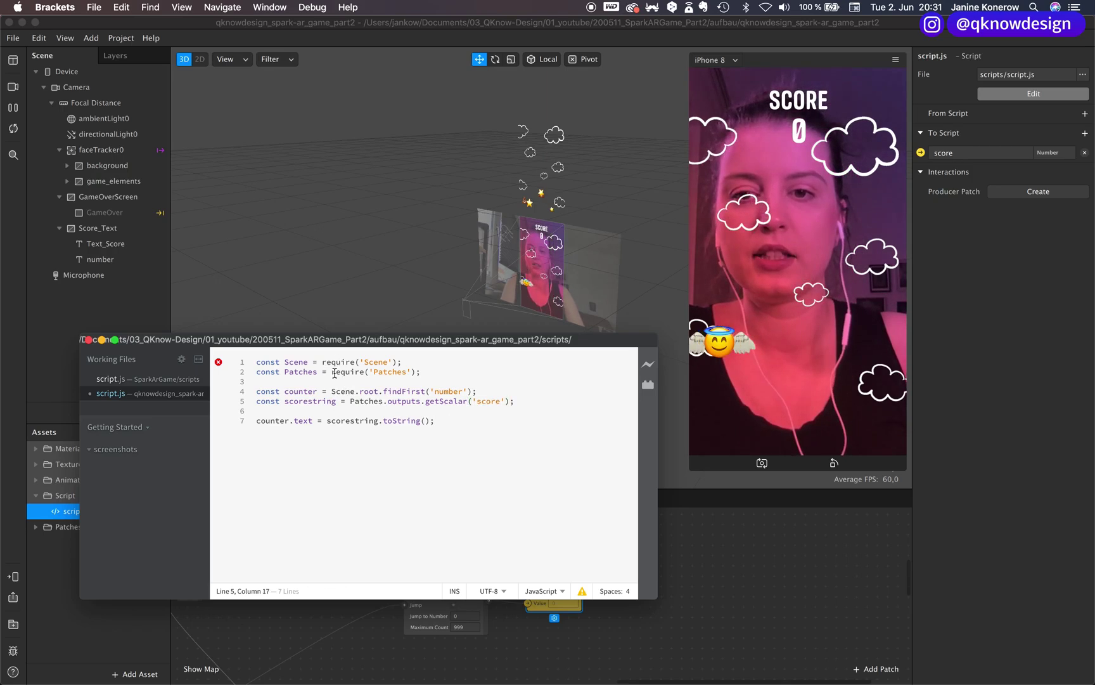
pyautogui.click(477, 423)
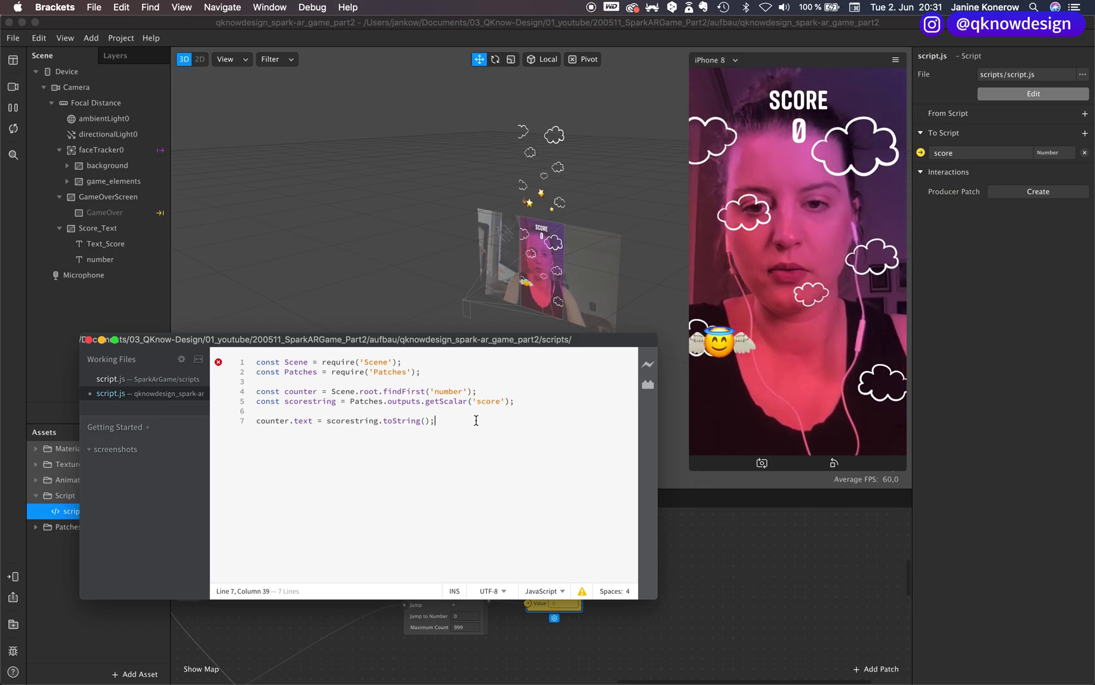
pyautogui.press('super+s')
# Clear the console warnings, then add a trailing line to script.js and save it.
pyautogui.click(838, 637)
pyautogui.click(644, 509)
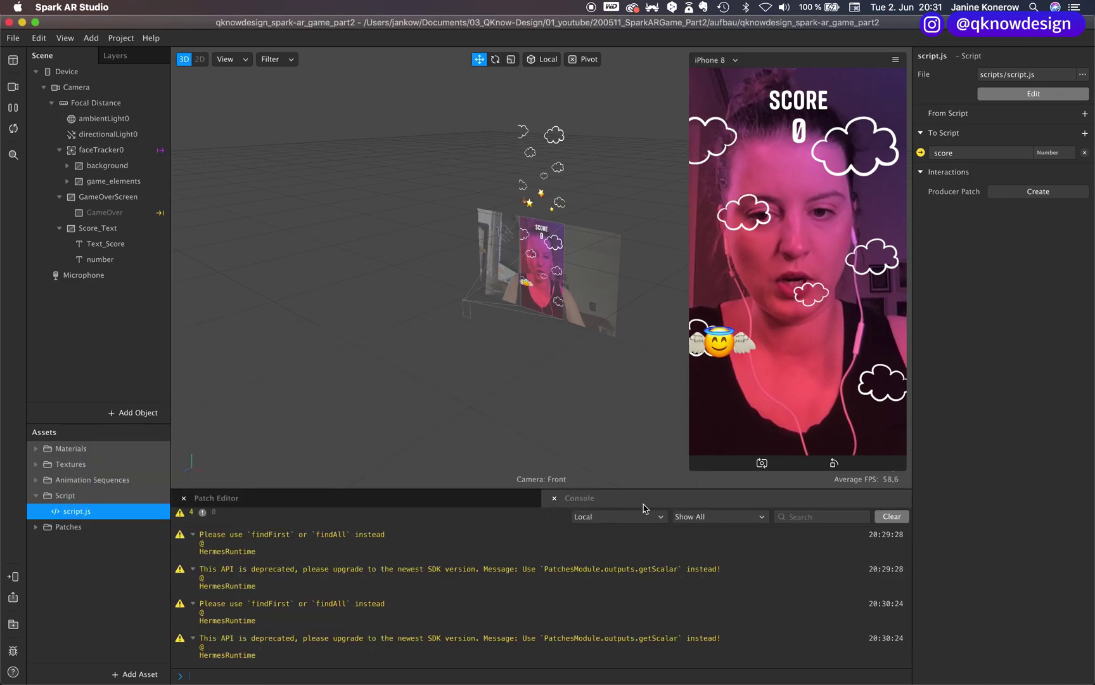
pyautogui.click(890, 517)
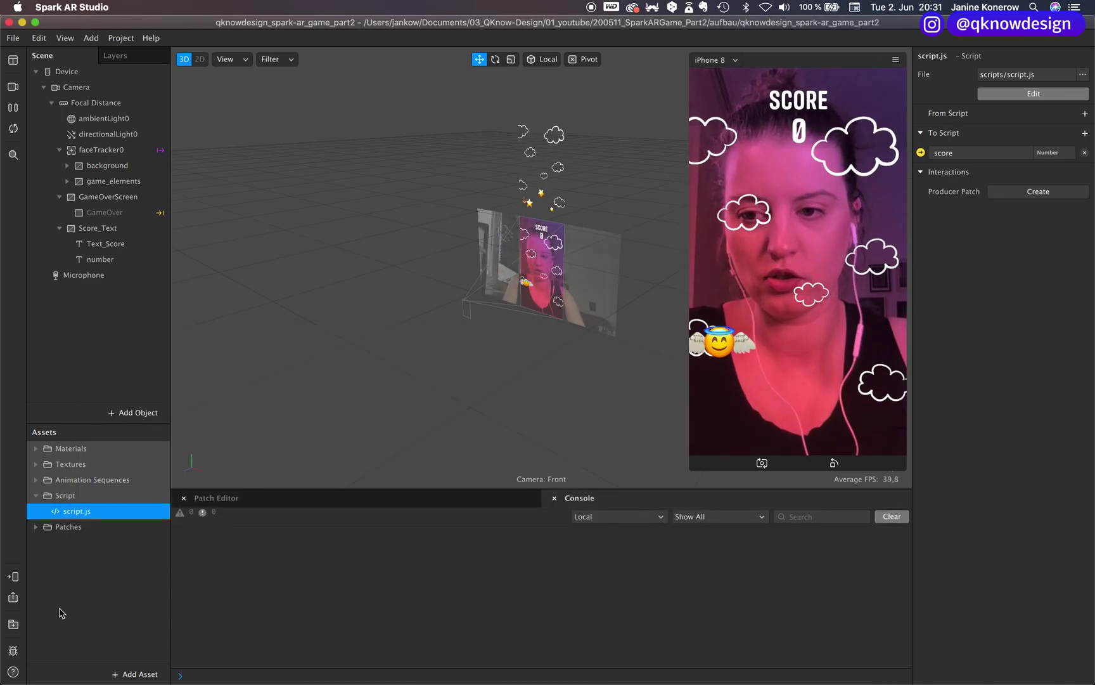
pyautogui.doubleClick(76, 512)
pyautogui.press('Return')
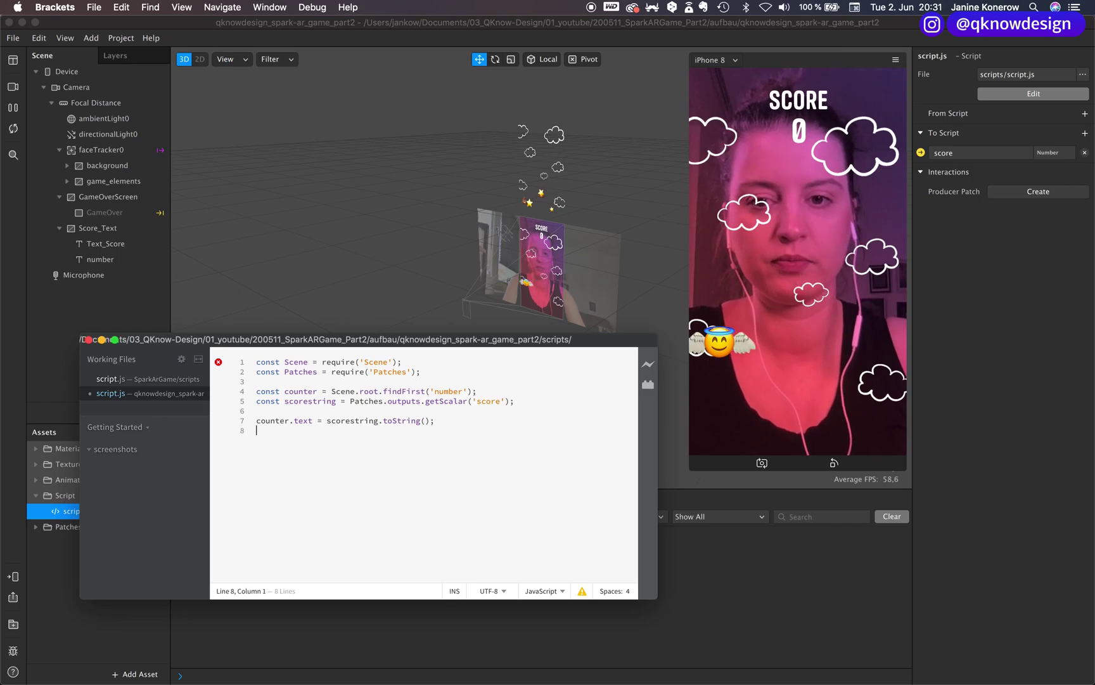
pyautogui.press('super+s')
# Back in Spark AR, show the patch graph and nudge the score patch upward.
pyautogui.click(737, 611)
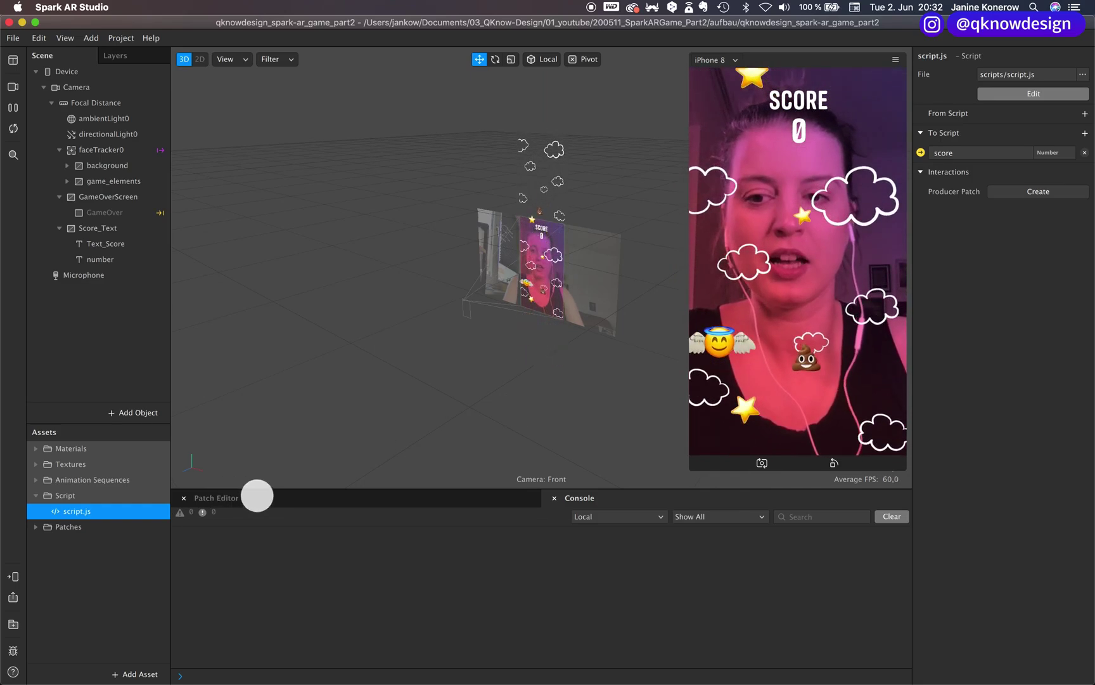
pyautogui.click(261, 500)
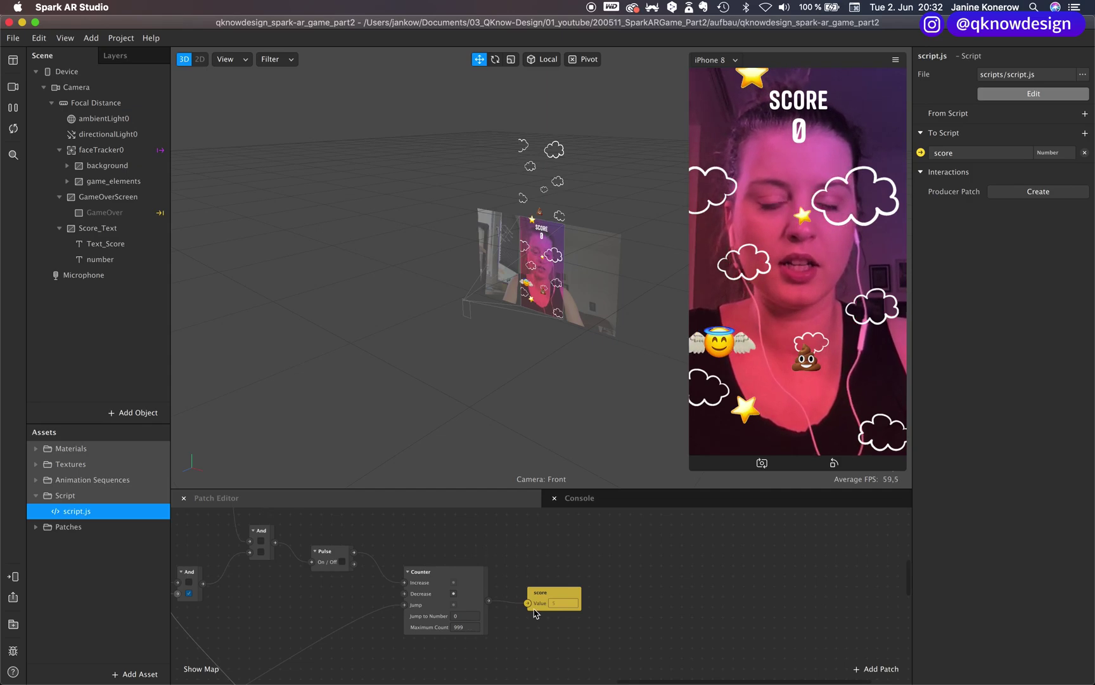
pyautogui.moveTo(545, 604); pyautogui.dragTo(552, 594)
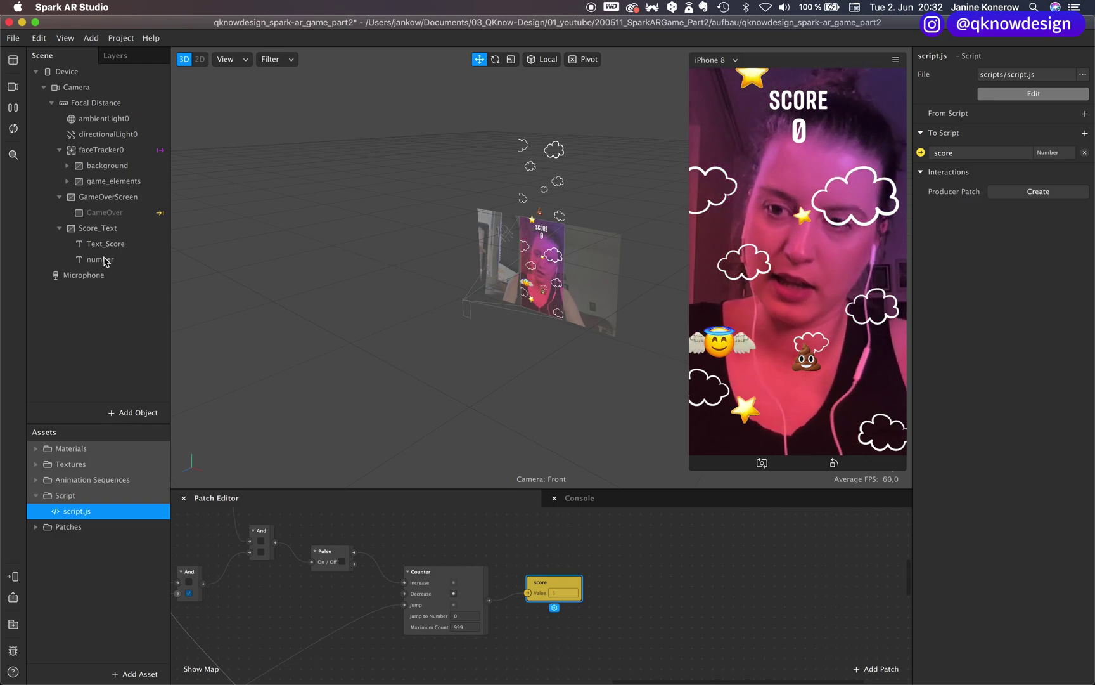
# Add a Promis.all([ ]) block on a new line in script.js.
pyautogui.doubleClick(78, 512)
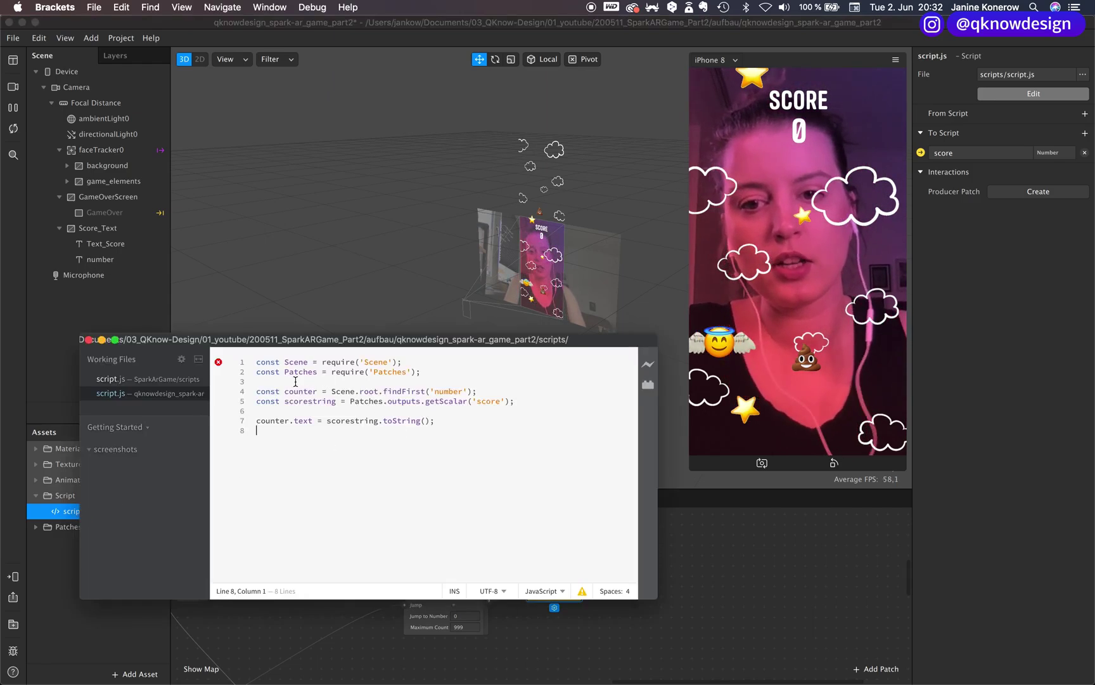
pyautogui.click(445, 379)
pyautogui.press('Return')
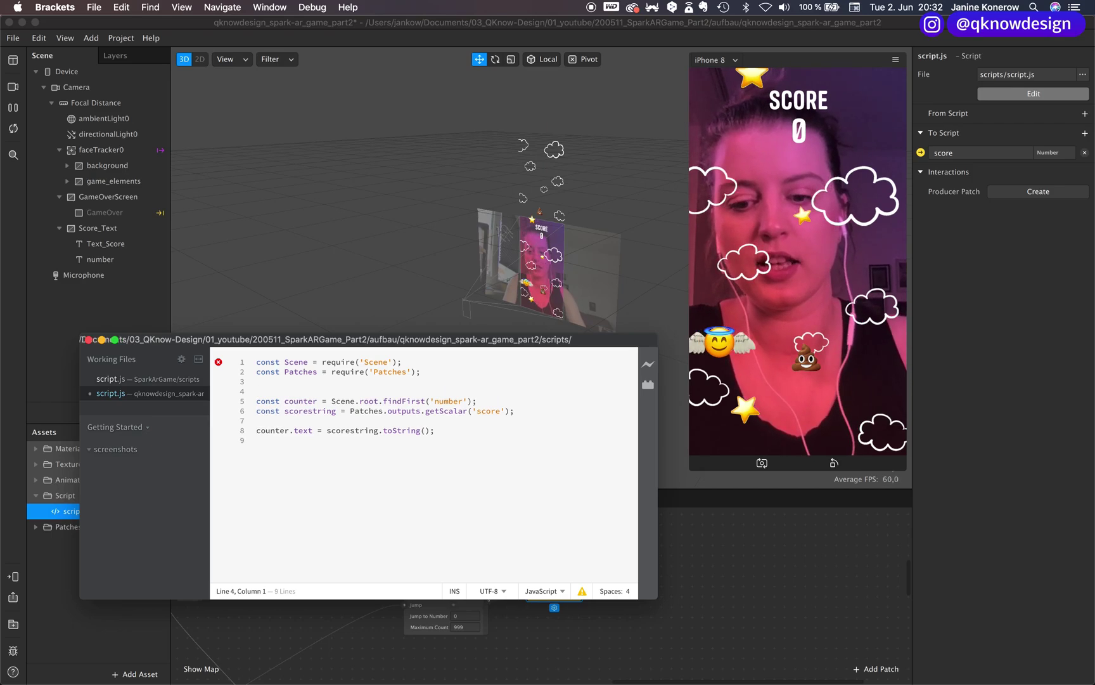
pyautogui.write('Pr')
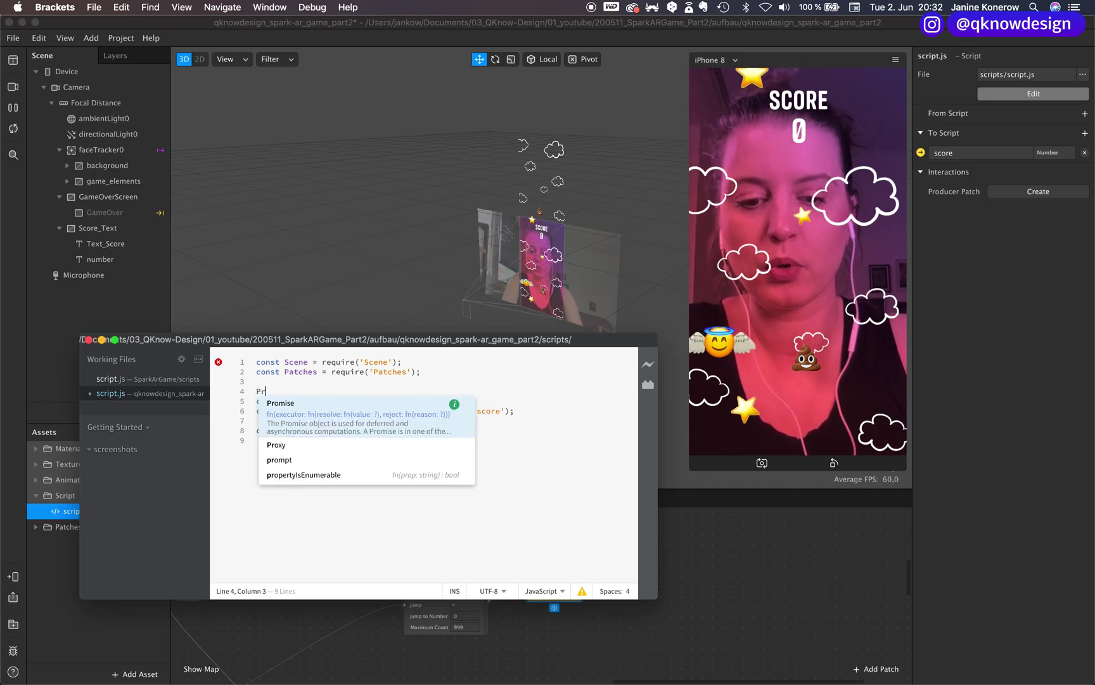
pyautogui.write('omis.all')
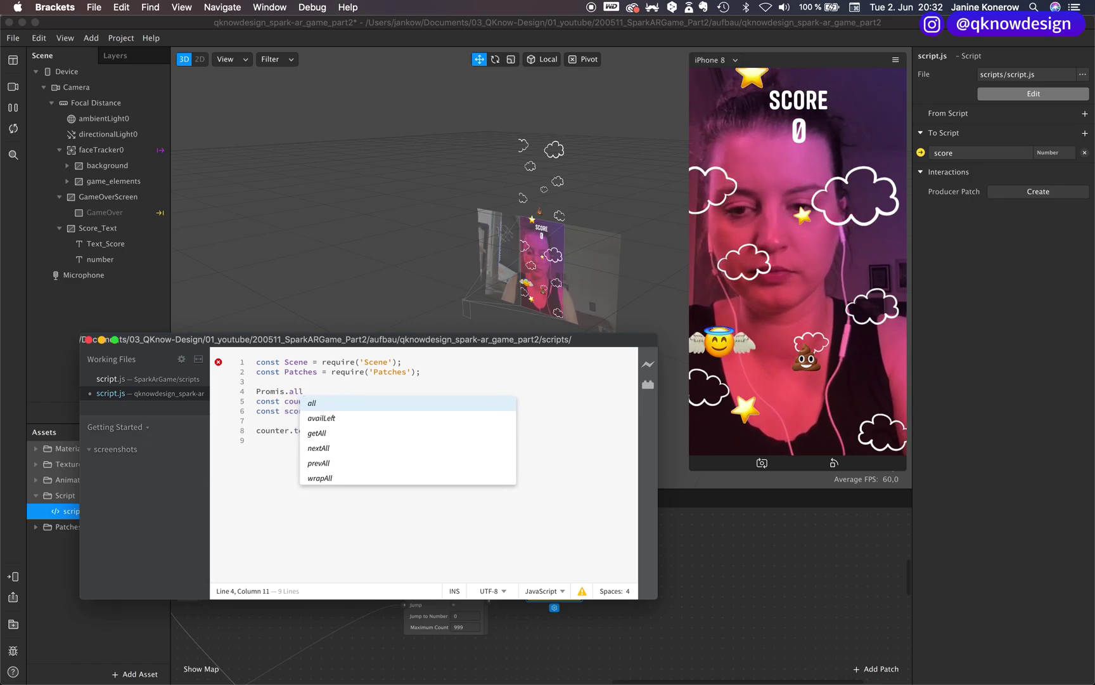
pyautogui.write('()')
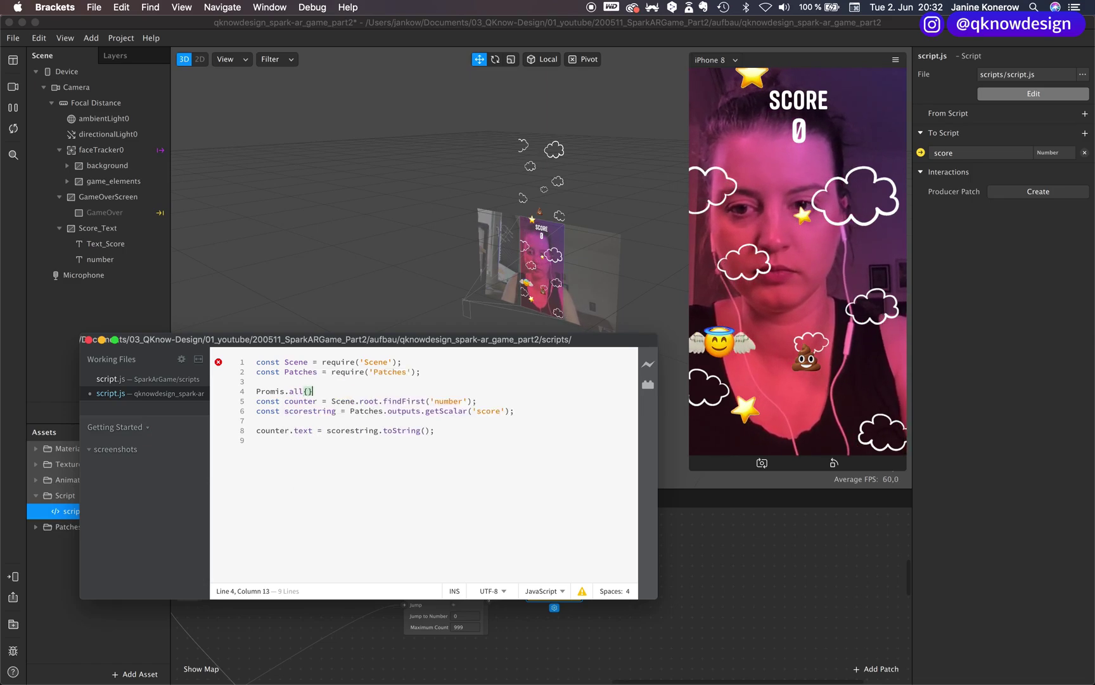
pyautogui.click(308, 391)
pyautogui.write('[')
pyautogui.press('Return')
pyautogui.press('Return')
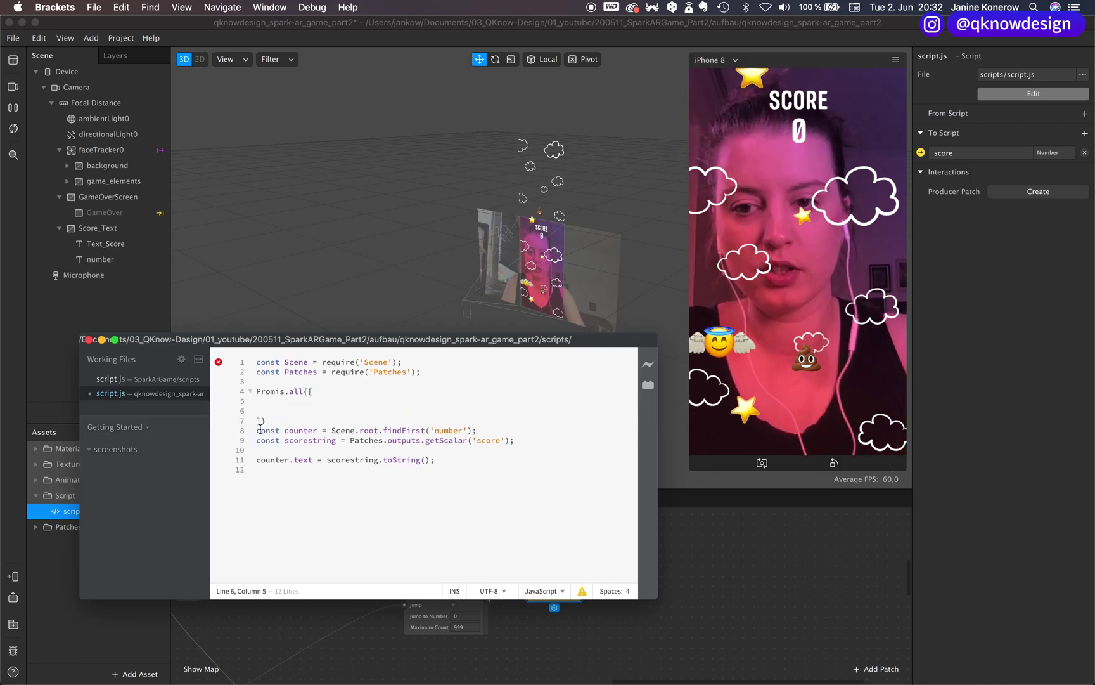
# Move the counter and scorestring declarations inside the Promis.all array.
pyautogui.click(259, 430)
pyautogui.hotkey('shift', 'Down')
pyautogui.hotkey('shift', 'Down')
pyautogui.hotkey('ctrl', 'x')
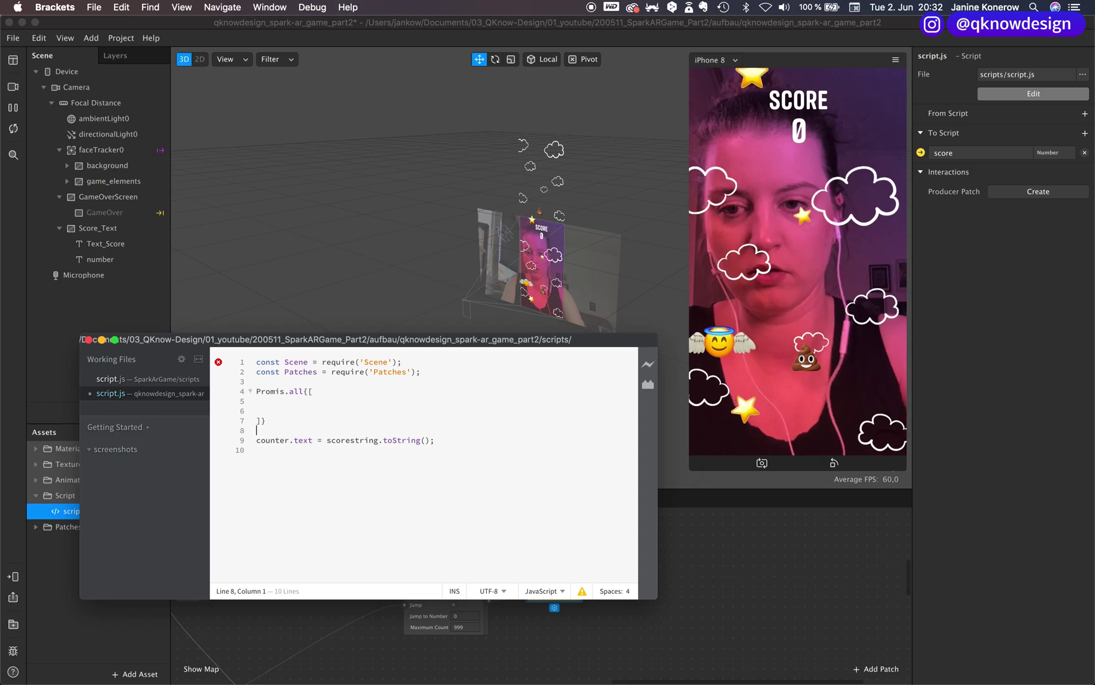
pyautogui.click(266, 400)
pyautogui.press('Return')
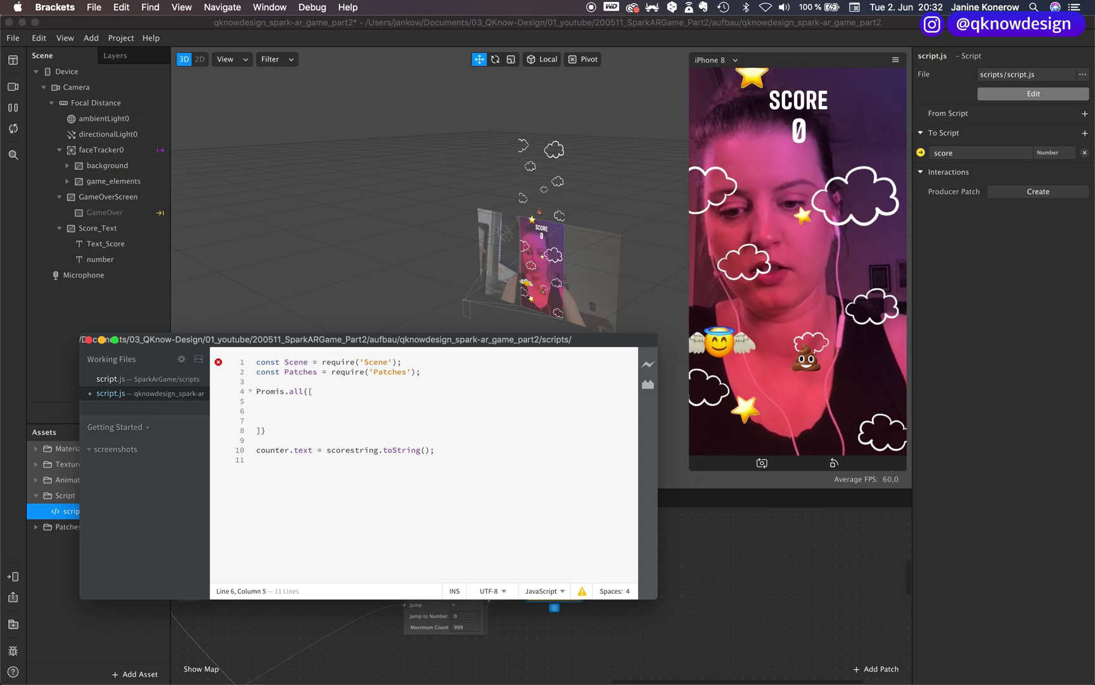
pyautogui.hotkey('ctrl', 'v')
# Delete the 'const counter =' and 'const scorestring =' prefixes and the extra blank line.
pyautogui.moveTo(354, 411); pyautogui.dragTo(260, 410)
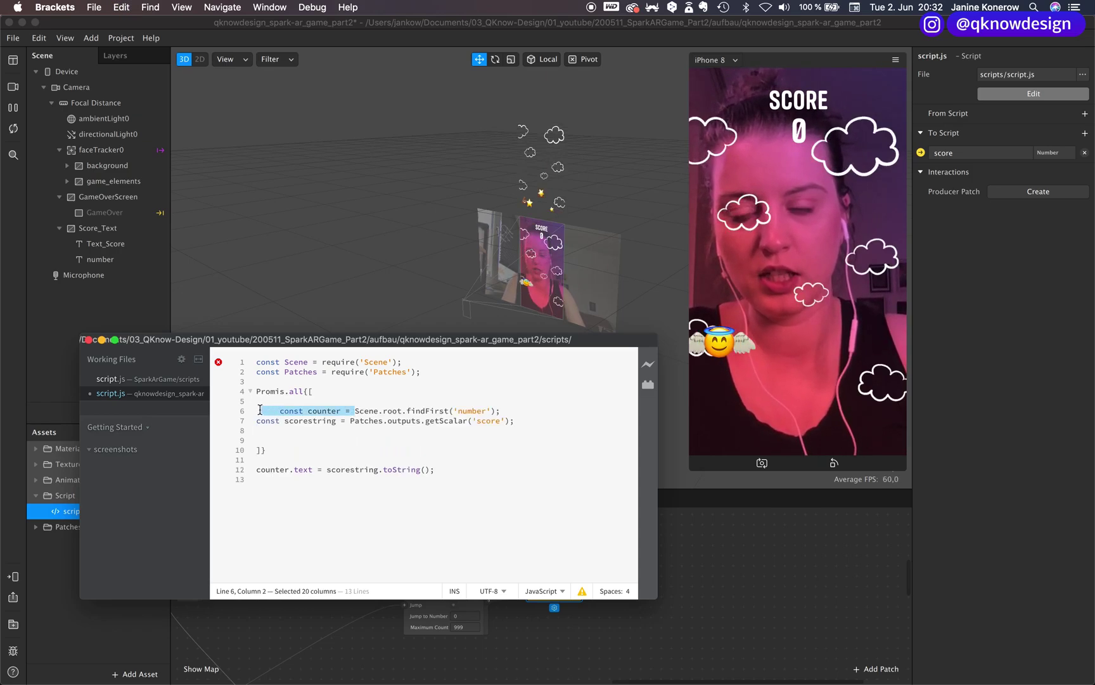
pyautogui.press('BackSpace')
pyautogui.moveTo(349, 421); pyautogui.dragTo(256, 421)
pyautogui.press('BackSpace')
pyautogui.click(257, 440)
pyautogui.press('Delete')
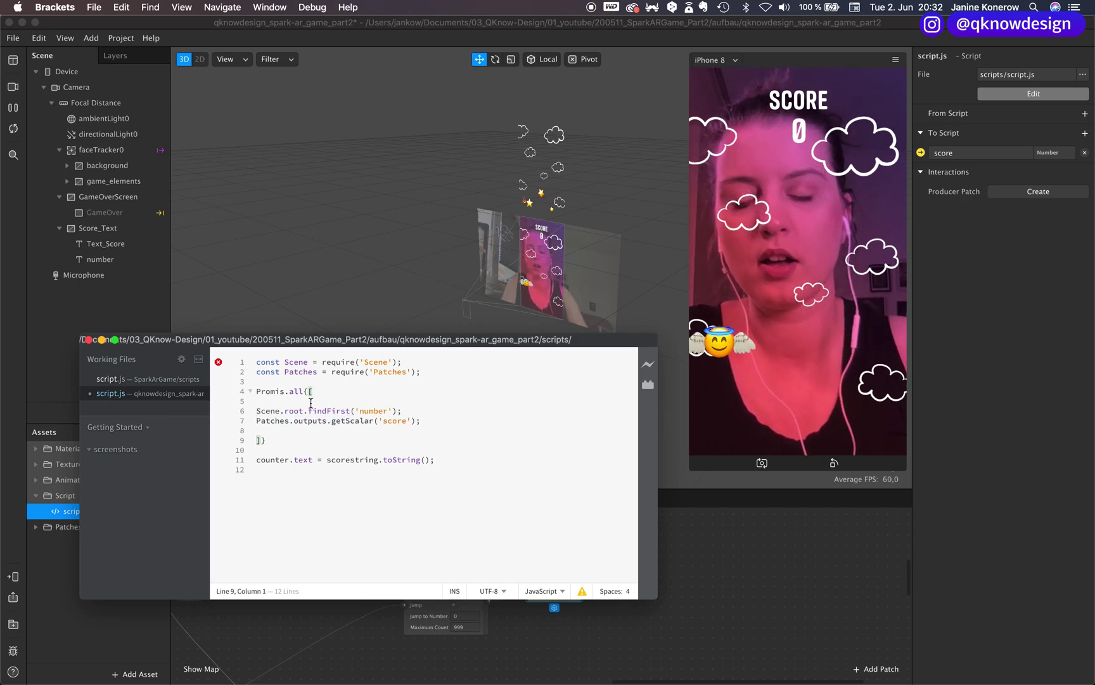
pyautogui.click(327, 362)
pyautogui.click(275, 440)
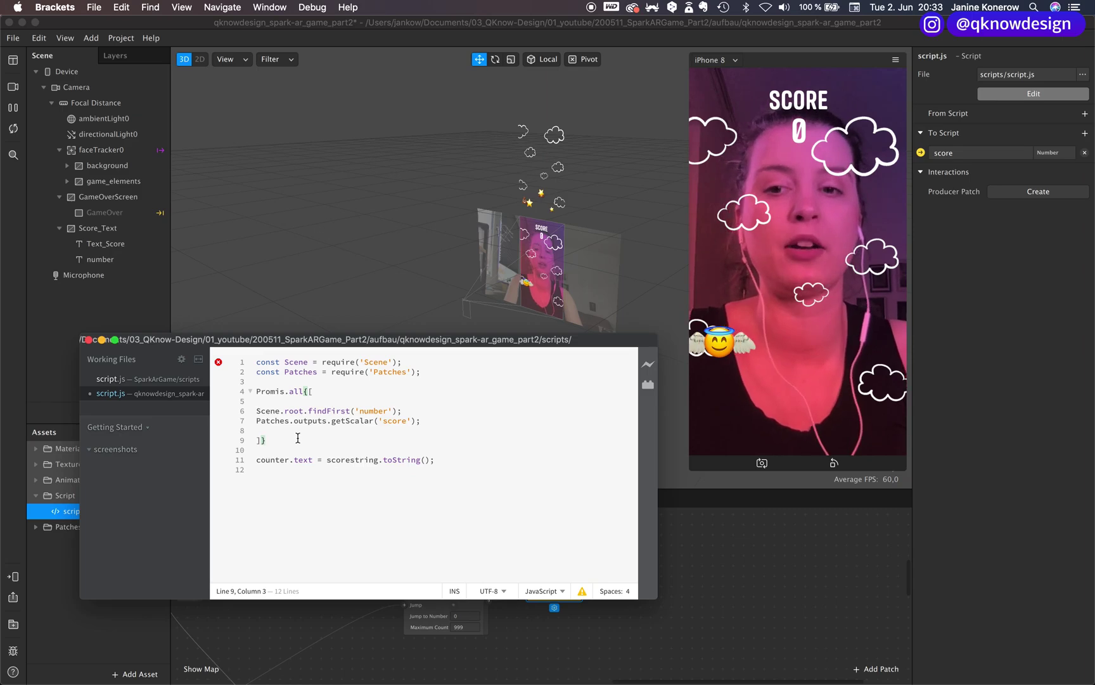
# Correct Promis to Promise and start a .then(function(results callback after the array.
pyautogui.click(287, 391)
pyautogui.write('e')
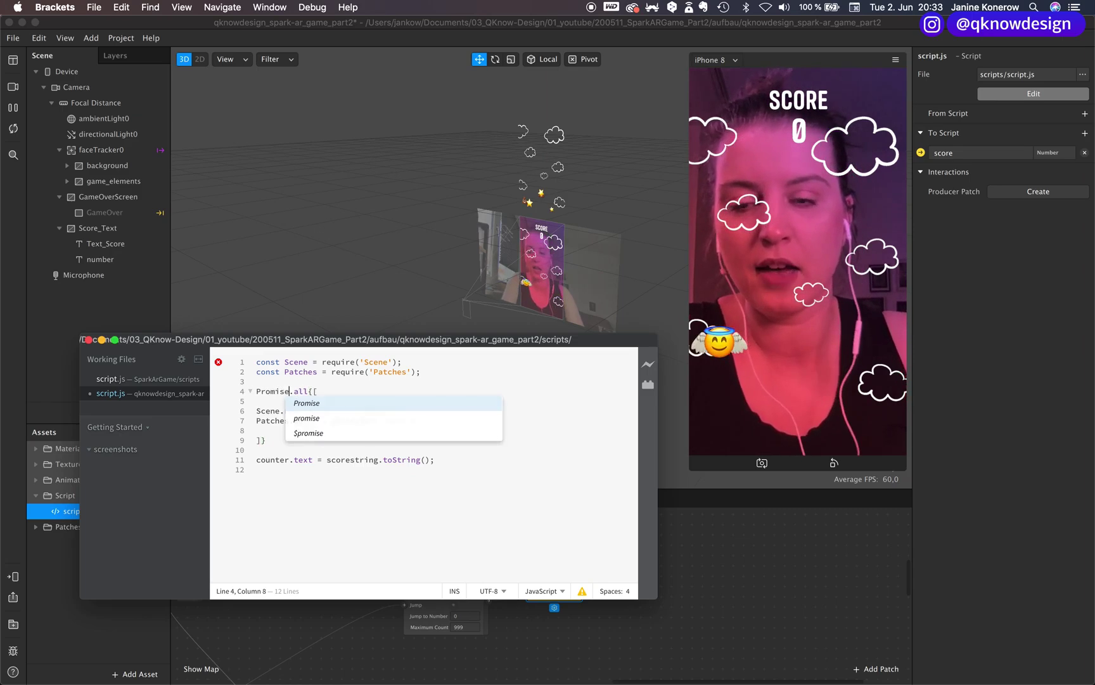
pyautogui.click(264, 440)
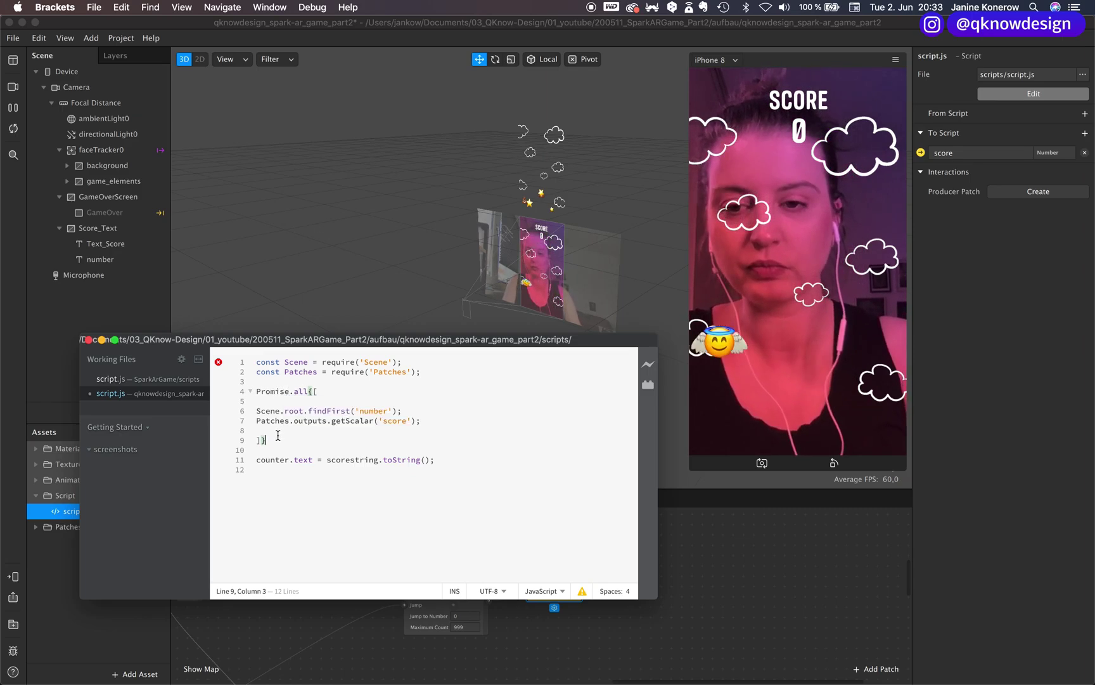
pyautogui.write('.teh')
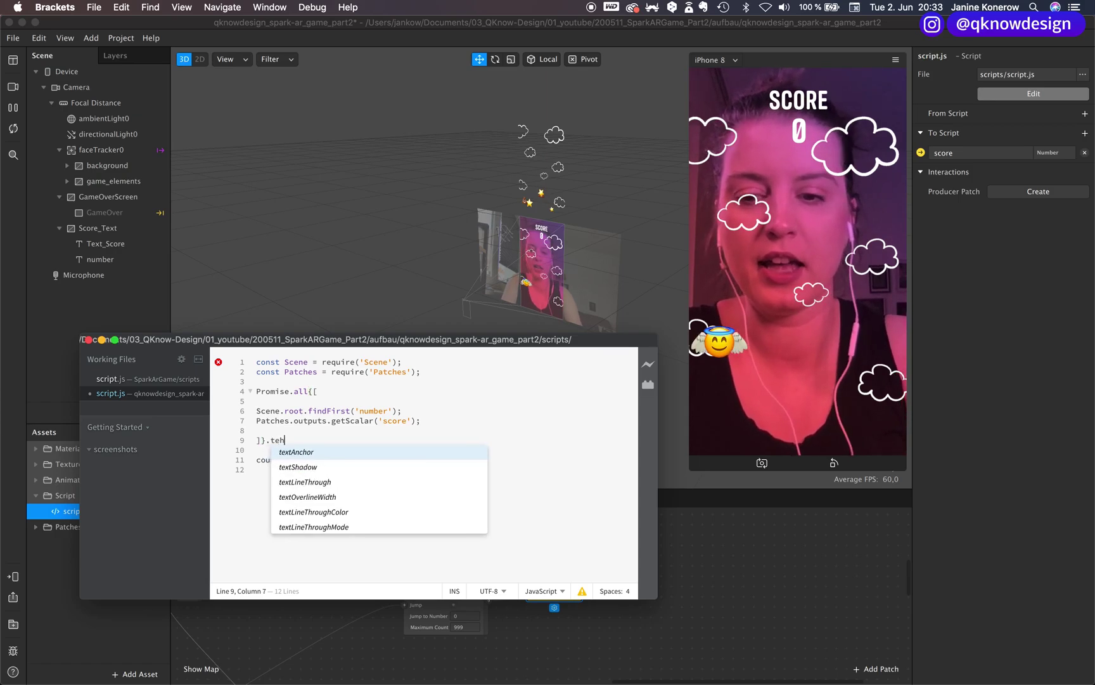
pyautogui.press('BackSpace')
pyautogui.press('BackSpace')
pyautogui.write('hen')
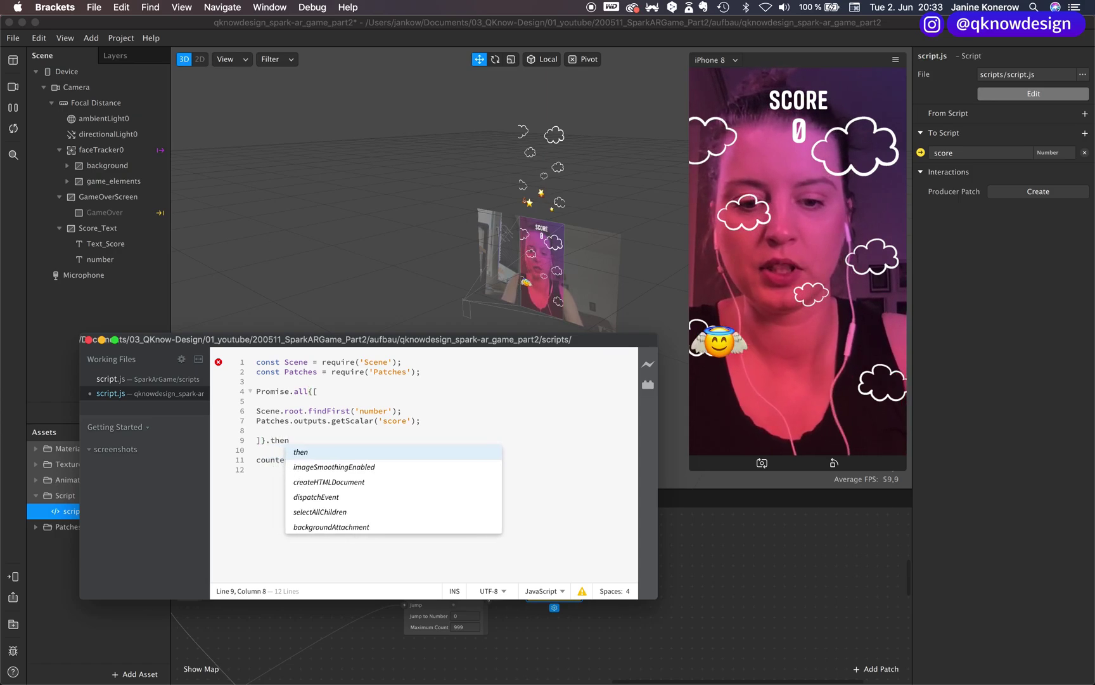
pyautogui.write('(fun')
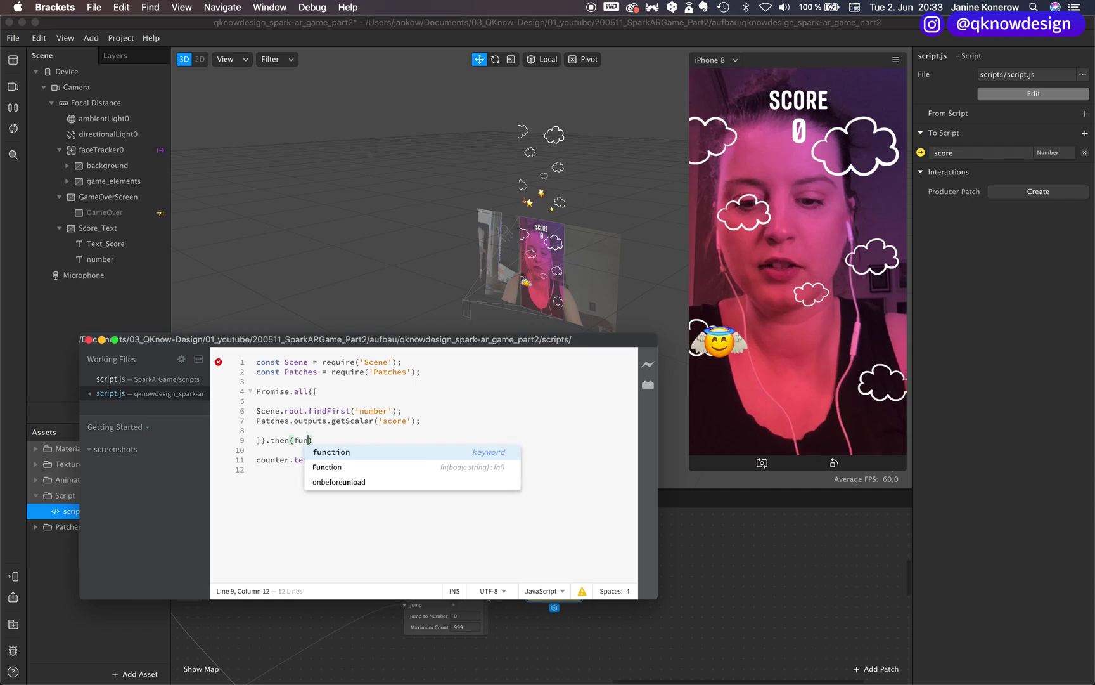
pyautogui.write('ction(')
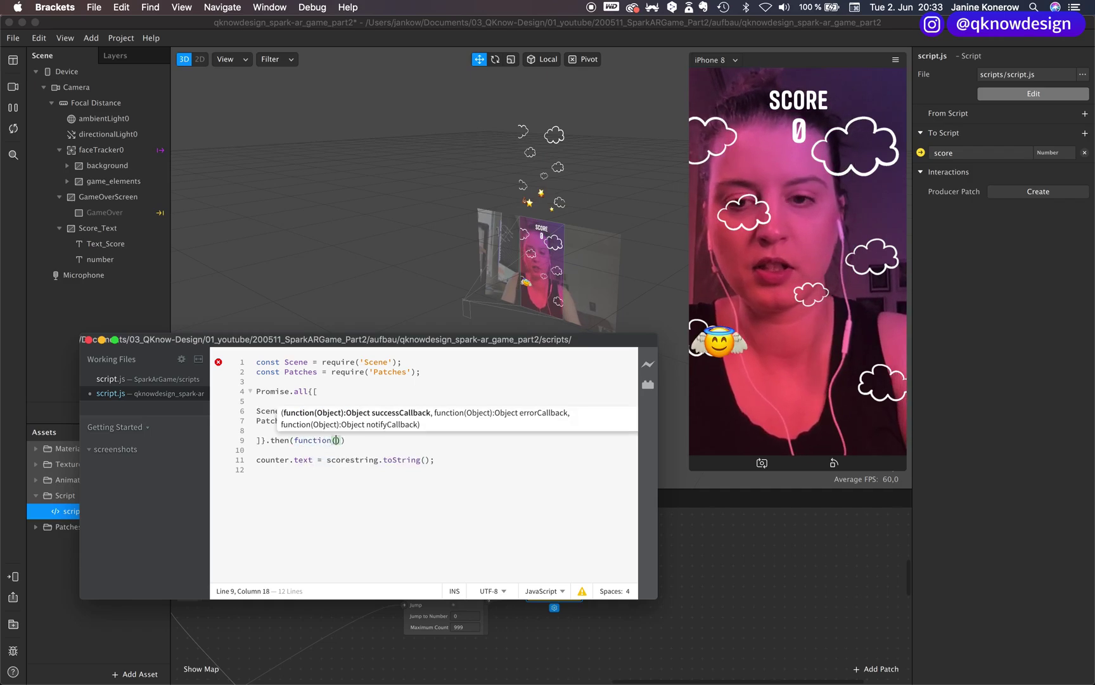
pyautogui.write('res')
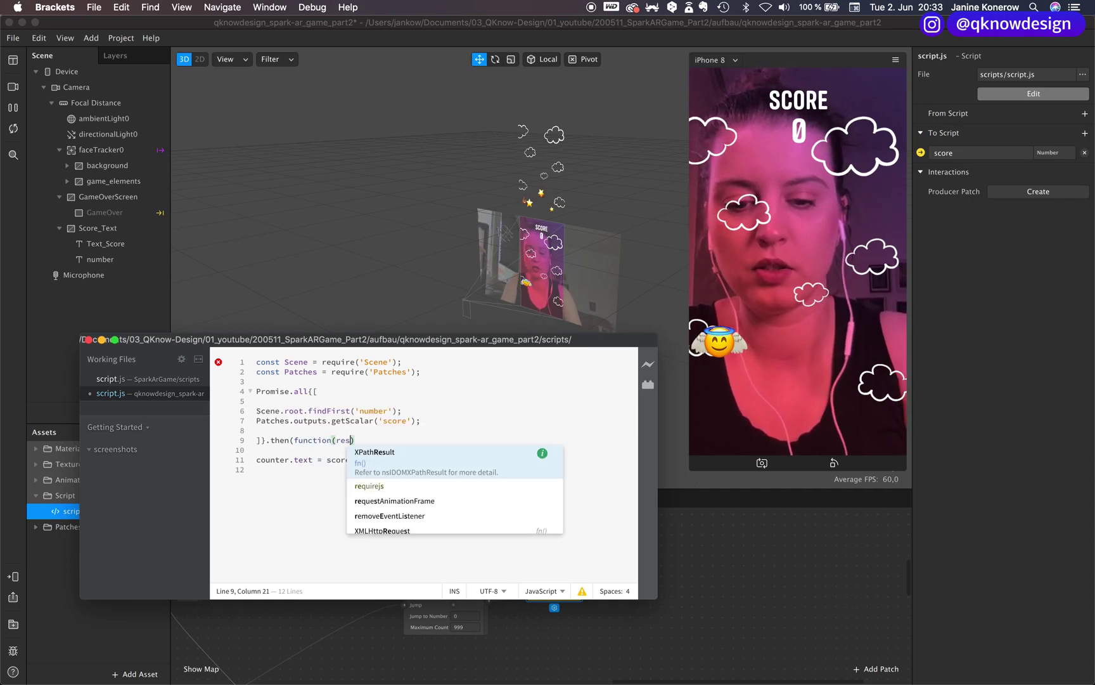
pyautogui.write('ultzs')
# Fix the resultzs typo to results and open the callback body with {.
pyautogui.press('Left')
pyautogui.write('z')
pyautogui.hotkey('shift', 'Left')
pyautogui.press('BackSpace')
pyautogui.press('Right')
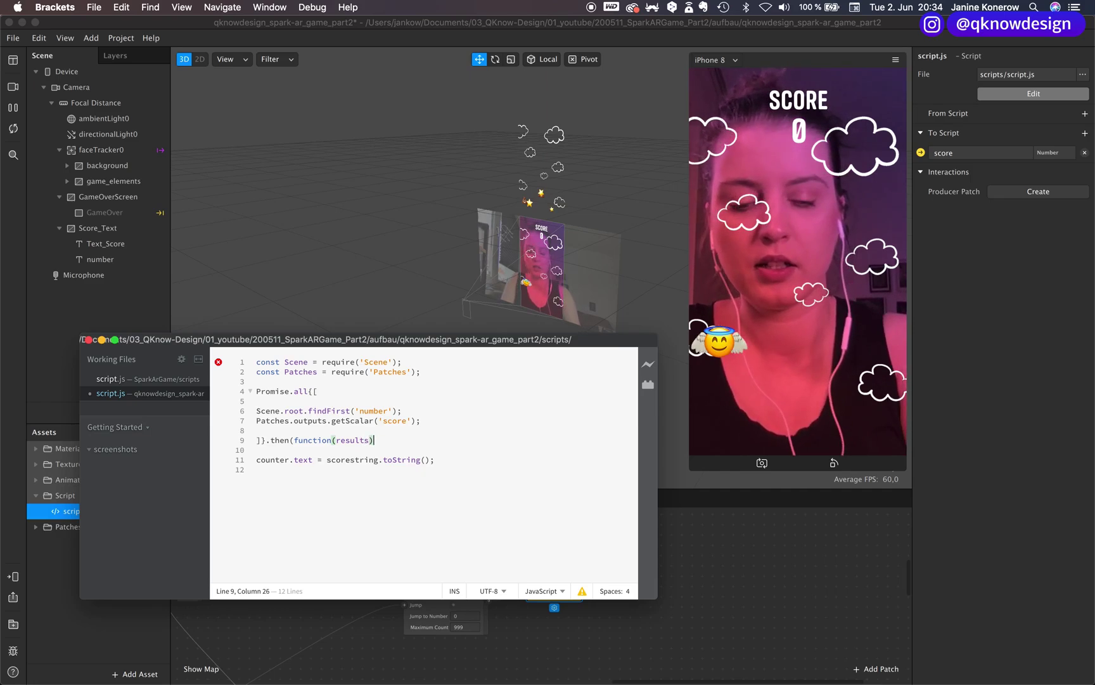
pyautogui.write('{')
pyautogui.press('Return')
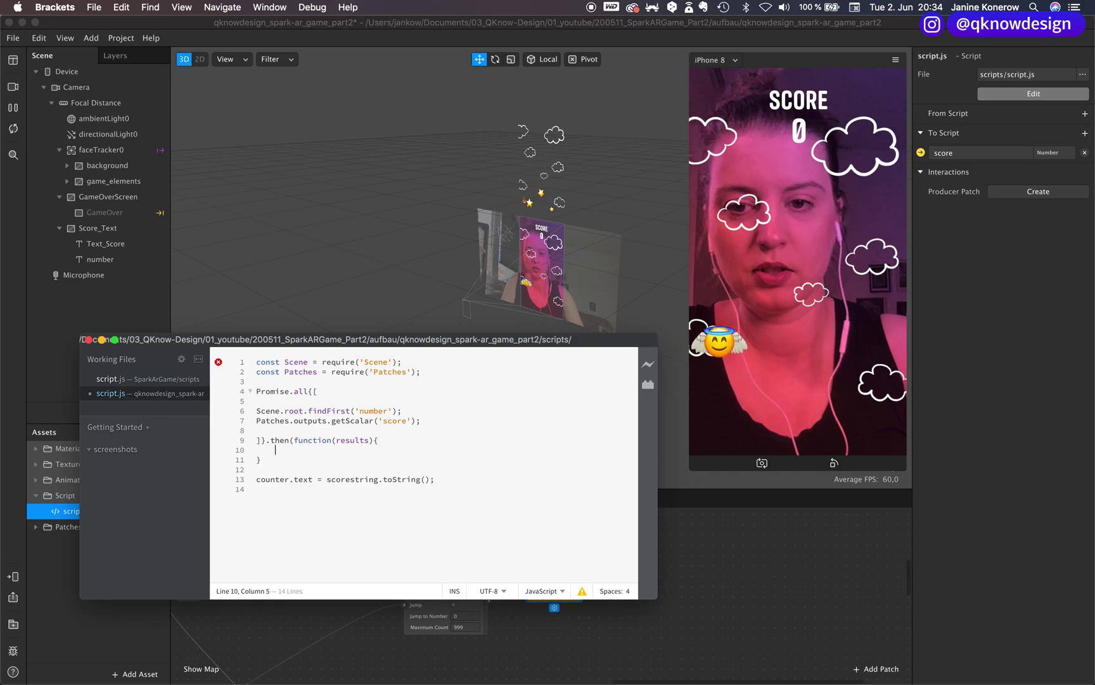
# Move the counter.text = scorestring.toString(); line into the .then callback body.
pyautogui.press('Return')
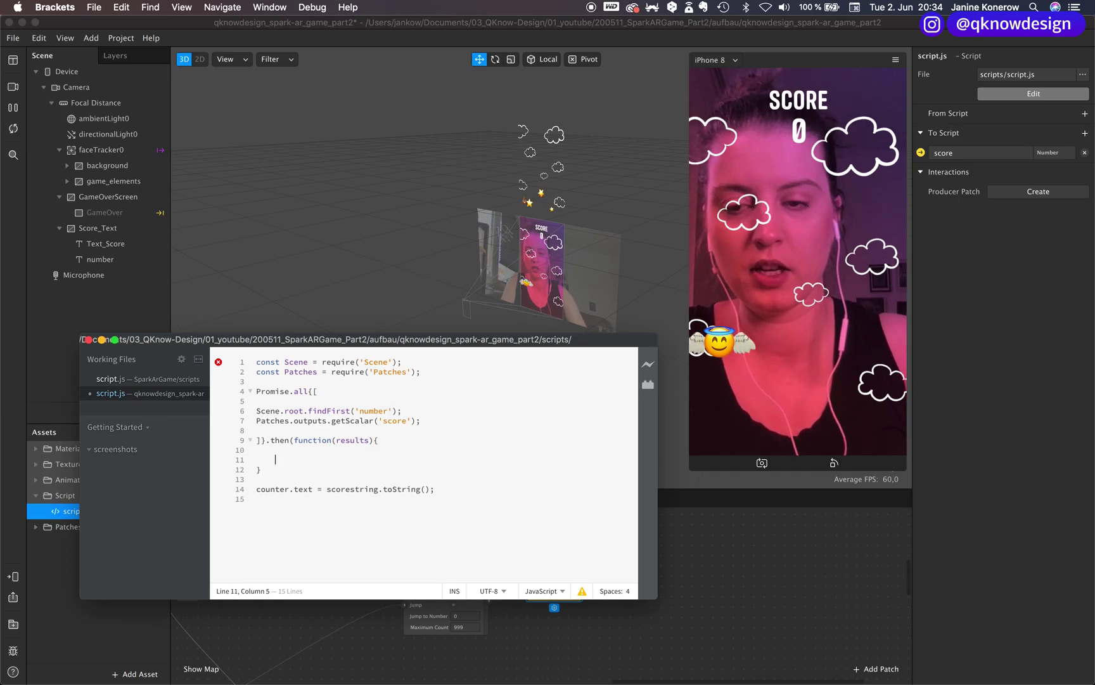
pyautogui.tripleClick(256, 488)
pyautogui.press('cmd+x')
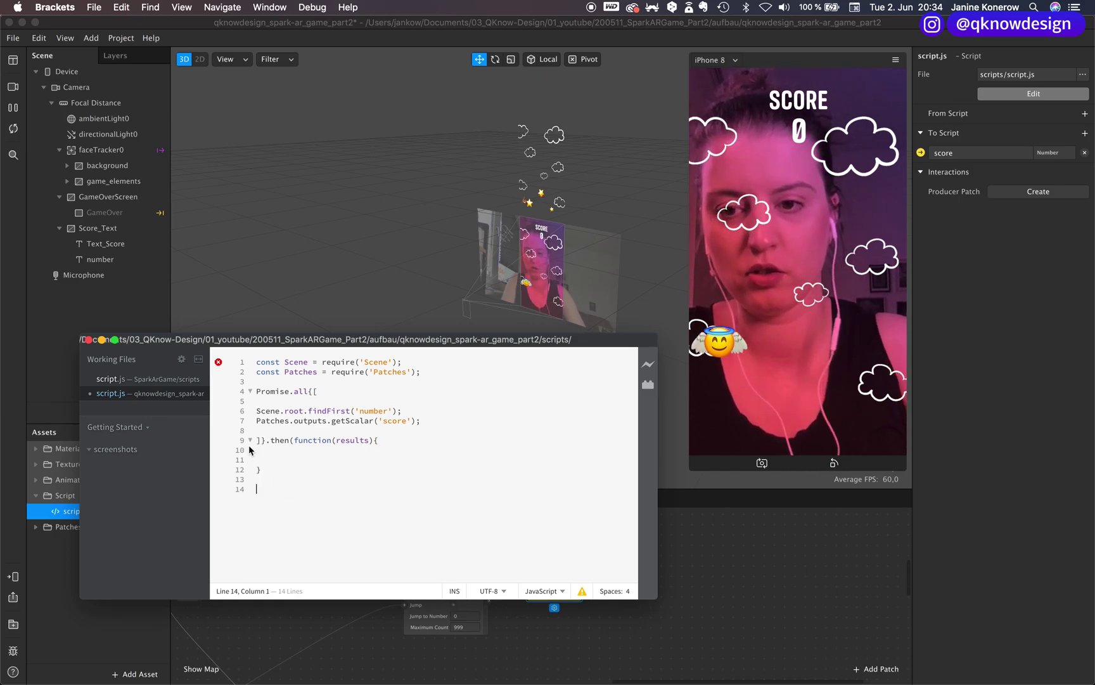
pyautogui.click(275, 460)
pyautogui.press('Return')
pyautogui.press('cmd+v')
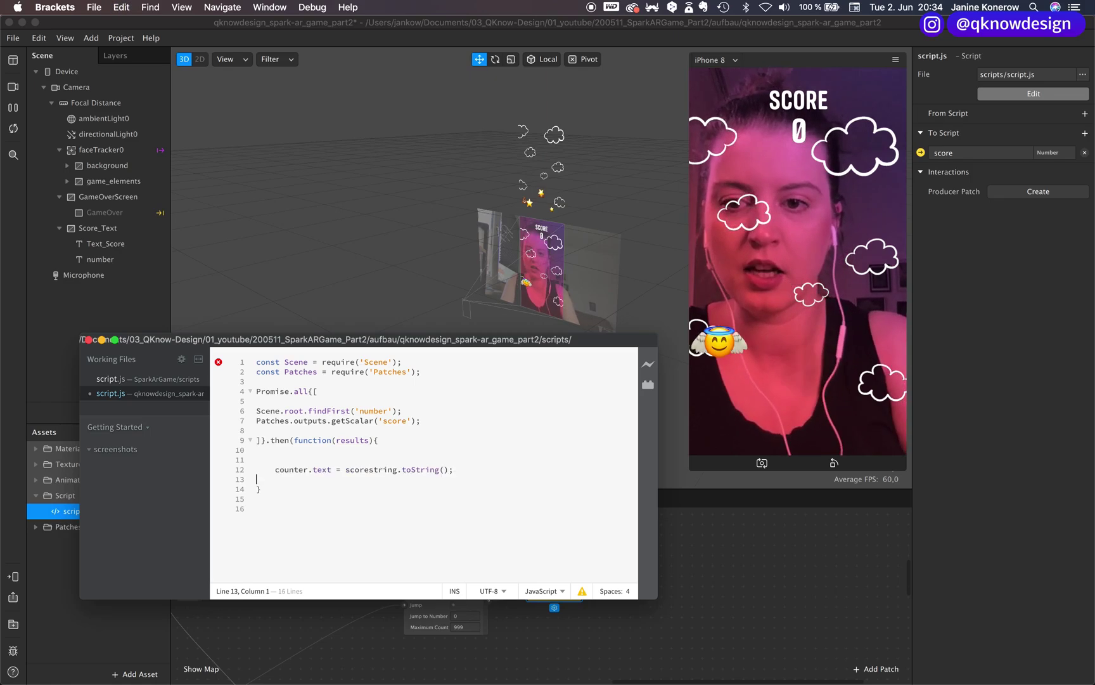
# Highlight counter and text in the moved line and check the number object's properties.
pyautogui.click(309, 469)
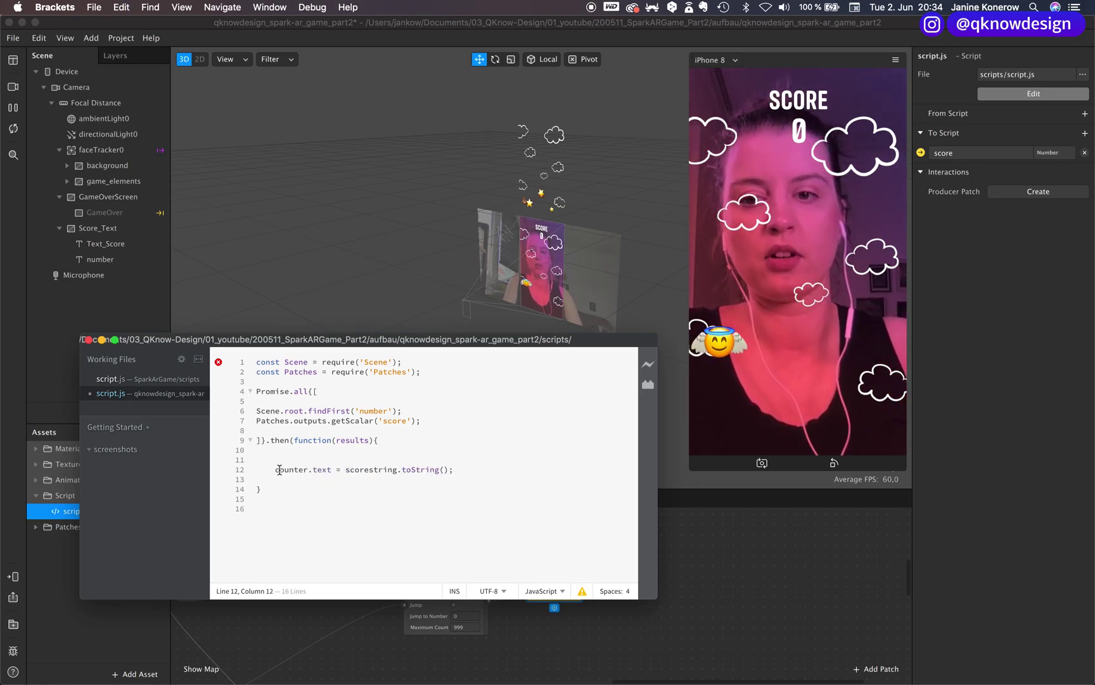
pyautogui.moveTo(274, 469); pyautogui.dragTo(304, 469)
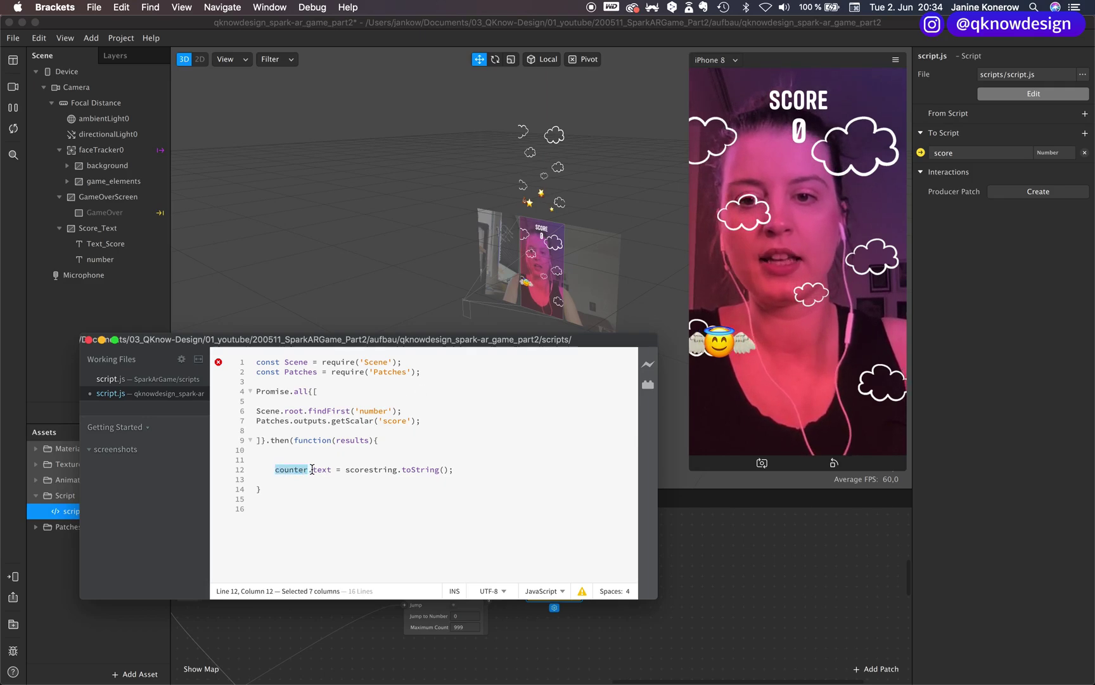
pyautogui.doubleClick(315, 470)
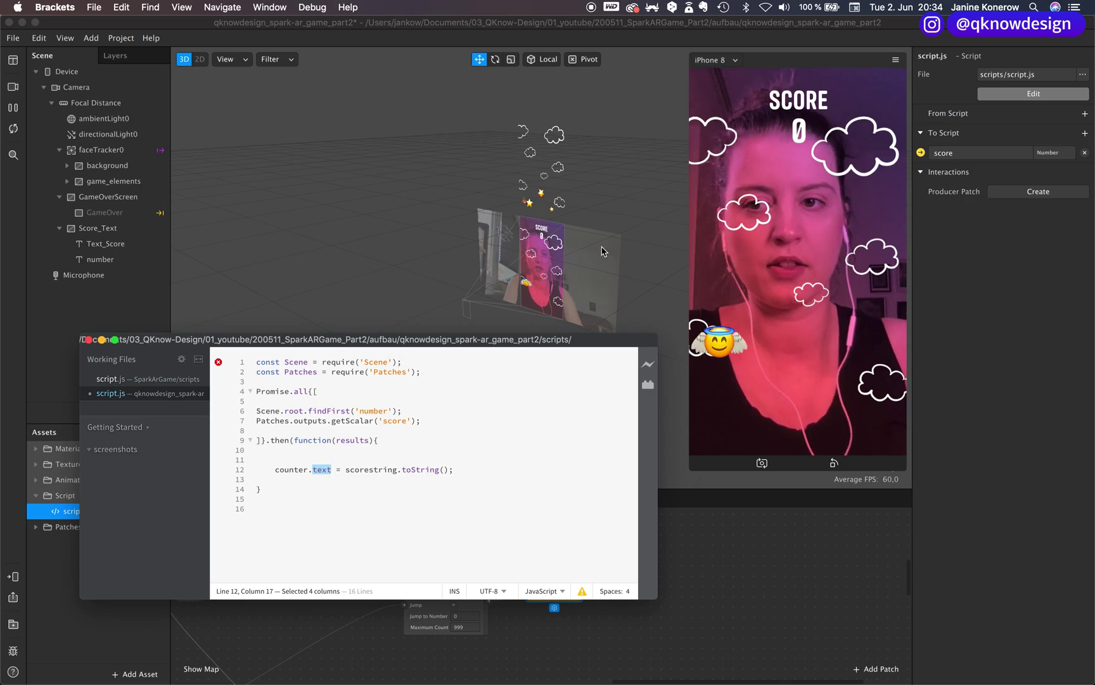
pyautogui.click(130, 263)
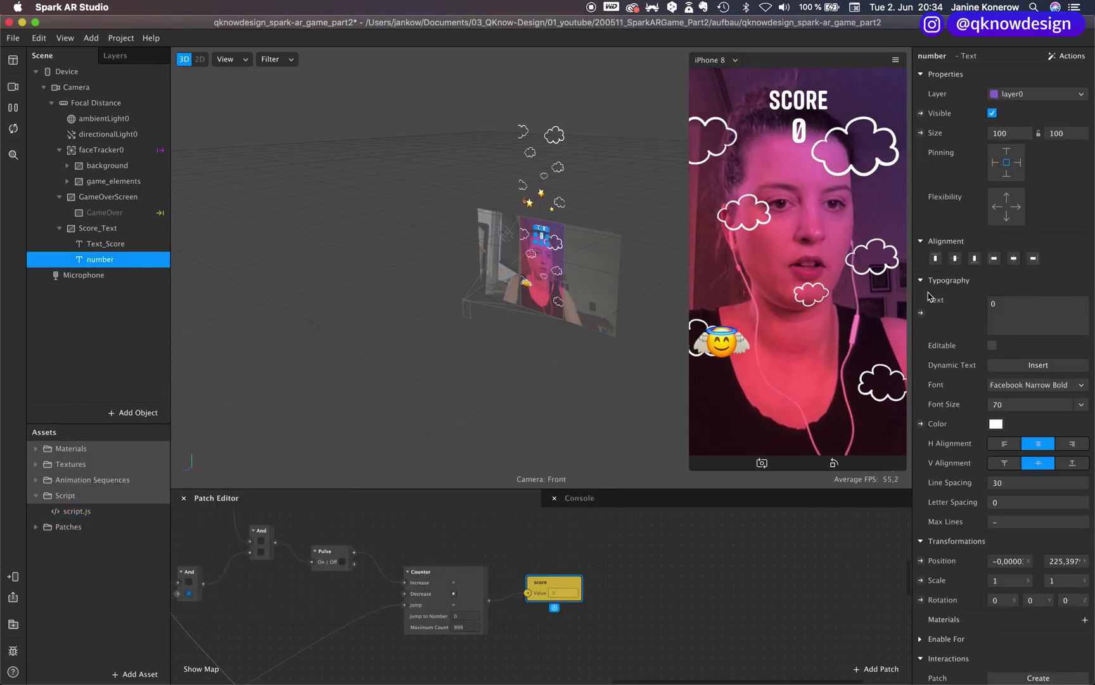
pyautogui.doubleClick(76, 511)
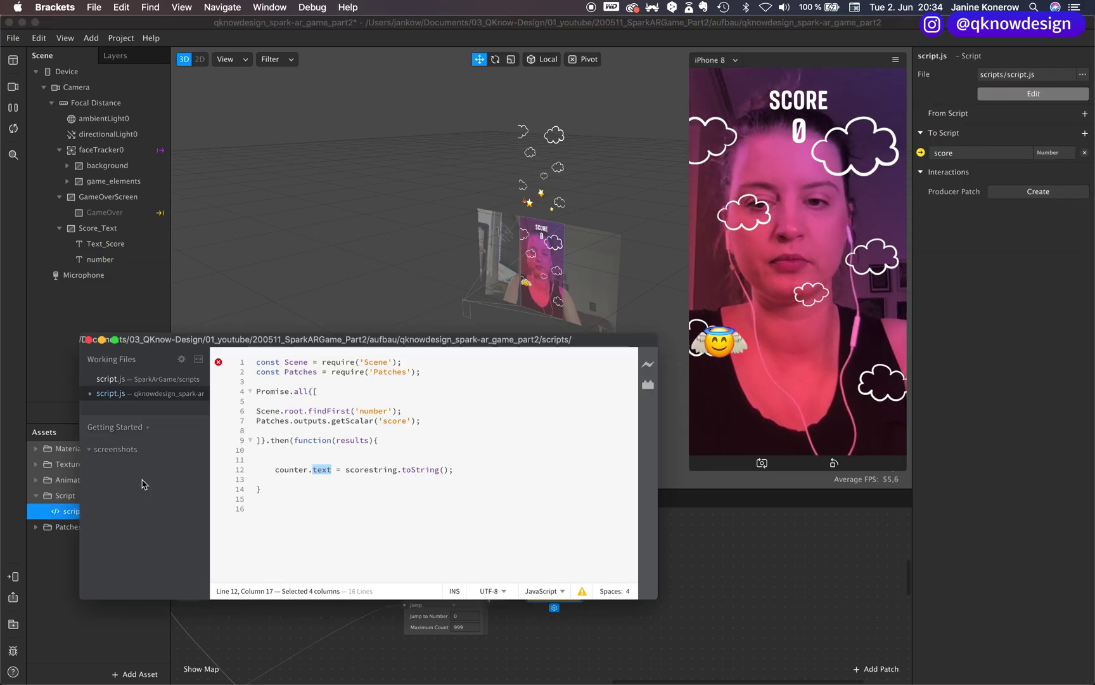
# Highlight scorestring and scorestring.toString() in the moved statement while explaining it.
pyautogui.click(346, 470)
pyautogui.doubleClick(355, 469)
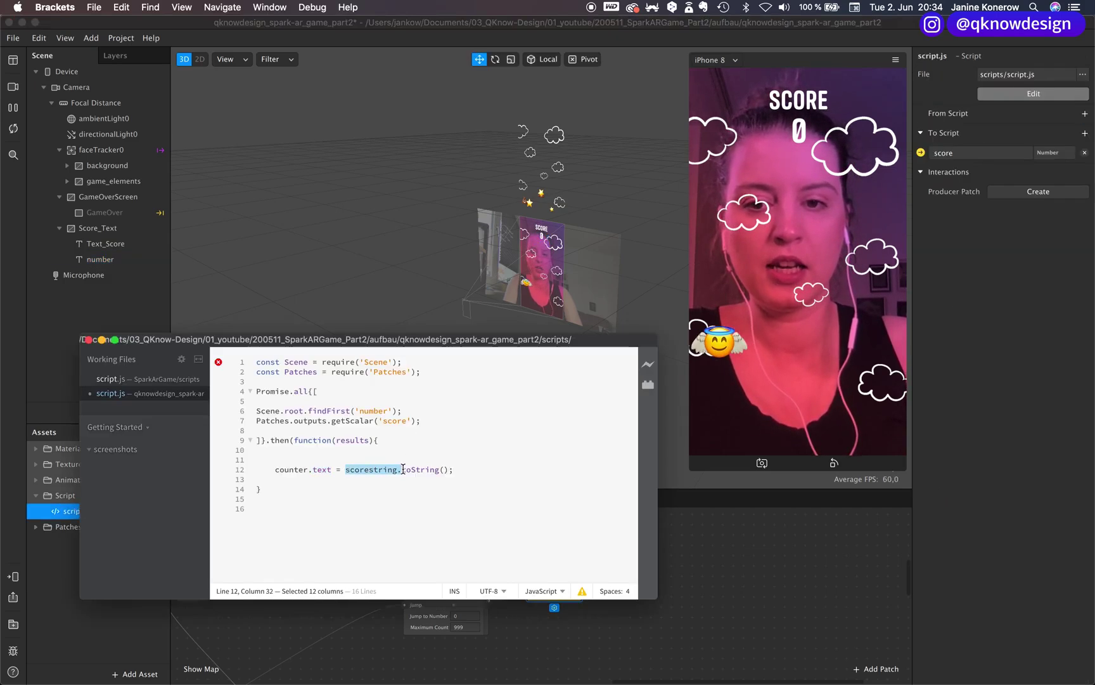
pyautogui.click(473, 349)
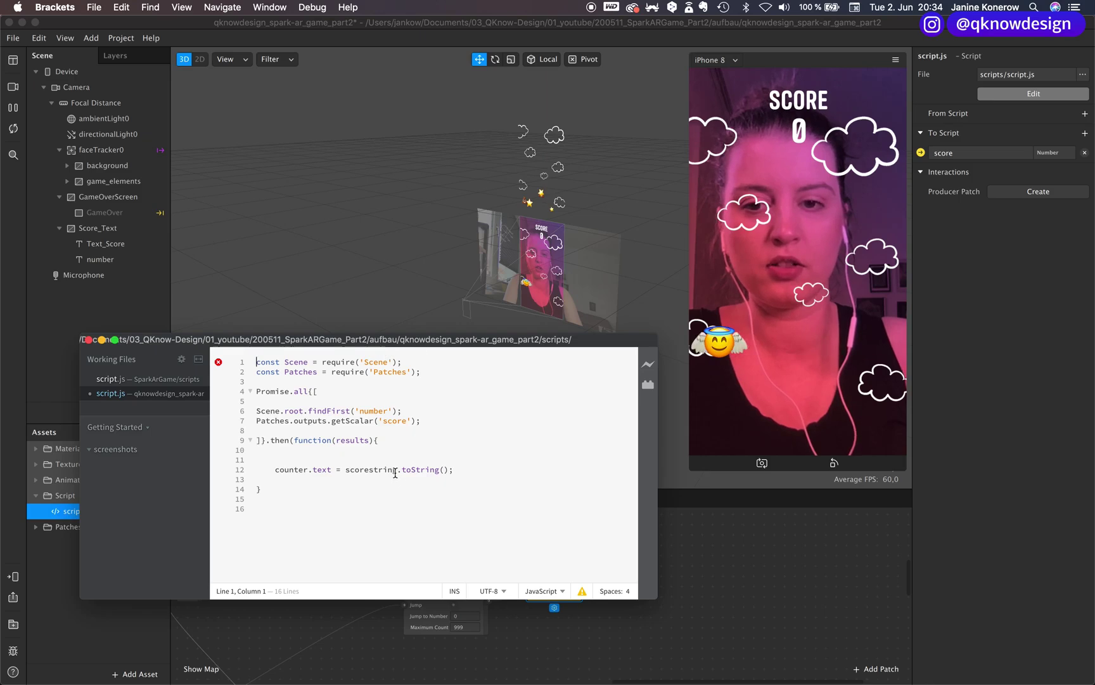
pyautogui.moveTo(398, 470); pyautogui.dragTo(348, 469)
pyautogui.click(434, 353)
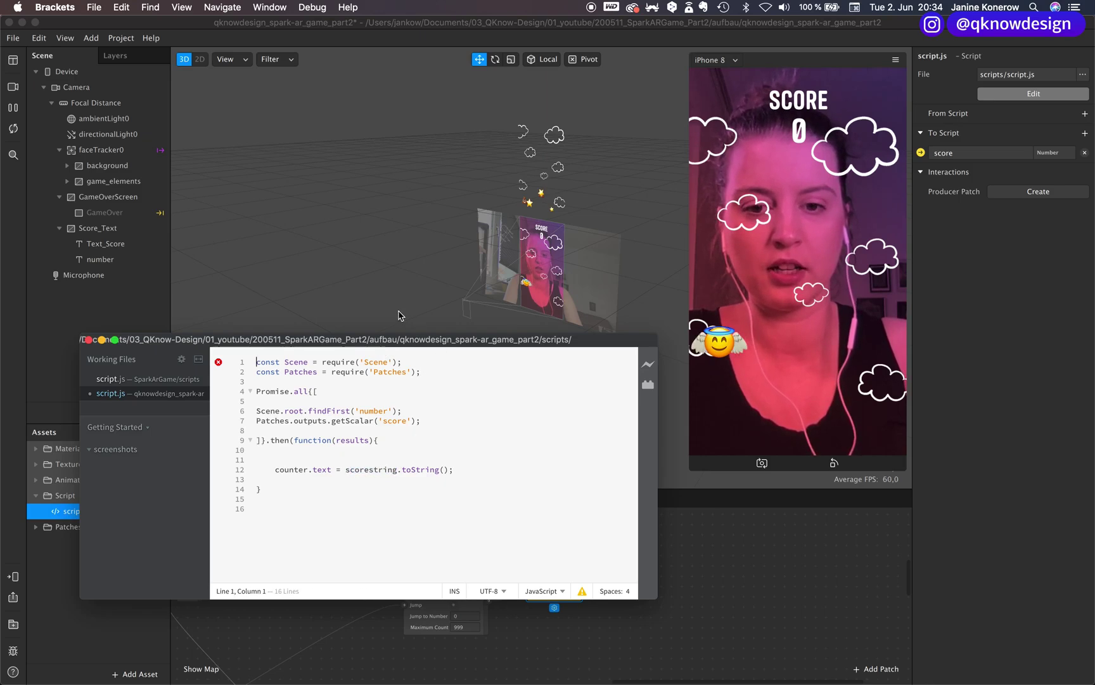
pyautogui.moveTo(415, 339); pyautogui.dragTo(459, 338)
pyautogui.click(354, 455)
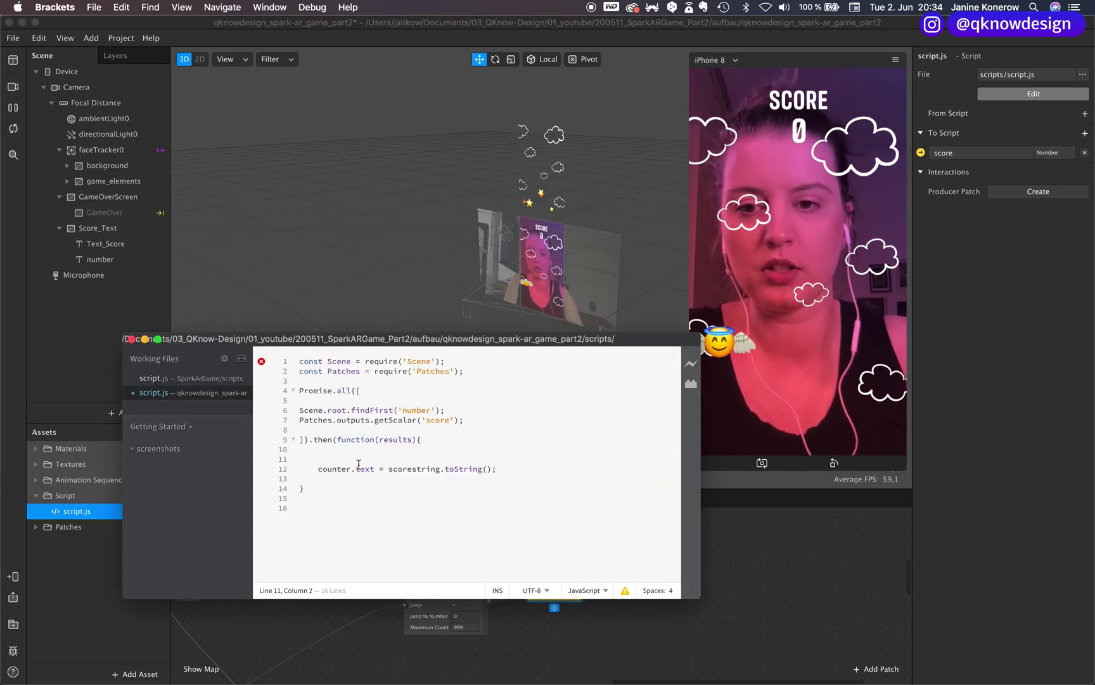
pyautogui.moveTo(497, 469); pyautogui.dragTo(387, 469)
pyautogui.doubleClick(371, 470)
pyautogui.click(316, 459)
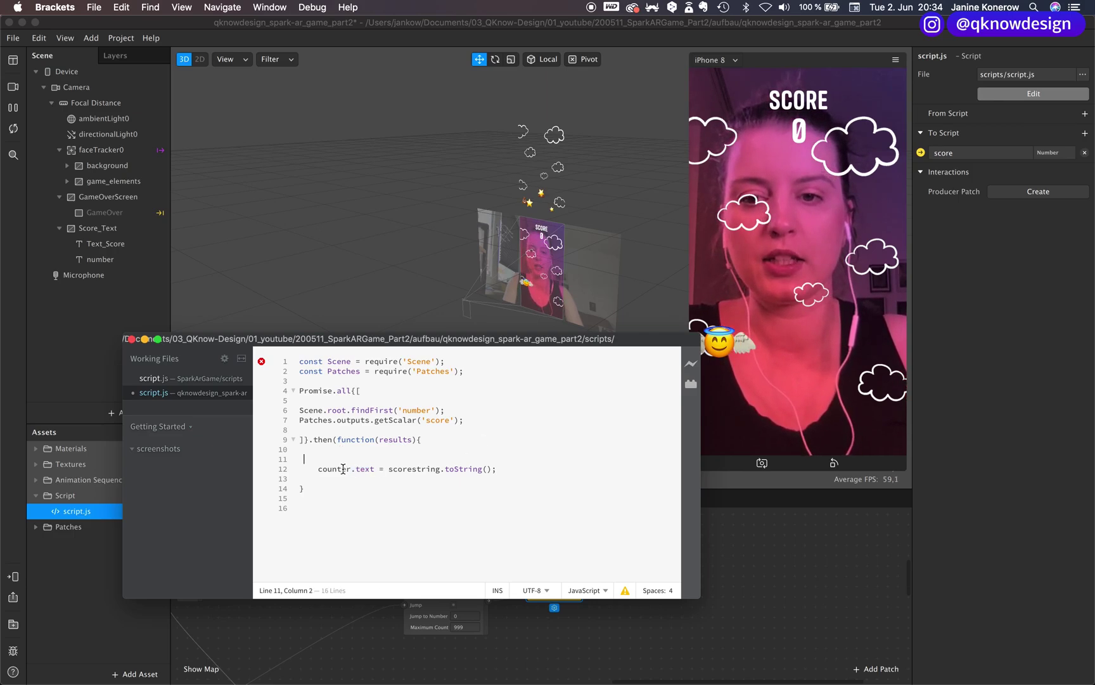
# Highlight counter, scorestring, and the findFirst and getScalar calls for reference.
pyautogui.moveTo(351, 469); pyautogui.dragTo(310, 470)
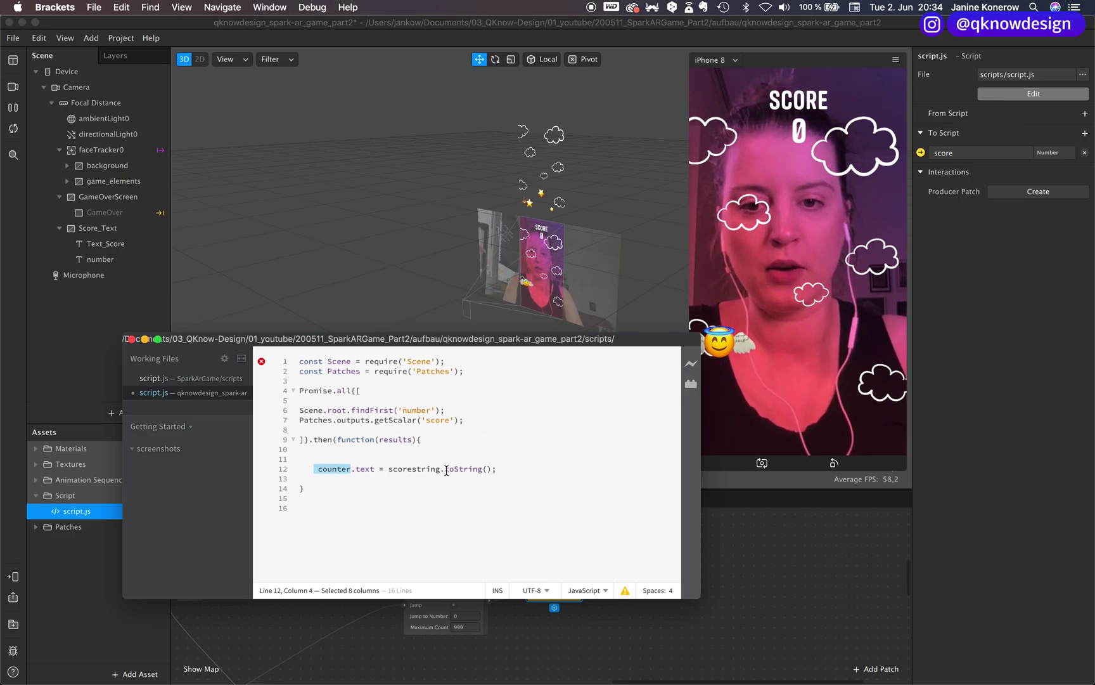
pyautogui.moveTo(445, 469); pyautogui.dragTo(388, 469)
pyautogui.click(316, 455)
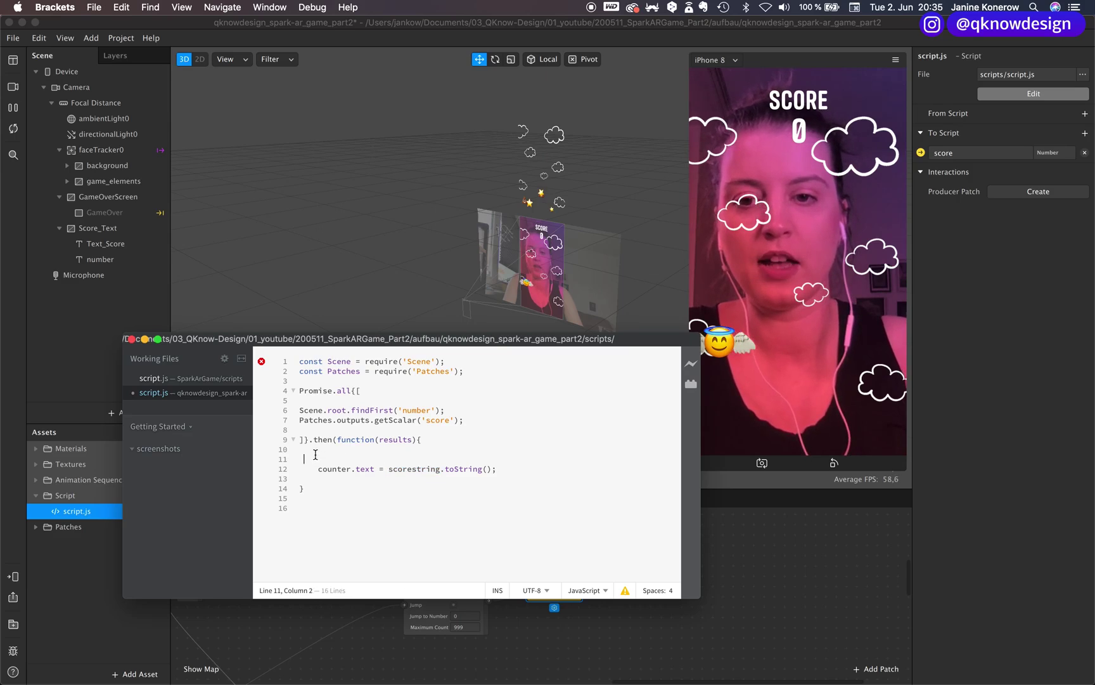
pyautogui.moveTo(449, 410); pyautogui.dragTo(294, 415)
pyautogui.moveTo(482, 419); pyautogui.dragTo(300, 419)
# Add var counter = results[0]; on line 11 of the callback.
pyautogui.click(330, 454)
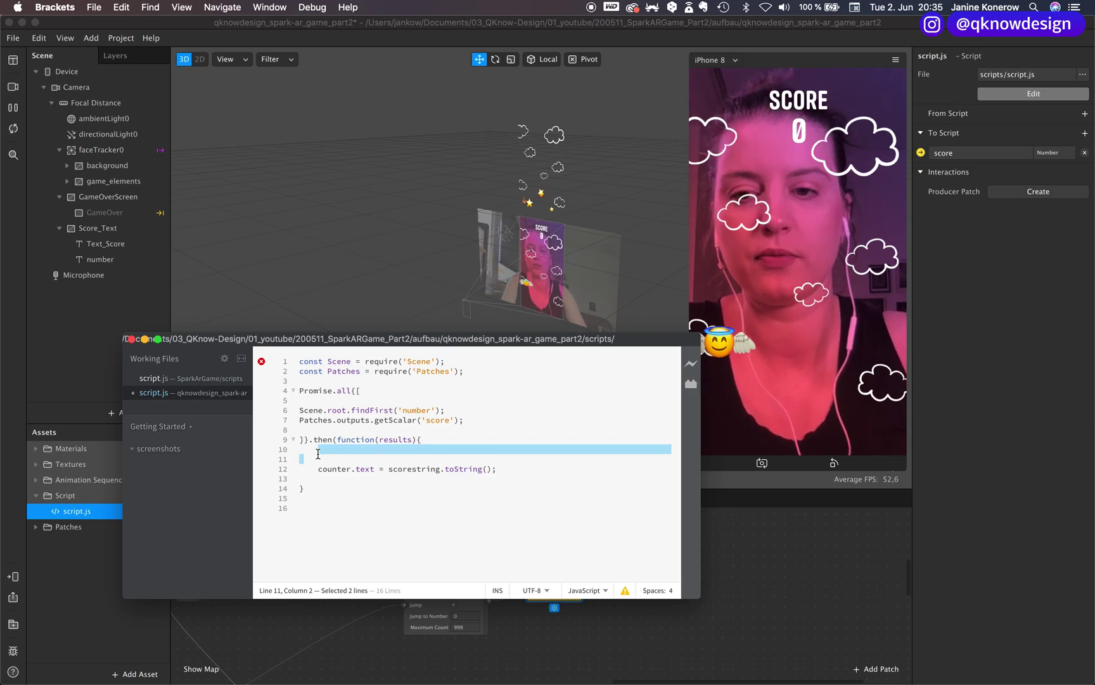
pyautogui.click(318, 451)
pyautogui.write('var counter ')
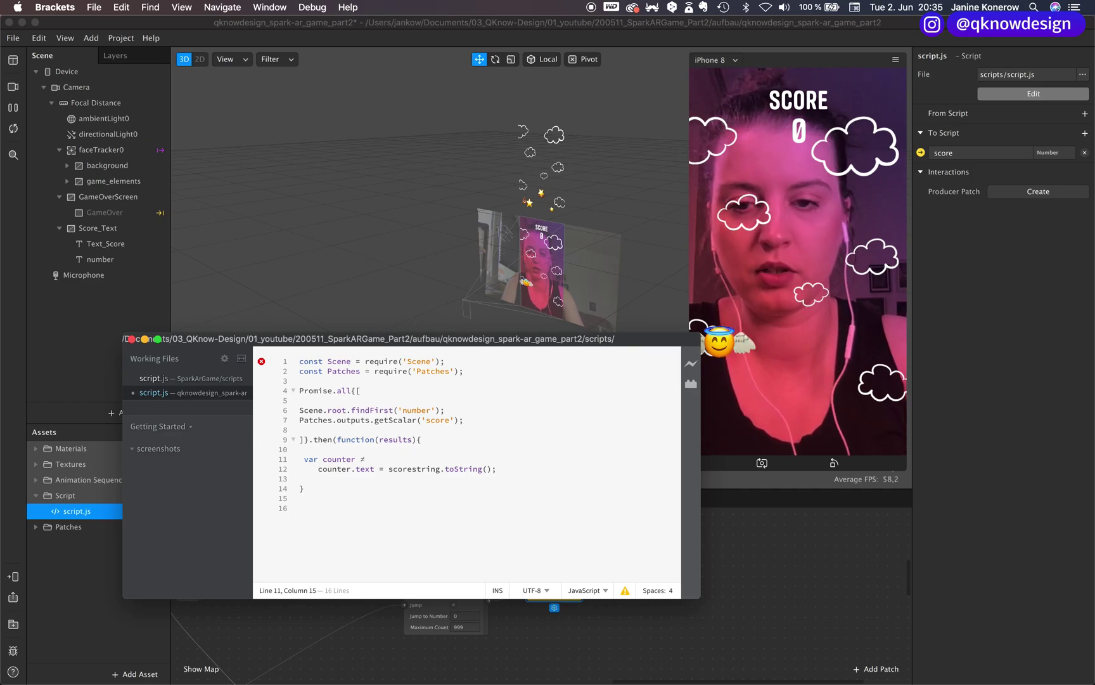
pyautogui.write('= results')
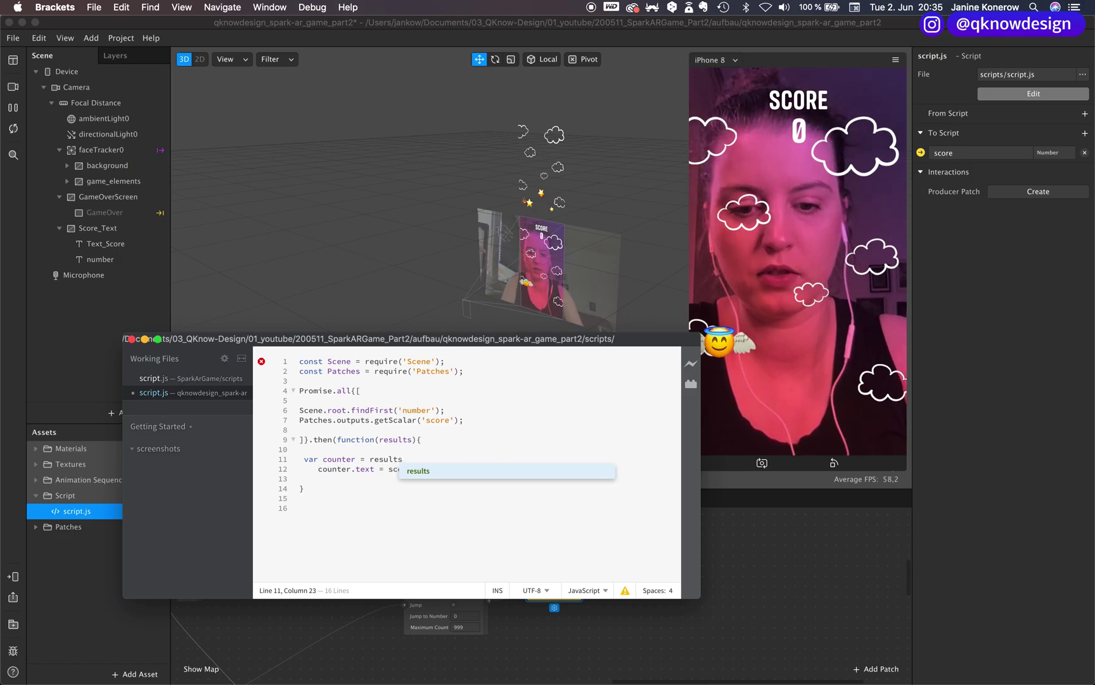
pyautogui.write('[')
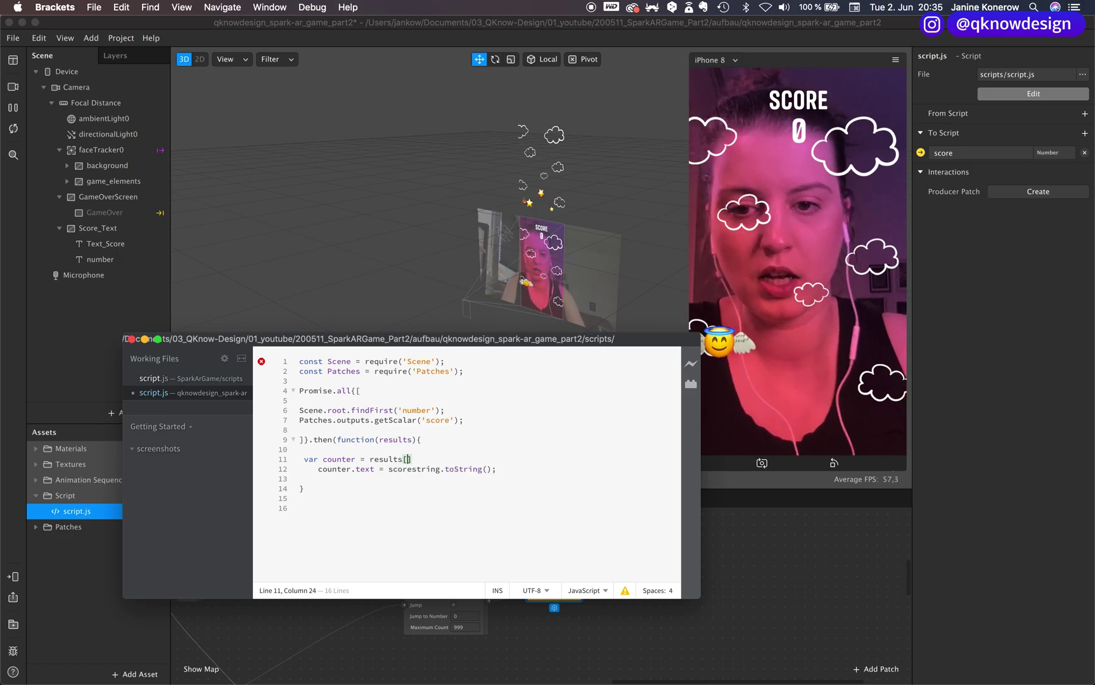
pyautogui.write('0];')
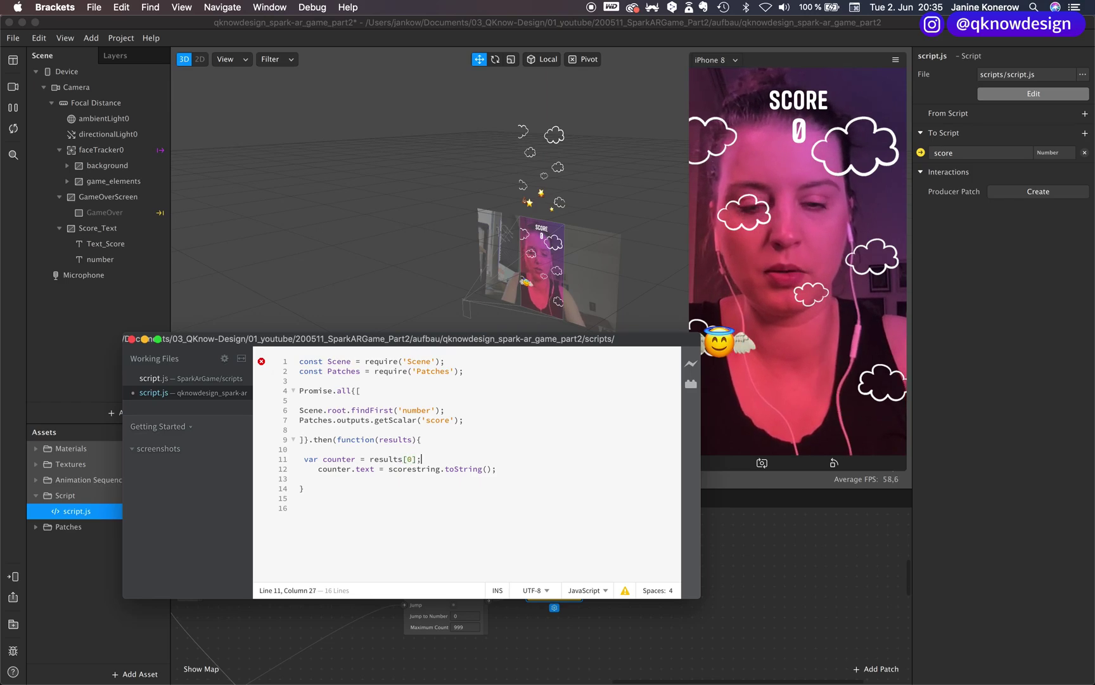
pyautogui.press('Return')
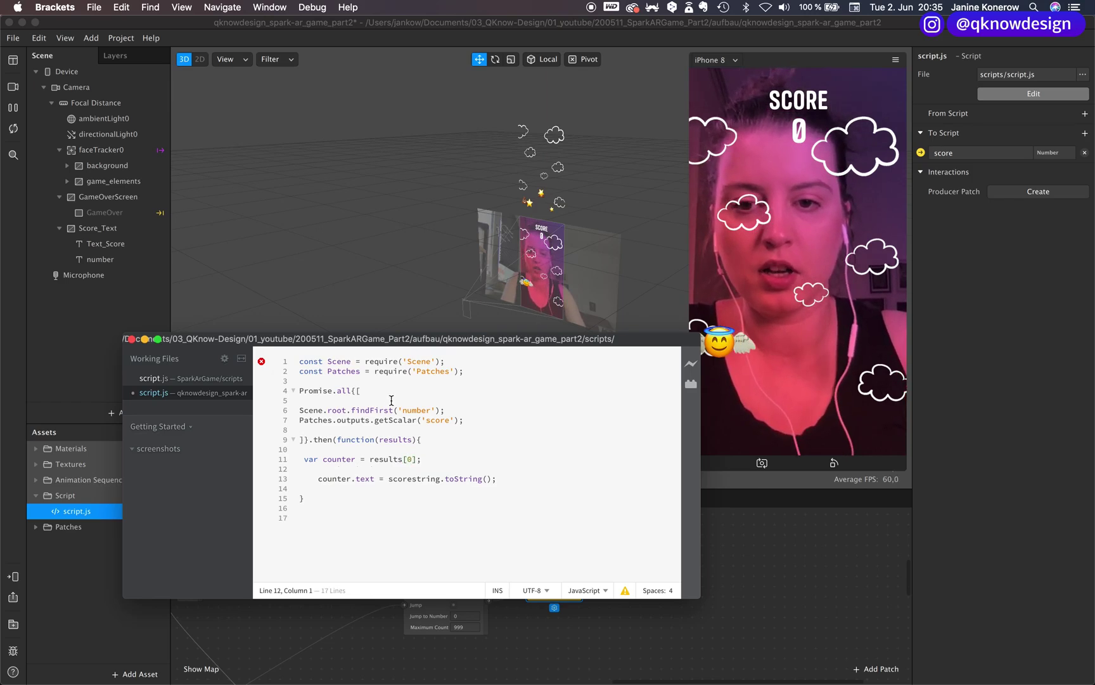
# Remove the semicolons after getScalar('score') and findFirst('number').
pyautogui.click(445, 409)
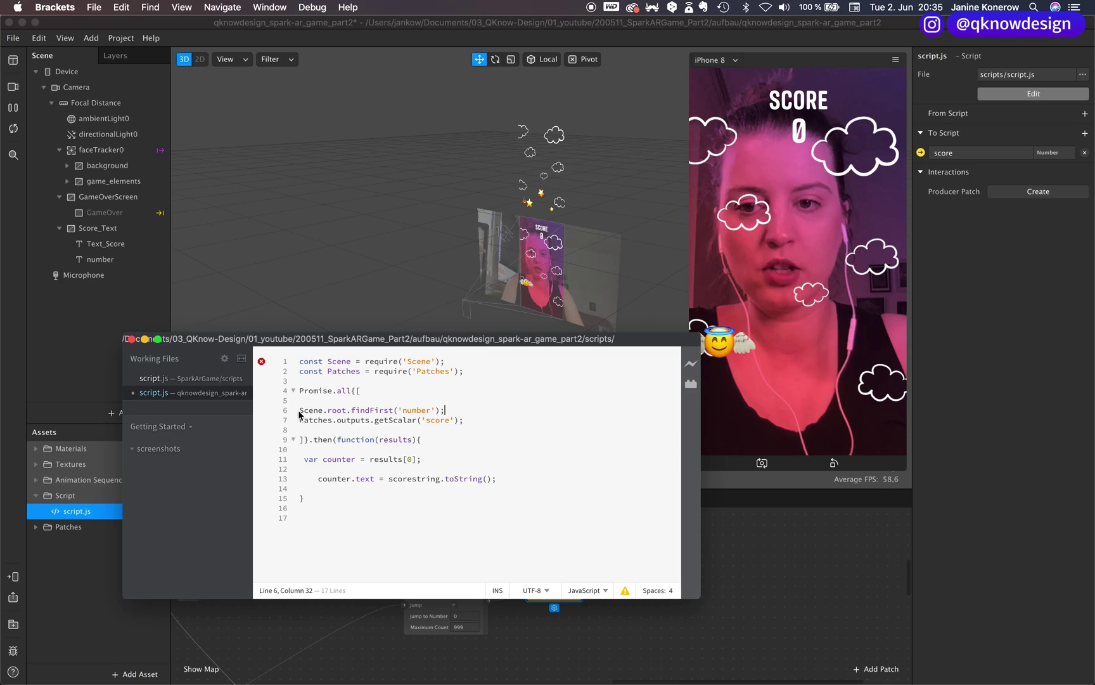
pyautogui.click(301, 409)
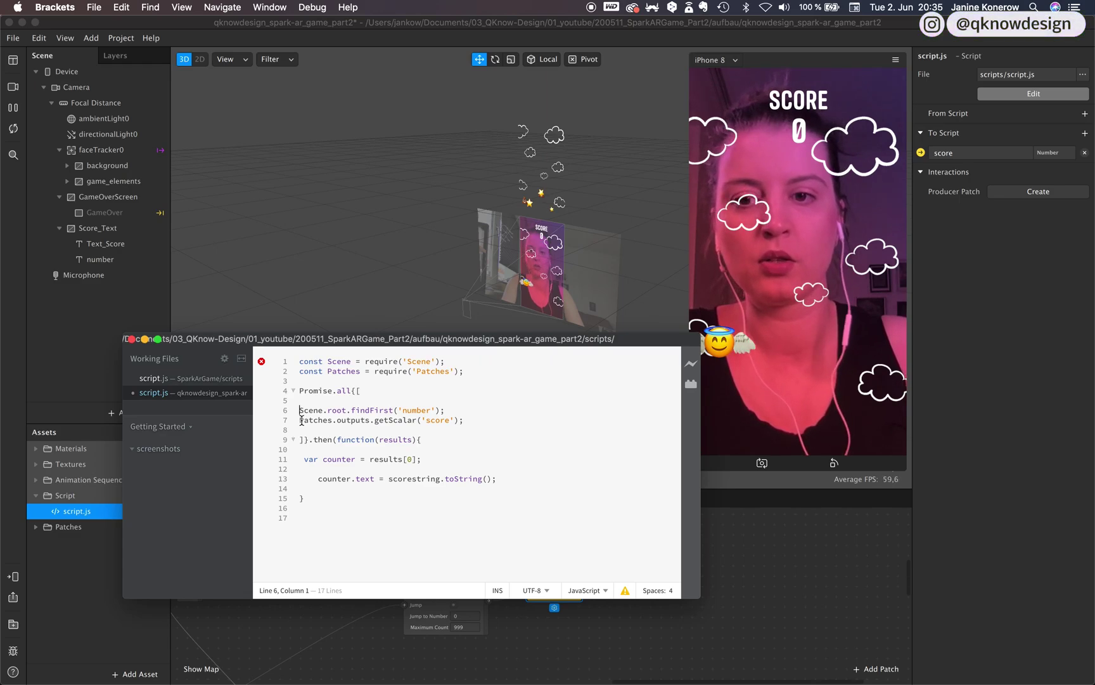
pyautogui.click(465, 420)
pyautogui.press('BackSpace')
pyautogui.click(445, 410)
pyautogui.press('BackSpace')
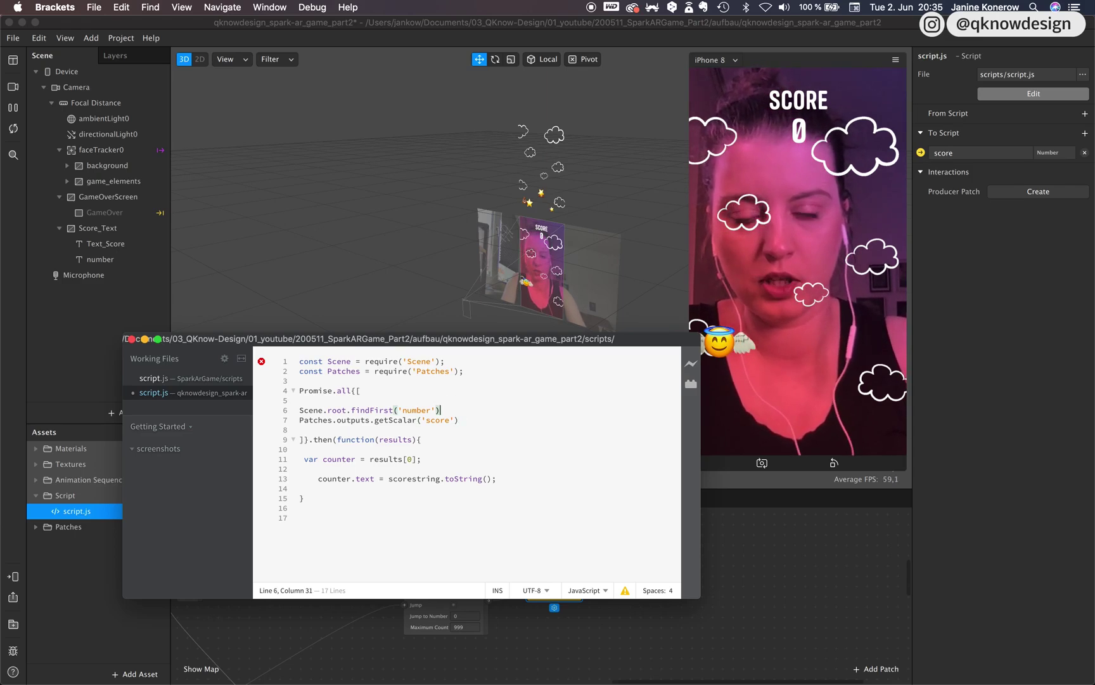
# Put a comma between the two array calls and copy the word scorestring.
pyautogui.write(',')
pyautogui.click(448, 458)
pyautogui.press('Return')
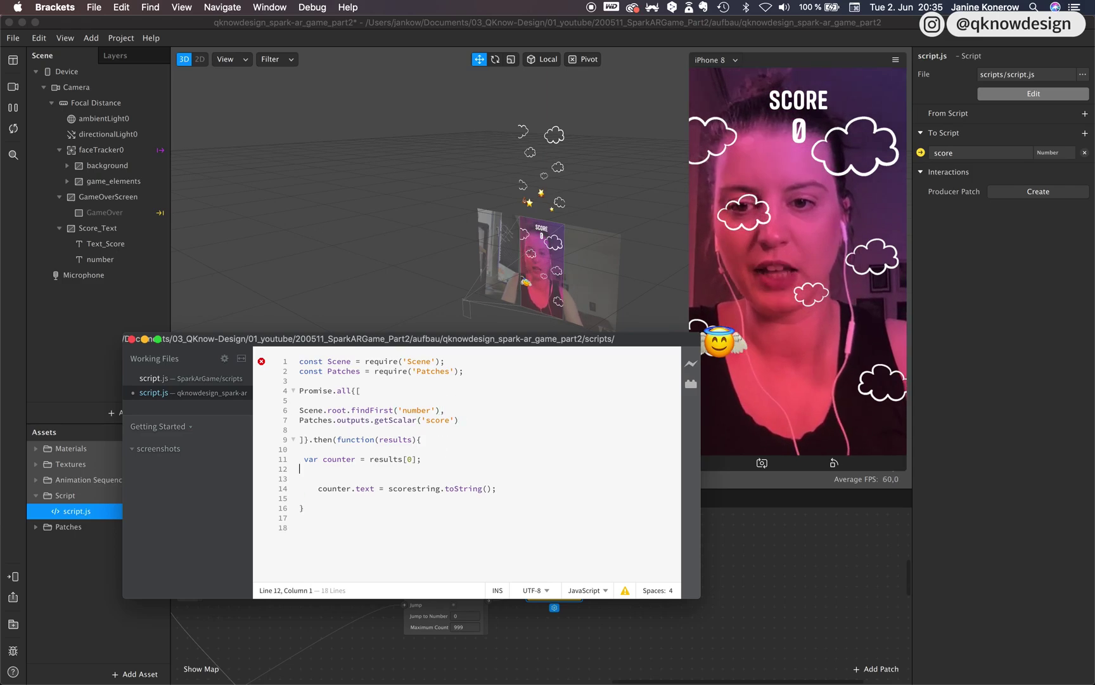
pyautogui.moveTo(441, 489); pyautogui.dragTo(391, 489)
pyautogui.press('super+c')
# Write var scorestring = results[1]; on line 12, fixing the results typo.
pyautogui.click(307, 468)
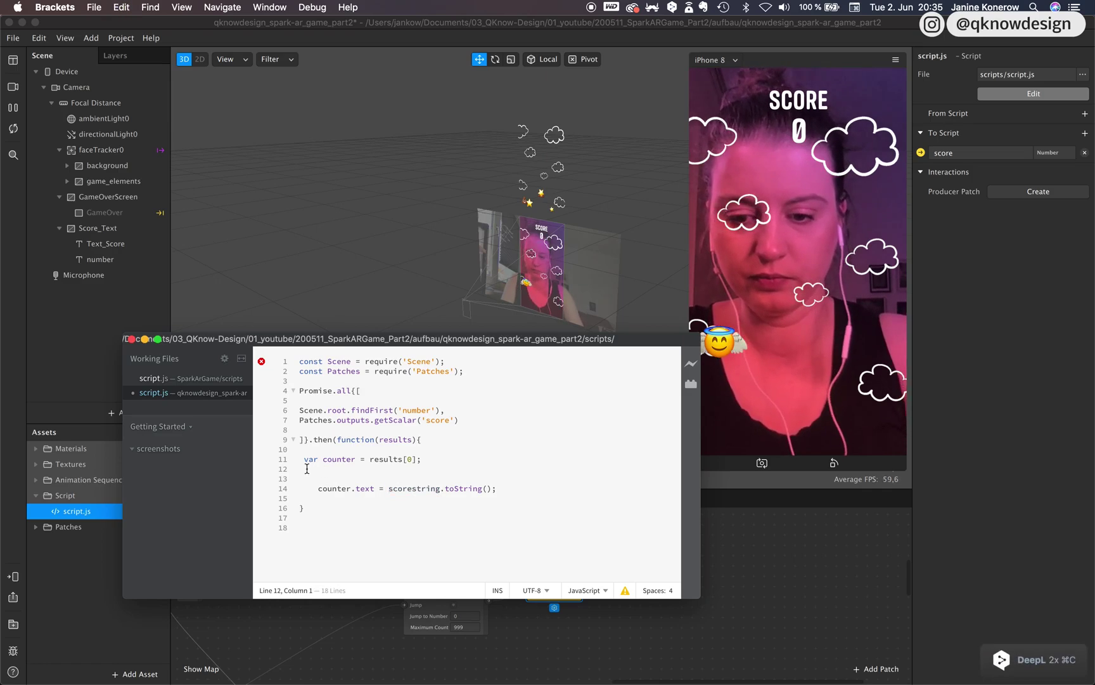
pyautogui.write('var')
pyautogui.press('super+v')
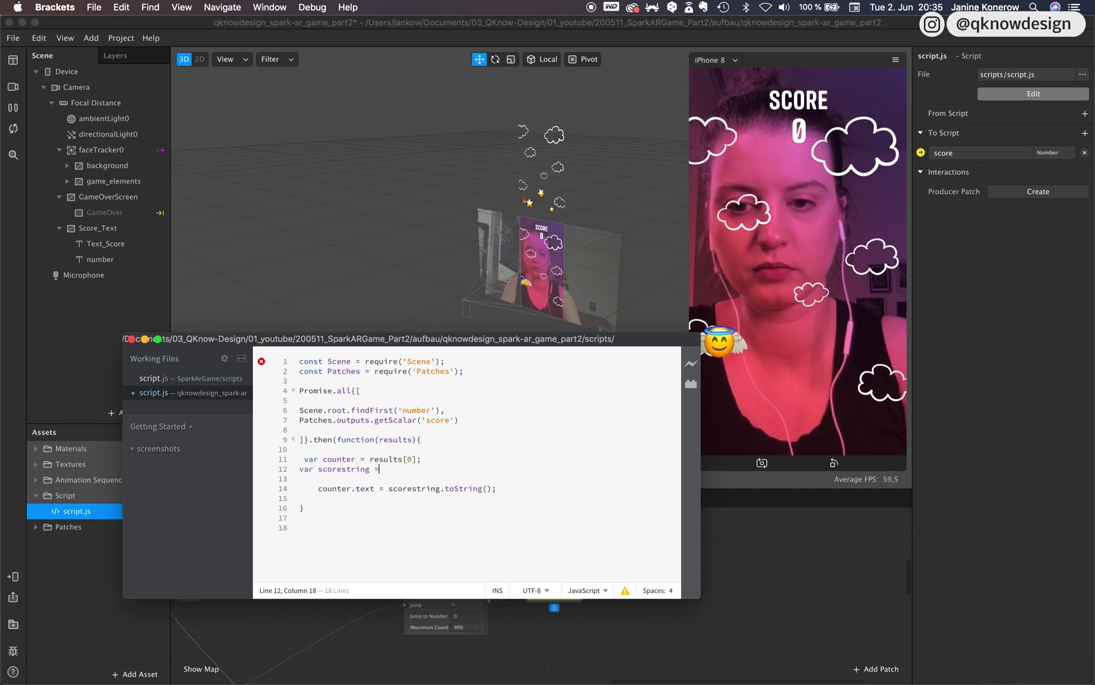
pyautogui.write('= resultzs')
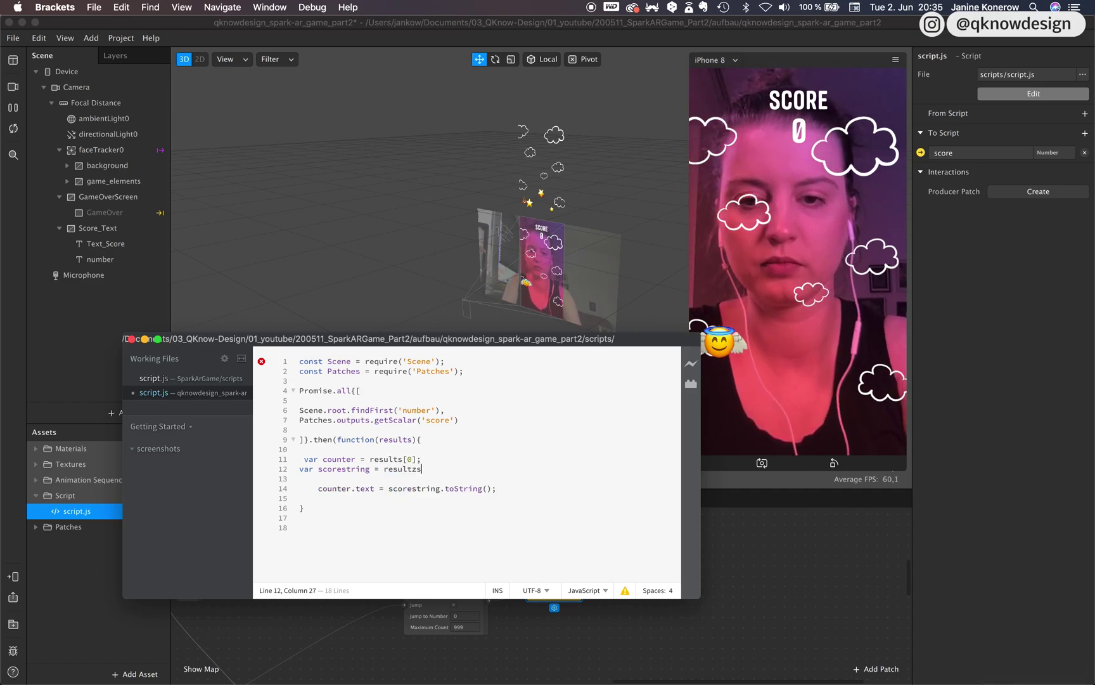
pyautogui.press('Left')
pyautogui.press('BackSpace')
pyautogui.press('Right')
pyautogui.write('[1]')
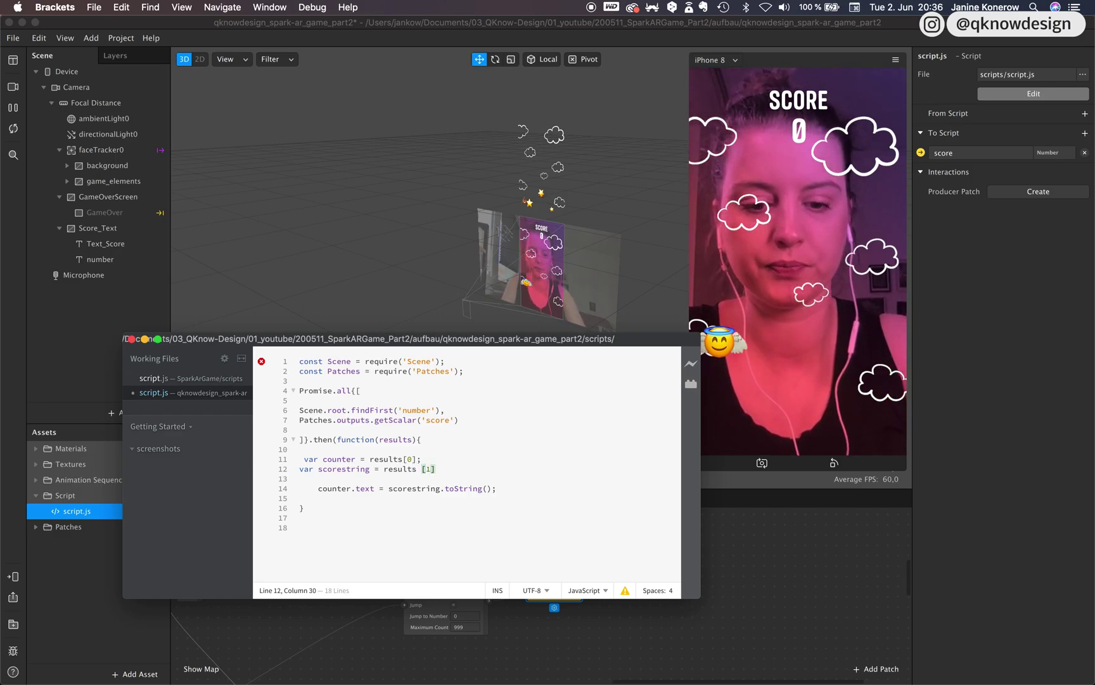
pyautogui.press('BackSpace')
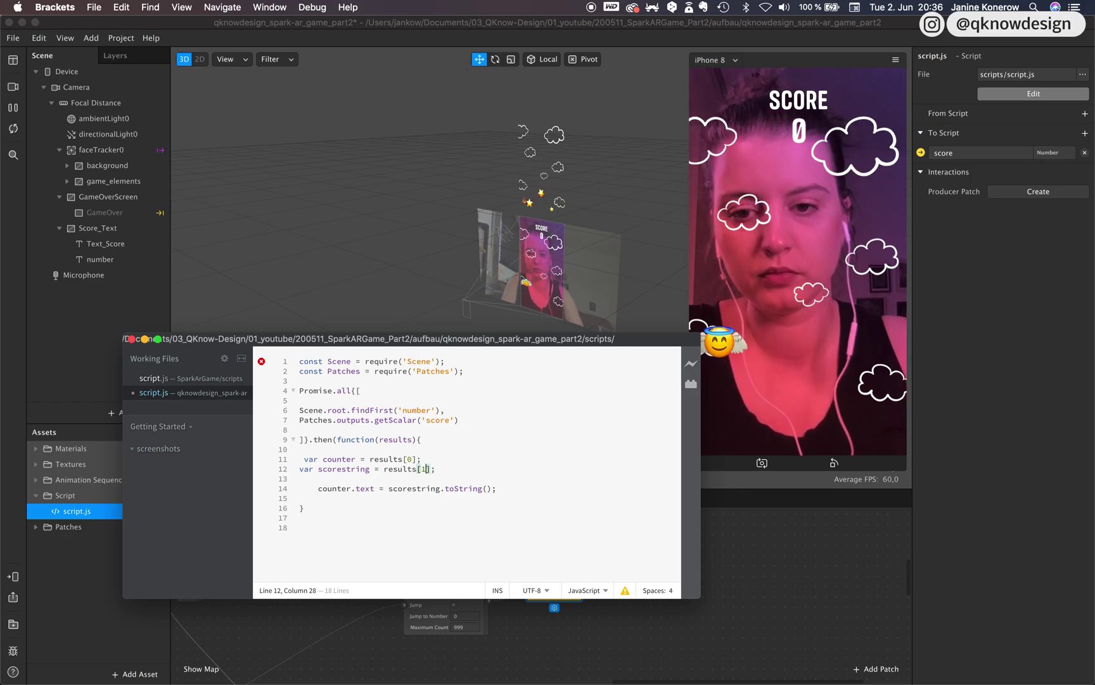
pyautogui.press('End')
# Close the callback with ); and unindent the counter lines.
pyautogui.click(313, 508)
pyautogui.write(')')
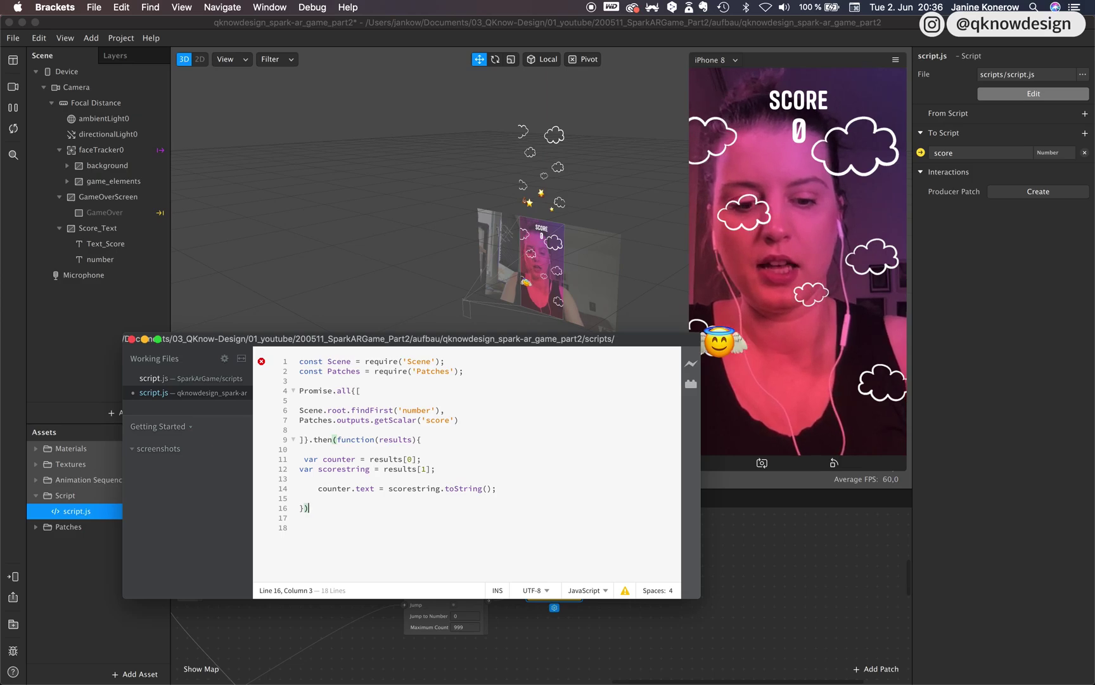
pyautogui.write(';')
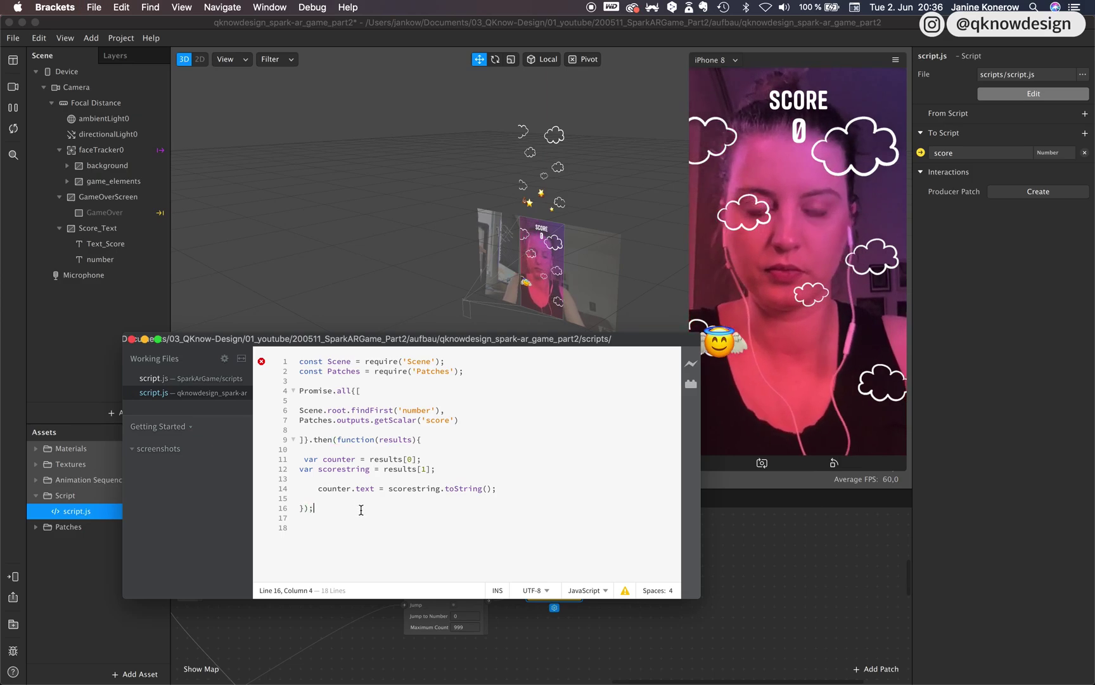
pyautogui.press('BackSpace')
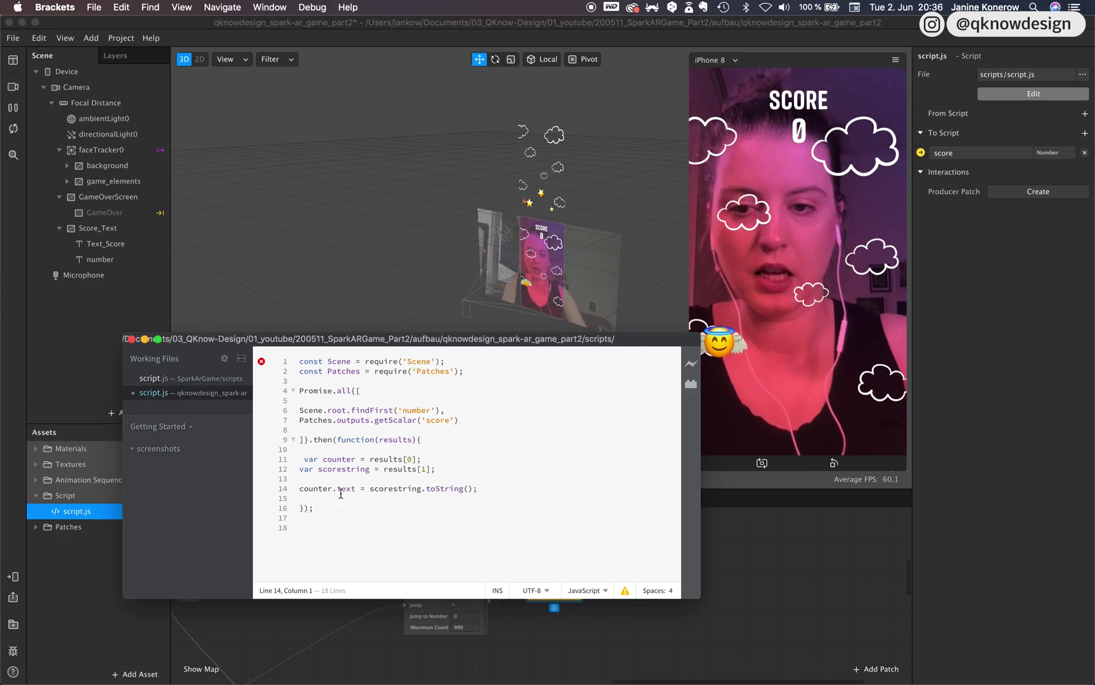
pyautogui.press('BackSpace')
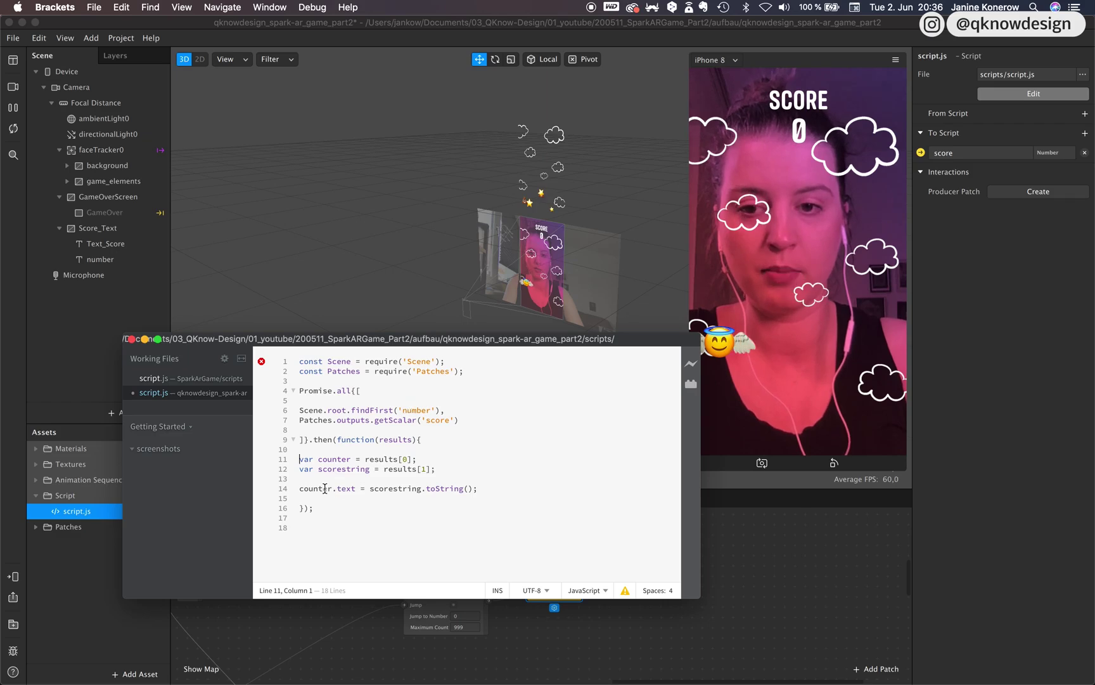
# Highlight .text and toString on line 14 while explaining the assignment.
pyautogui.moveTo(333, 489); pyautogui.dragTo(351, 489)
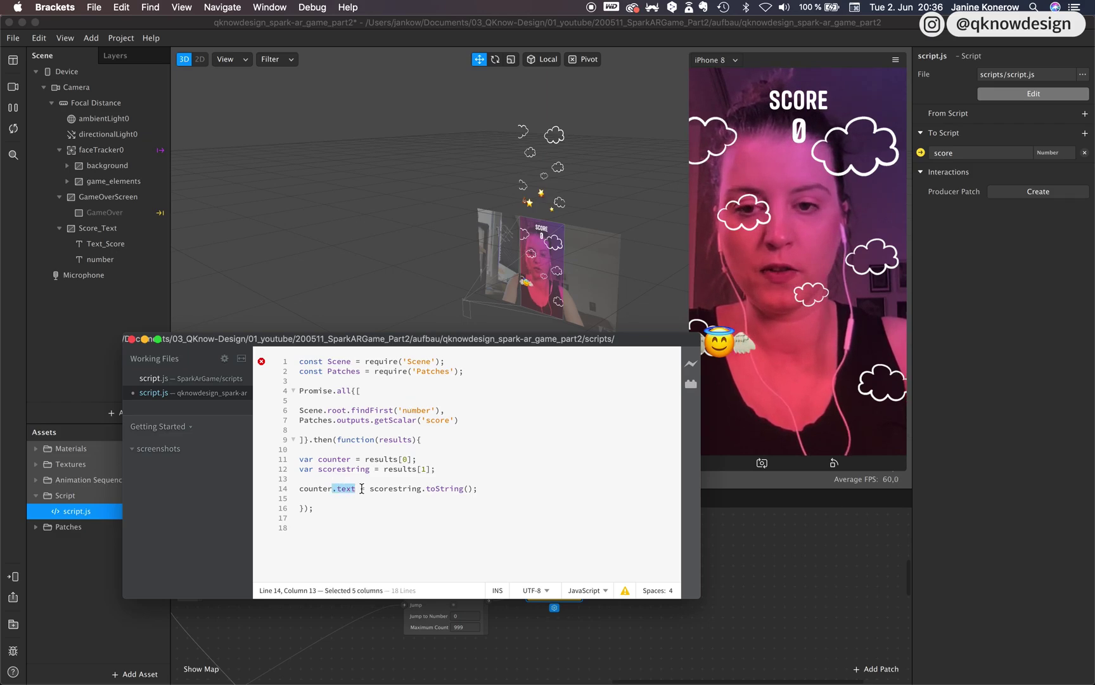
pyautogui.click(372, 488)
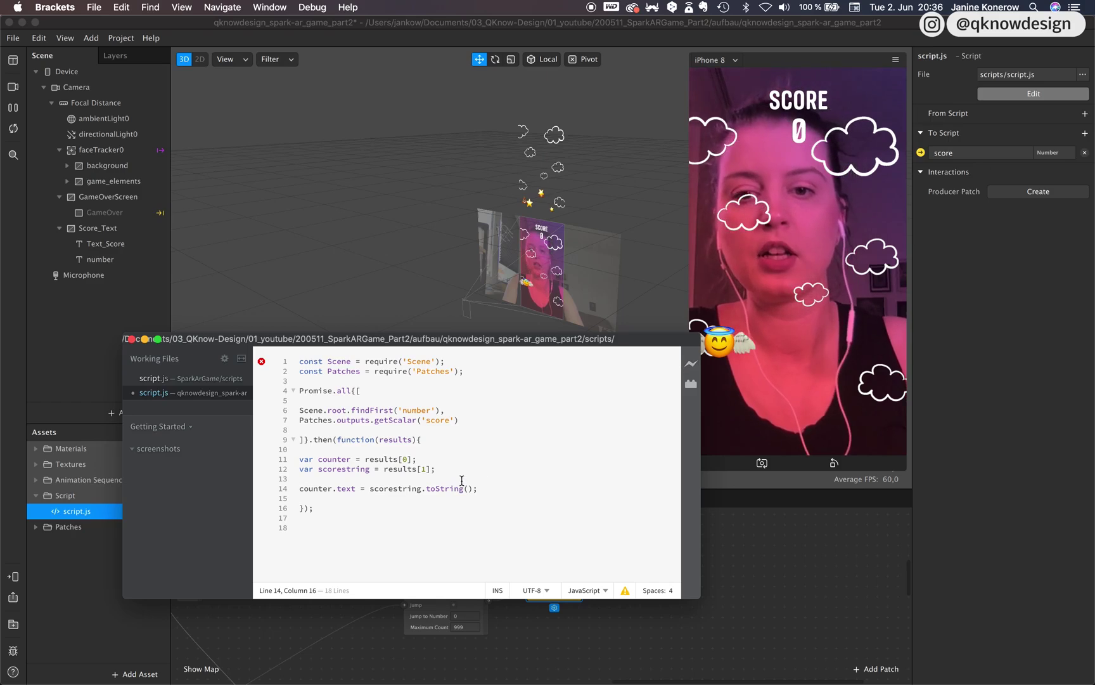
pyautogui.moveTo(427, 488); pyautogui.dragTo(471, 488)
# Return to Spark AR Studio and review the script errors in the console.
pyautogui.click(493, 490)
pyautogui.click(381, 510)
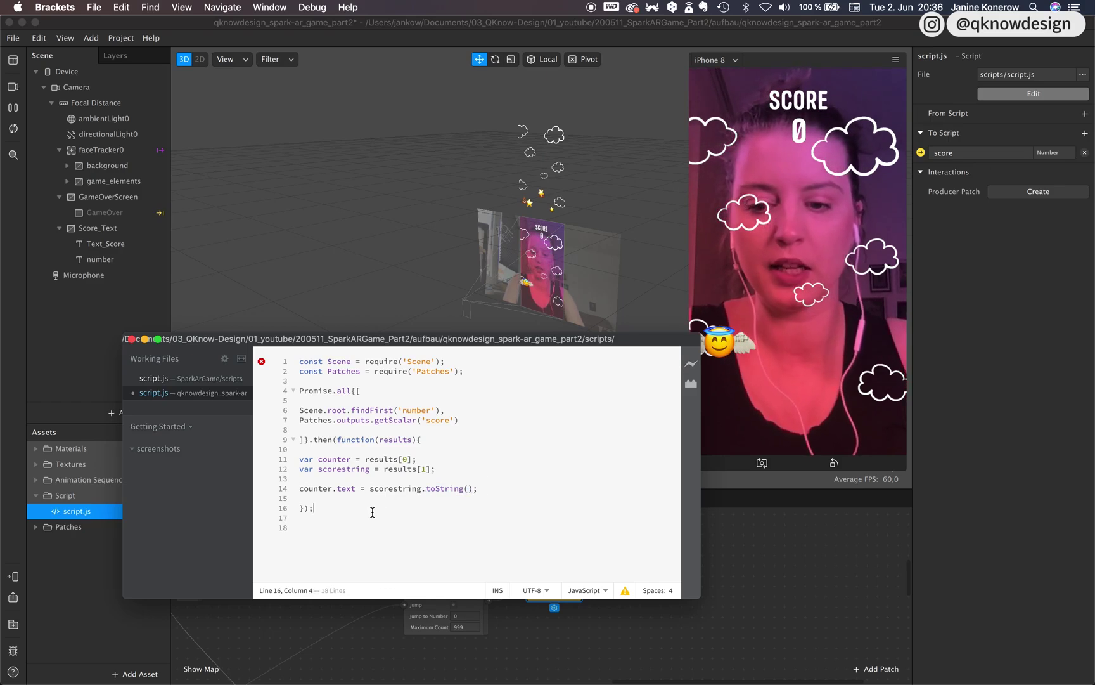
pyautogui.click(735, 593)
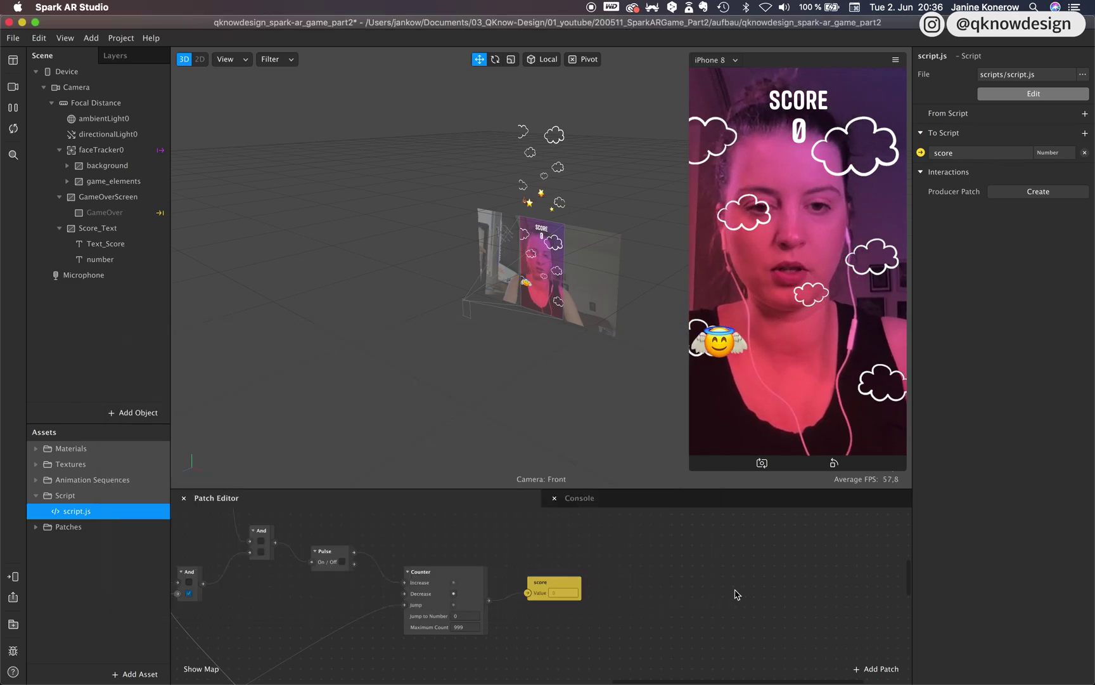
pyautogui.click(670, 507)
pyautogui.scroll(-5, 532, 633)
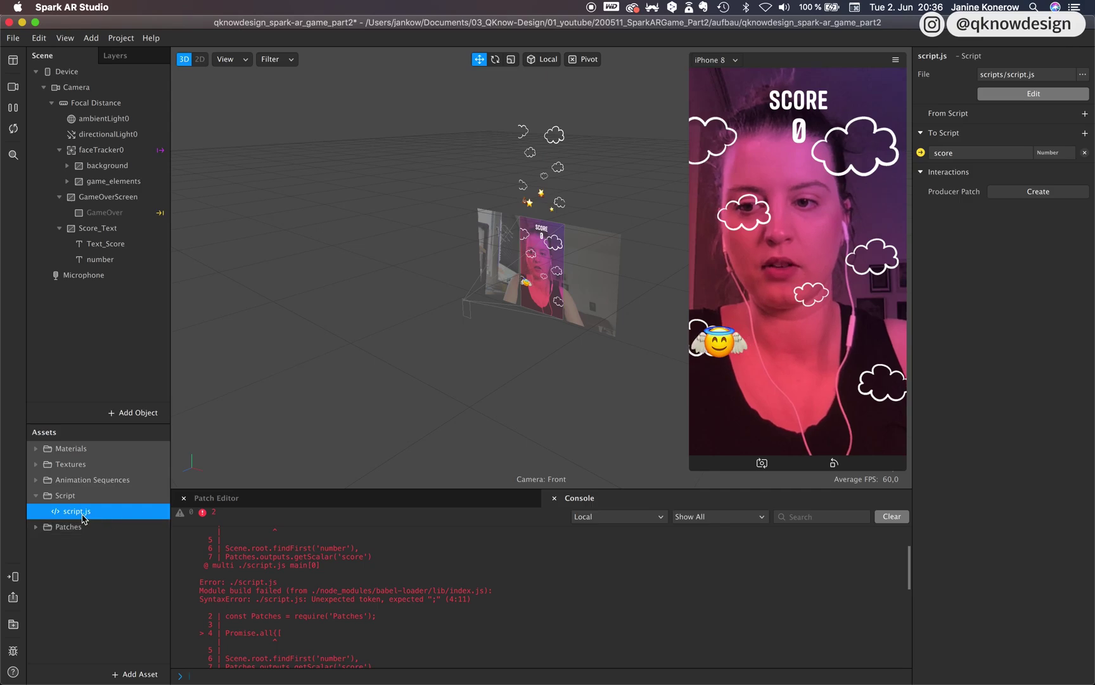
# Replace the braces after Promise.all and on line 9 with parentheses, then recheck the console.
pyautogui.doubleClick(83, 517)
pyautogui.doubleClick(354, 390)
pyautogui.write('8')
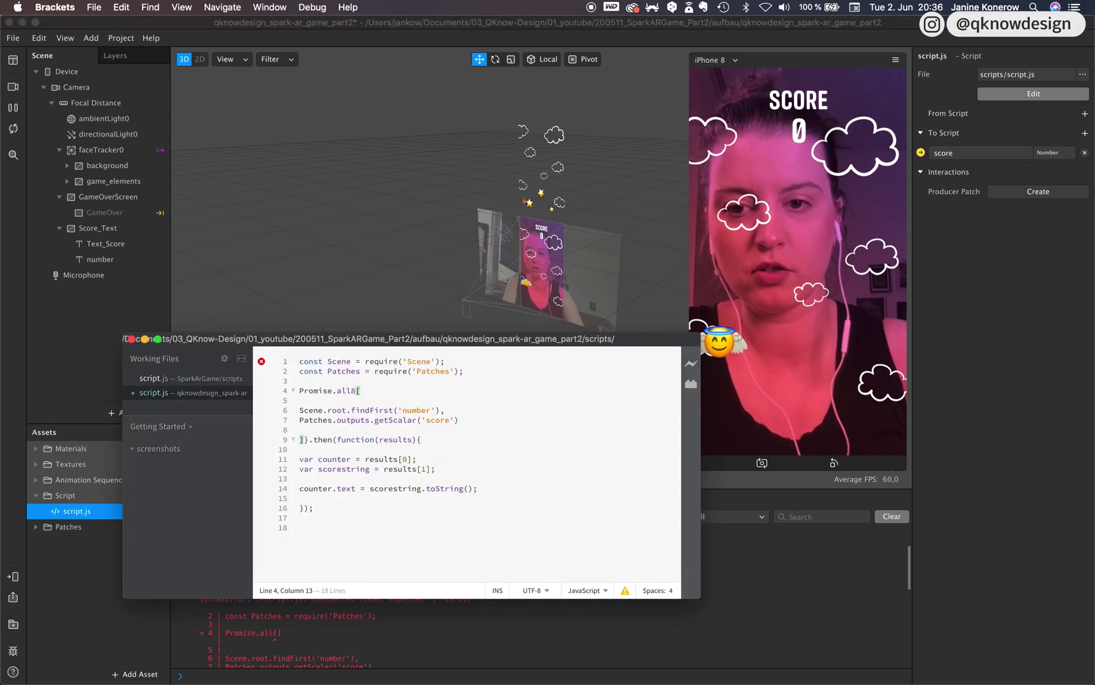
pyautogui.write('(')
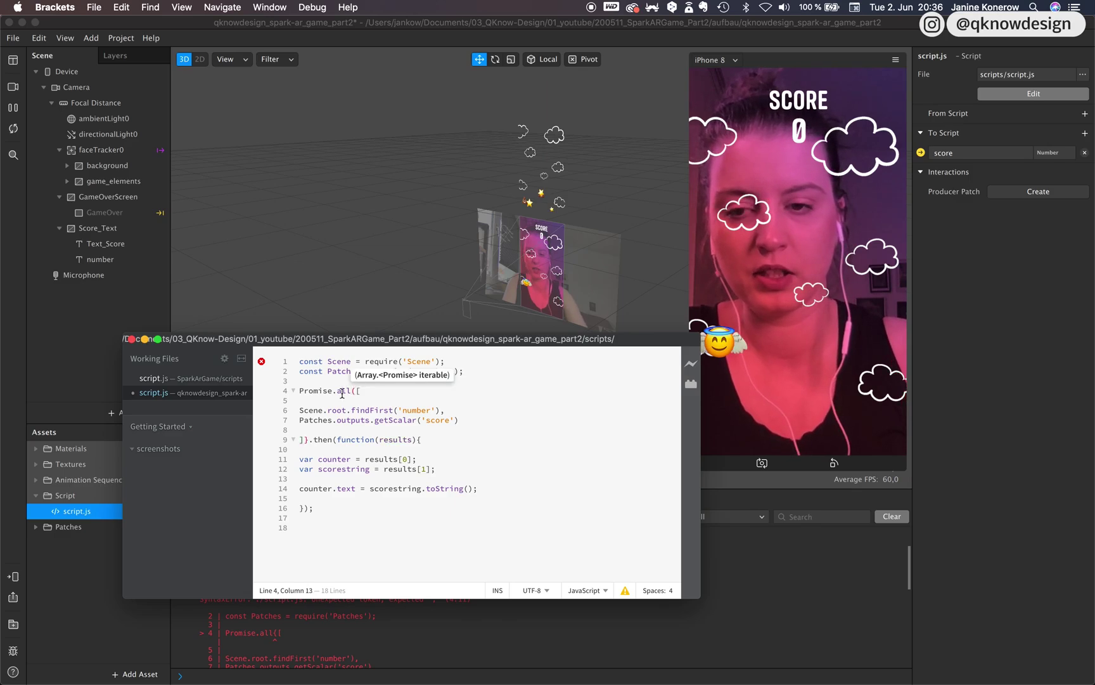
pyautogui.doubleClick(305, 439)
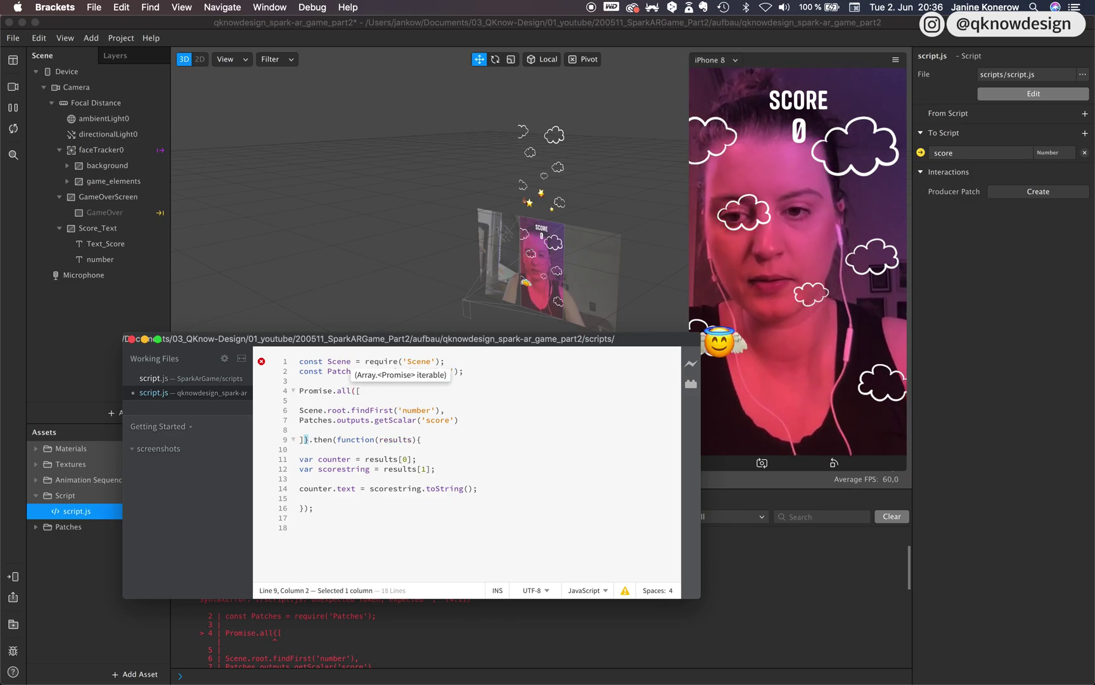
pyautogui.write(')')
pyautogui.click(342, 508)
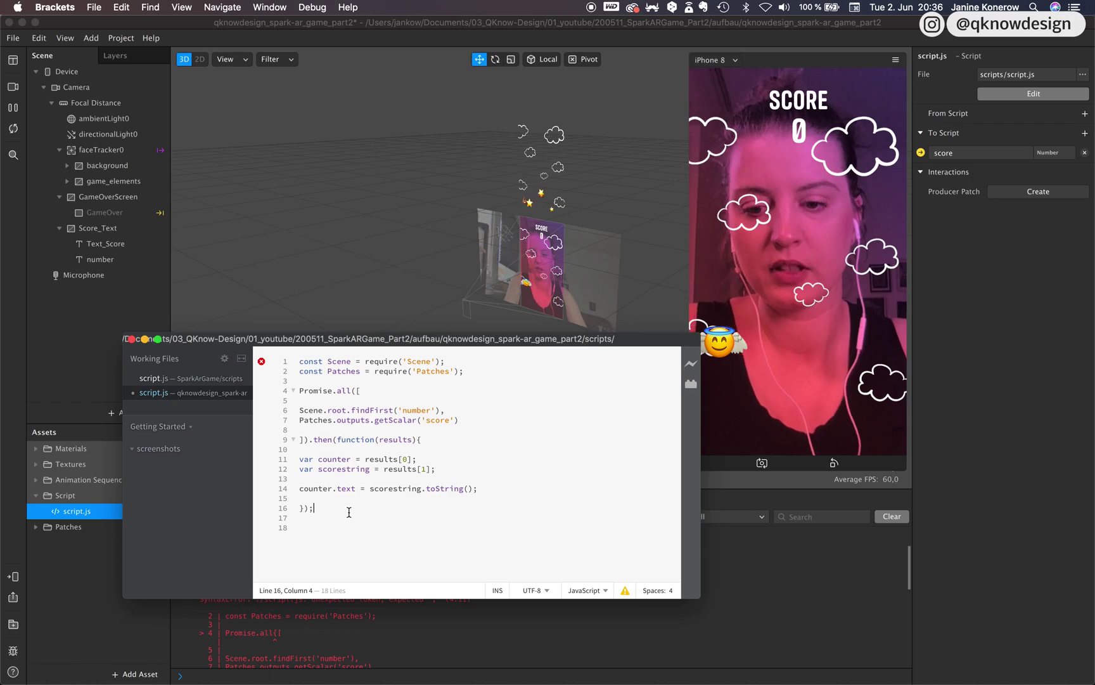
pyautogui.click(376, 632)
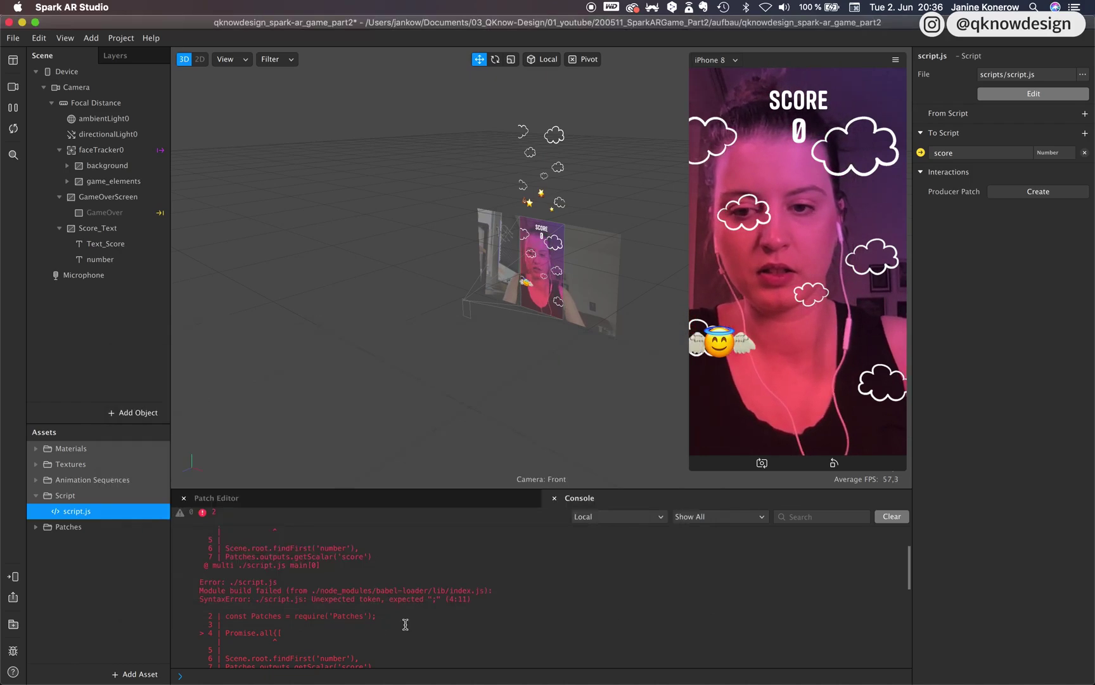
pyautogui.scroll(-5, 549, 650)
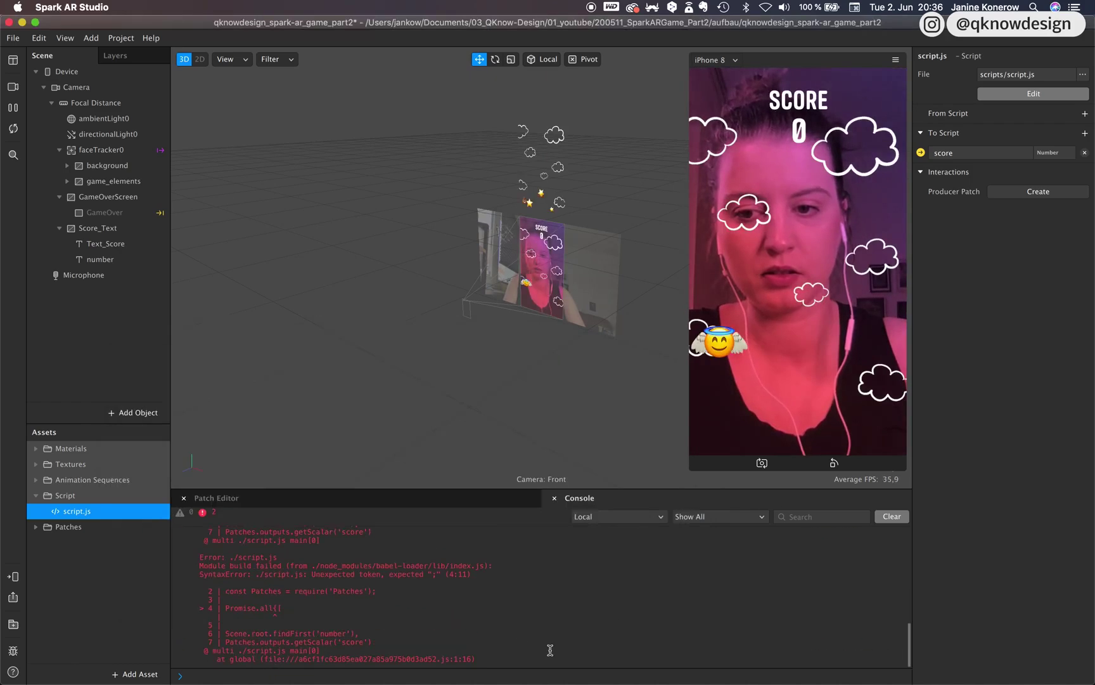
# Clear the console, delete the stray word after script.js's closing line, and return to Spark AR Studio.
pyautogui.click(892, 516)
pyautogui.doubleClick(70, 511)
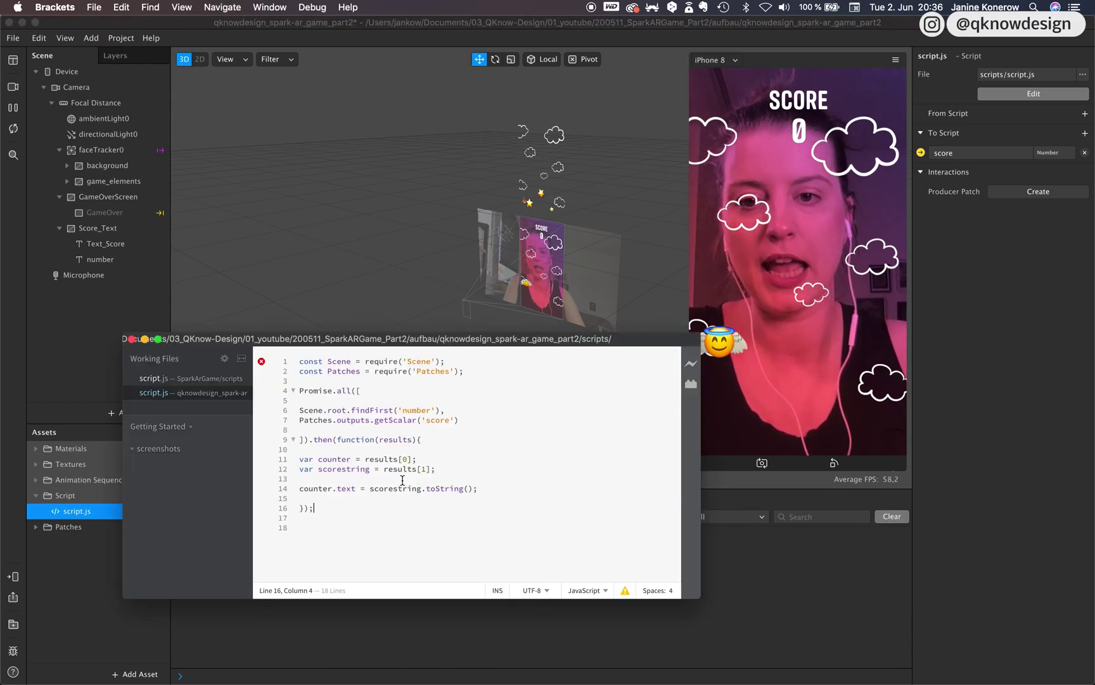
pyautogui.write('scorestring')
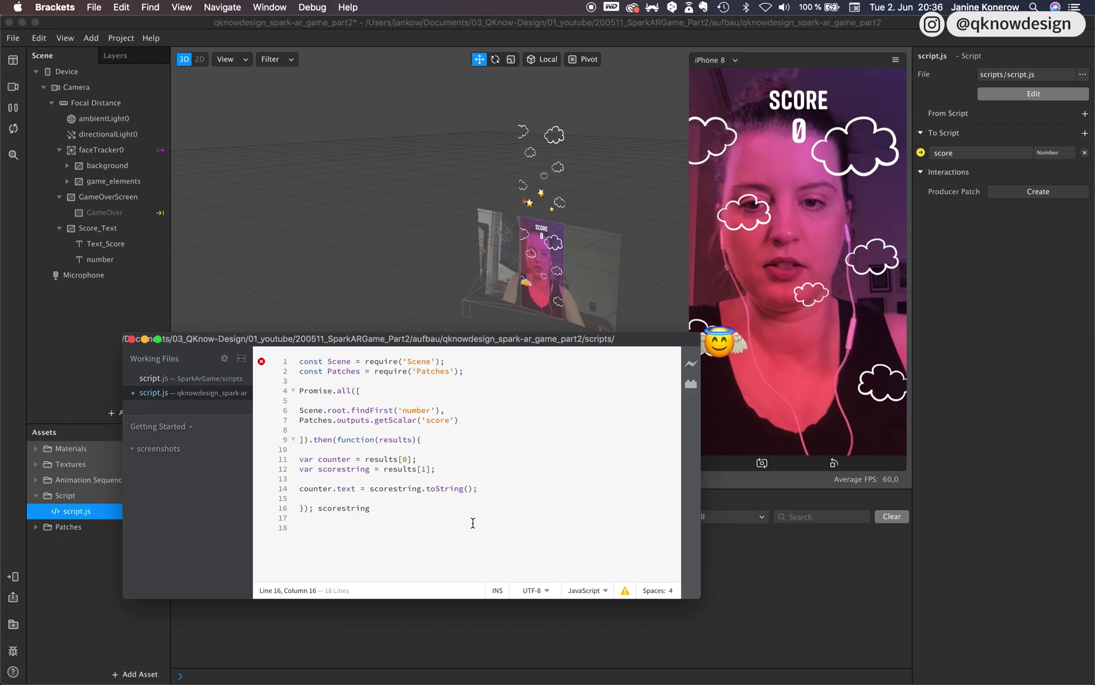
pyautogui.press('BackSpace')
pyautogui.press('BackSpace')
pyautogui.press('BackSpace')
pyautogui.press('BackSpace')
pyautogui.press('BackSpace')
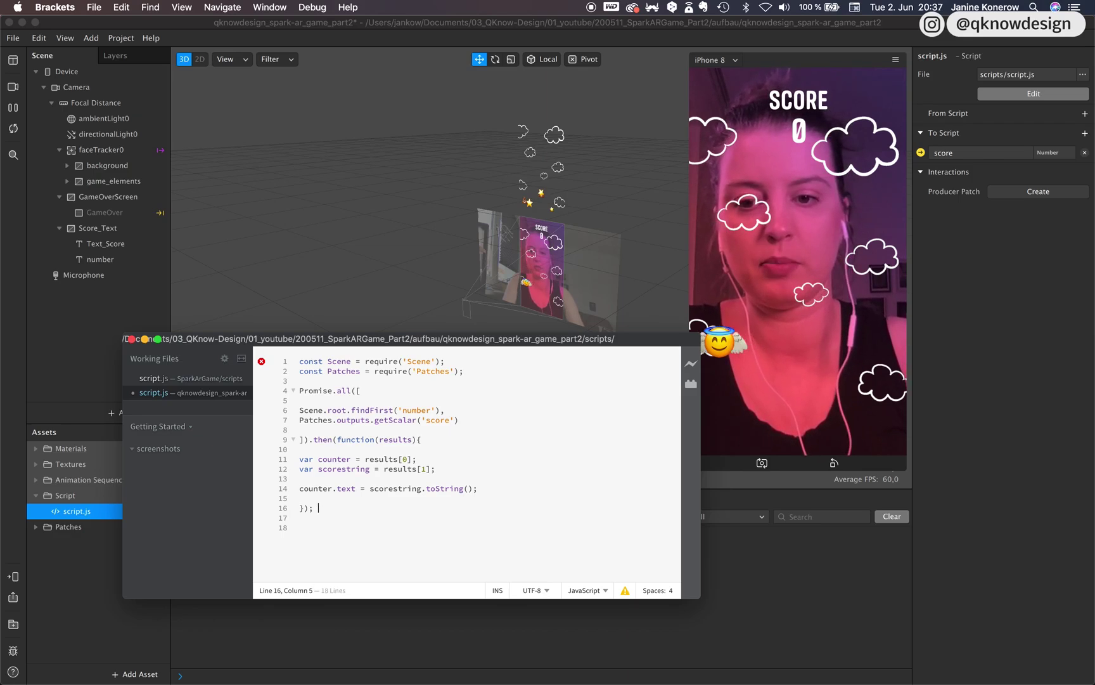
pyautogui.click(417, 641)
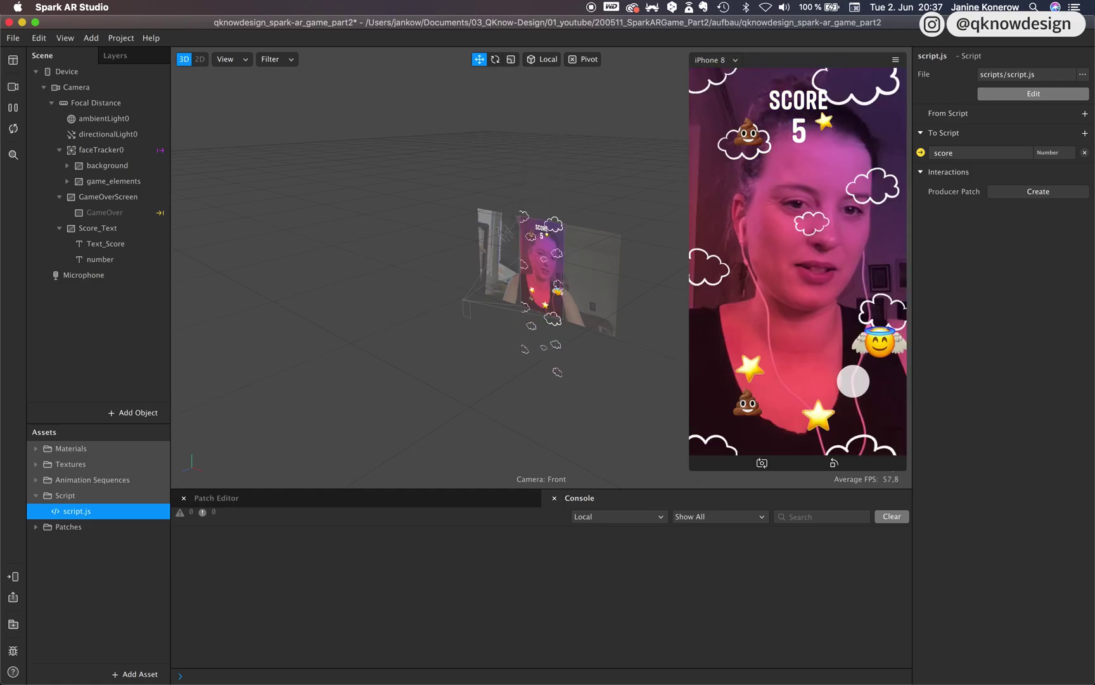
# Open the score script, script.js, in the code editor.
pyautogui.doubleClick(80, 515)
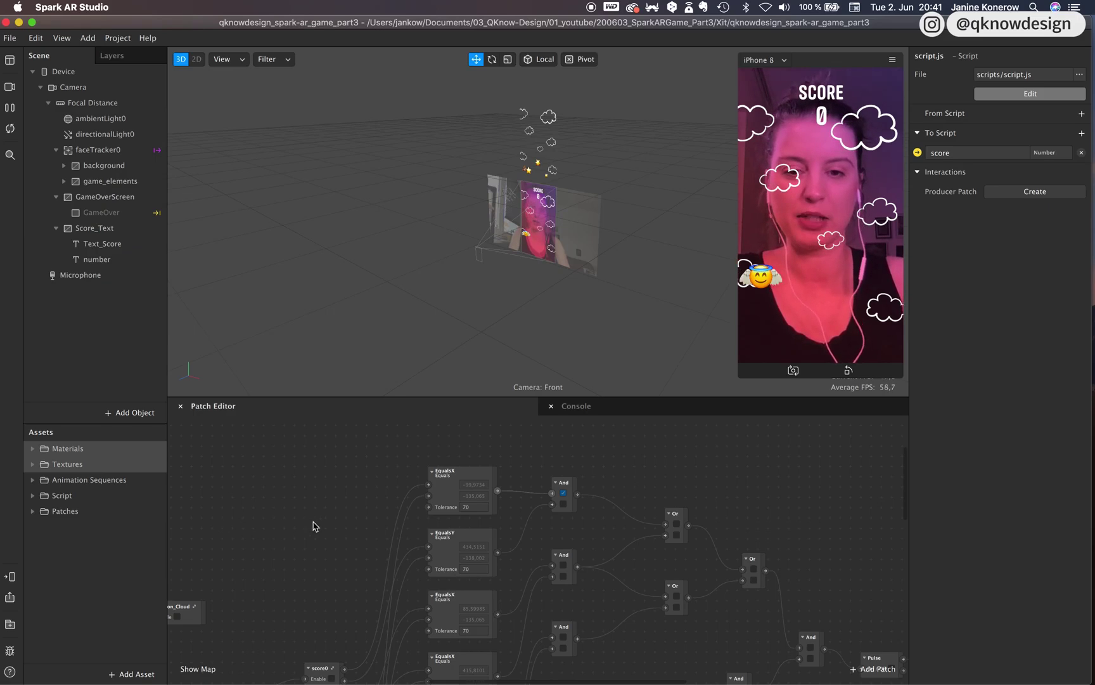
# Move the score0 patch next to the EqualsX node in the patch graph.
pyautogui.hscroll(5, 423, 516)
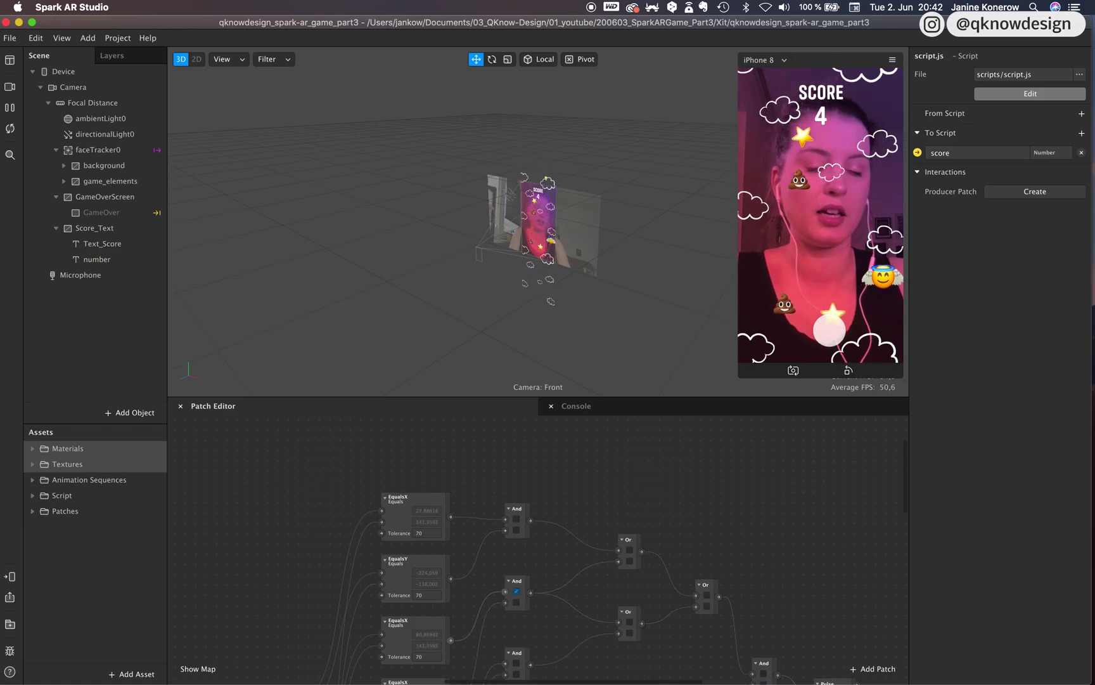
pyautogui.hscroll(-3, 522, 646)
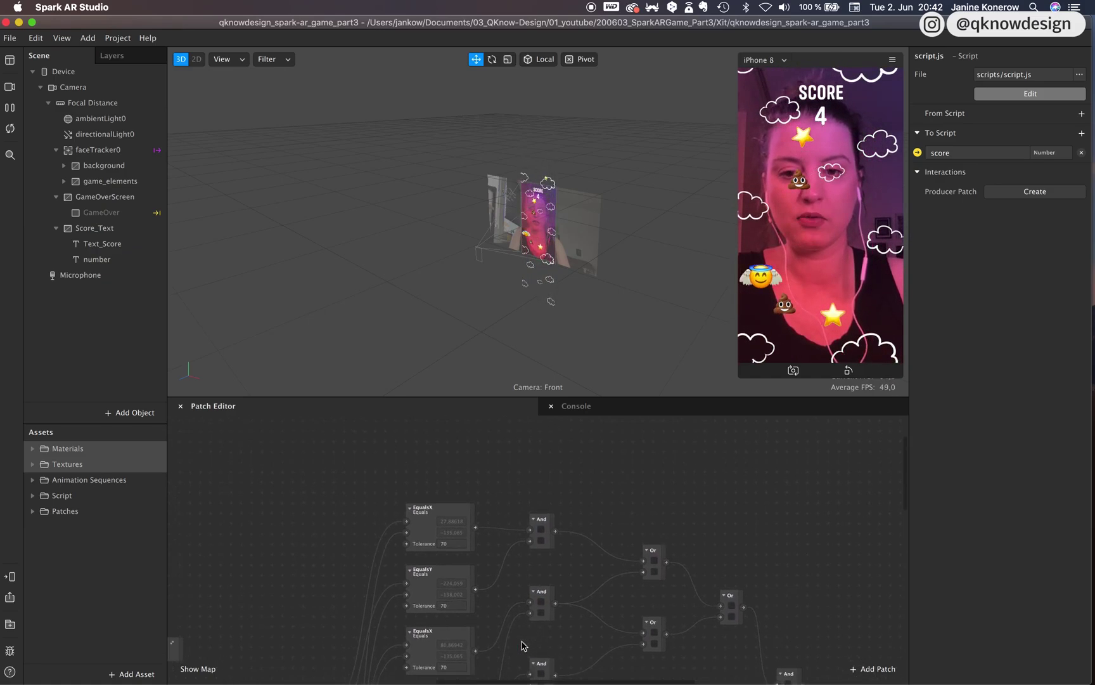
pyautogui.hscroll(-5, 522, 646)
pyautogui.scroll(-2, 521, 645)
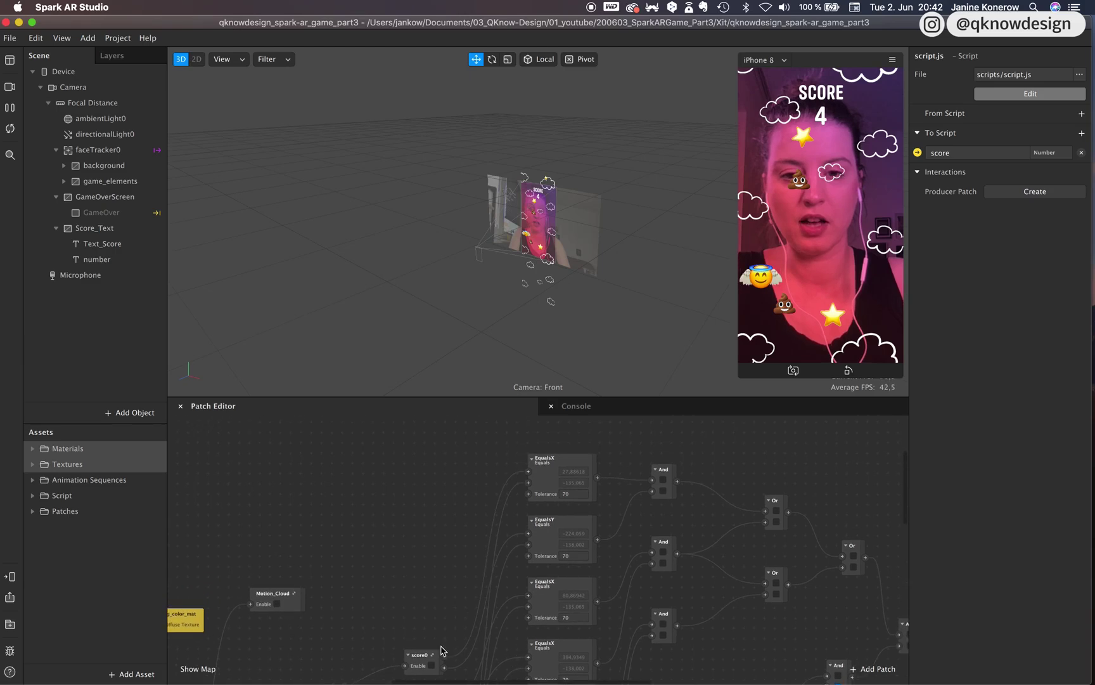
pyautogui.moveTo(436, 650); pyautogui.dragTo(458, 455)
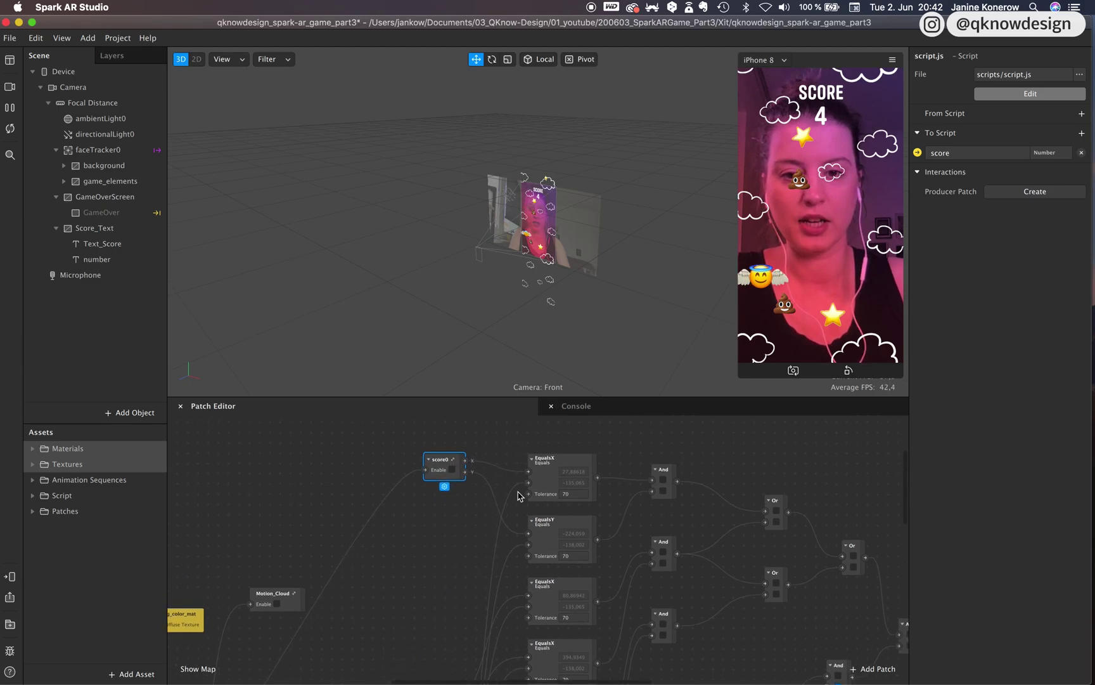
# Collapse GameOverScreen and Score_Text, expand game_elements, and resize the device preview.
pyautogui.scroll(2, 518, 496)
pyautogui.click(57, 196)
pyautogui.click(56, 212)
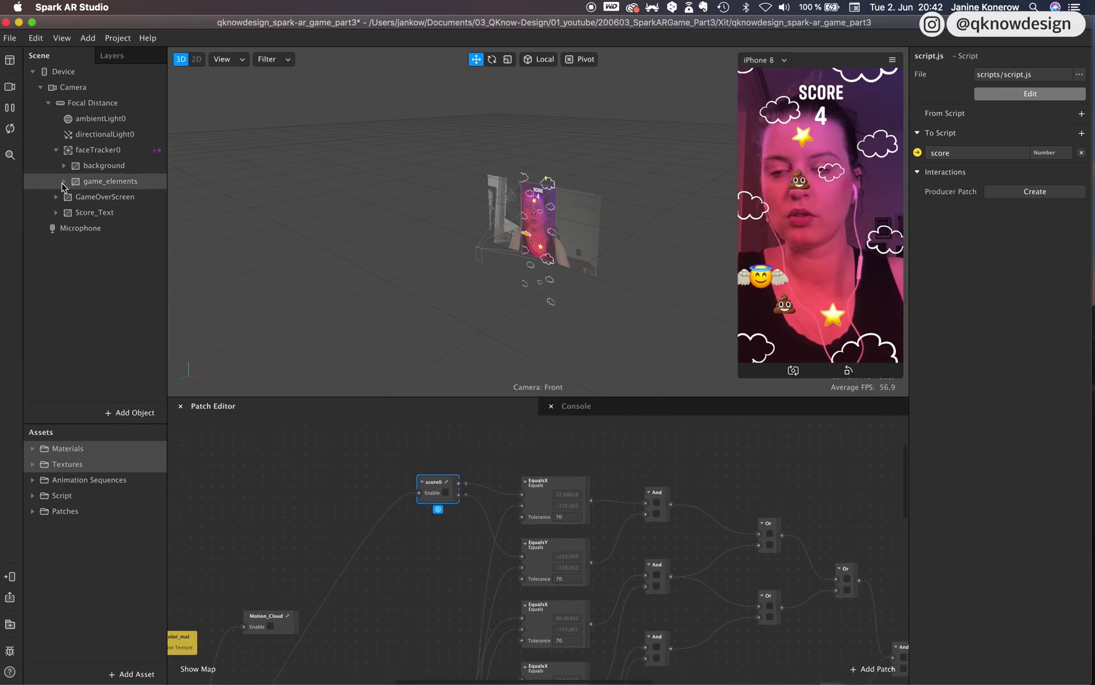
pyautogui.click(63, 182)
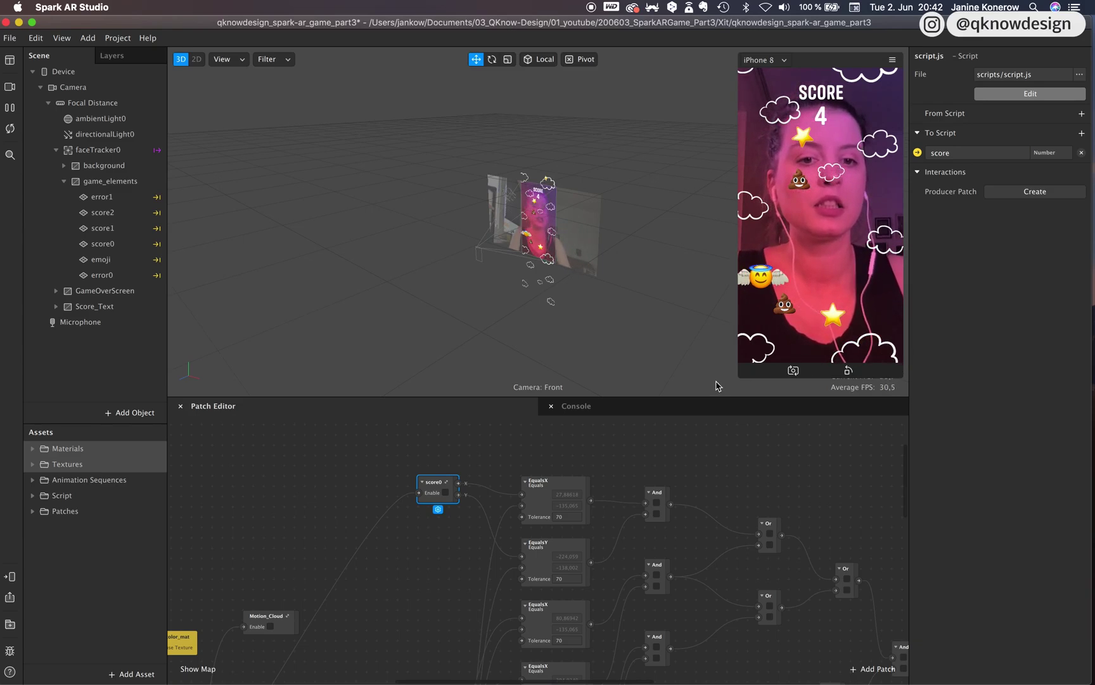
pyautogui.moveTo(741, 376); pyautogui.dragTo(719, 403)
pyautogui.hscroll(5, 587, 501)
pyautogui.scroll(2, 586, 500)
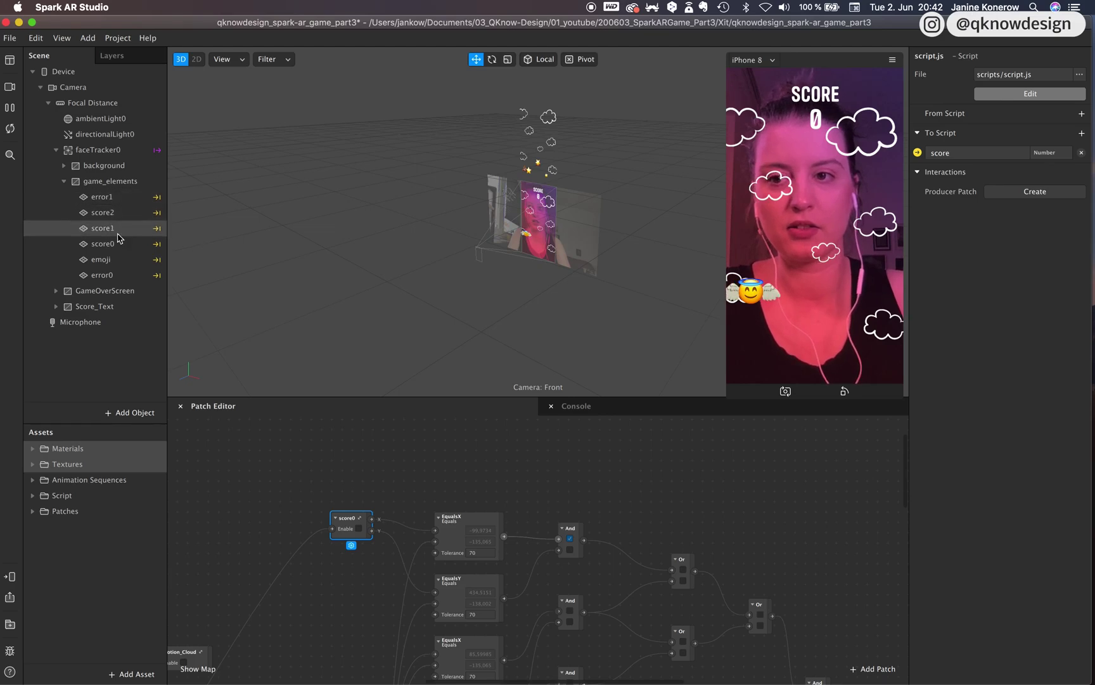
# Hide the error0, error1, score1 and score2 planes while keeping score0 visible.
pyautogui.click(116, 197)
pyautogui.keyDown('shift'); pyautogui.click(118, 219); pyautogui.keyUp('shift')
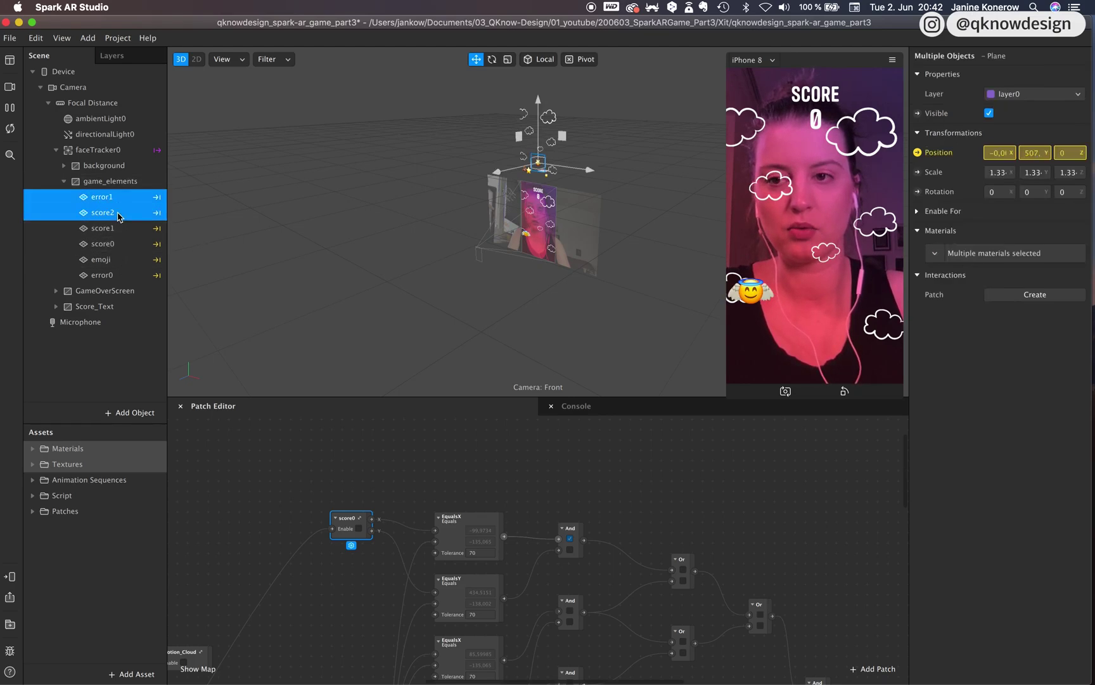
pyautogui.keyDown('super'); pyautogui.click(108, 244); pyautogui.keyUp('super')
pyautogui.keyDown('super'); pyautogui.click(123, 277); pyautogui.keyUp('super')
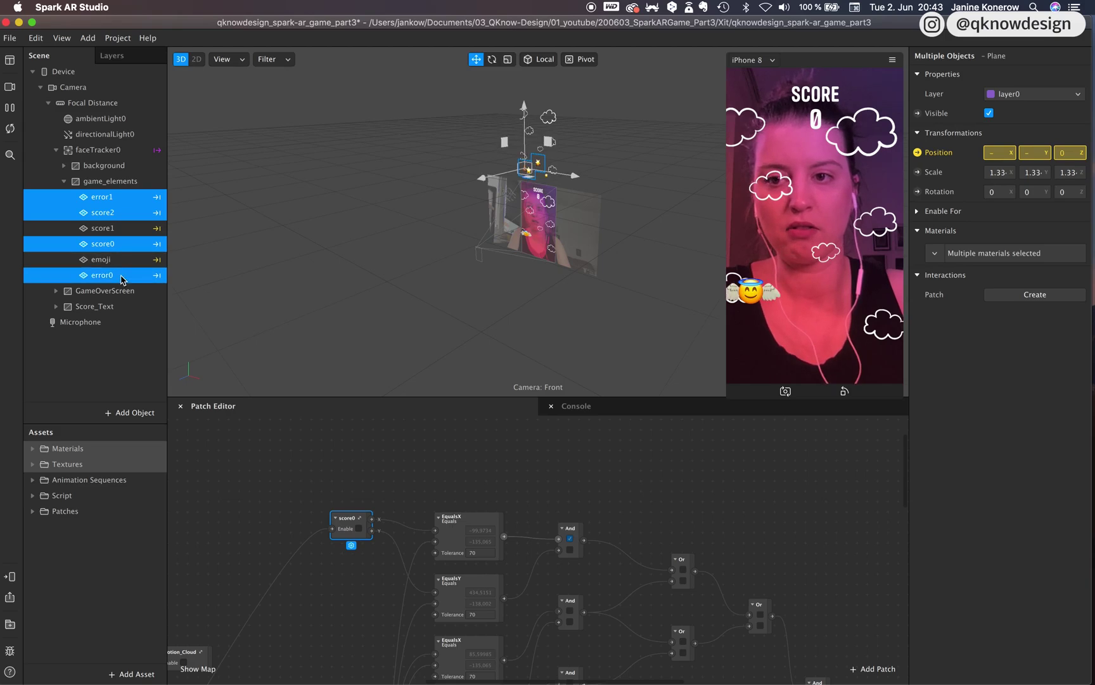
pyautogui.click(989, 113)
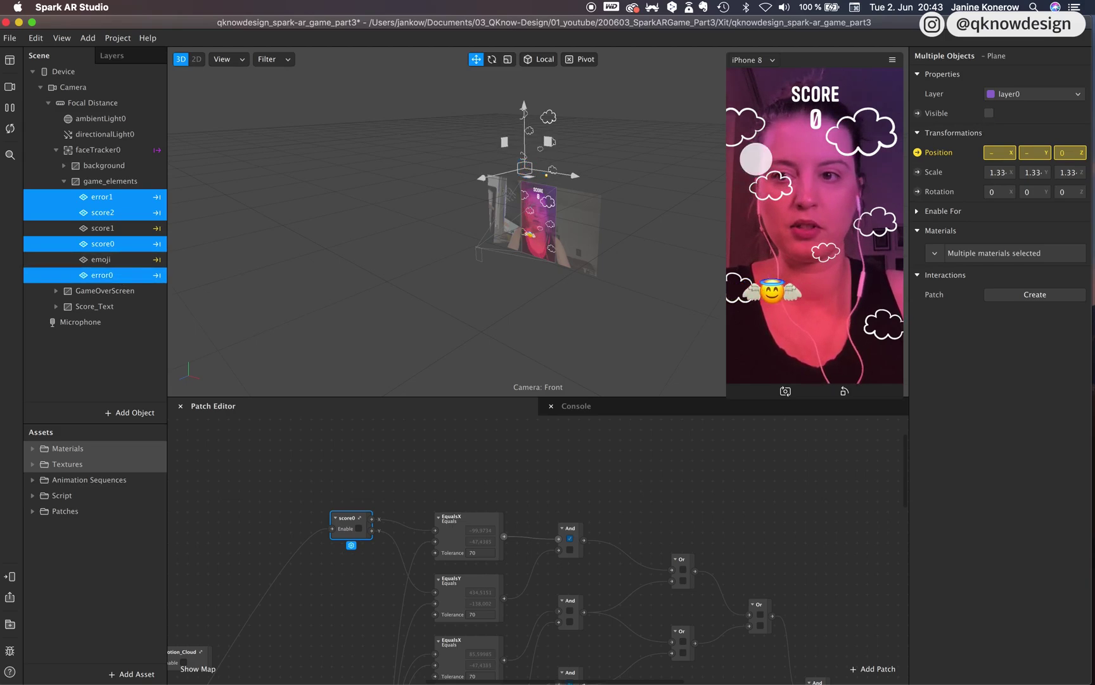
pyautogui.click(111, 248)
pyautogui.click(112, 229)
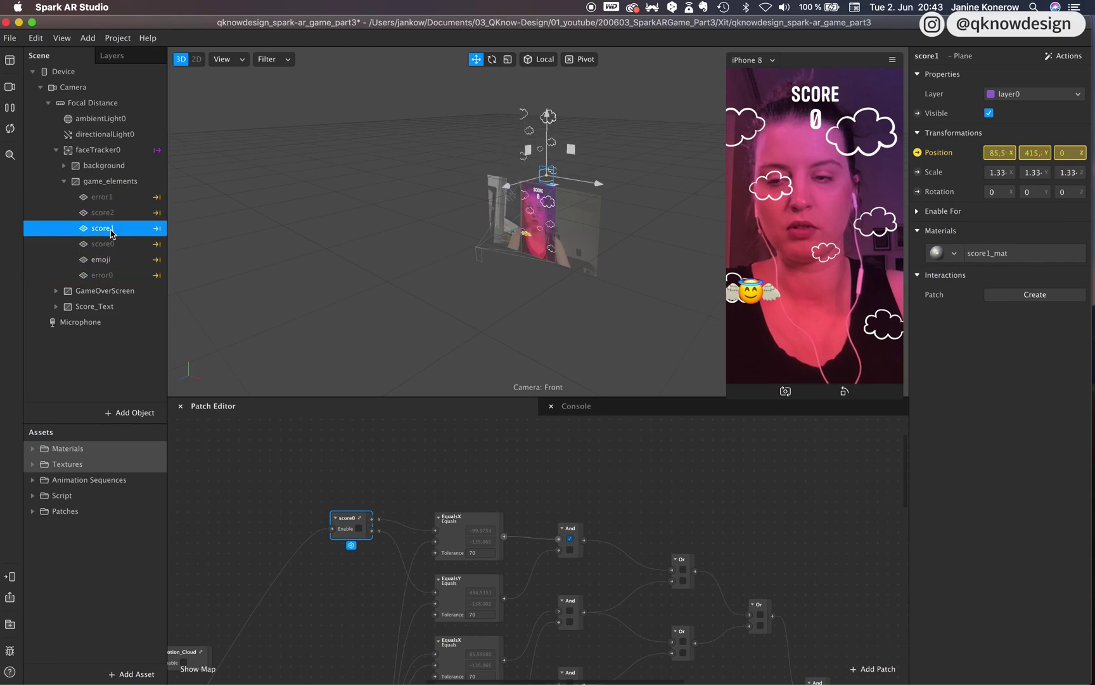
pyautogui.click(989, 113)
pyautogui.click(127, 250)
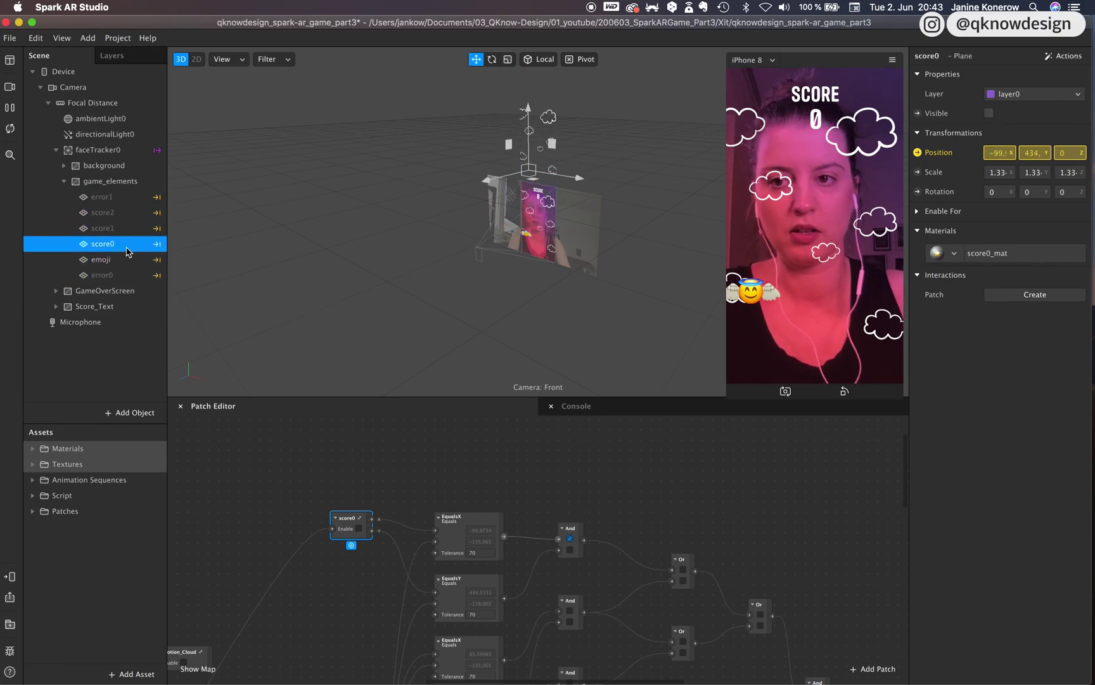
pyautogui.click(988, 113)
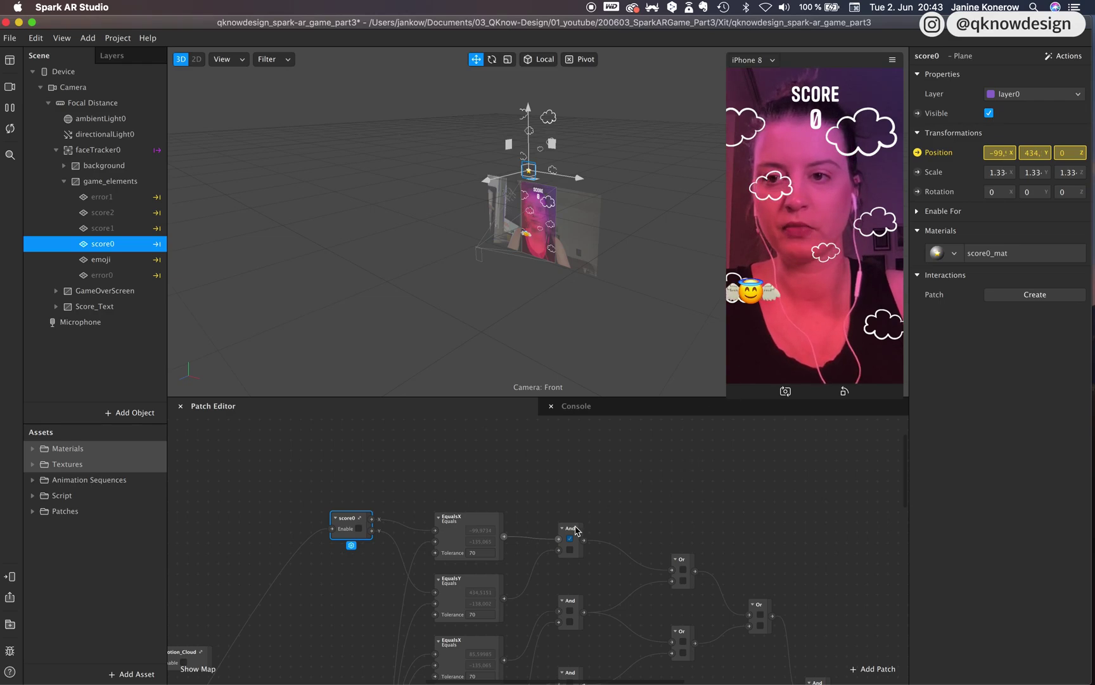
# Inspect the animation patches inside the error0 and error1 groups.
pyautogui.scroll(-10, 576, 530)
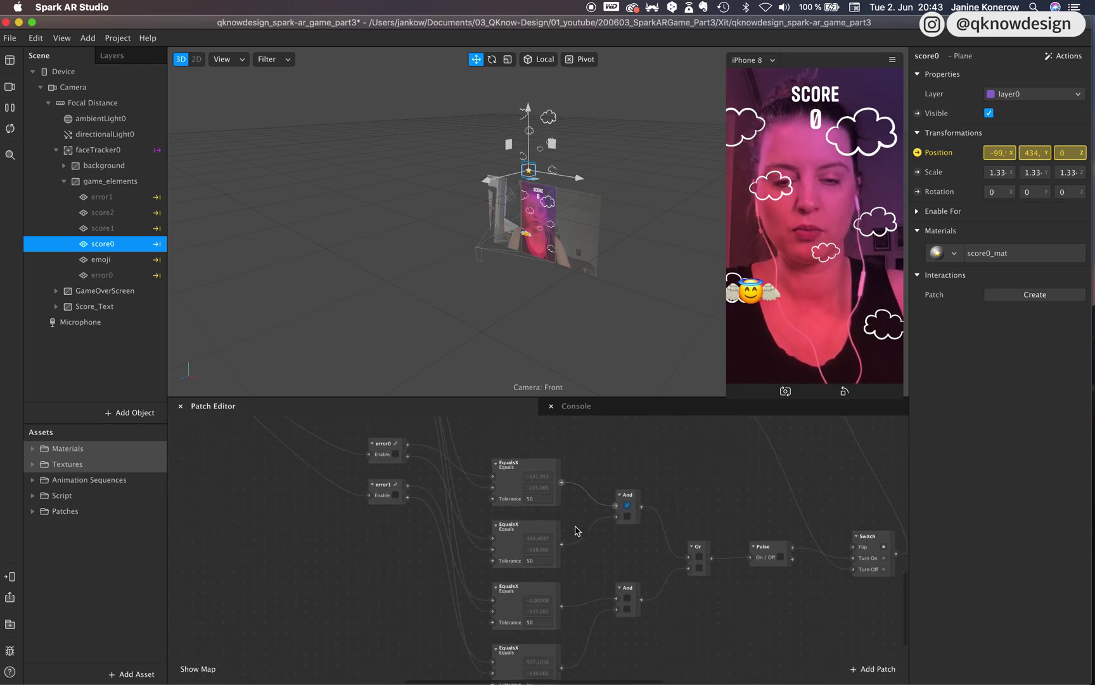
pyautogui.scroll(3, 575, 530)
pyautogui.hscroll(-3, 576, 530)
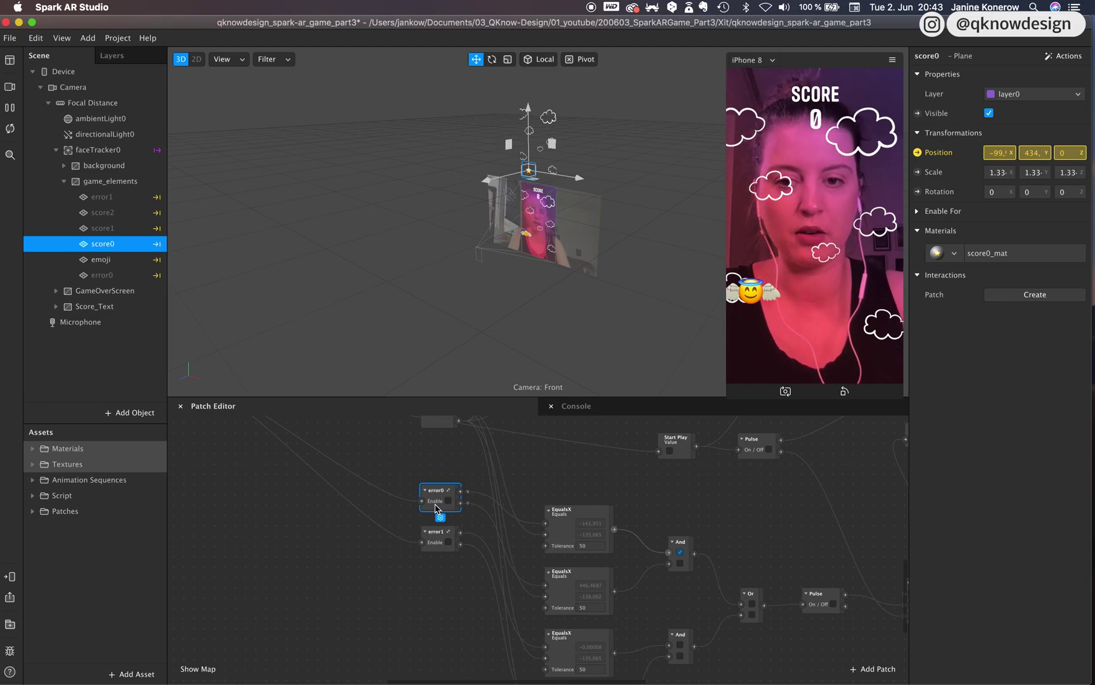
pyautogui.doubleClick(436, 509)
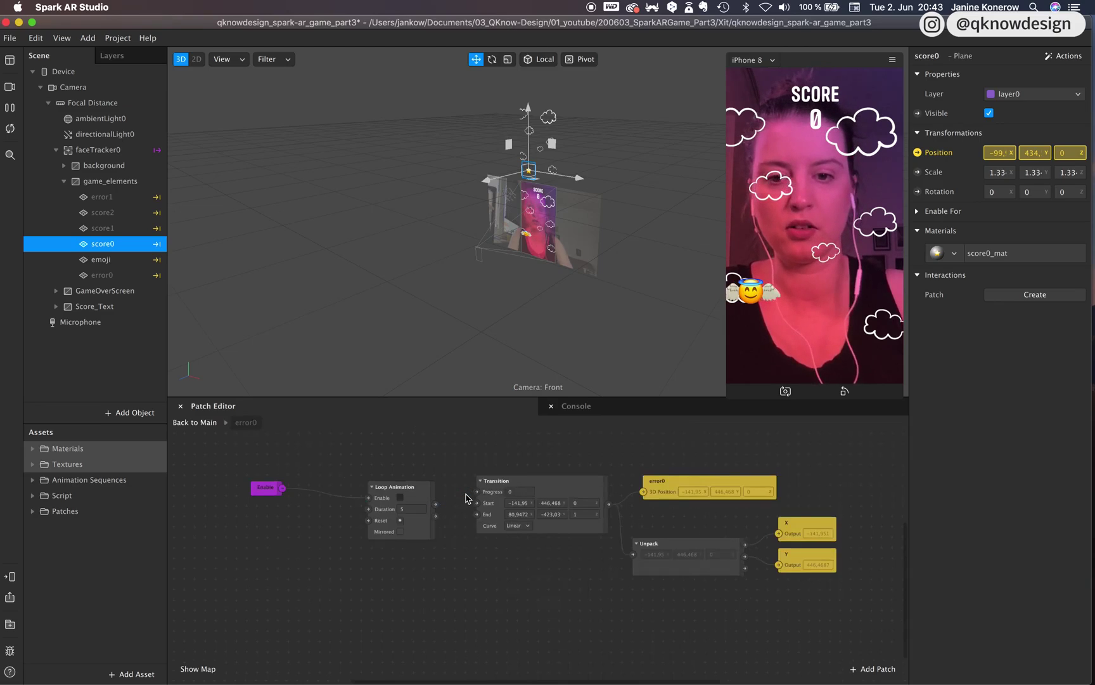
pyautogui.click(194, 422)
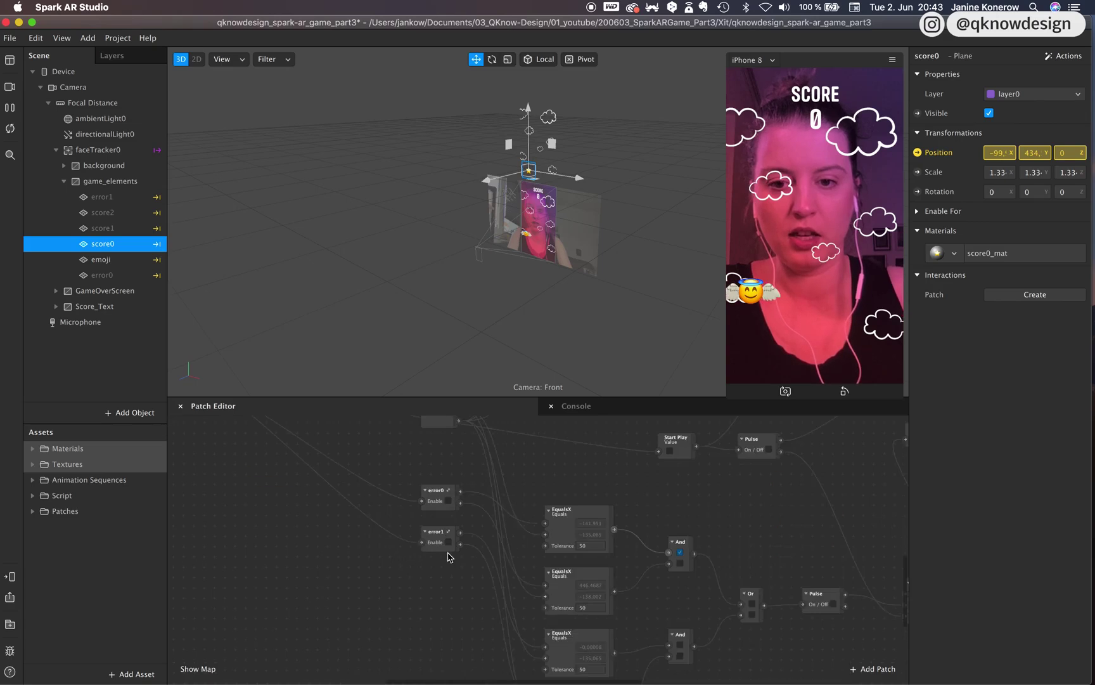
pyautogui.doubleClick(436, 550)
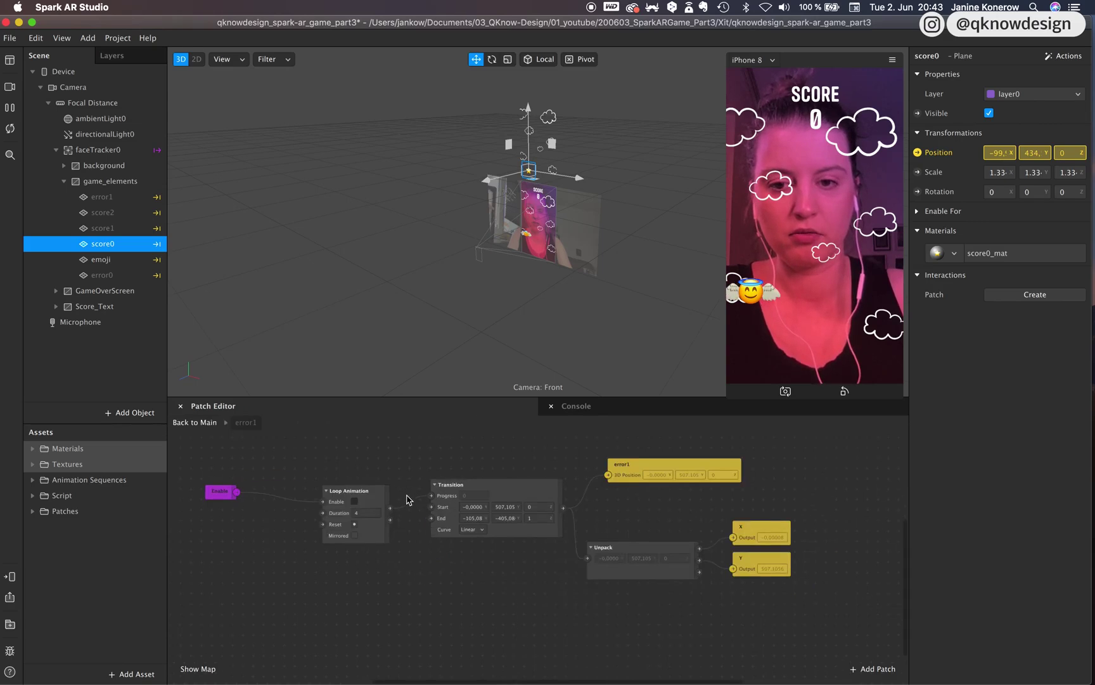
# Add a Switch patch from the first And node's output, placed to its right.
pyautogui.click(195, 422)
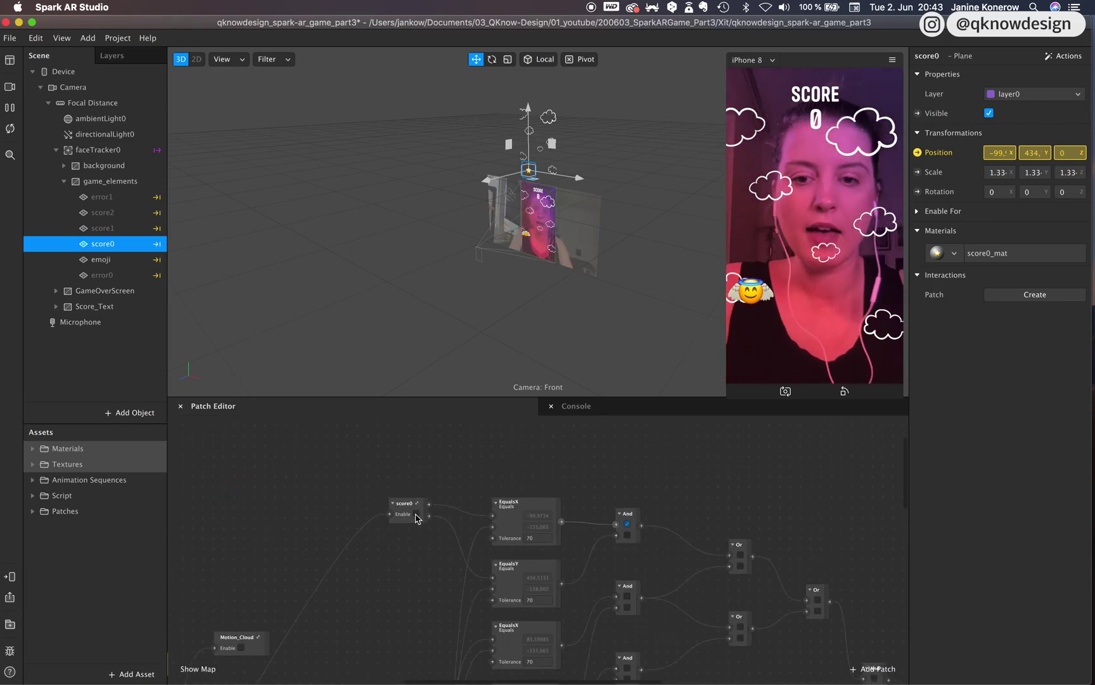
pyautogui.hscroll(5, 643, 511)
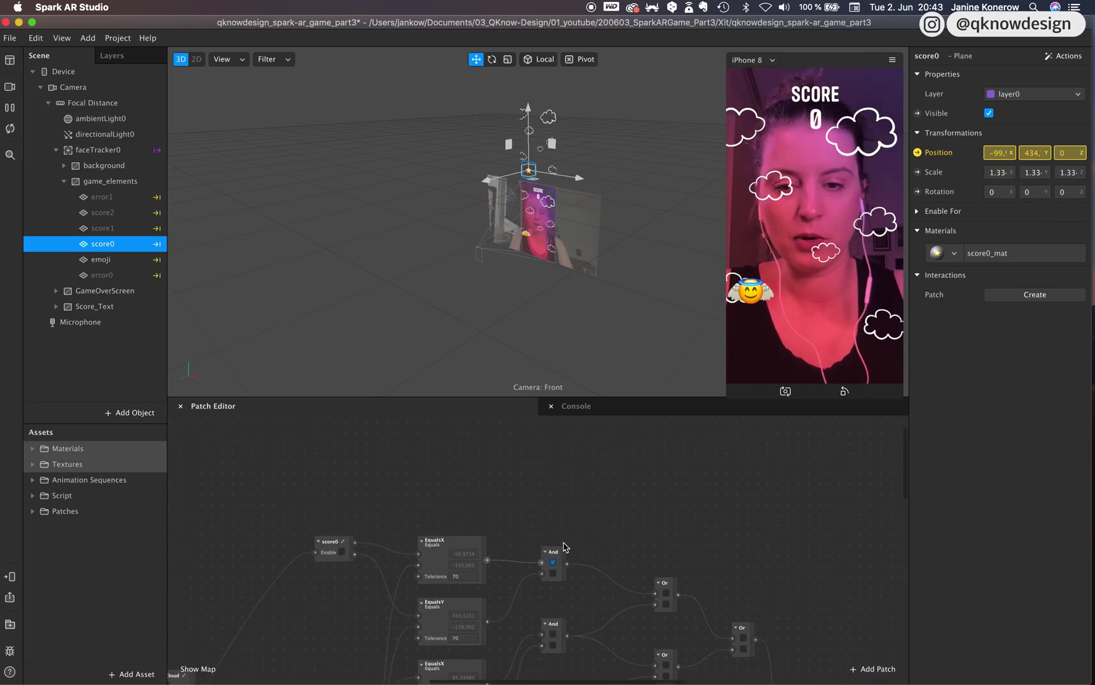
pyautogui.moveTo(567, 564); pyautogui.dragTo(605, 501)
pyautogui.write('swi')
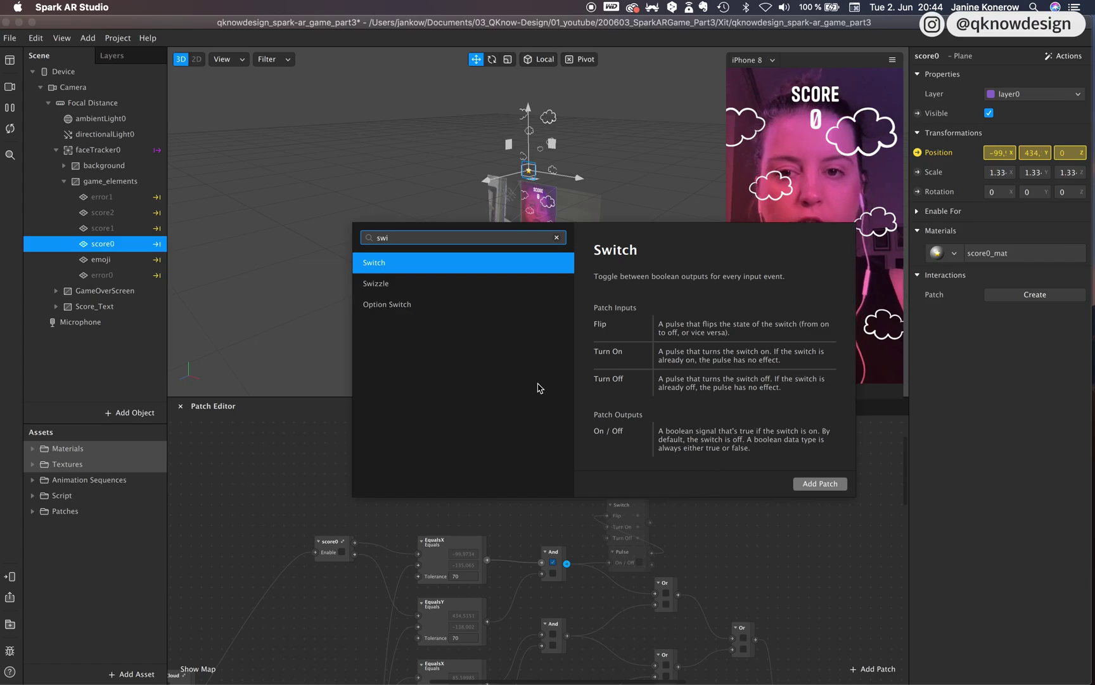
pyautogui.press('Return')
pyautogui.moveTo(626, 509); pyautogui.dragTo(725, 505)
# Position the Pulse beside the Switch and add a score0 Visible patch after it.
pyautogui.moveTo(616, 563); pyautogui.dragTo(708, 514)
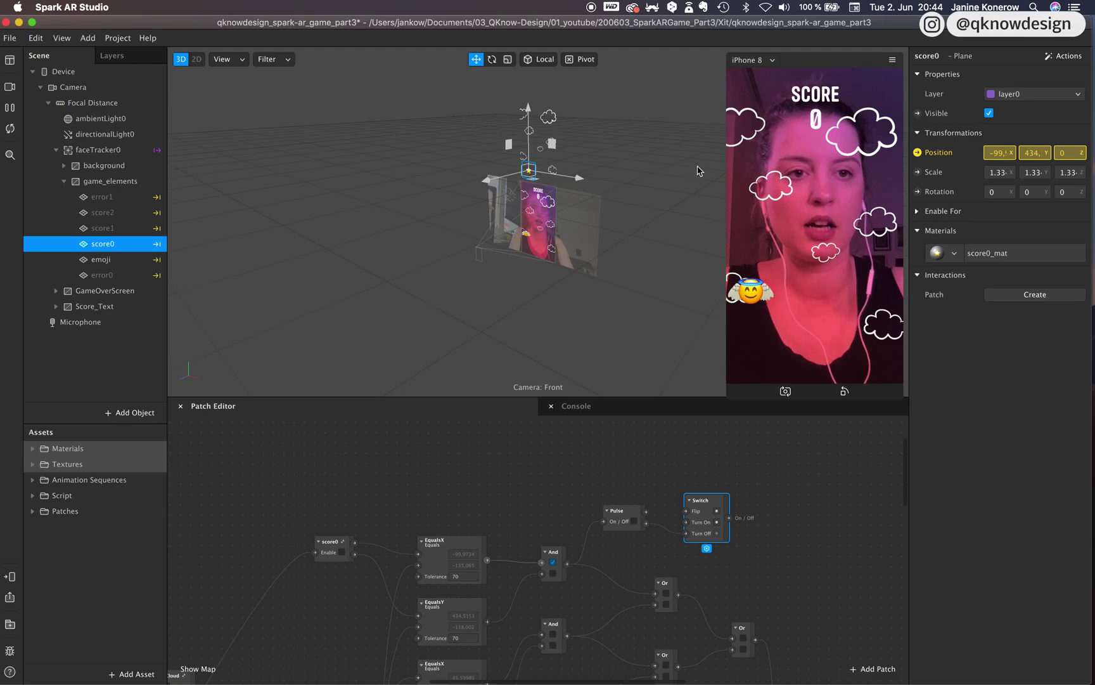
pyautogui.click(917, 113)
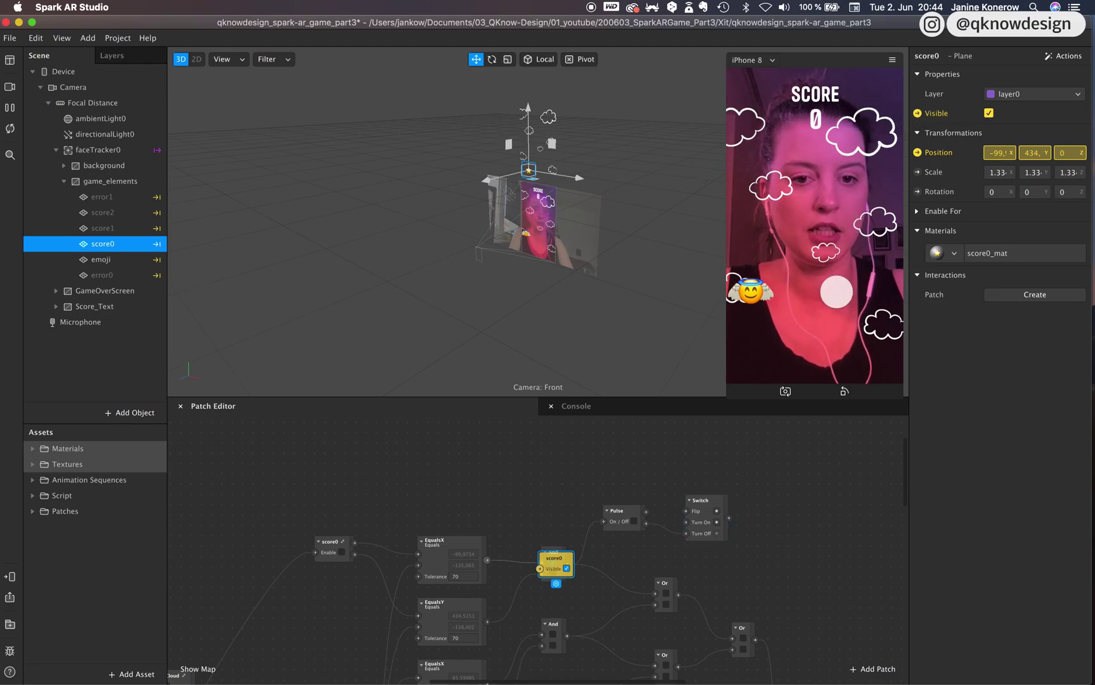
pyautogui.moveTo(554, 562); pyautogui.dragTo(767, 520)
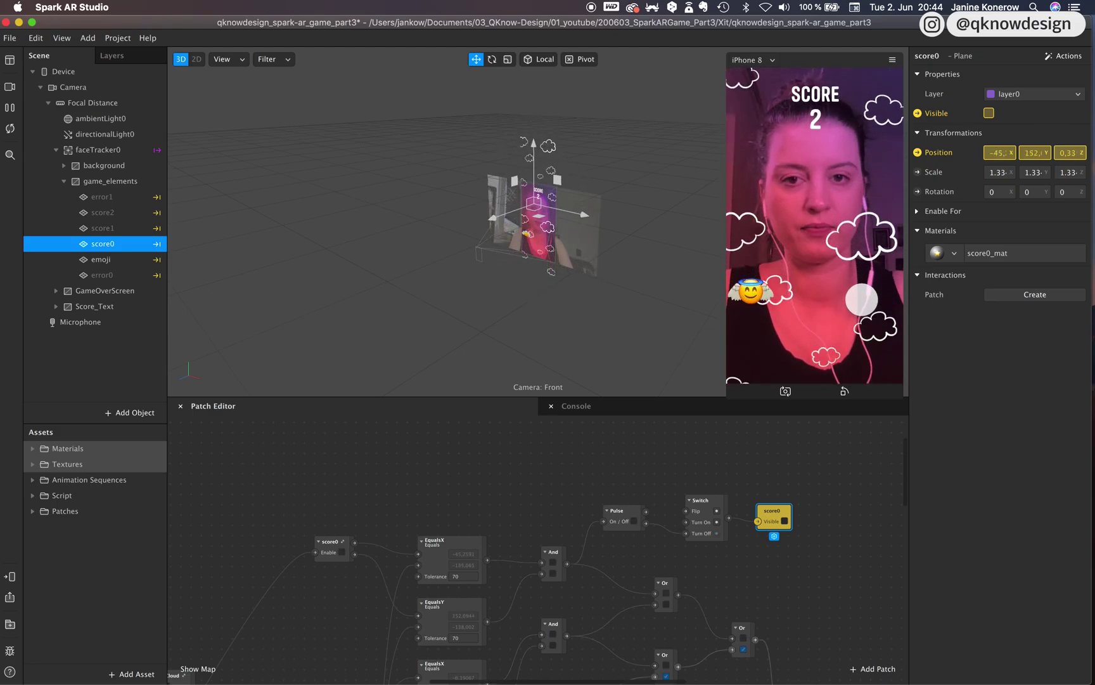
# Wire the Pulse into the Switch's Flip input and its Turned Off output into Turn Off.
pyautogui.click(669, 535)
pyautogui.moveTo(669, 534); pyautogui.dragTo(687, 511)
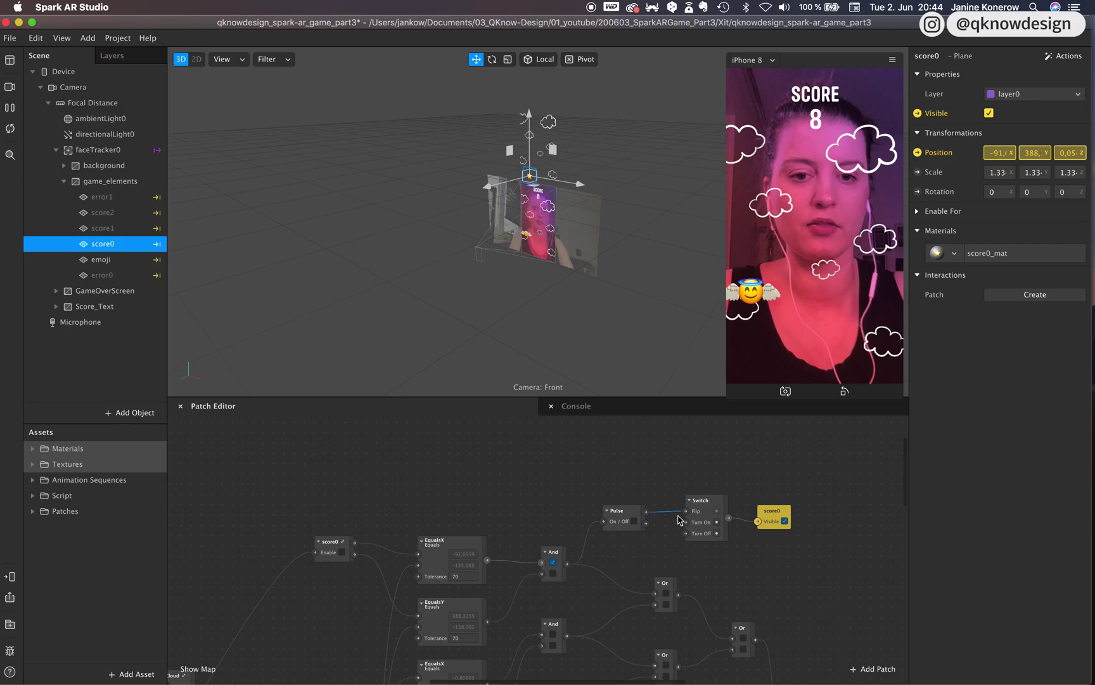
pyautogui.moveTo(660, 517)
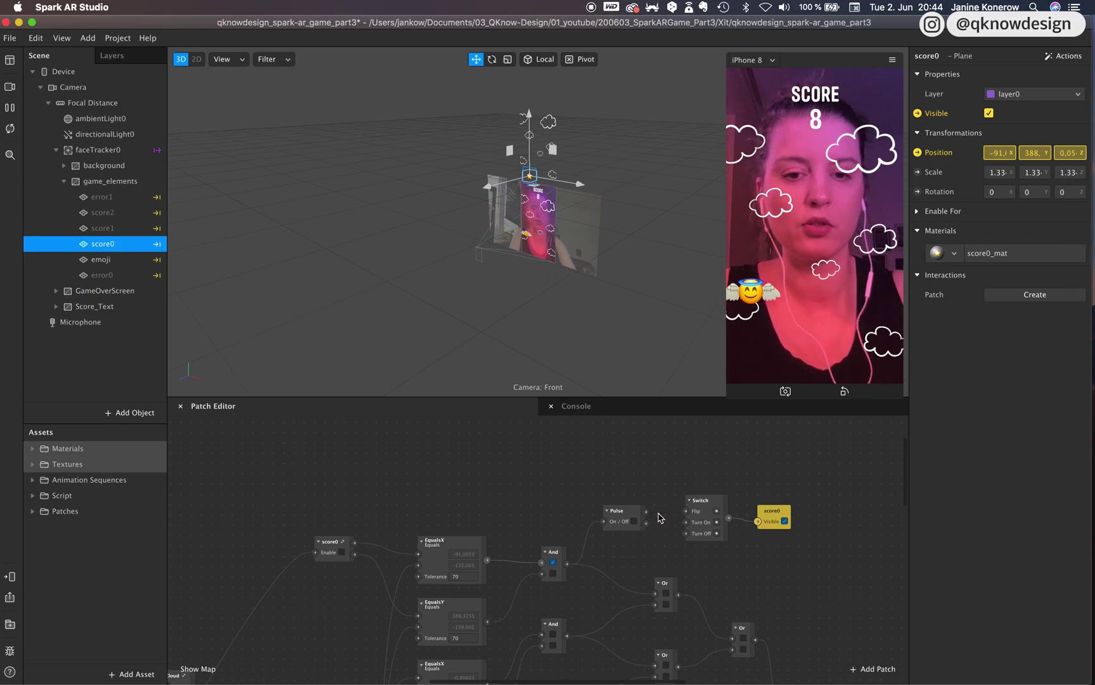
pyautogui.moveTo(645, 524); pyautogui.dragTo(685, 533)
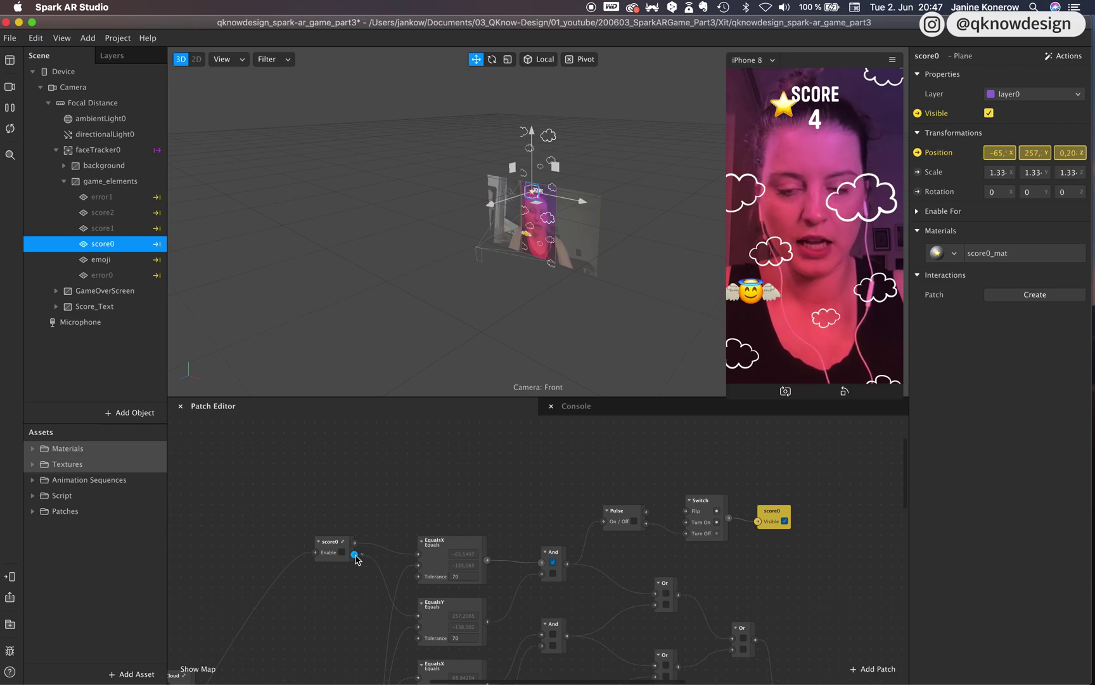
# Add an Equals patch fed by score0's output and move it higher.
pyautogui.moveTo(356, 558); pyautogui.dragTo(506, 441)
pyautogui.write('equ')
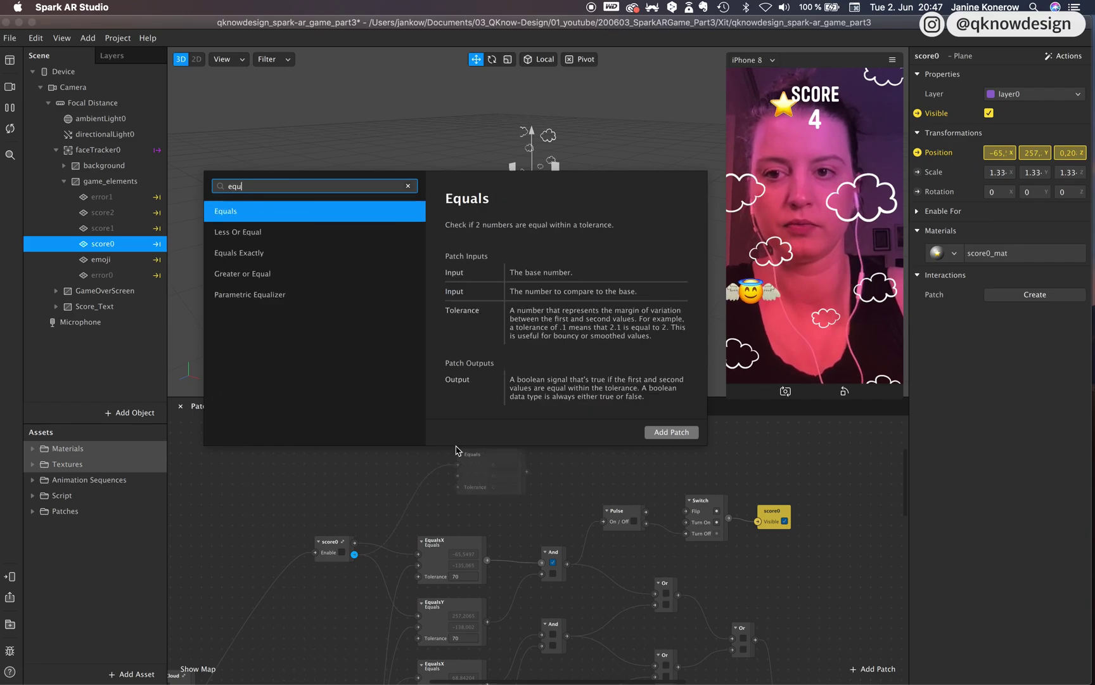
pyautogui.press('Return')
pyautogui.moveTo(485, 455); pyautogui.dragTo(488, 437)
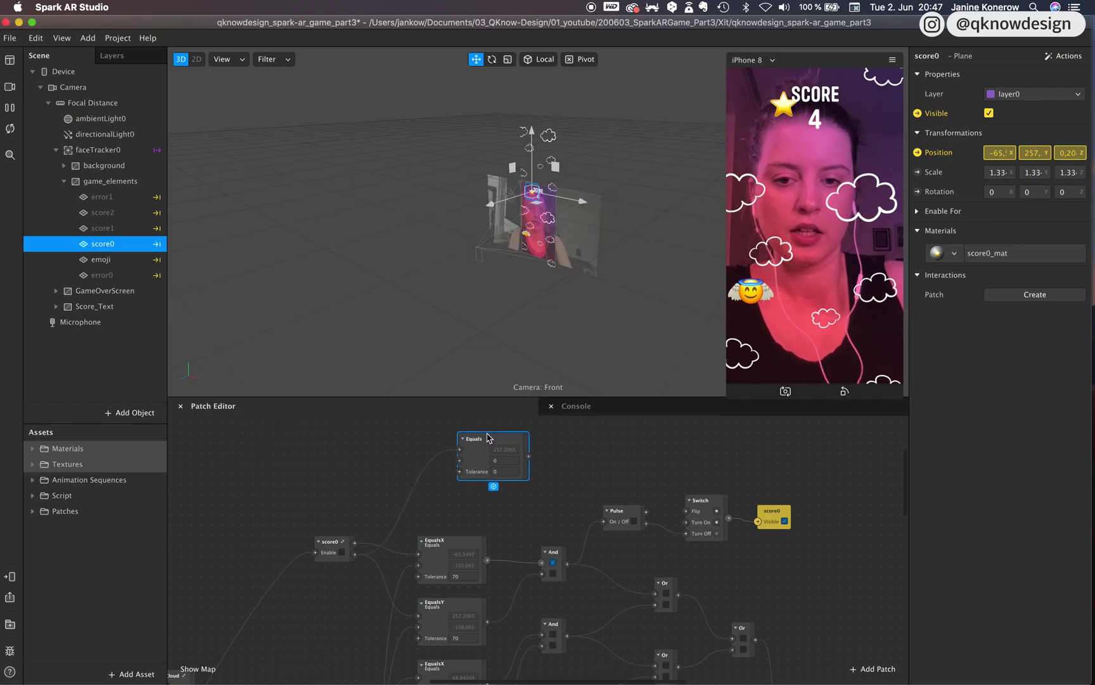
pyautogui.click(358, 469)
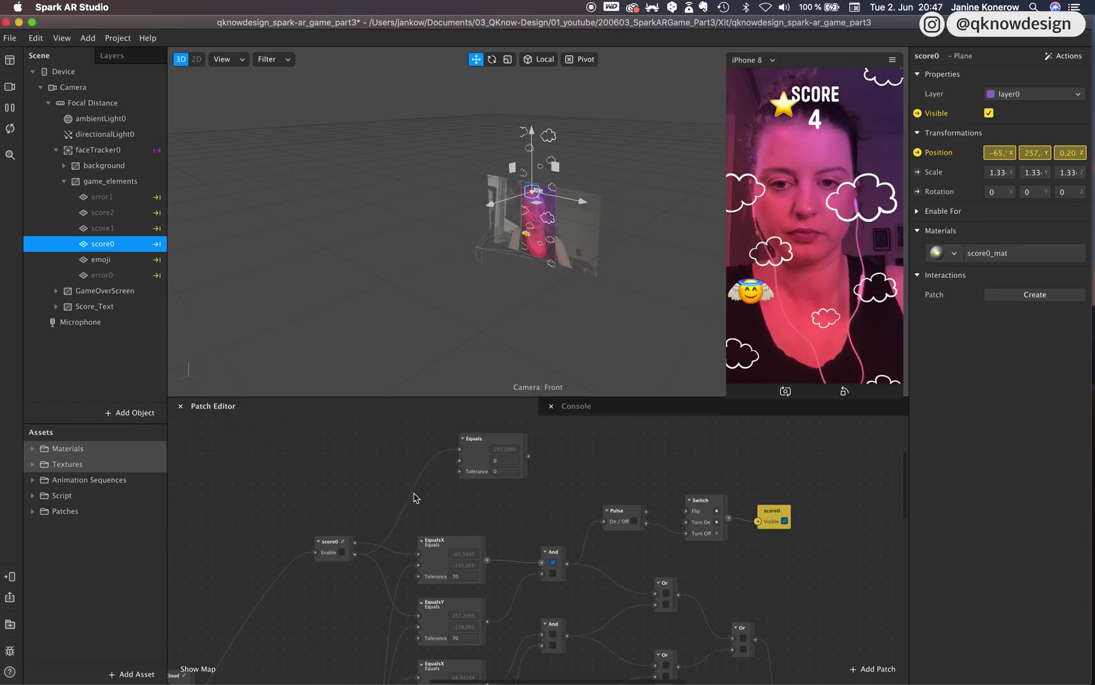
# Add a Value patch wired into the Equals comparison, placed up and left.
pyautogui.doubleClick(373, 492)
pyautogui.write('va')
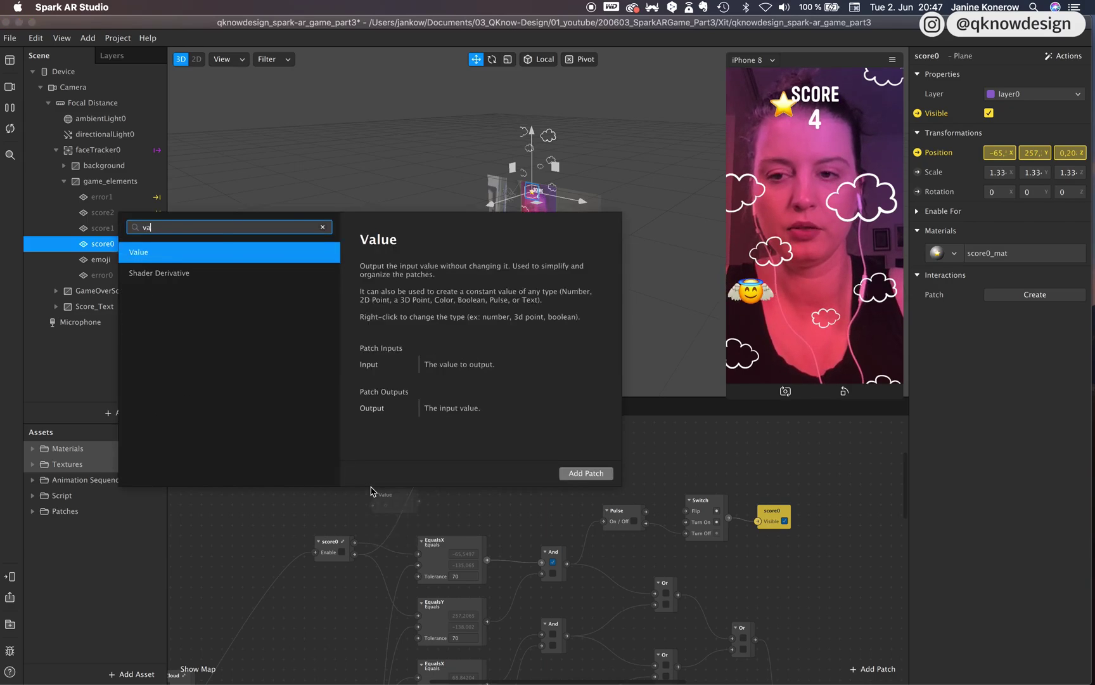
pyautogui.press('Return')
pyautogui.moveTo(419, 501); pyautogui.dragTo(460, 461)
pyautogui.click(397, 501)
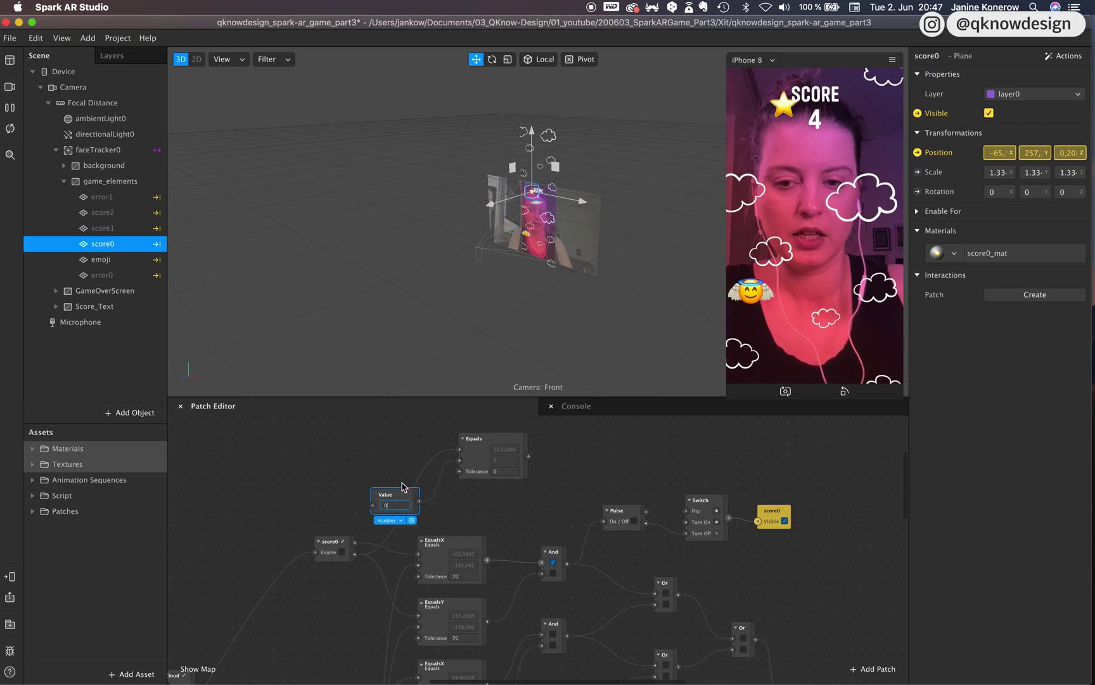
pyautogui.moveTo(407, 498); pyautogui.dragTo(390, 462)
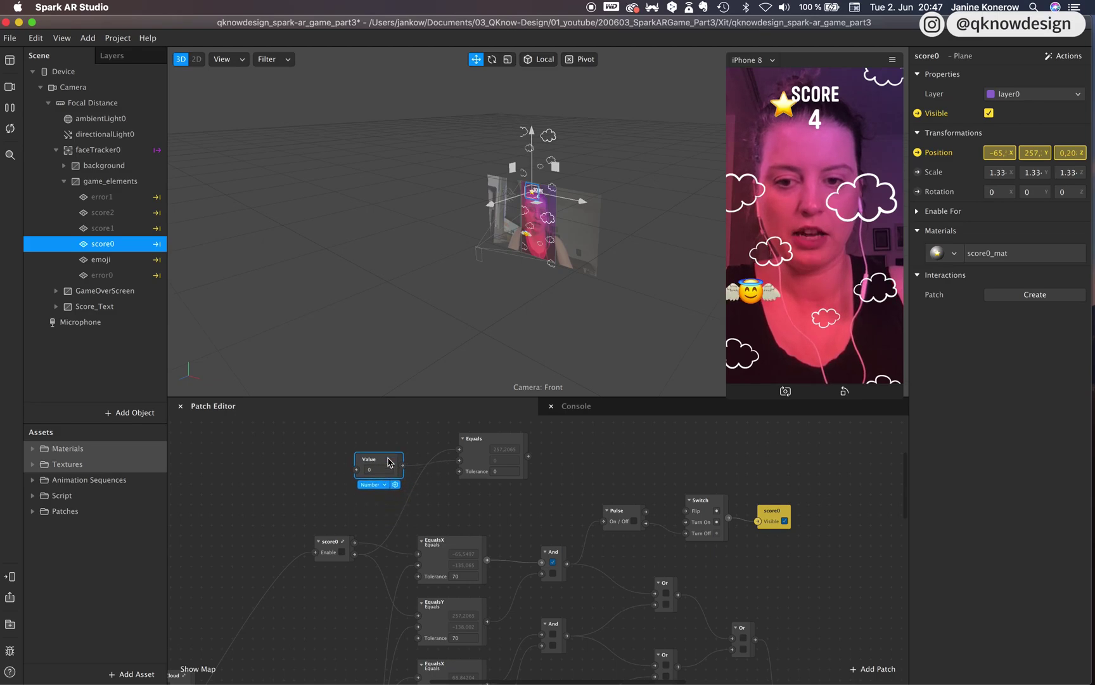
# Check score0's Transition start Y and set the Value patch's number to 434.
pyautogui.doubleClick(340, 549)
pyautogui.click(463, 508)
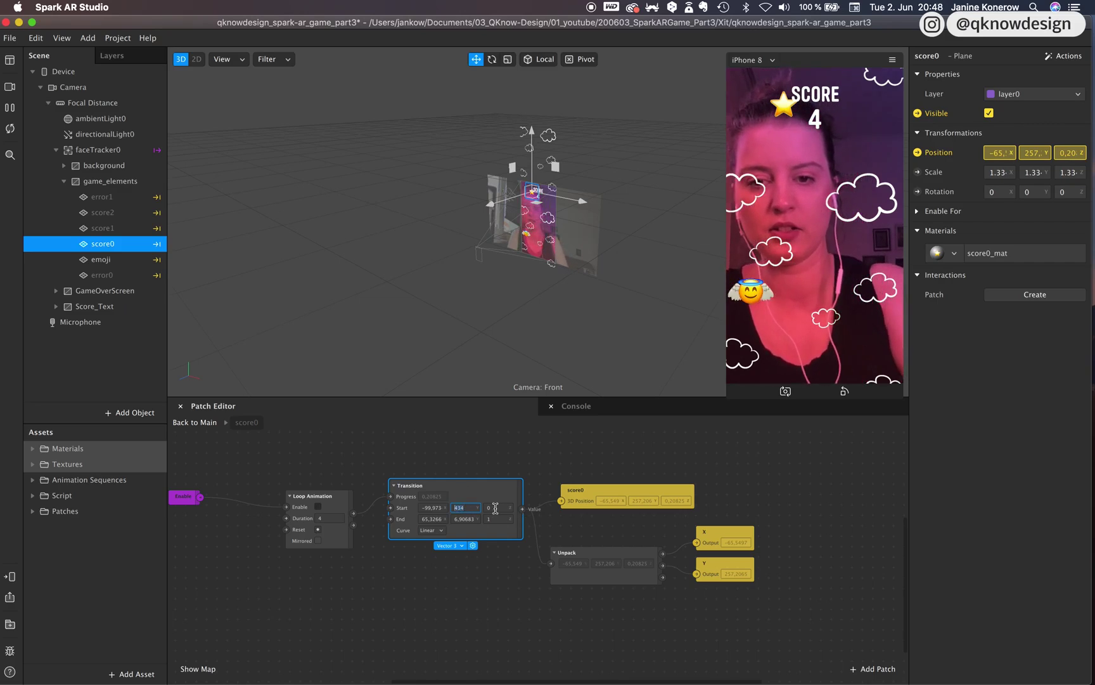
pyautogui.press('Return')
pyautogui.click(195, 422)
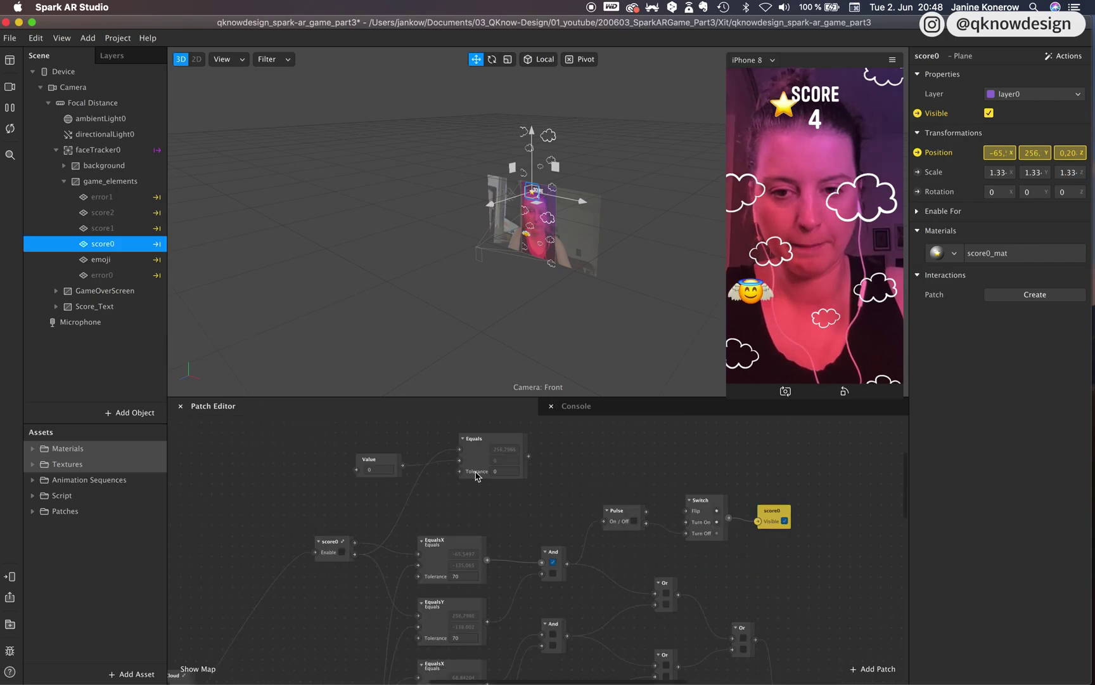
pyautogui.click(394, 469)
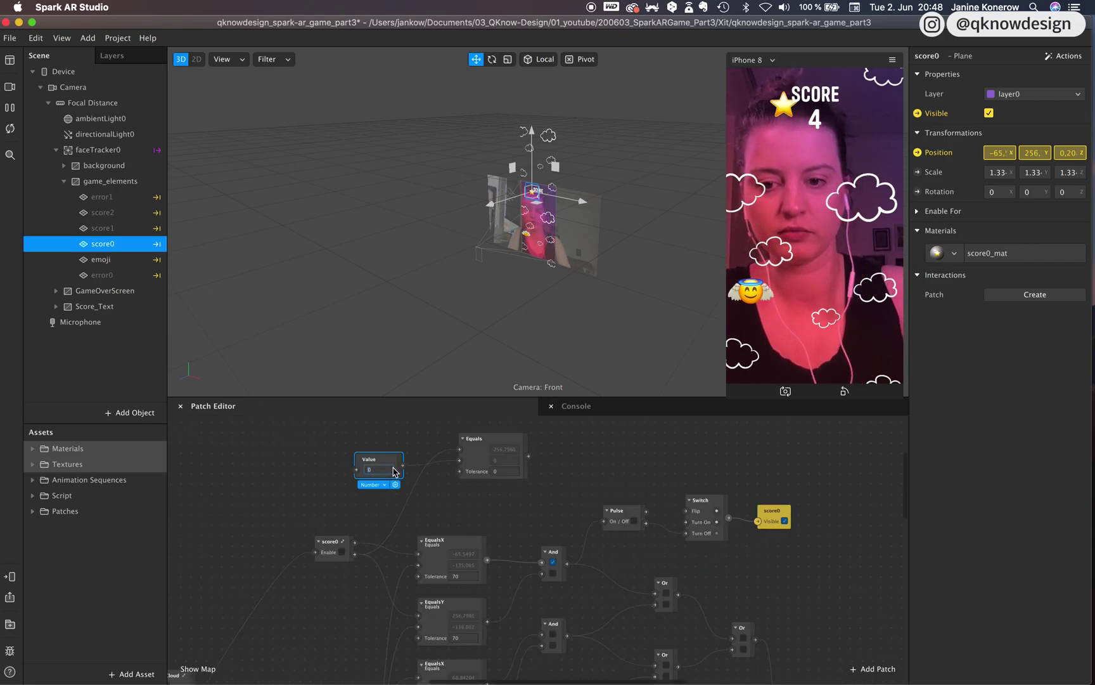
pyautogui.doubleClick(371, 469)
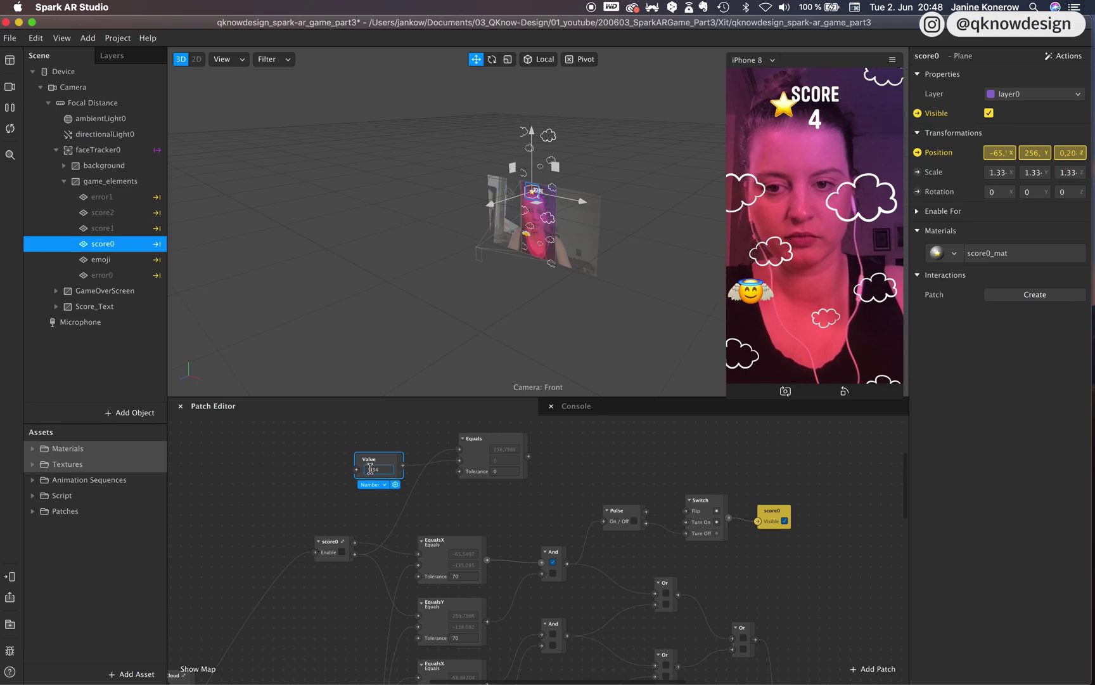
# Route the Equals result into the Switch through an auto-inserted second Pulse, nudged into place.
pyautogui.click(583, 522)
pyautogui.hscroll(5, 542, 485)
pyautogui.moveTo(445, 471); pyautogui.dragTo(529, 481)
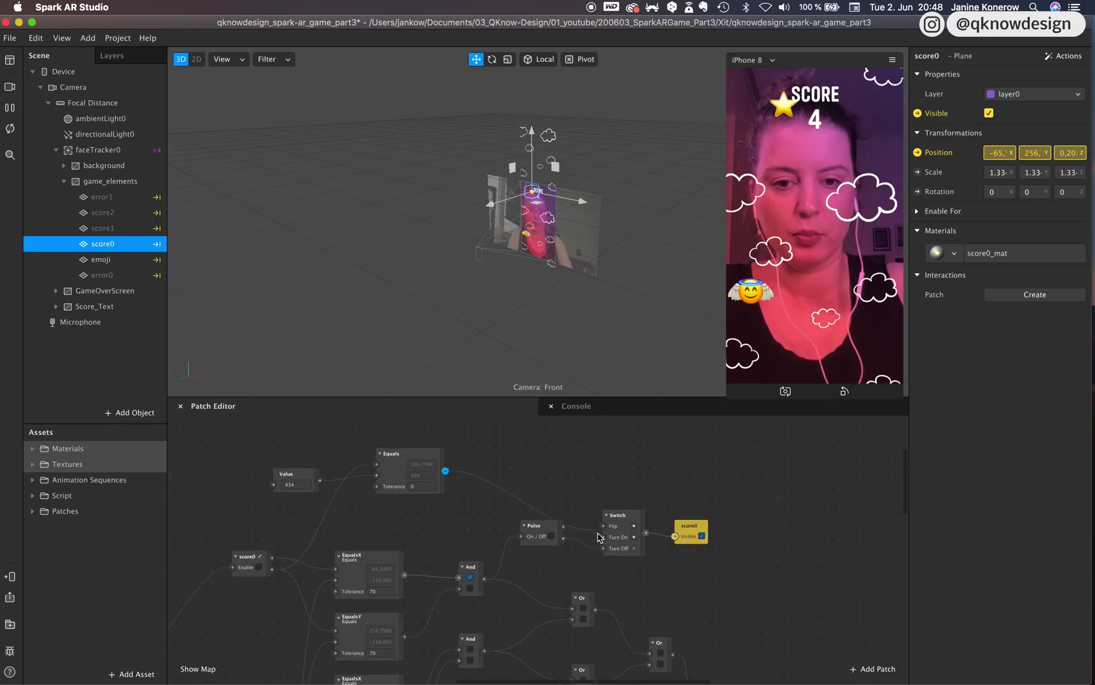
pyautogui.moveTo(604, 542); pyautogui.dragTo(539, 546)
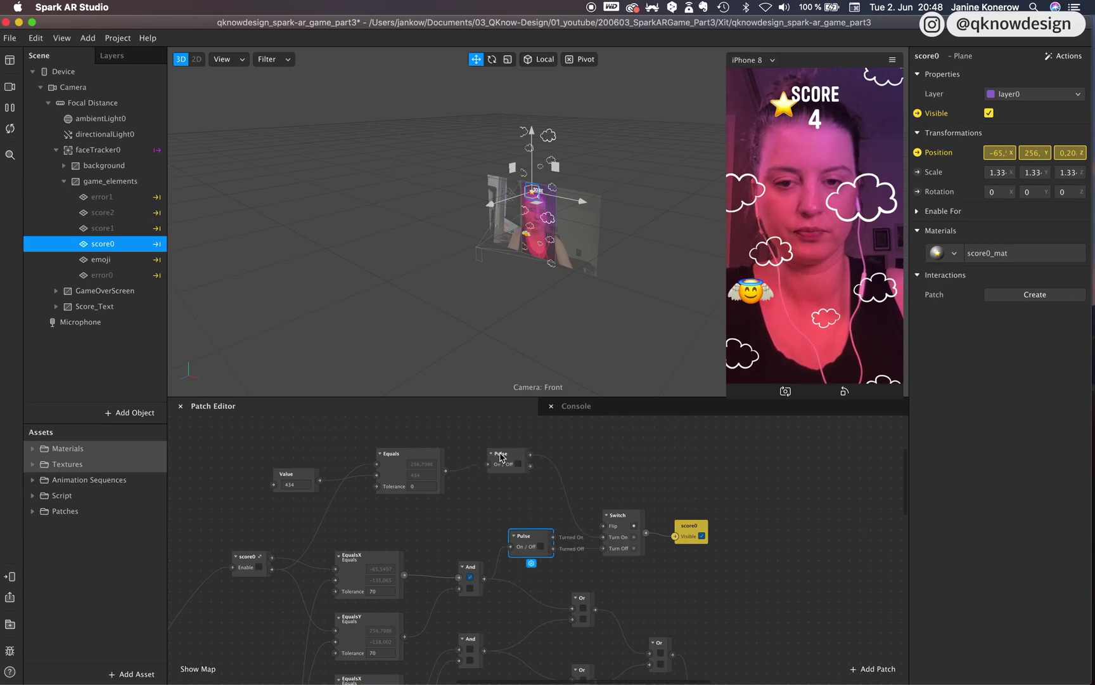
pyautogui.moveTo(500, 454); pyautogui.dragTo(500, 464)
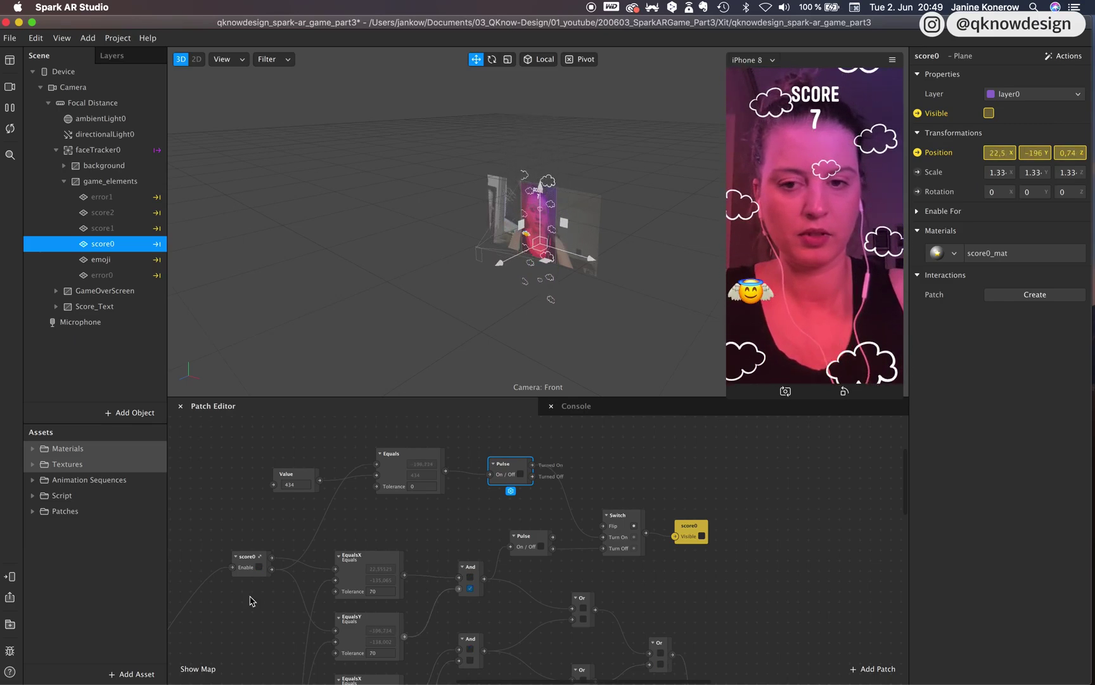
# Set the Equals tolerance to 50 and restart the effect preview.
pyautogui.click(398, 493)
pyautogui.click(416, 485)
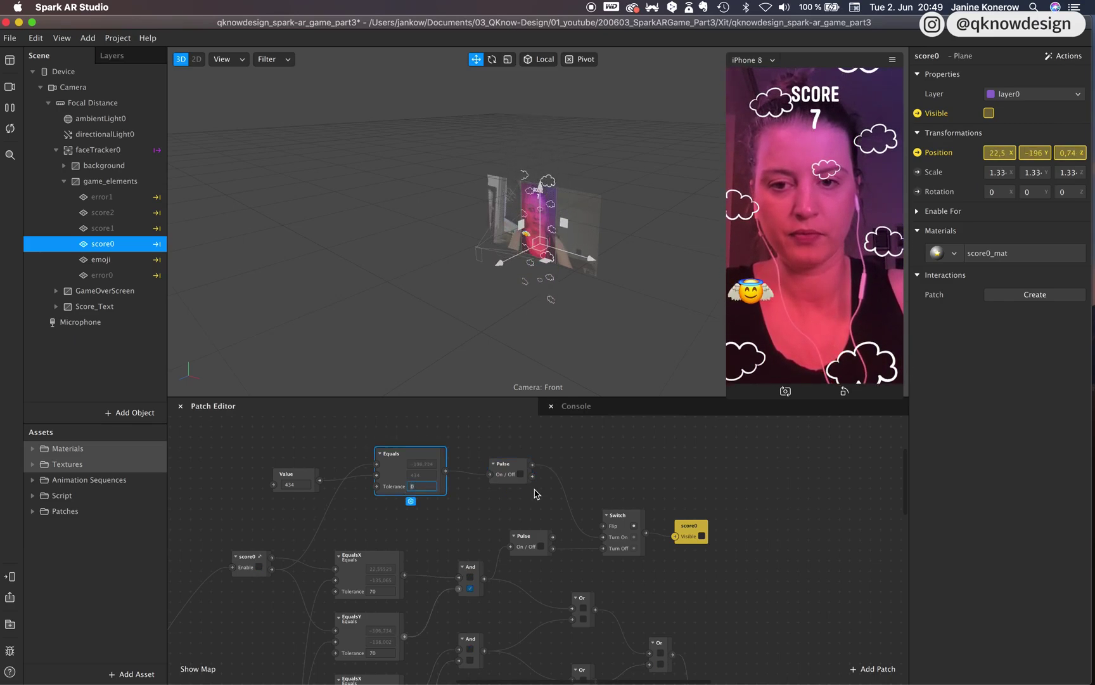
pyautogui.write('50')
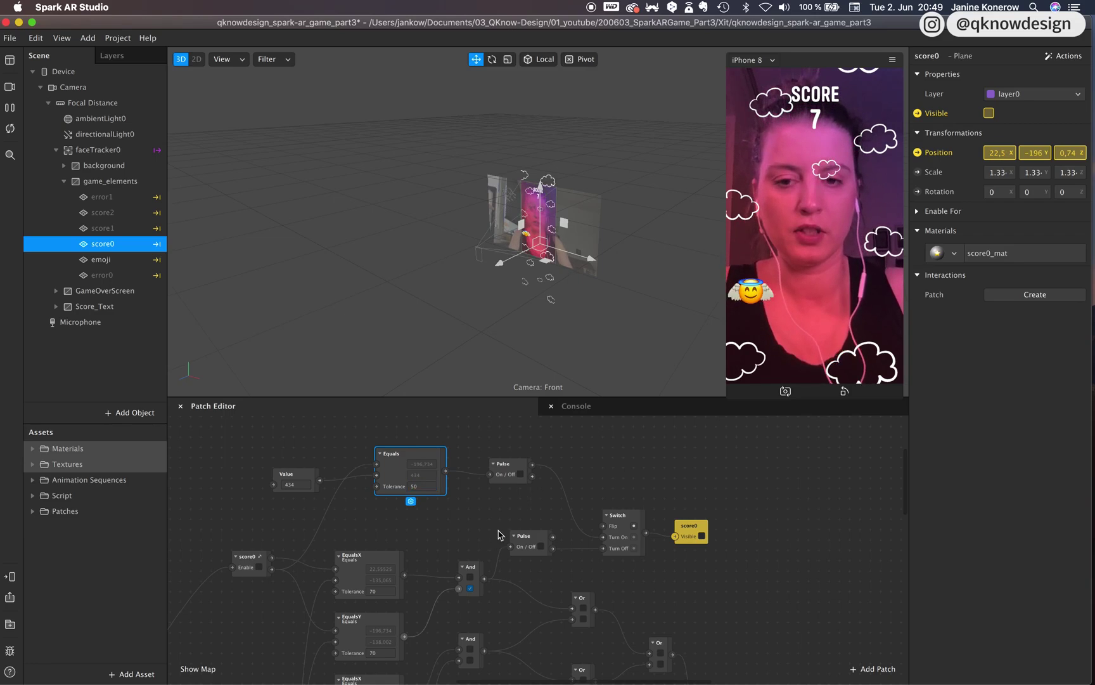
pyautogui.click(501, 529)
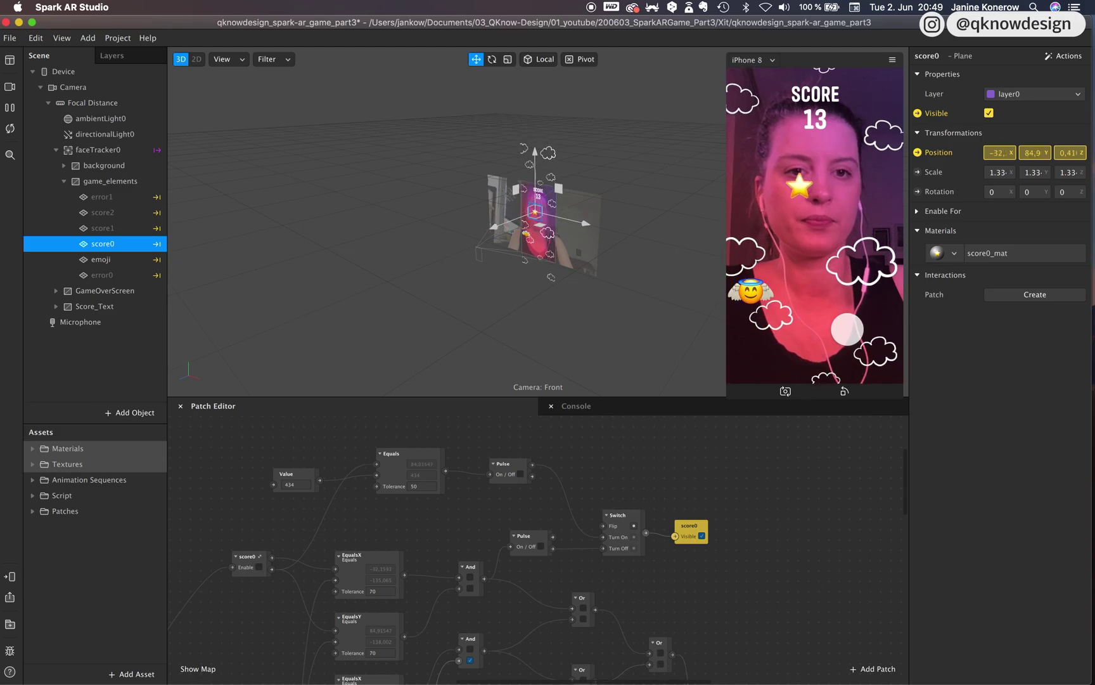
pyautogui.scroll(3, 664, 507)
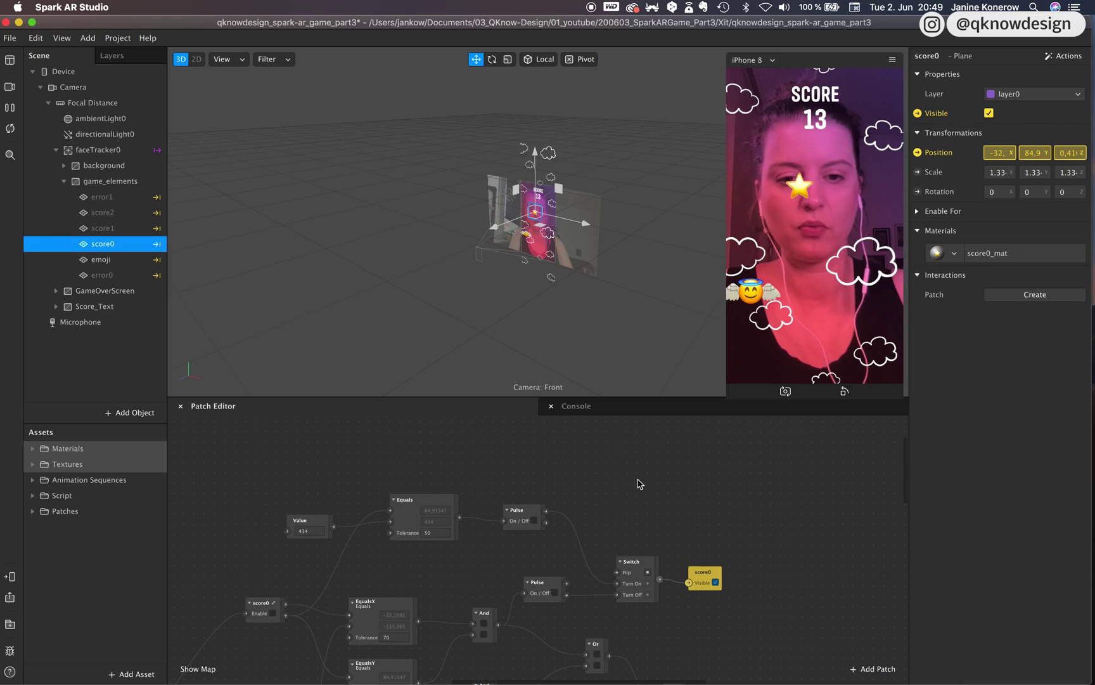
pyautogui.click(9, 128)
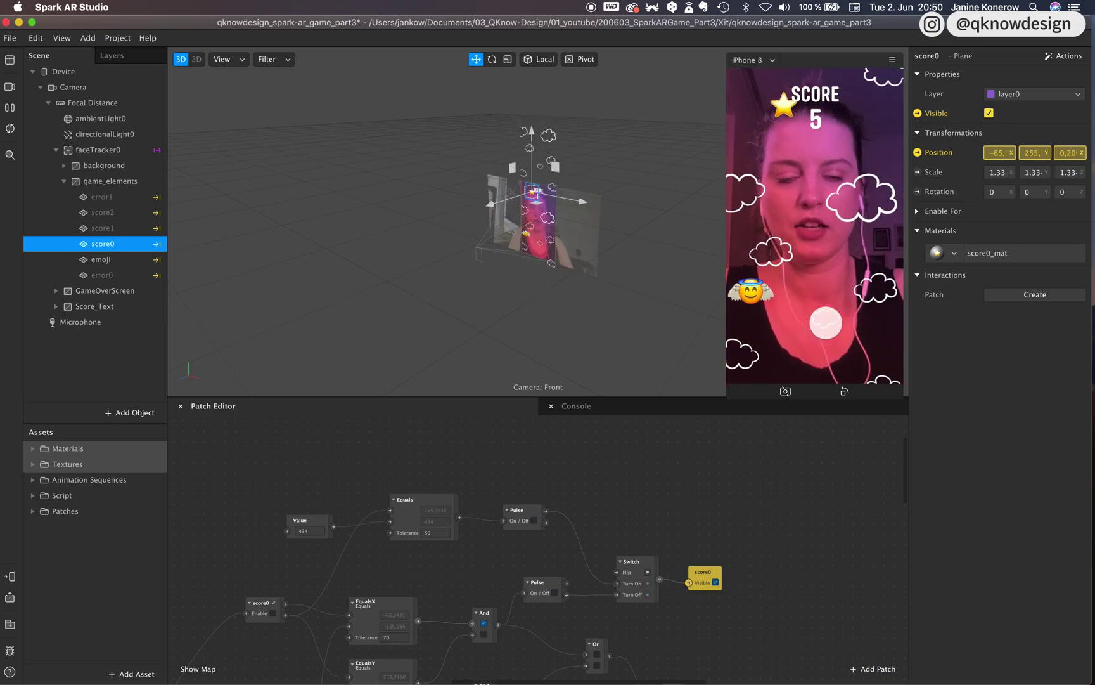
# Add a Screen Tap patch to the graph via the patch search ('scree').
pyautogui.doubleClick(532, 453)
pyautogui.write('sc')
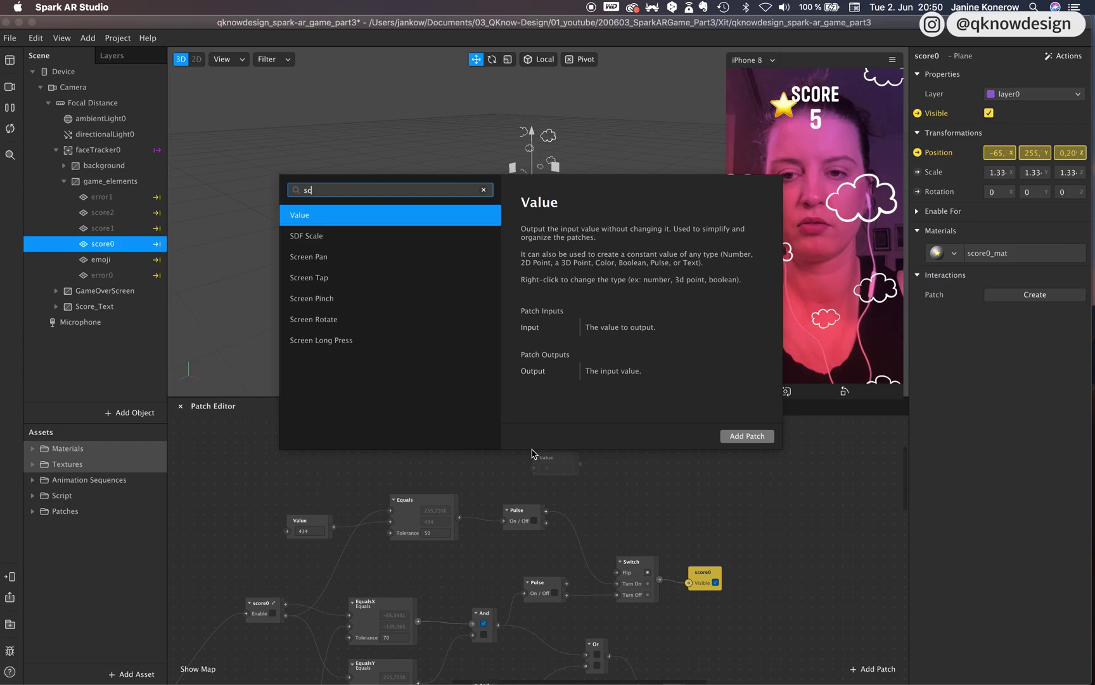
pyautogui.write('r')
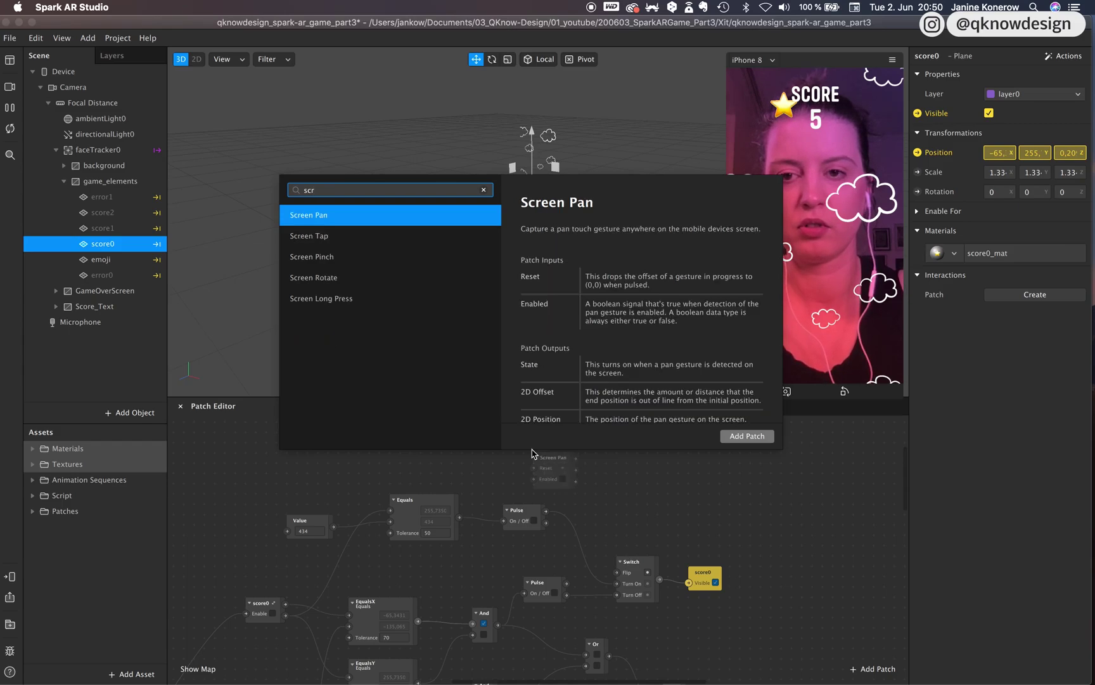
pyautogui.click(340, 236)
pyautogui.click(671, 487)
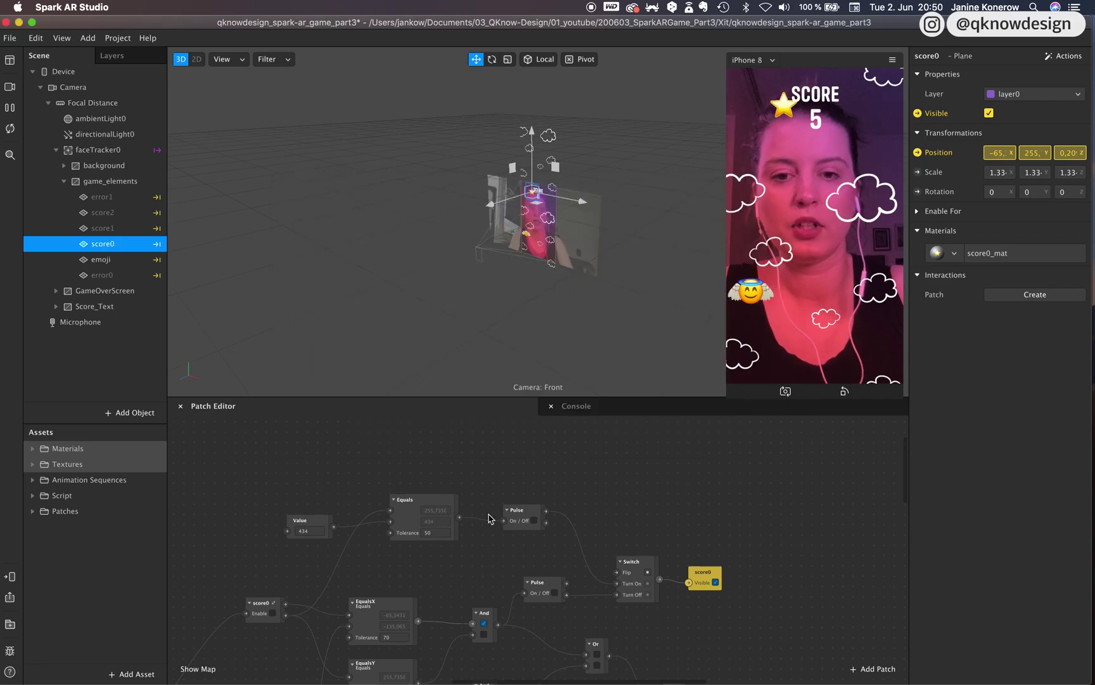
pyautogui.rightClick(549, 475)
pyautogui.write('scree')
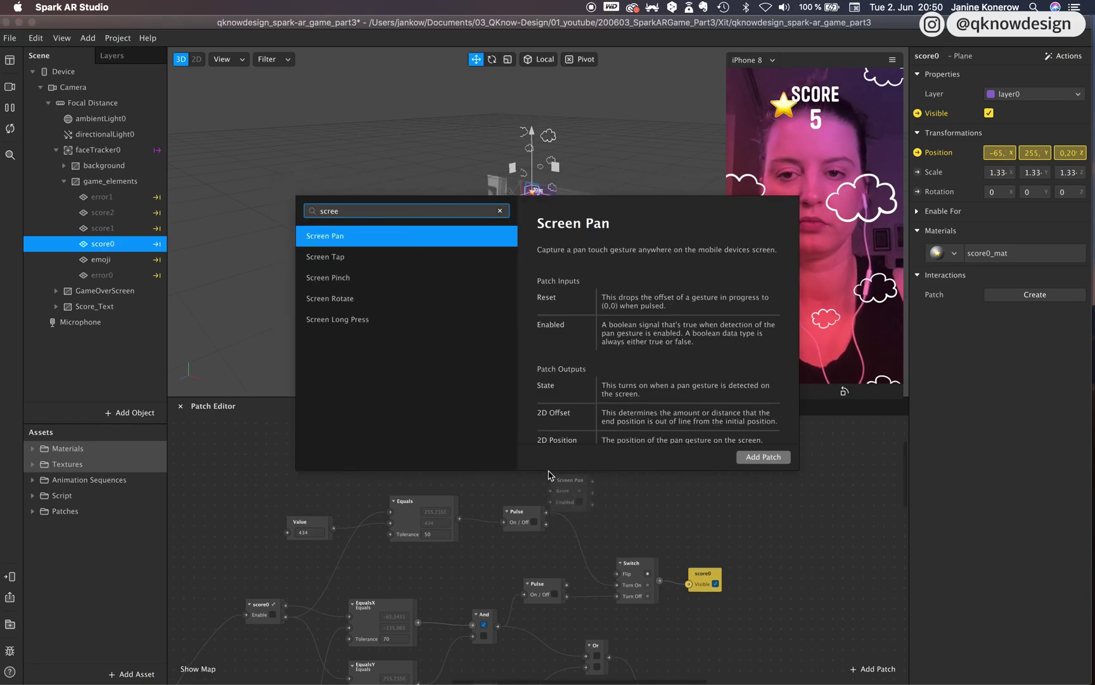
pyautogui.press('Down')
pyautogui.press('Return')
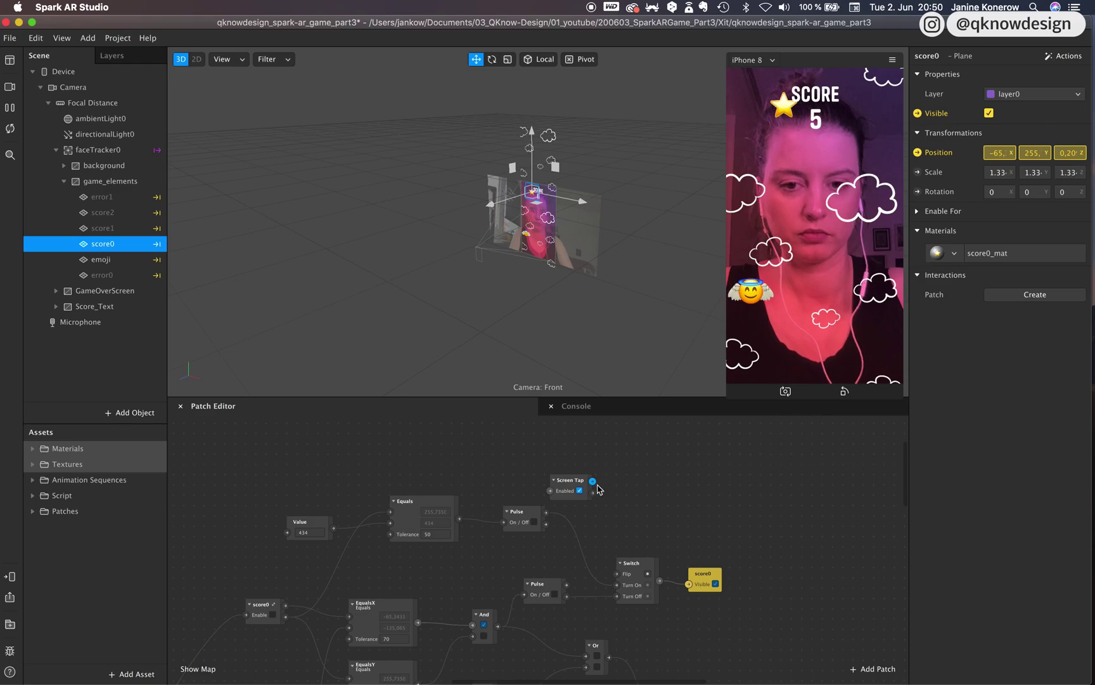
# Connect the Screen Tap output to the Switch's Flip input.
pyautogui.hscroll(-10, 516, 554)
pyautogui.hscroll(-5, 516, 555)
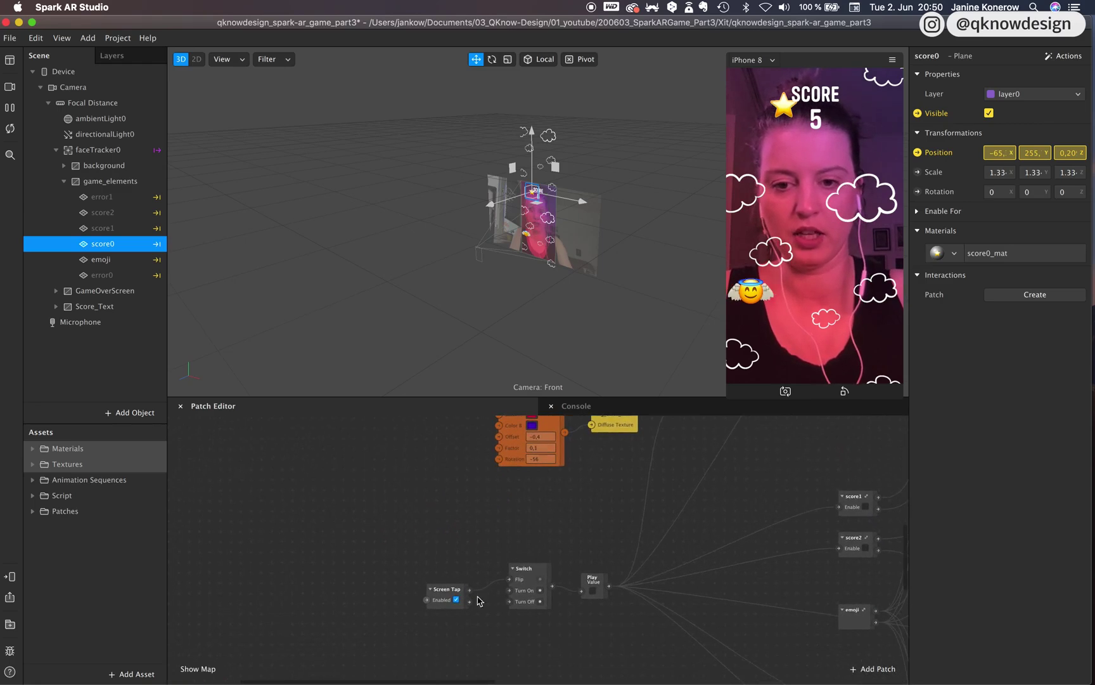
pyautogui.hscroll(10, 618, 587)
pyautogui.scroll(10, 620, 588)
pyautogui.hscroll(6, 620, 588)
pyautogui.scroll(-5, 620, 587)
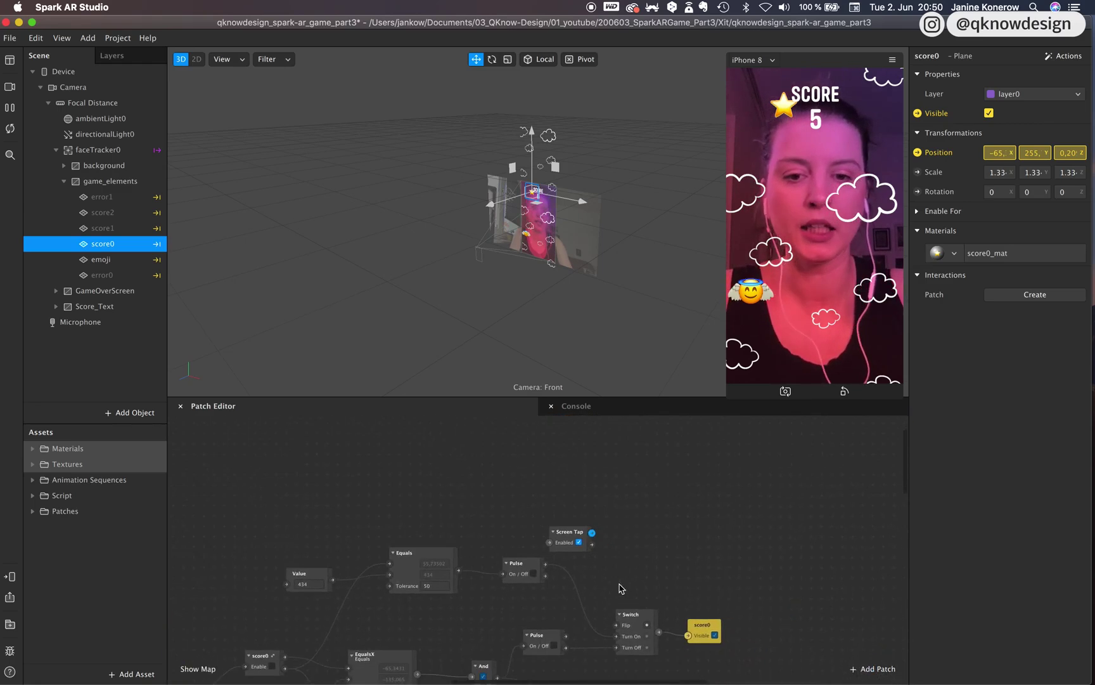
pyautogui.moveTo(605, 473); pyautogui.dragTo(630, 578)
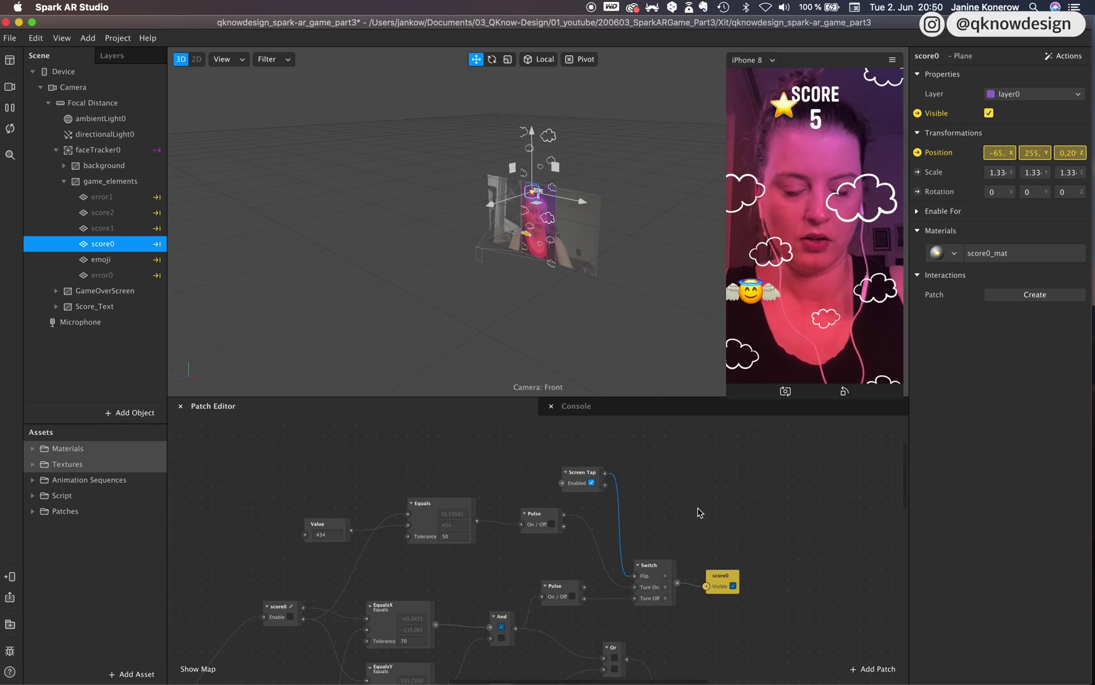
pyautogui.click(843, 307)
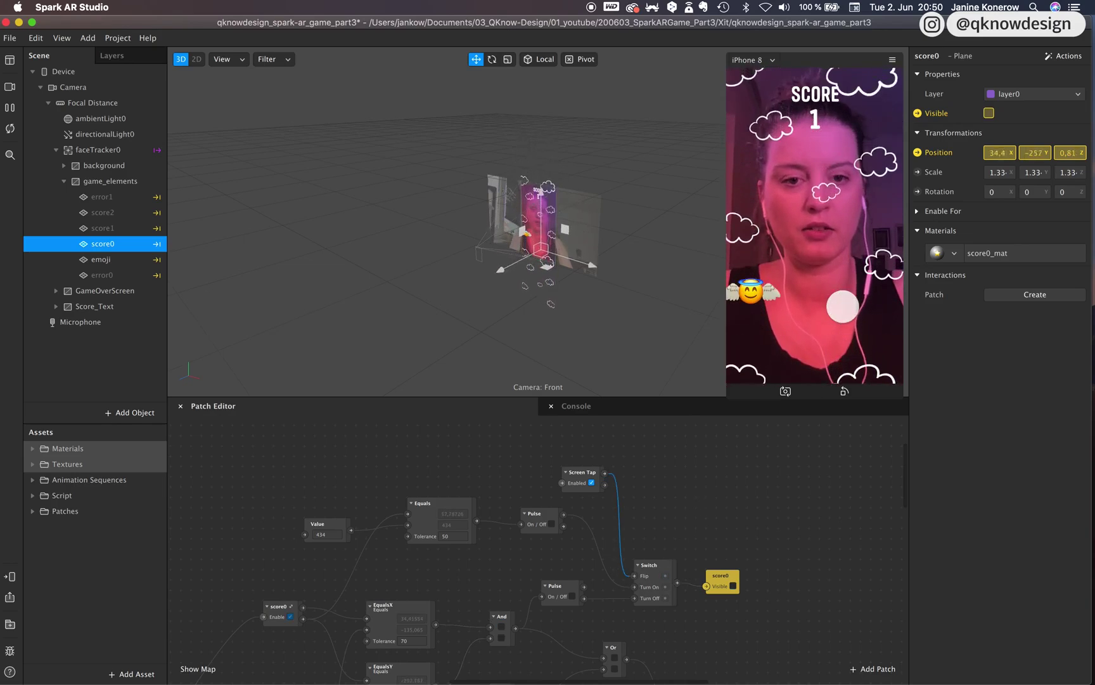
pyautogui.click(842, 306)
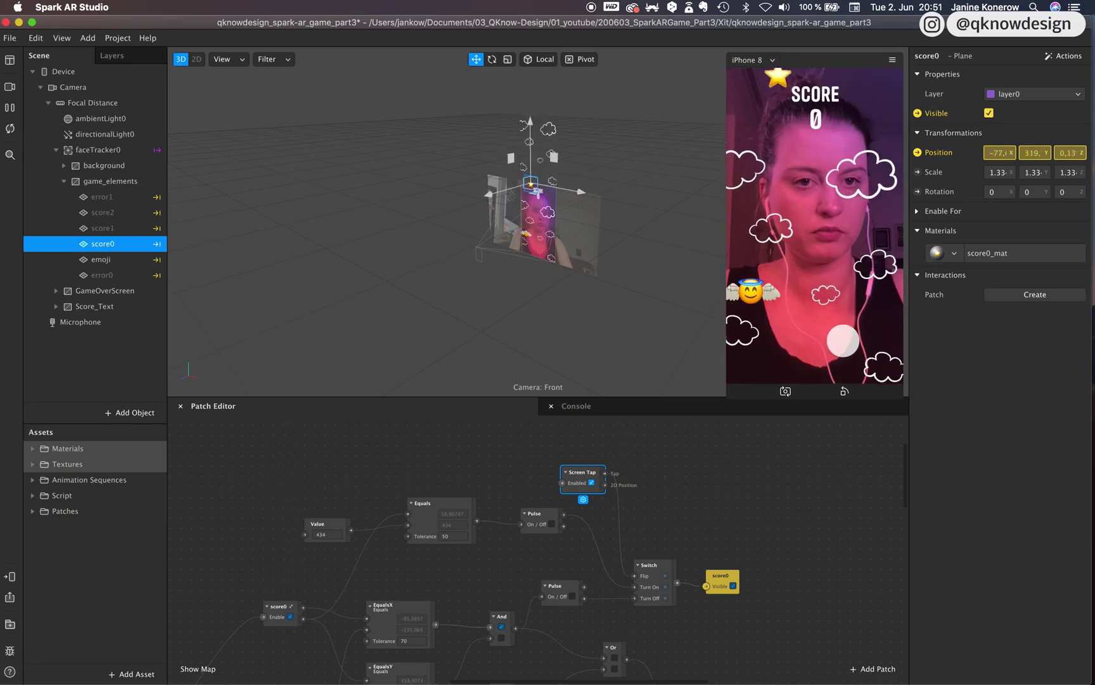
pyautogui.click(843, 340)
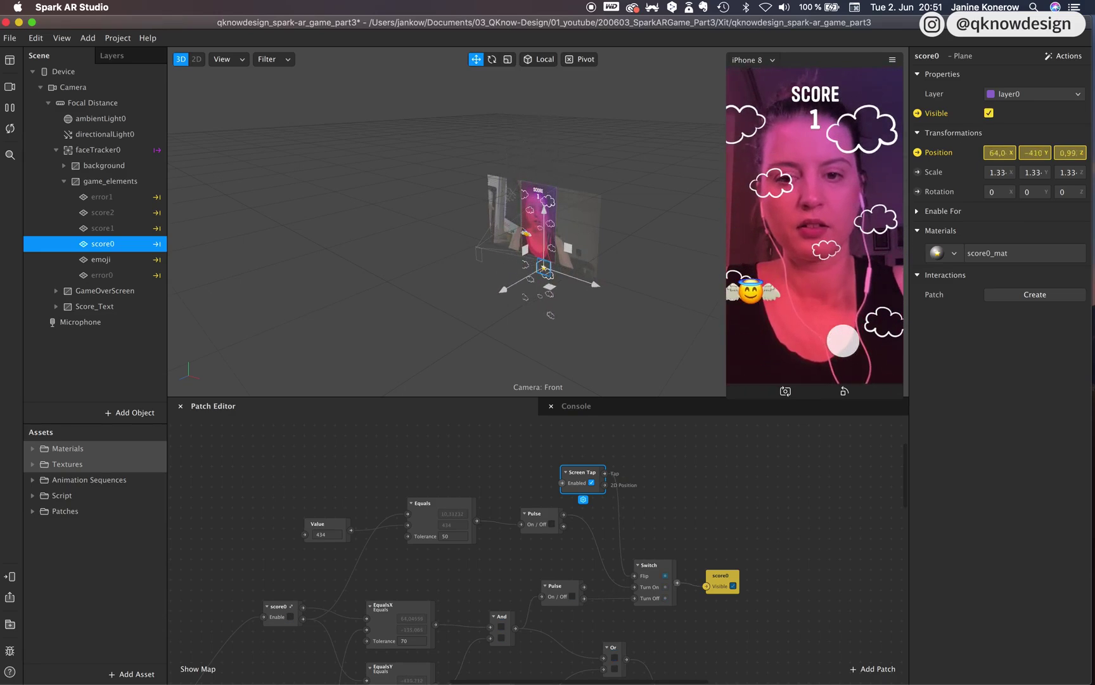
pyautogui.hscroll(-3, 612, 571)
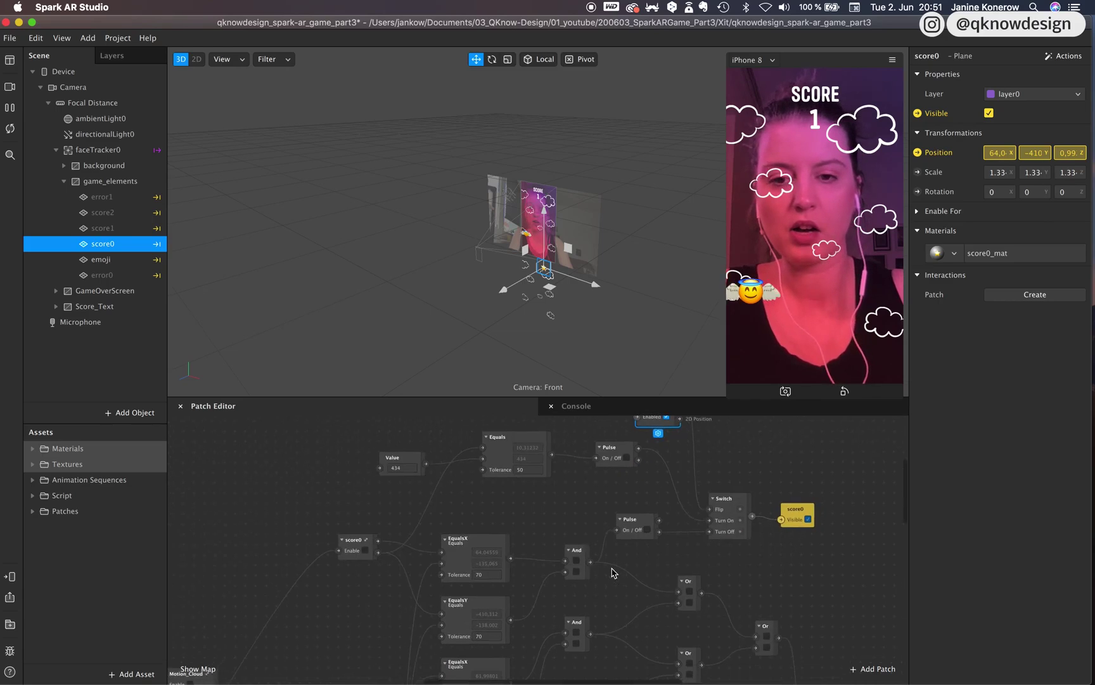
pyautogui.moveTo(360, 506); pyautogui.dragTo(373, 505)
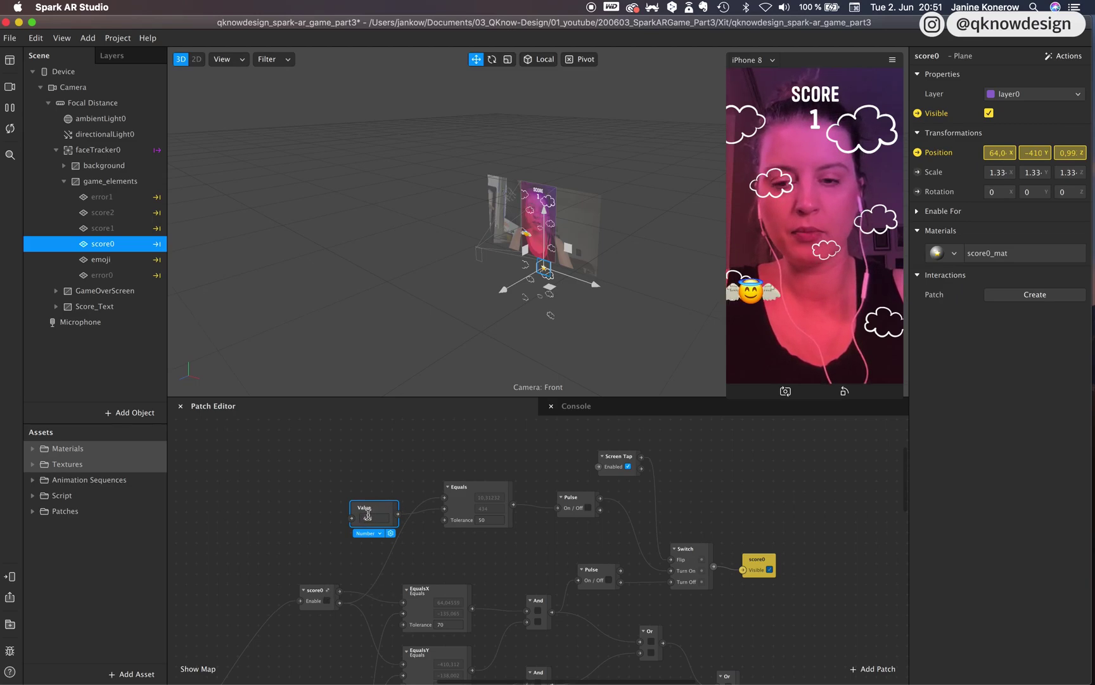
pyautogui.doubleClick(369, 515)
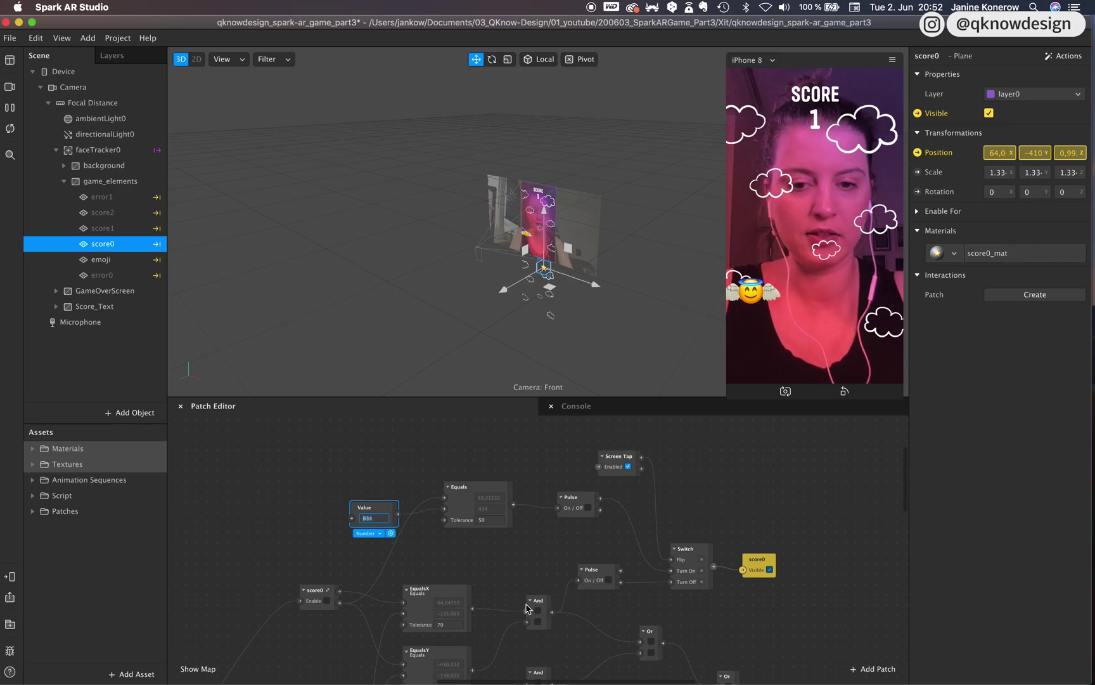
pyautogui.scroll(-3, 473, 660)
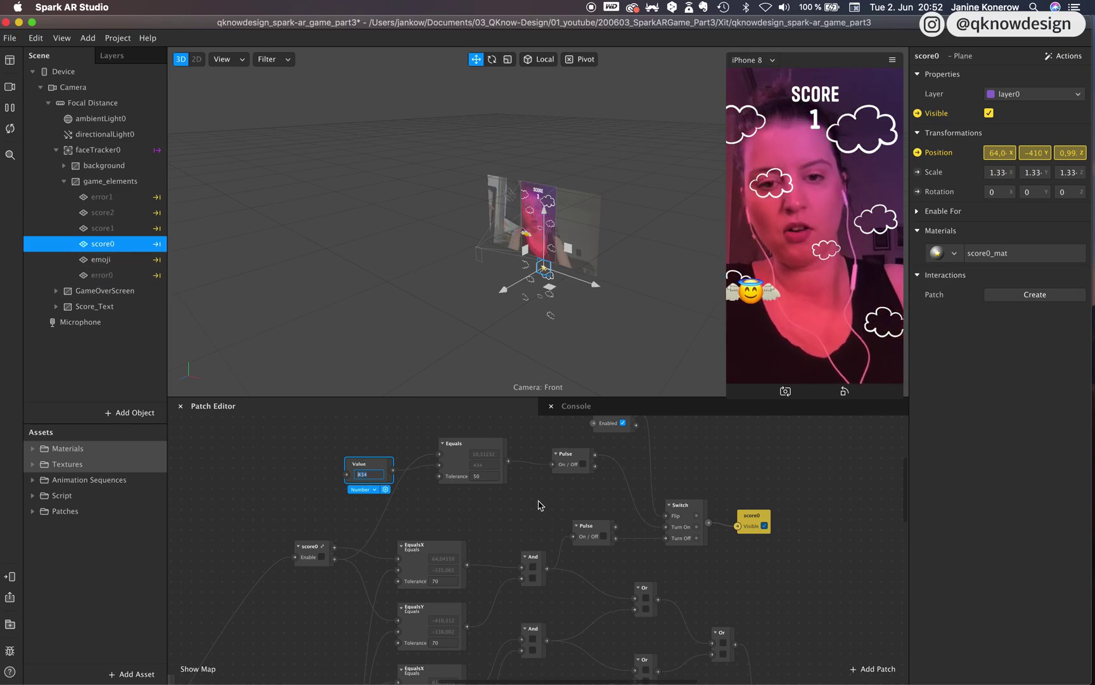
pyautogui.scroll(3, 759, 525)
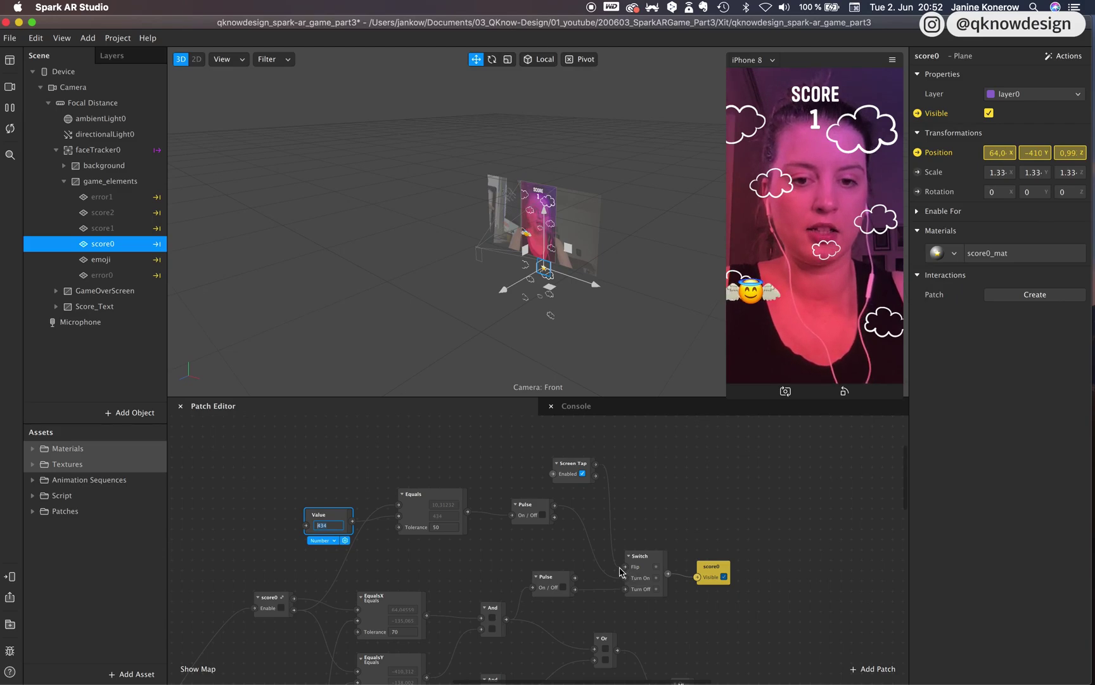
# Delete the old Screen Tap→Switch wire and restart the preview.
pyautogui.click(613, 553)
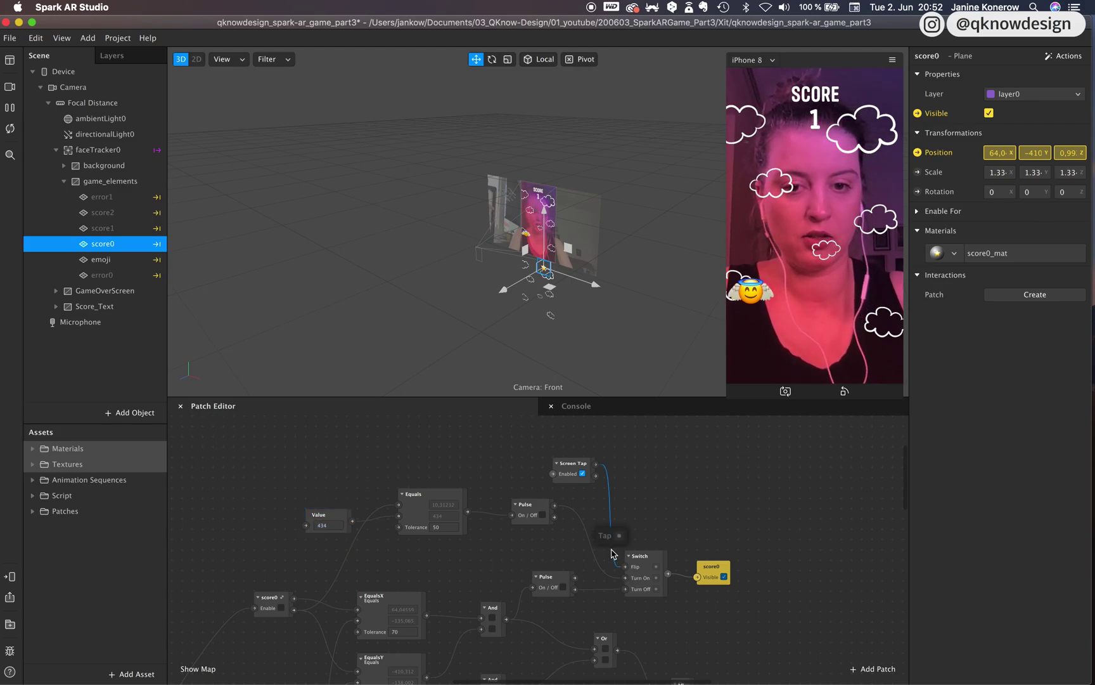
pyautogui.press('BackSpace')
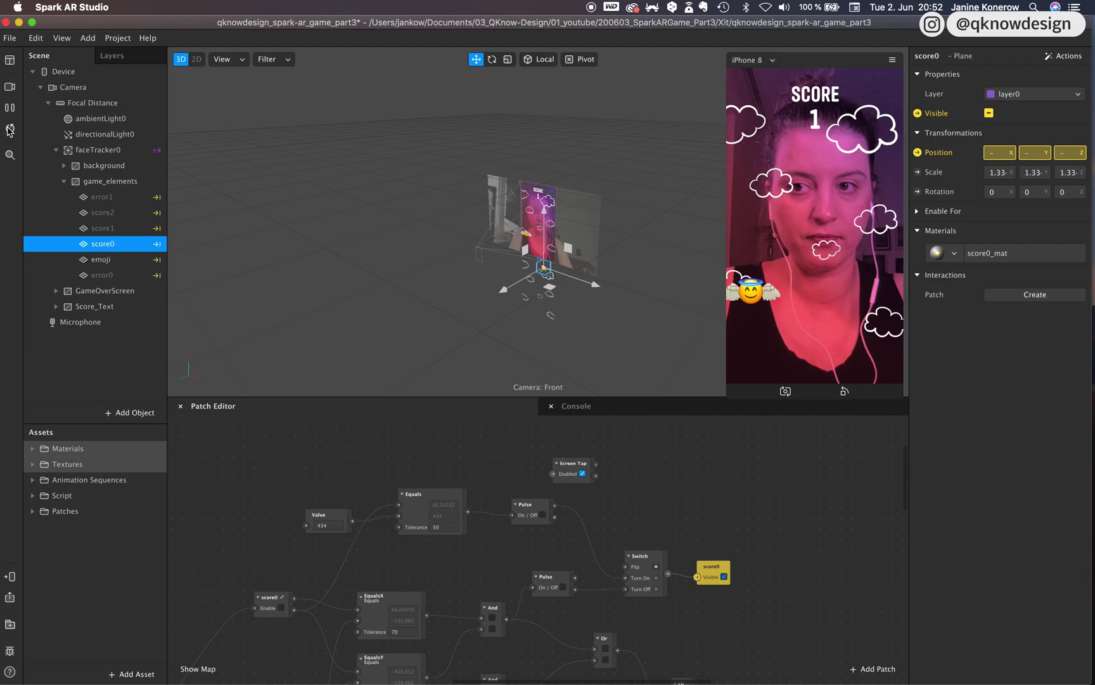
pyautogui.click(11, 129)
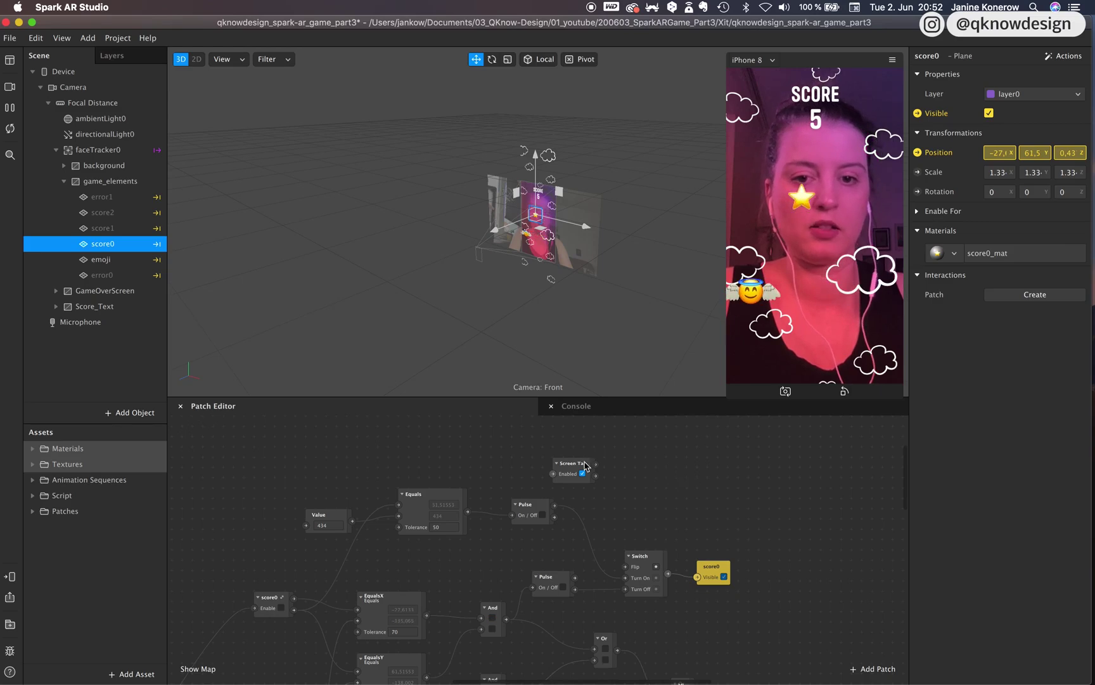
# Draw a new wire from Screen Tap's Tap output to the Switch's Flip input.
pyautogui.moveTo(596, 466); pyautogui.dragTo(626, 567)
pyautogui.scroll(-2, 714, 610)
pyautogui.hscroll(-2, 714, 609)
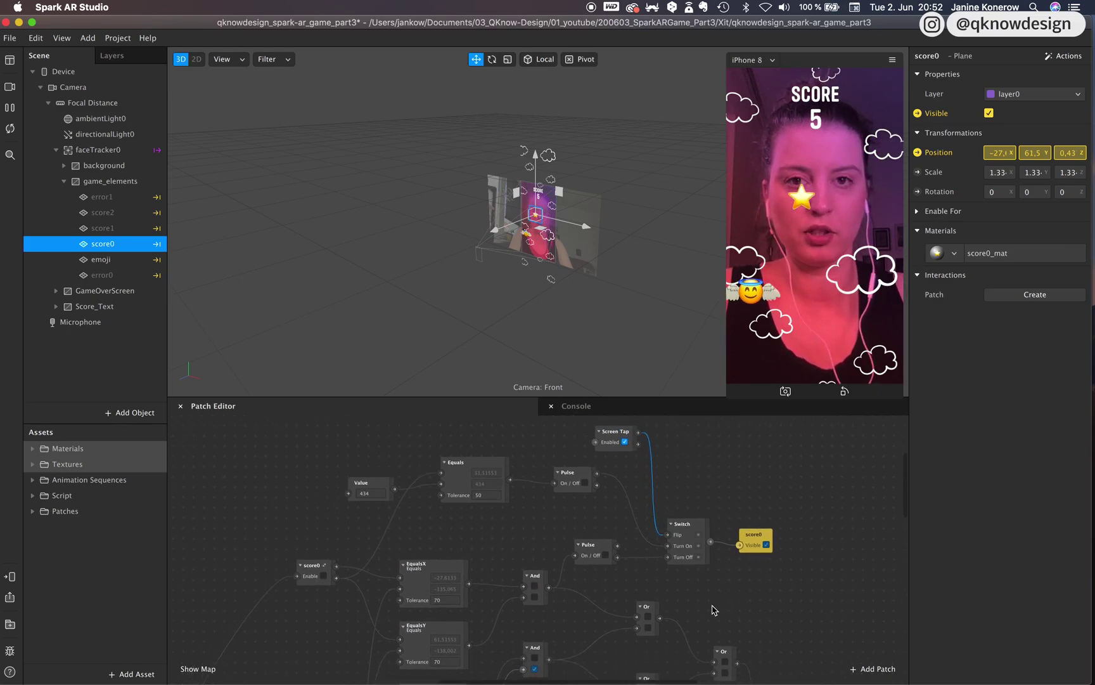
pyautogui.scroll(2, 700, 526)
pyautogui.hscroll(-1, 701, 526)
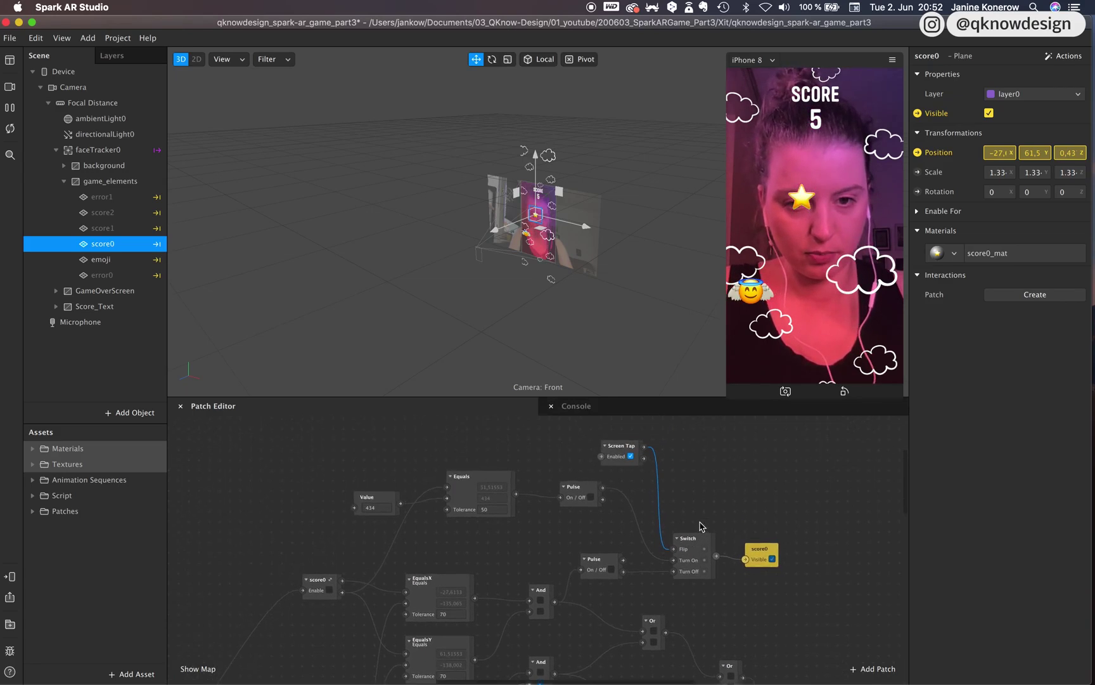
# Select the score0, Switch, both Pulse, Screen Tap, Equals and Value patches together.
pyautogui.click(763, 551)
pyautogui.keyDown('shift'); pyautogui.click(691, 539); pyautogui.keyUp('shift')
pyautogui.keyDown('shift'); pyautogui.click(577, 486); pyautogui.keyUp('shift')
pyautogui.keyDown('shift'); pyautogui.click(604, 561); pyautogui.keyUp('shift')
pyautogui.keyDown('shift'); pyautogui.click(614, 452); pyautogui.keyUp('shift')
pyautogui.keyDown('shift'); pyautogui.click(479, 485); pyautogui.keyUp('shift')
pyautogui.keyDown('shift'); pyautogui.click(372, 499); pyautogui.keyUp('shift')
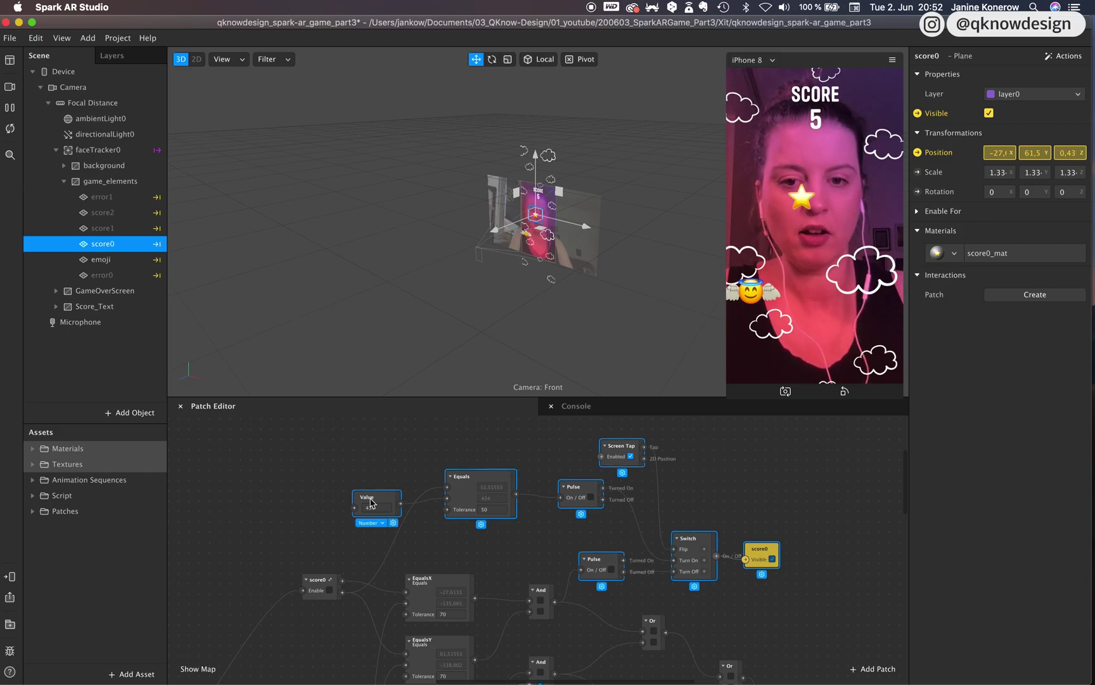
# Group the selected patches, name the group visible0, and place it beside score0.
pyautogui.rightClick(473, 479)
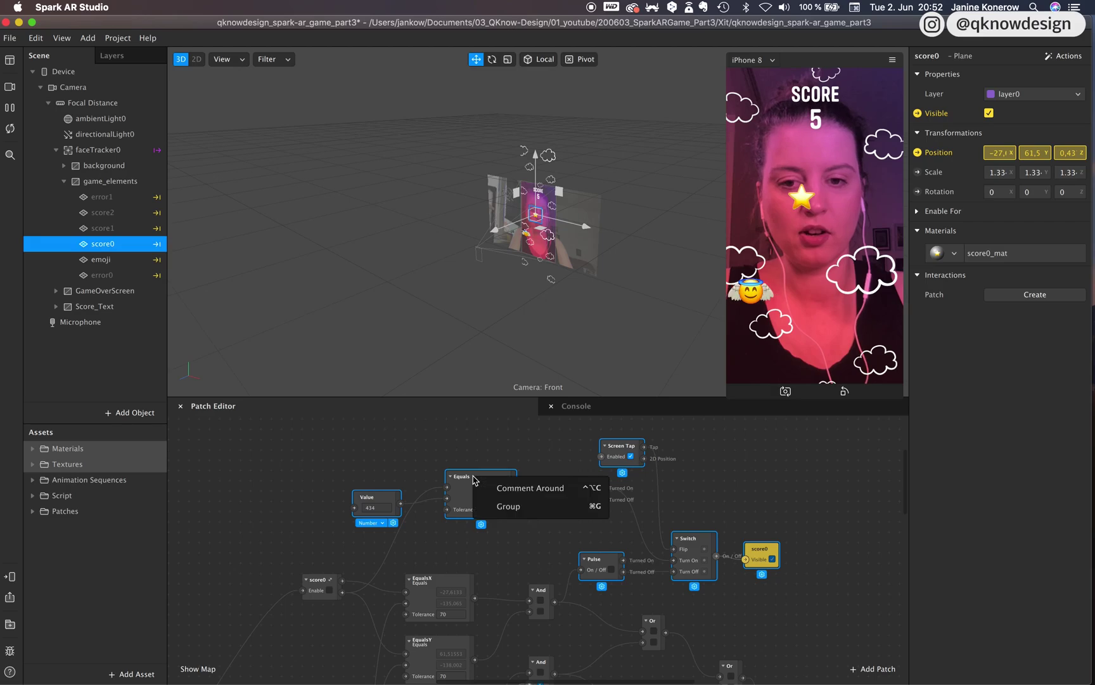
pyautogui.click(517, 506)
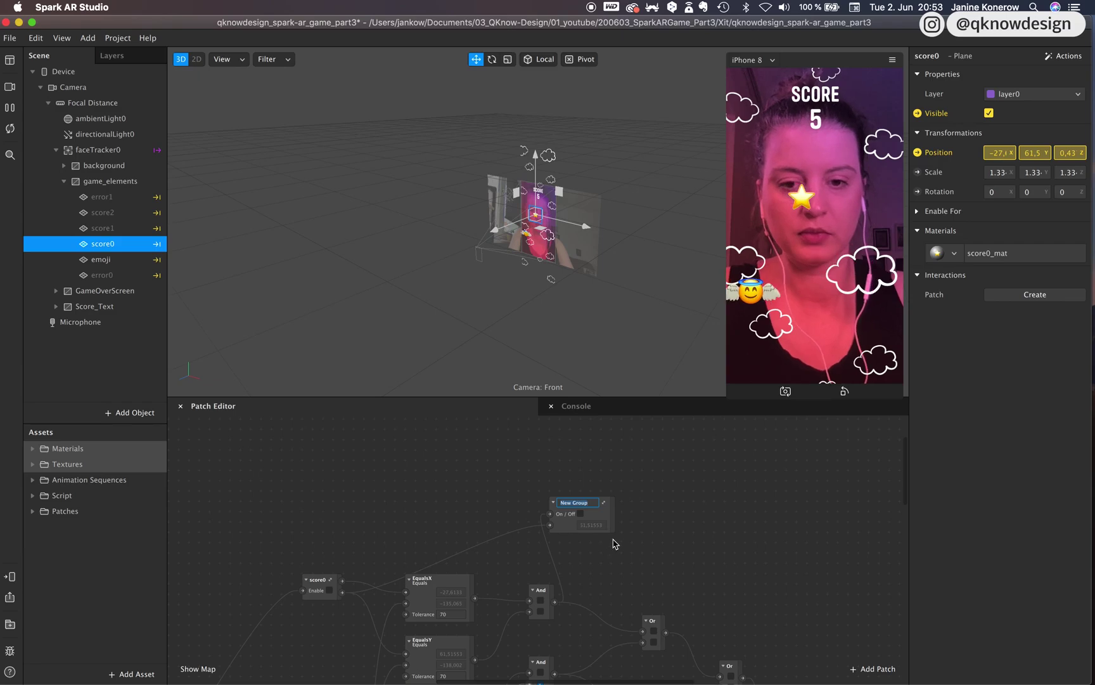
pyautogui.write('visible')
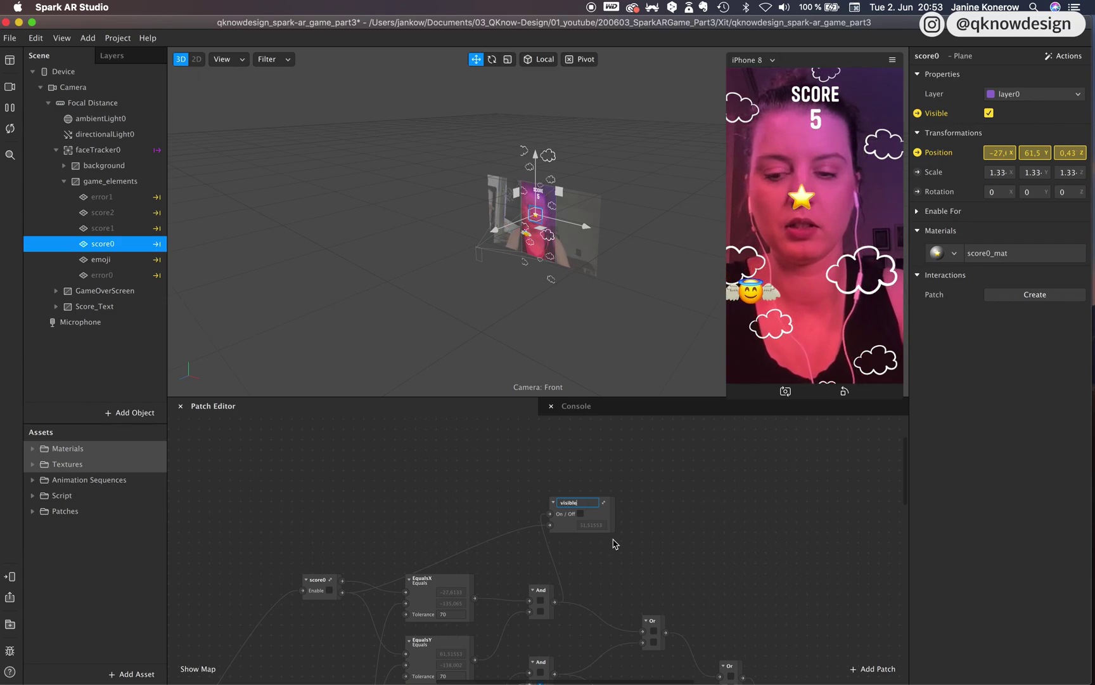
pyautogui.write('1')
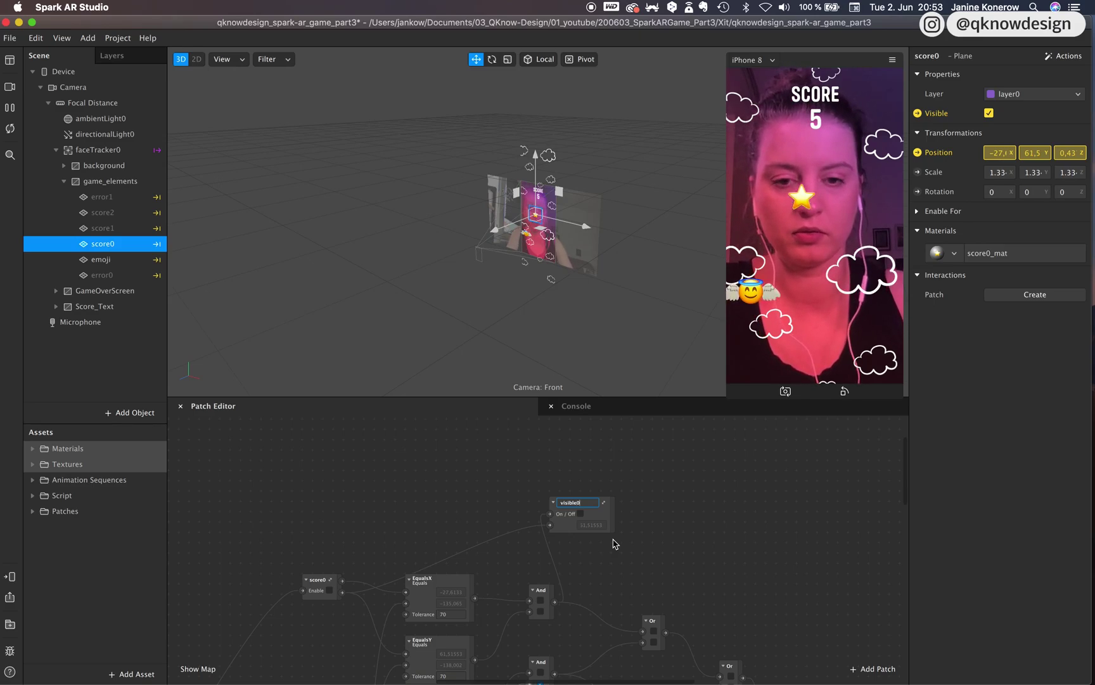
pyautogui.press('Return')
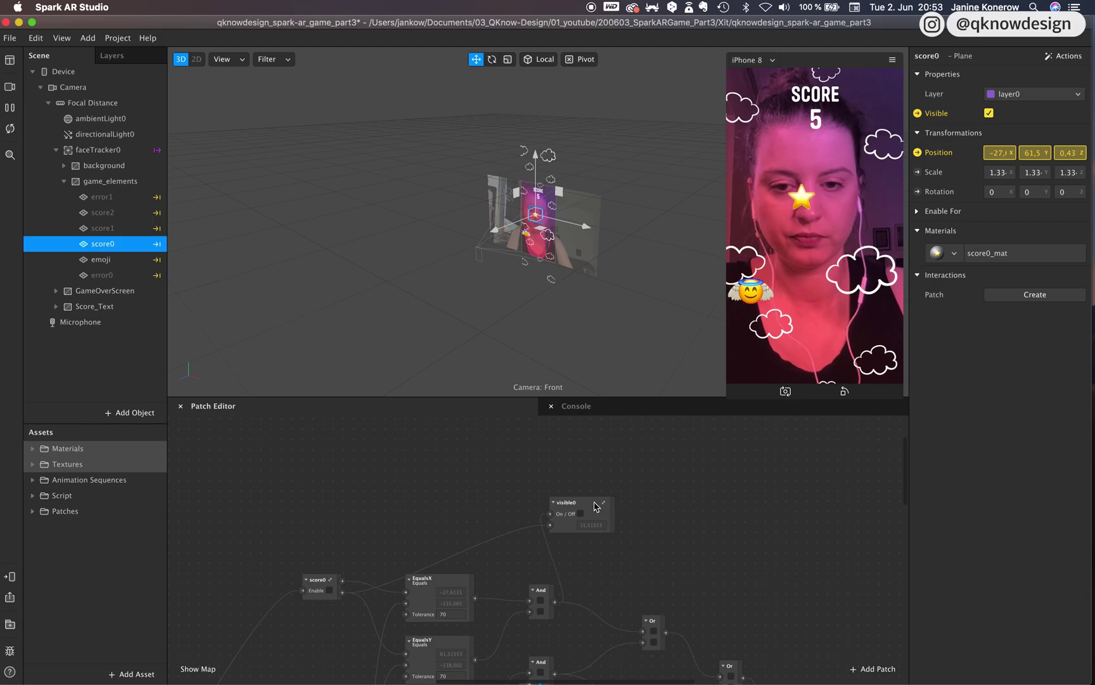
pyautogui.moveTo(596, 505); pyautogui.dragTo(453, 519)
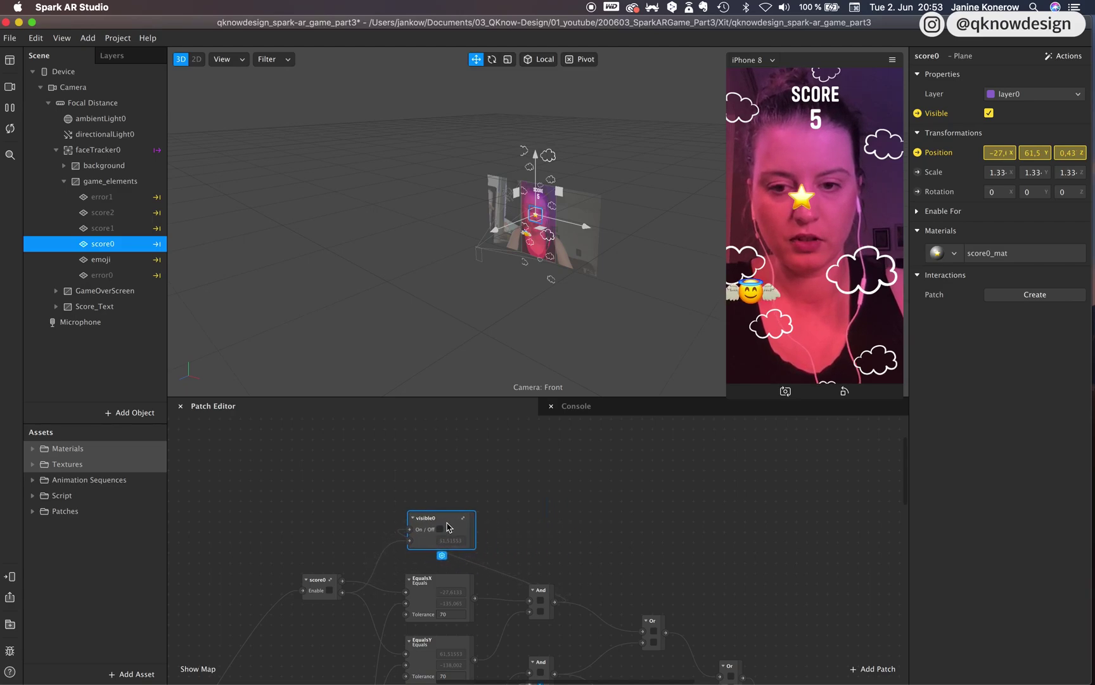
# Move the EqualsX, score0 and first And patches up beside visible0.
pyautogui.scroll(-5, 487, 543)
pyautogui.keyDown('shift'); pyautogui.click(483, 522); pyautogui.keyUp('shift')
pyautogui.keyDown('shift'); pyautogui.click(327, 518); pyautogui.keyUp('shift')
pyautogui.keyDown('shift'); pyautogui.click(565, 536); pyautogui.keyUp('shift')
pyautogui.moveTo(564, 537); pyautogui.dragTo(564, 465)
# Review the visibility groups in the graph and restart the preview to test the game.
pyautogui.scroll(-3, 564, 539)
pyautogui.scroll(-12, 564, 539)
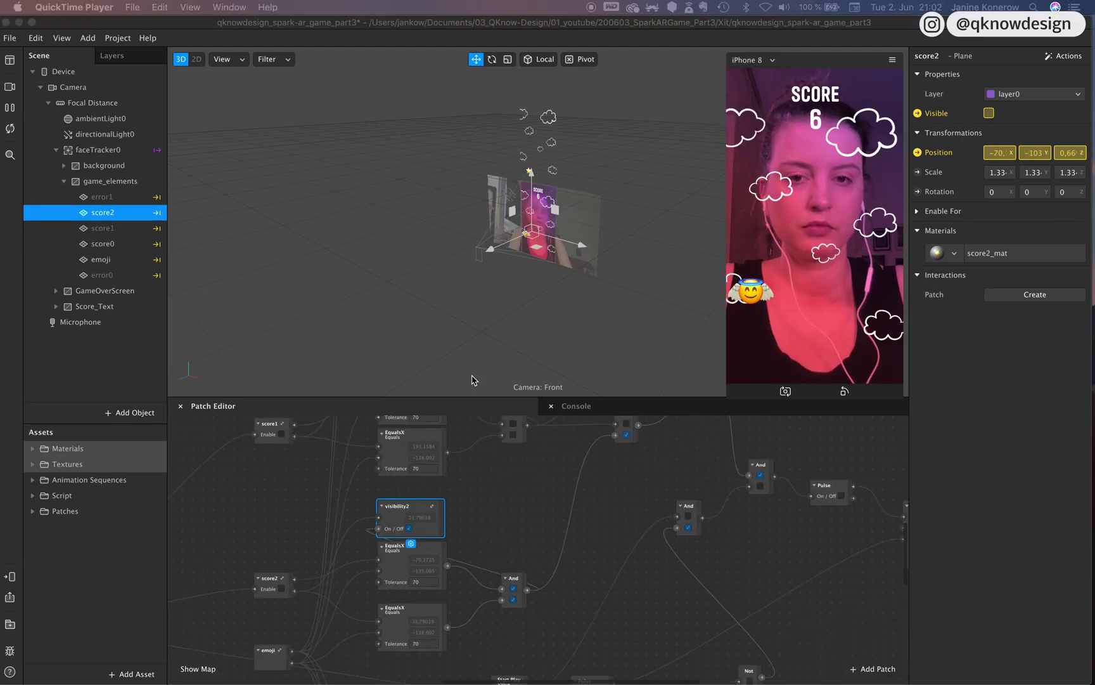
pyautogui.scroll(10, 552, 492)
pyautogui.scroll(6, 552, 492)
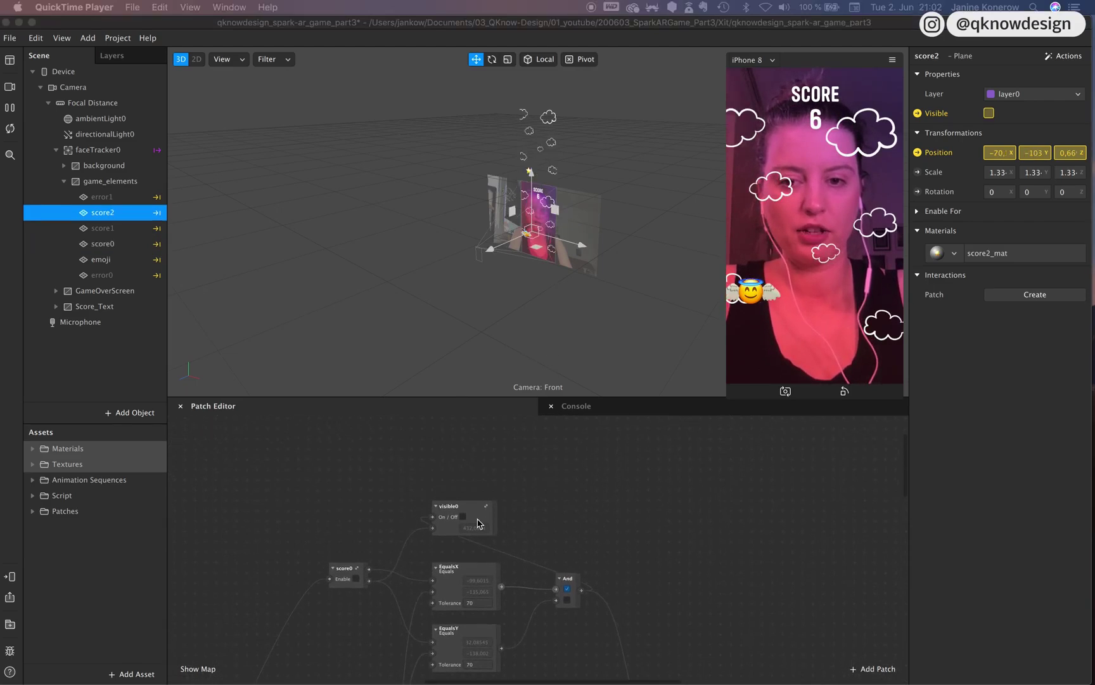
pyautogui.click(474, 538)
pyautogui.scroll(-10, 490, 571)
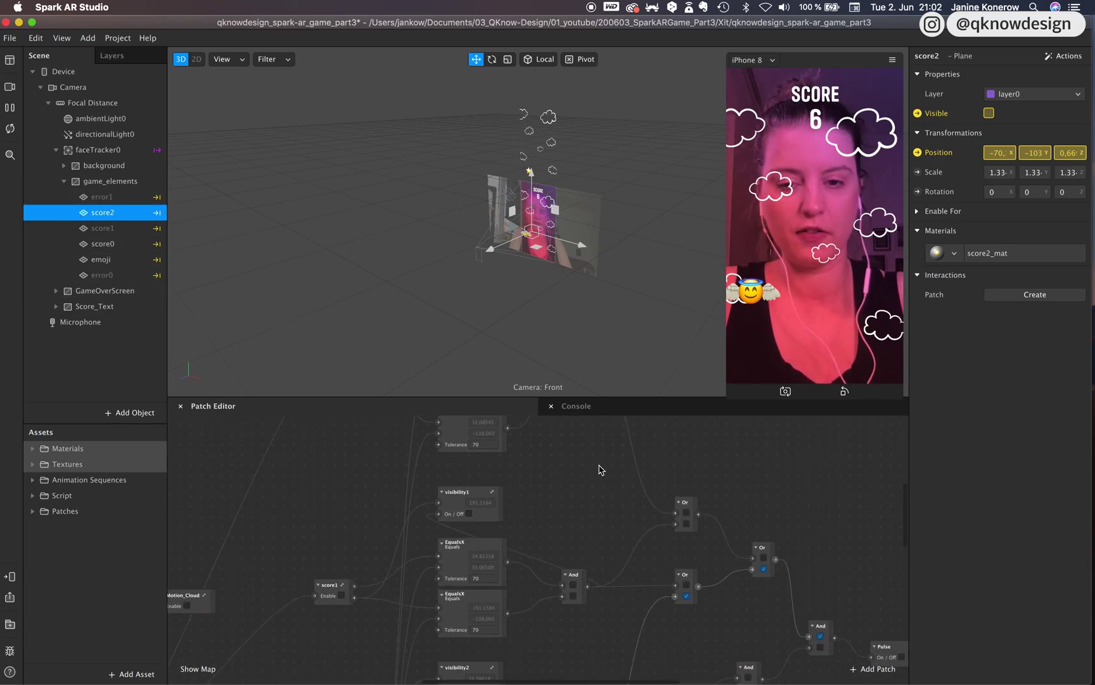
pyautogui.scroll(-2, 553, 564)
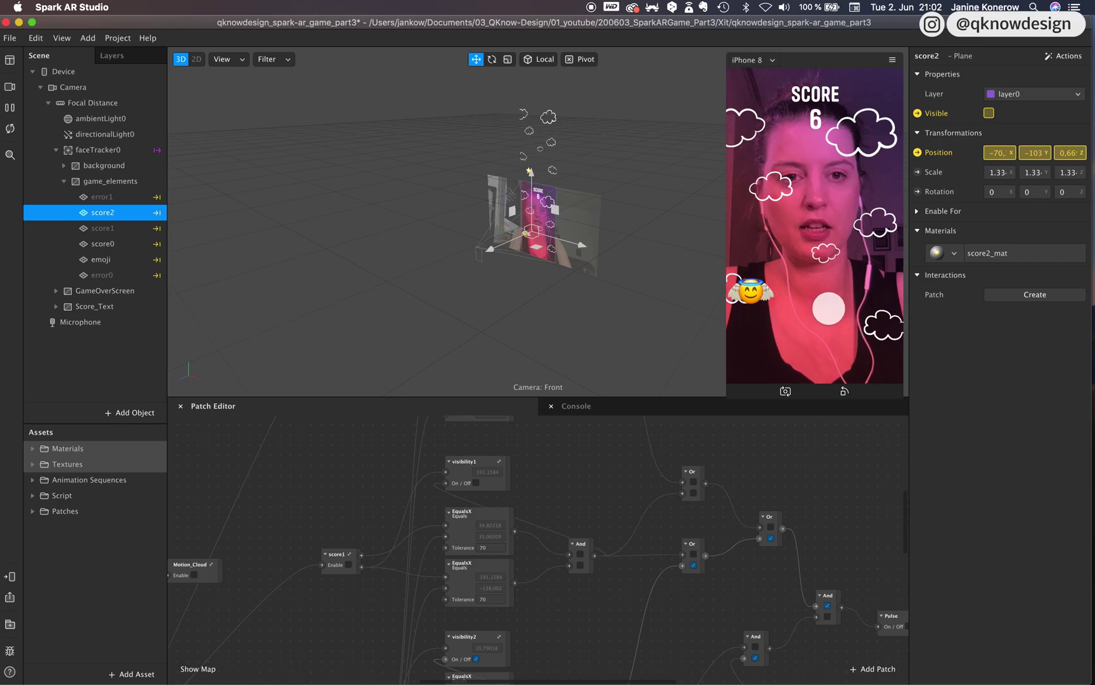
pyautogui.click(10, 129)
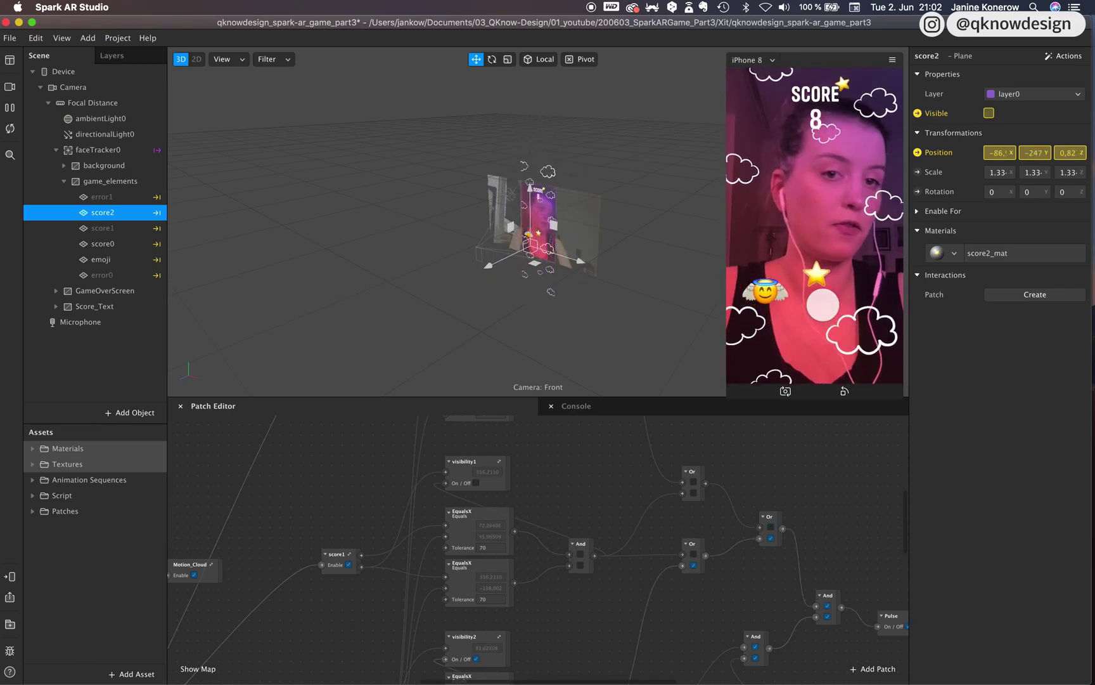
# Nudge the visible0 group slightly down in the patch graph.
pyautogui.click(467, 479)
pyautogui.scroll(5, 473, 475)
pyautogui.click(479, 469)
pyautogui.moveTo(478, 470); pyautogui.dragTo(479, 480)
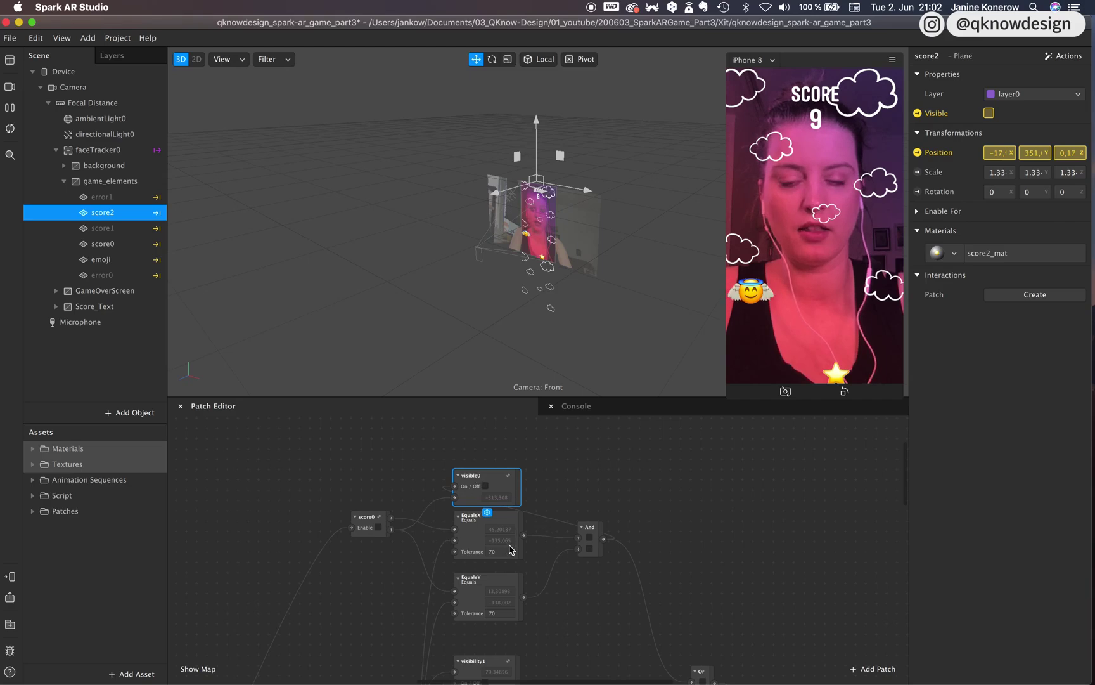
pyautogui.scroll(-10, 691, 537)
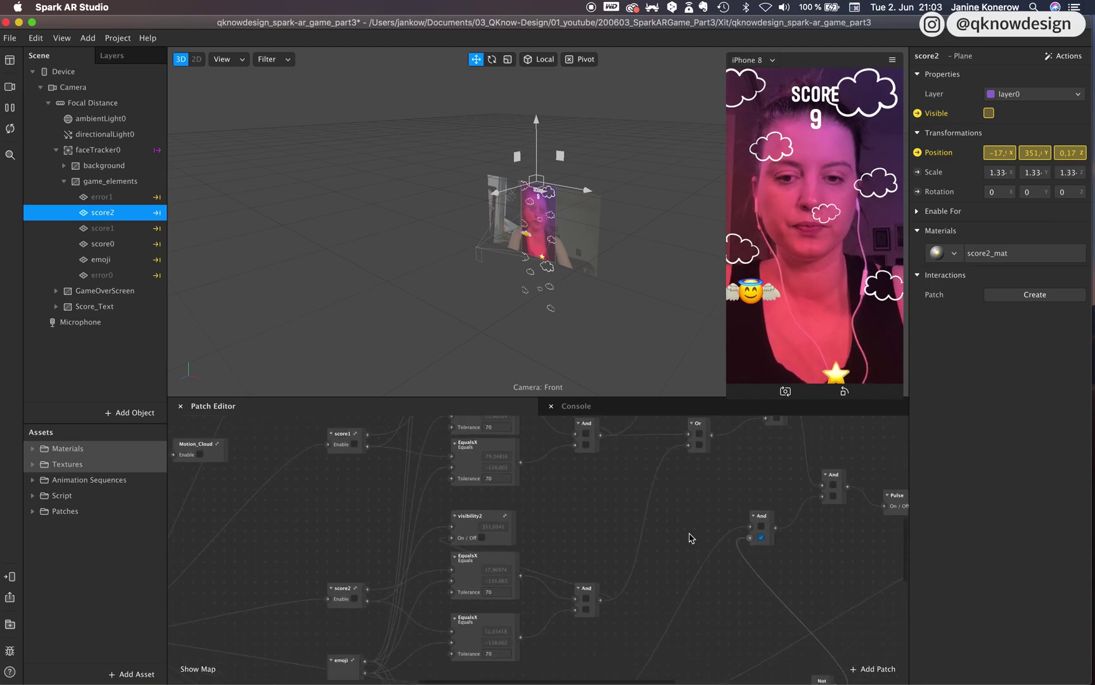
pyautogui.scroll(-10, 691, 538)
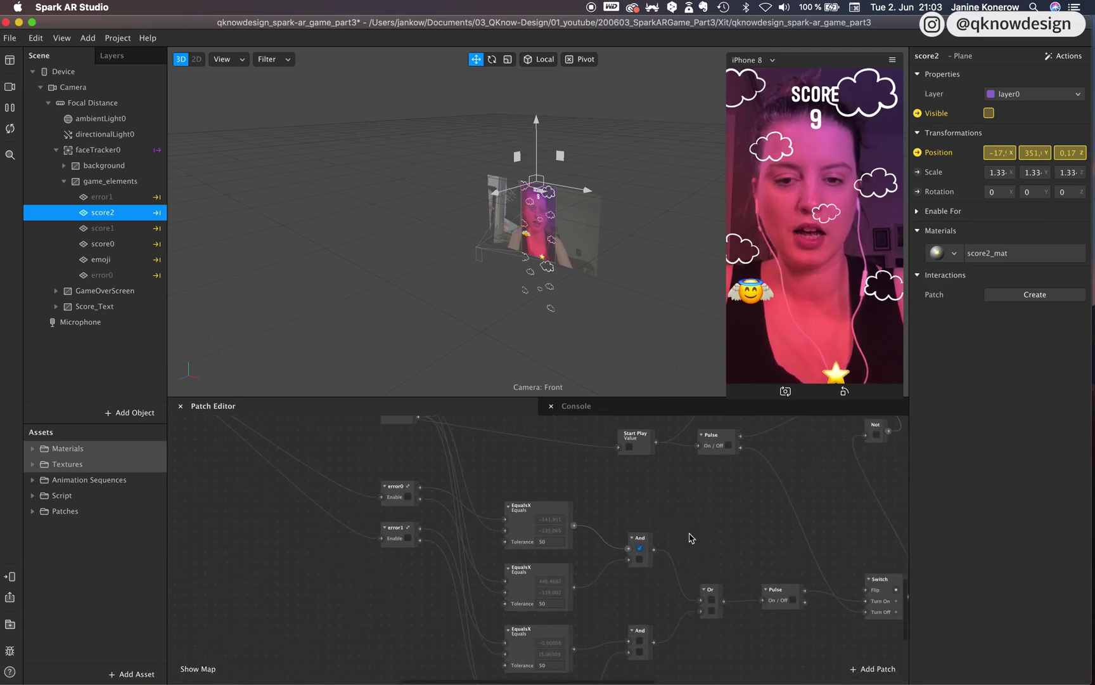
pyautogui.scroll(-2, 690, 538)
pyautogui.scroll(3, 553, 537)
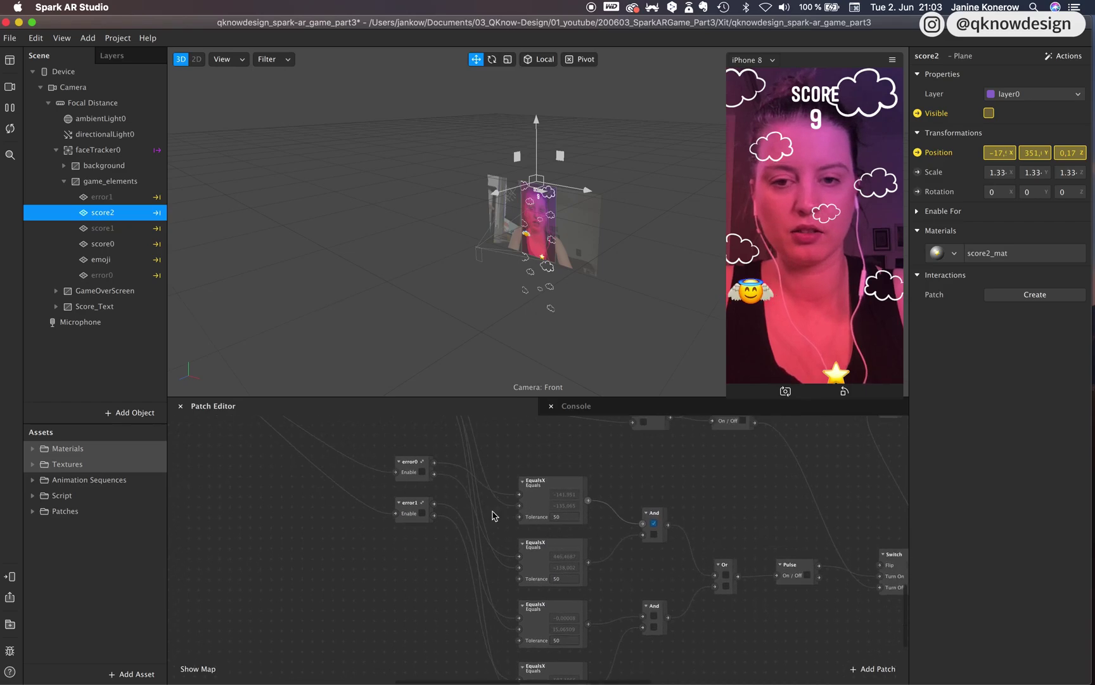
# Inside the error0 group, wire Loop Animation into the Transition's Progress input.
pyautogui.click(419, 481)
pyautogui.doubleClick(418, 480)
pyautogui.moveTo(436, 504); pyautogui.dragTo(476, 492)
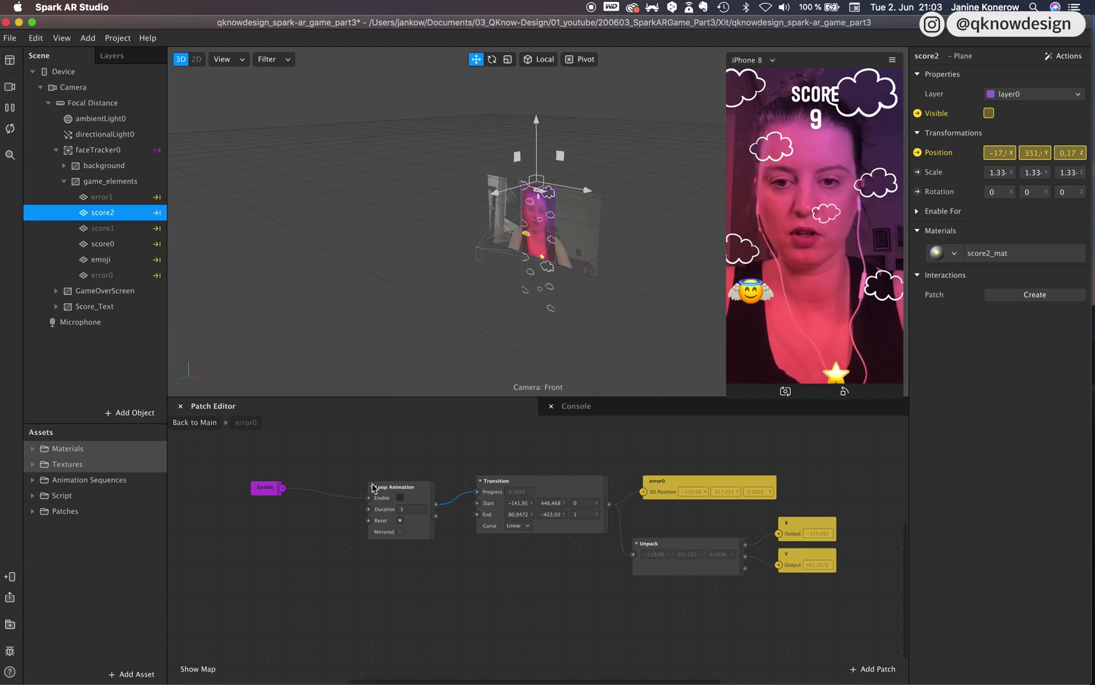
# Inside the error1 group, wire Loop Animation into Transition Progress the same way.
pyautogui.click(195, 422)
pyautogui.click(412, 507)
pyautogui.doubleClick(413, 509)
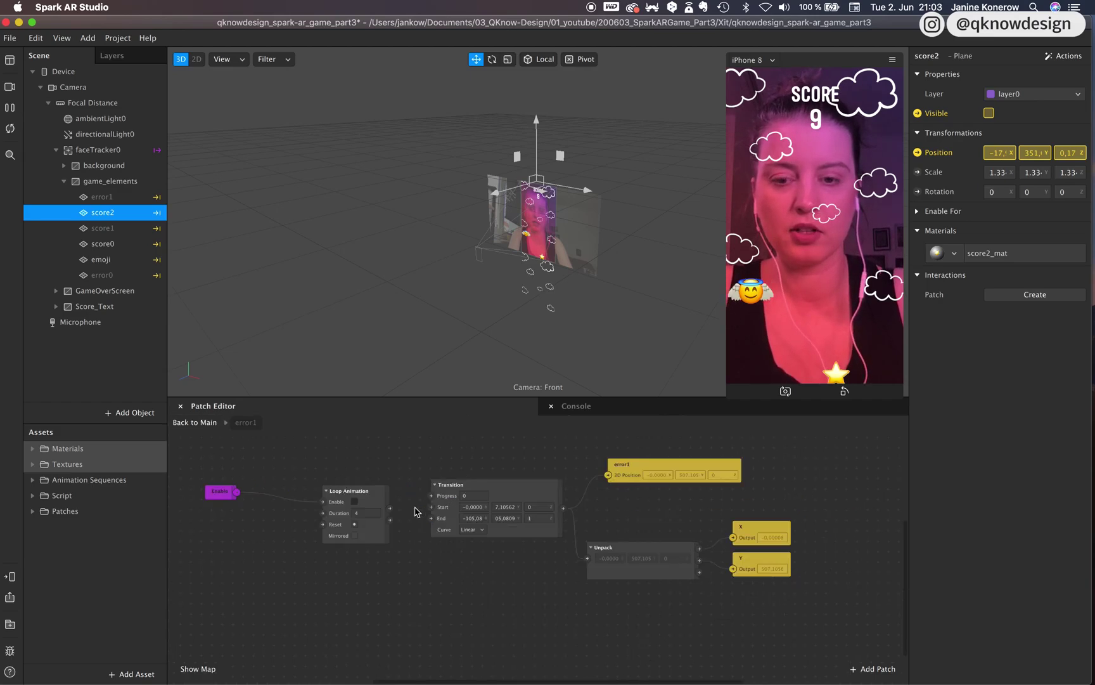
pyautogui.moveTo(390, 507); pyautogui.dragTo(432, 495)
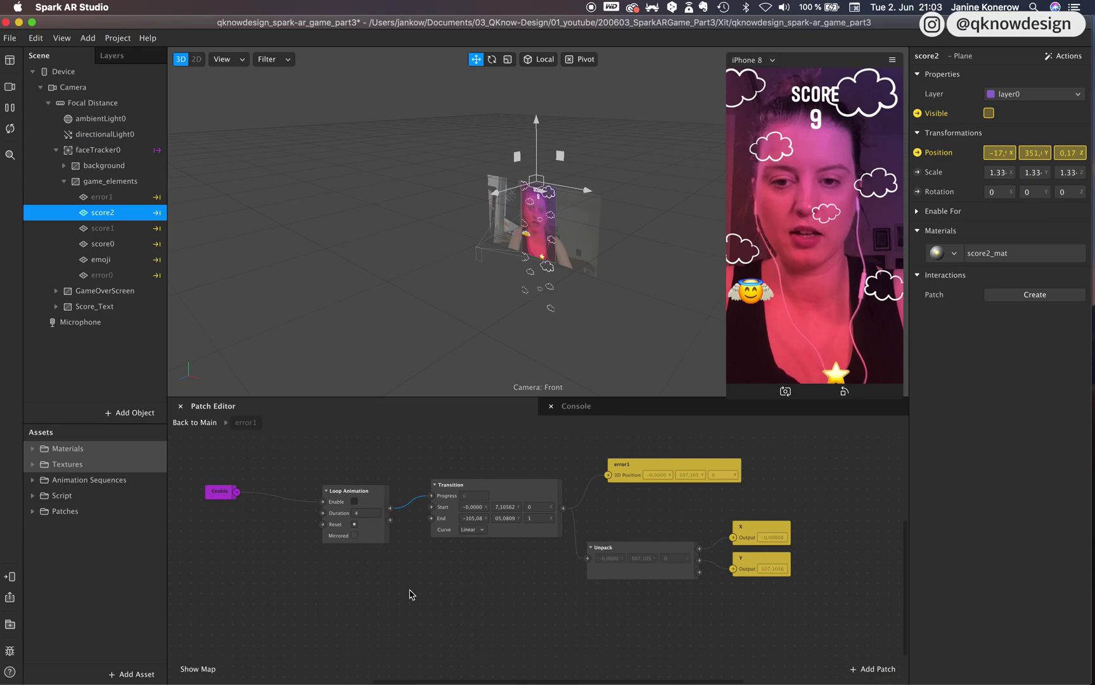
# Return to the main graph, select error0 and error1 in the Scene panel, and restart the preview.
pyautogui.click(194, 422)
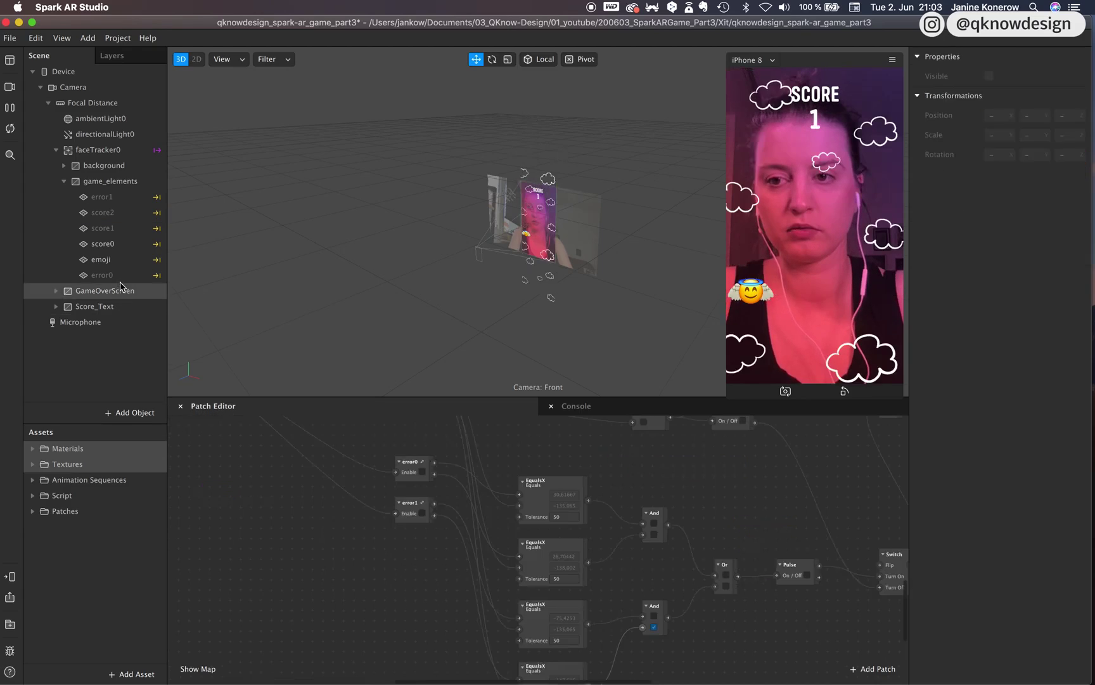
pyautogui.click(120, 276)
pyautogui.keyDown('super'); pyautogui.click(113, 198); pyautogui.keyUp('super')
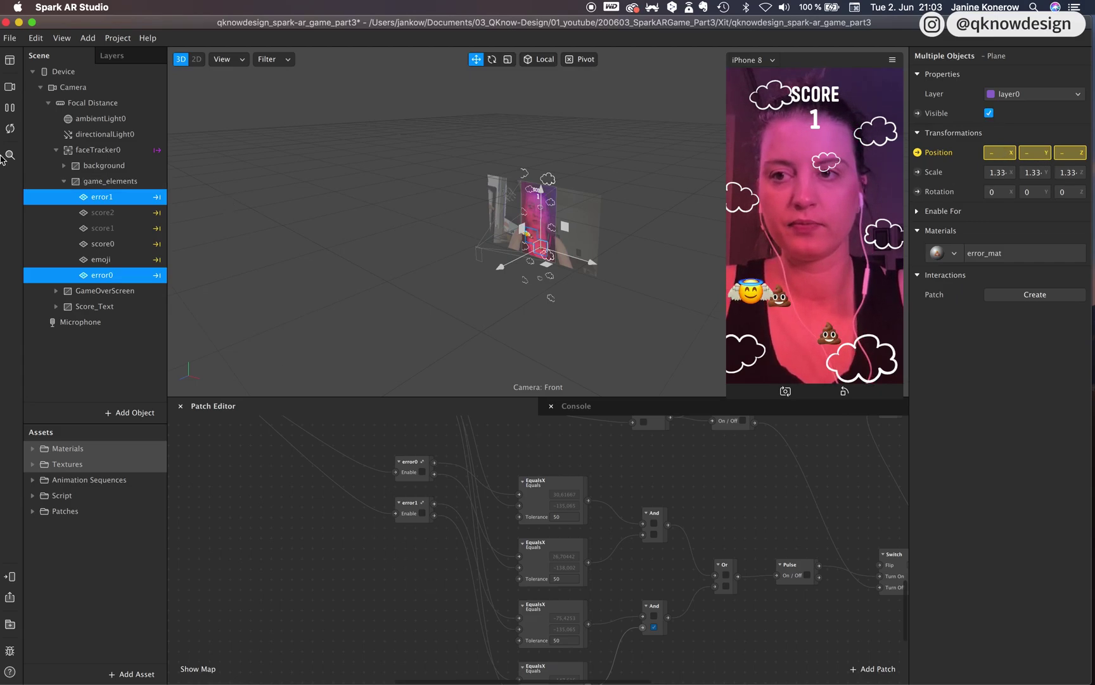
pyautogui.click(9, 129)
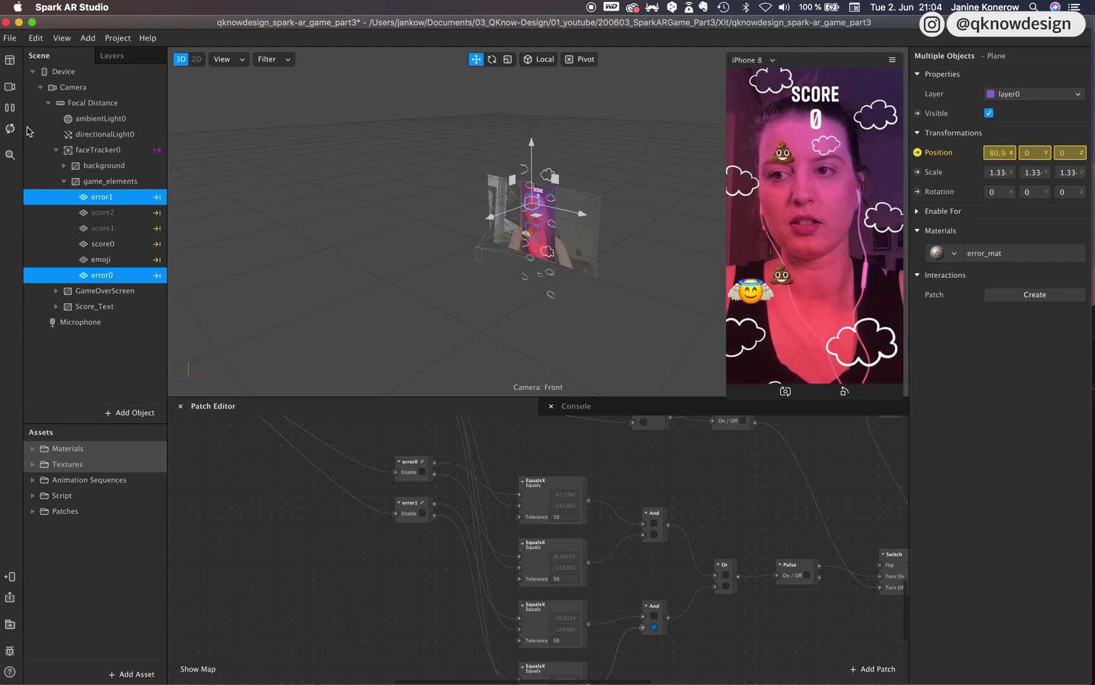
pyautogui.scroll(10, 623, 521)
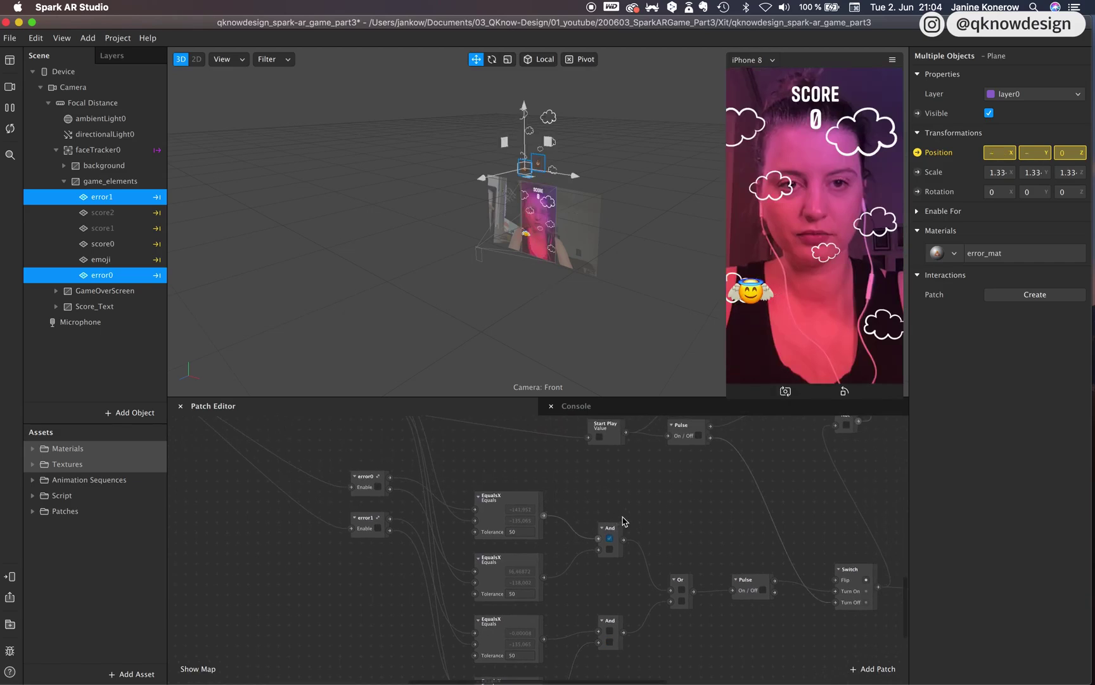
pyautogui.scroll(10, 623, 521)
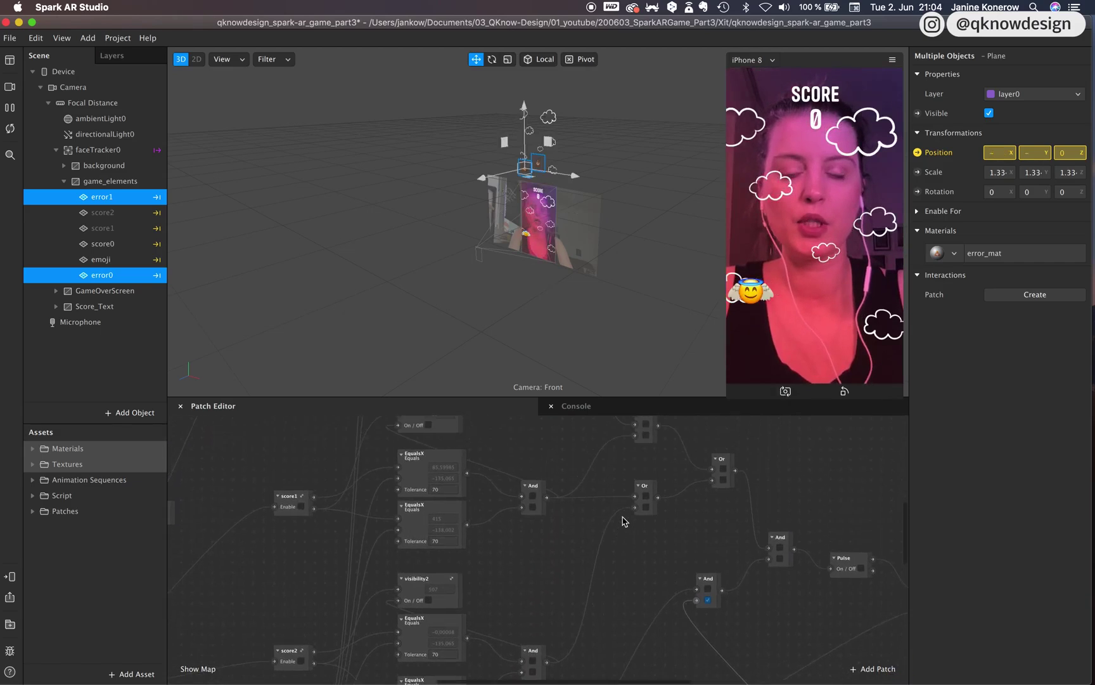
pyautogui.scroll(2, 623, 521)
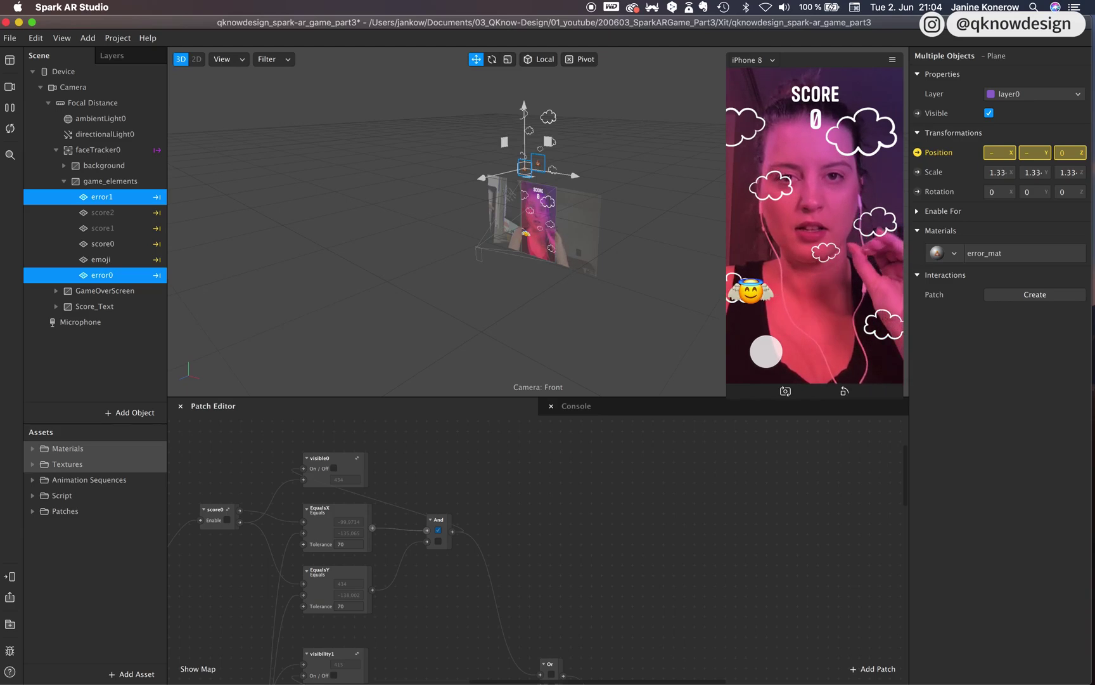
pyautogui.scroll(-10, 765, 542)
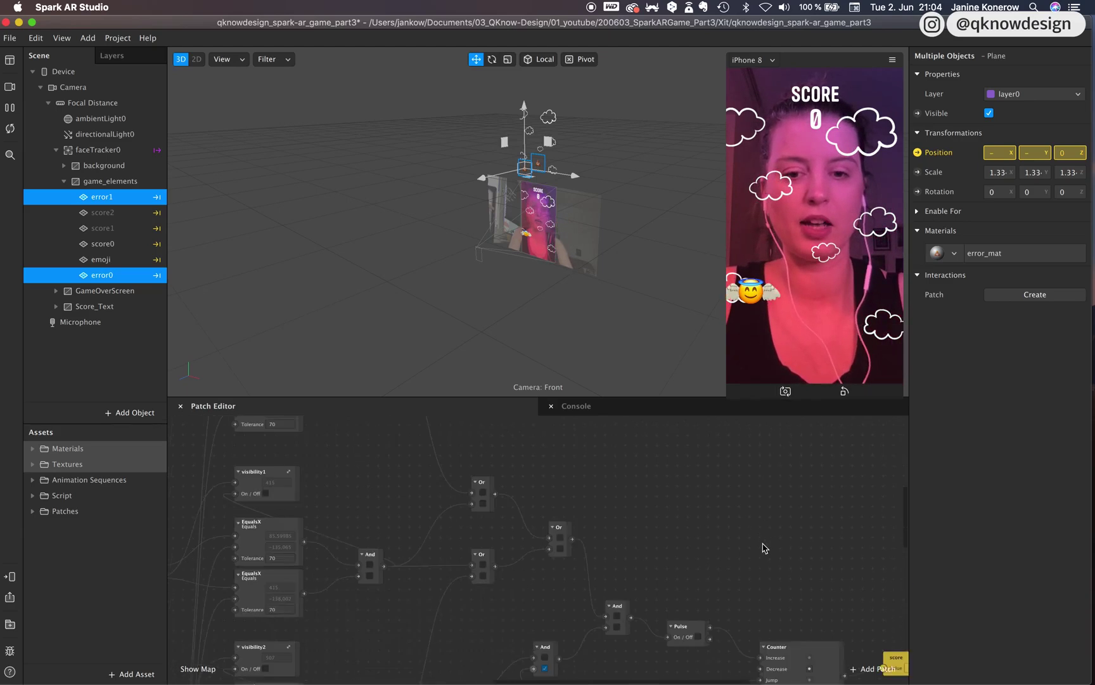
pyautogui.hscroll(-2, 765, 548)
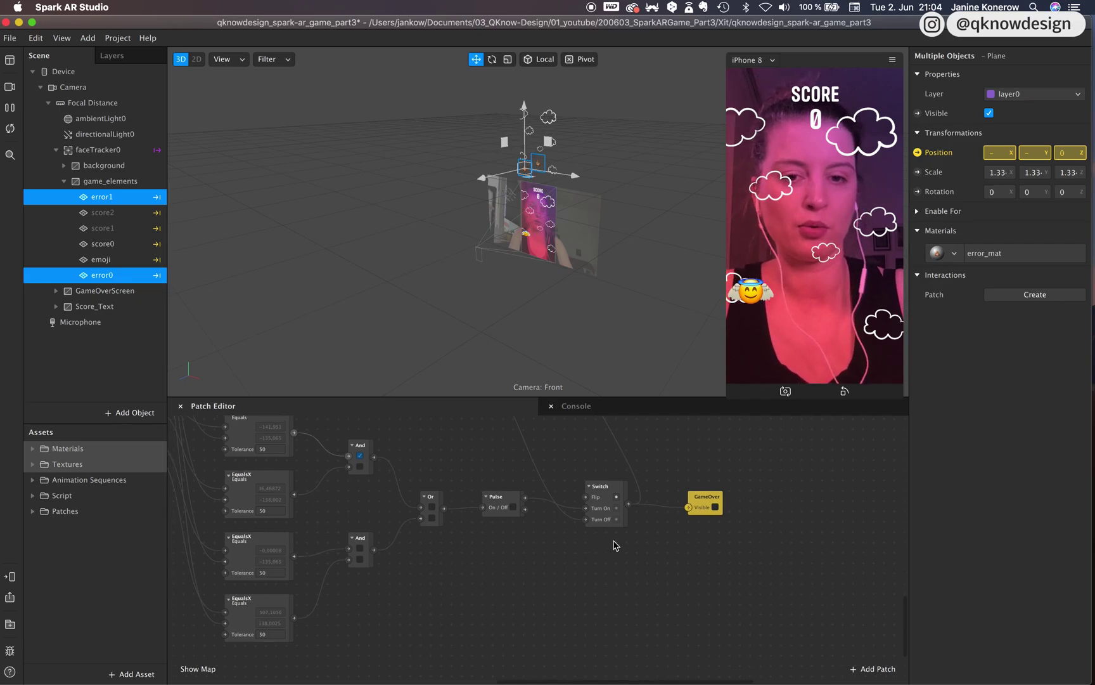
pyautogui.scroll(10, 624, 547)
pyautogui.scroll(5, 642, 556)
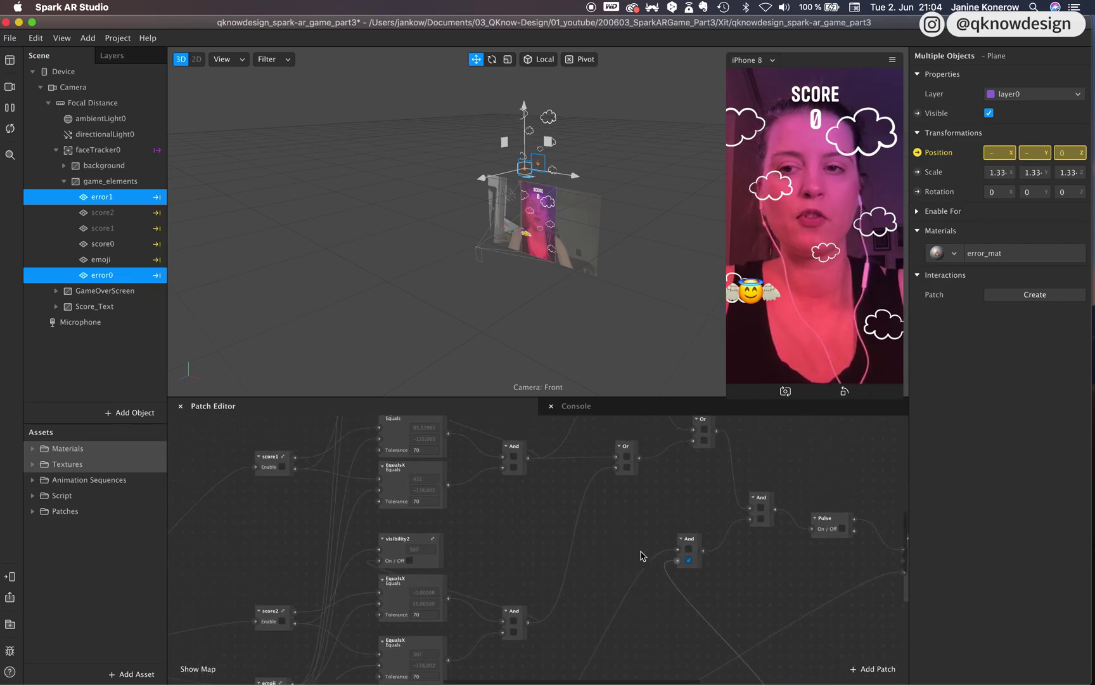
pyautogui.scroll(5, 472, 511)
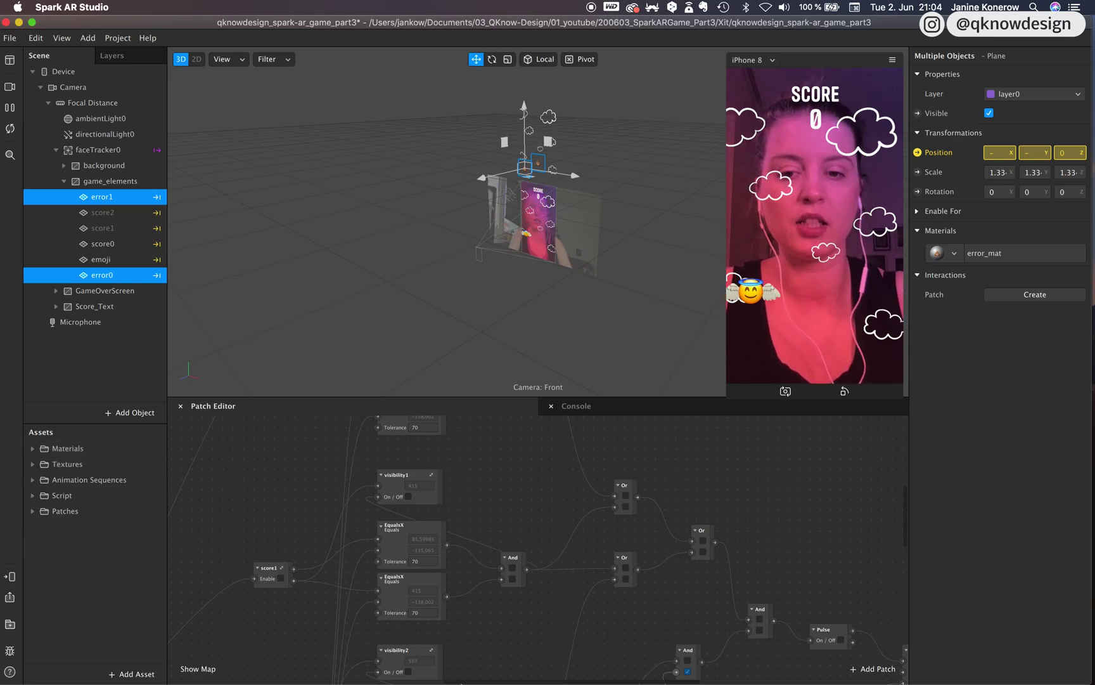
pyautogui.moveTo(461, 683)
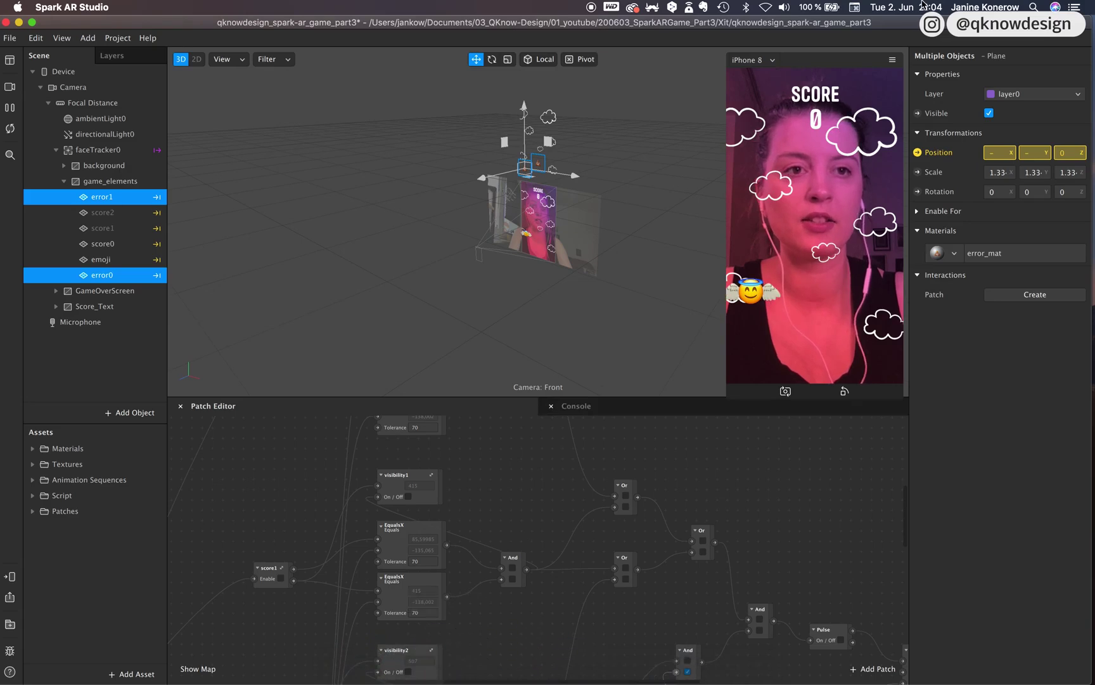
# Launch Adobe Audition from the Dock, briefly opening and closing the Downloads stack.
pyautogui.click(649, 650)
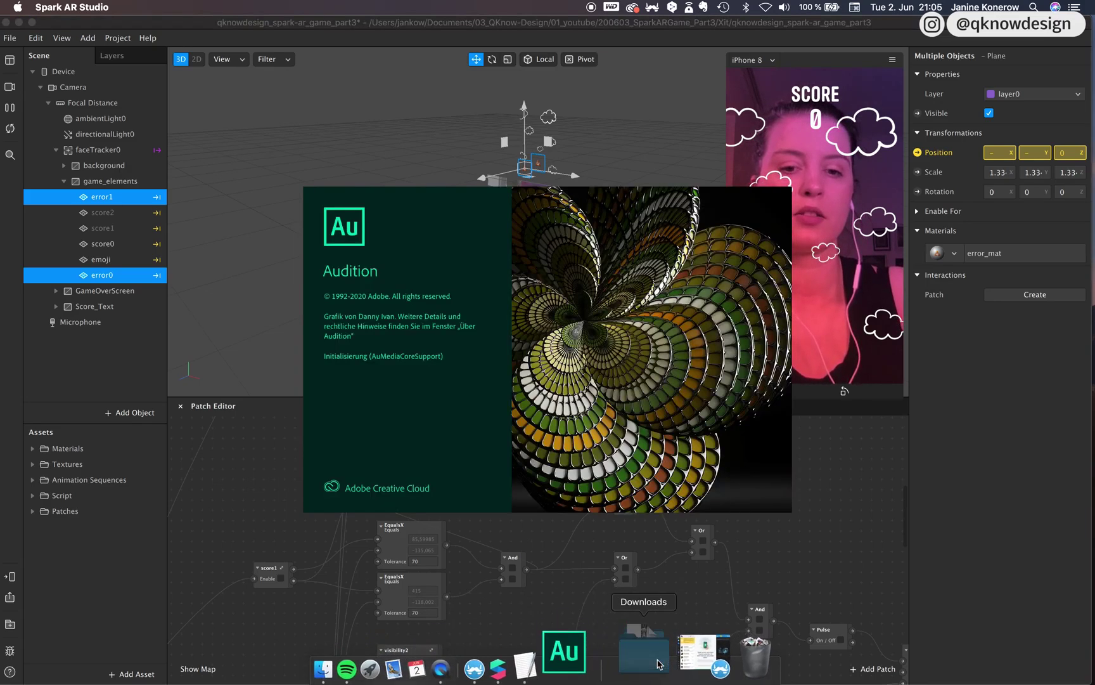
pyautogui.click(658, 664)
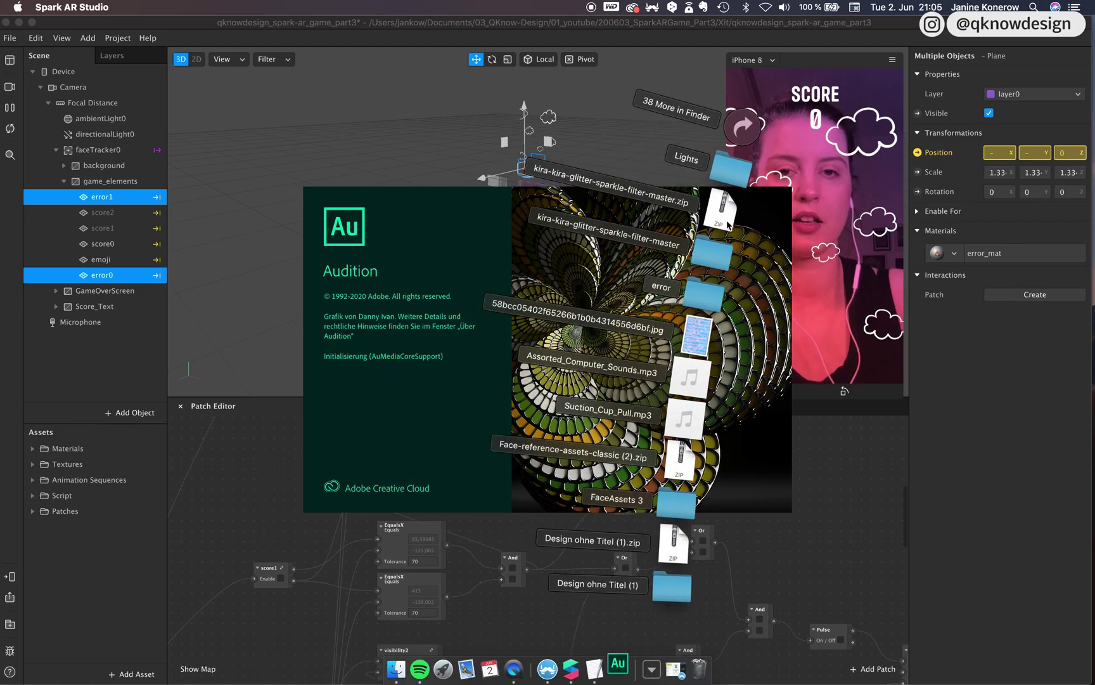
pyautogui.click(514, 396)
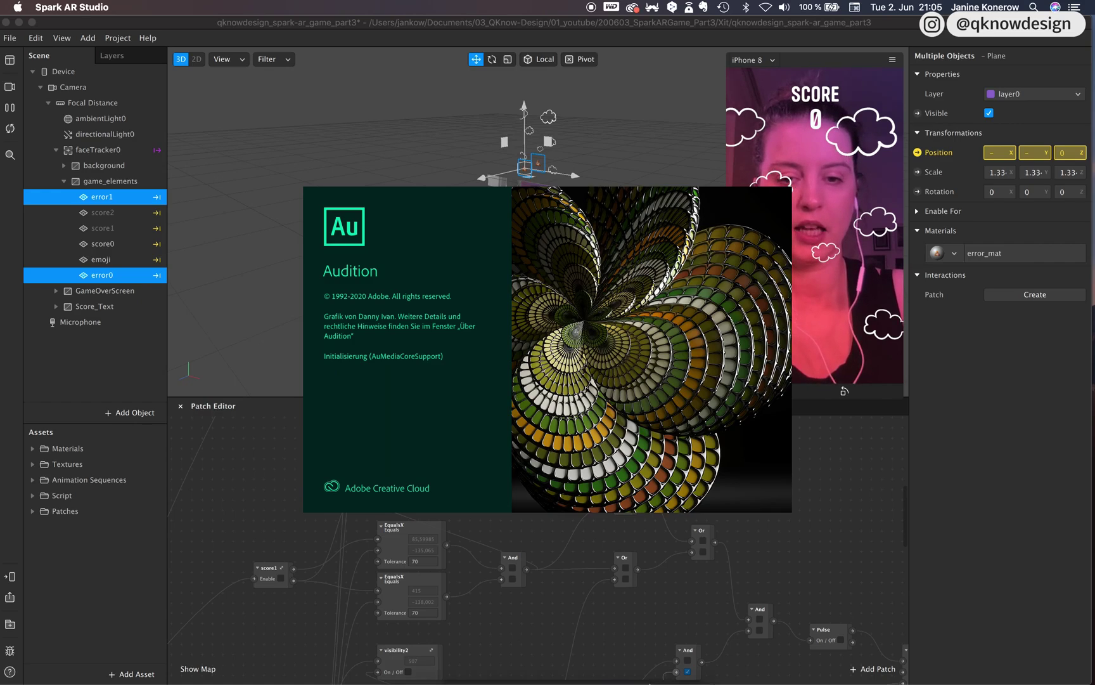
pyautogui.moveTo(655, 682)
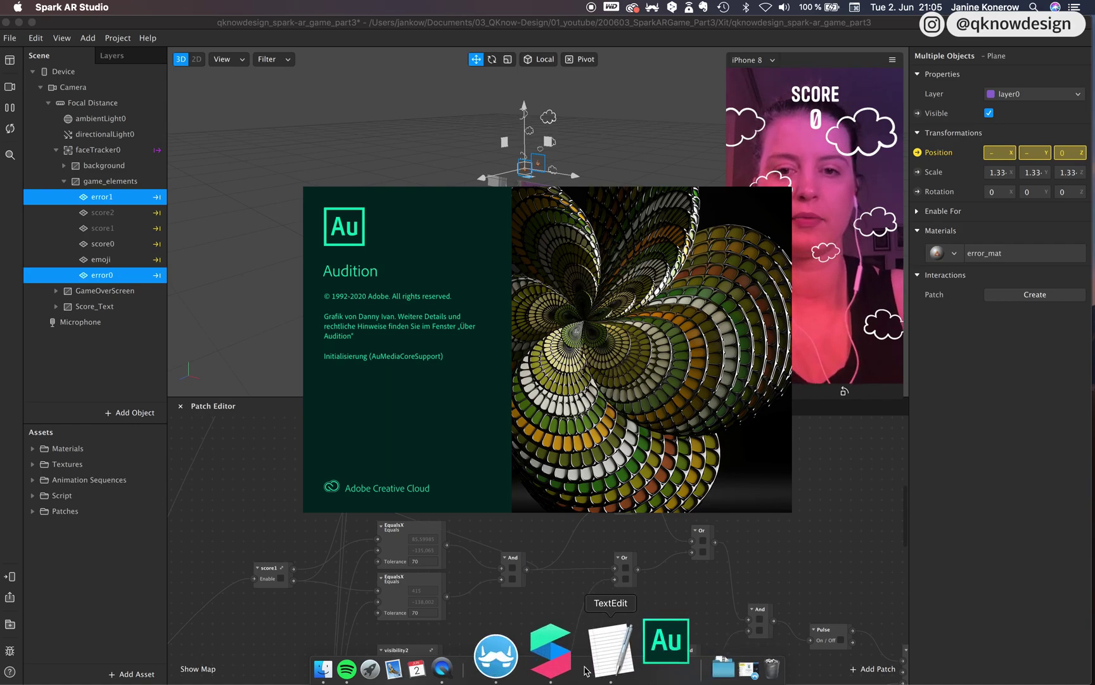
# Listen to score_sound_1.m4a and erroe_sound_1.m4a from the sounds folder in Quick Look.
pyautogui.click(403, 663)
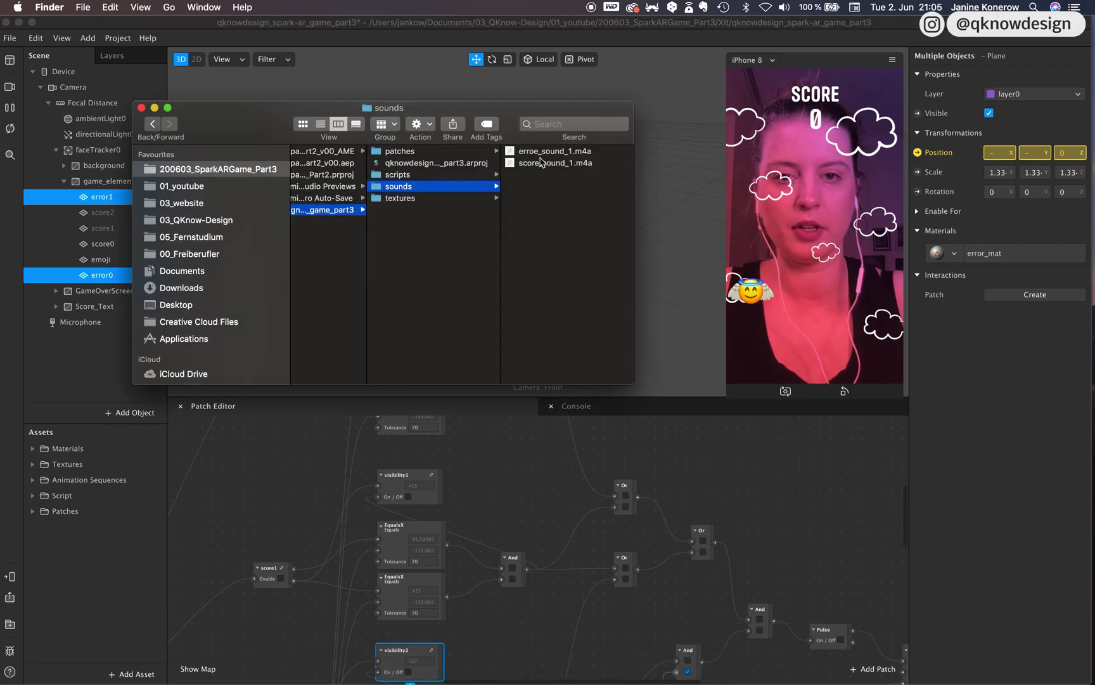
pyautogui.click(541, 162)
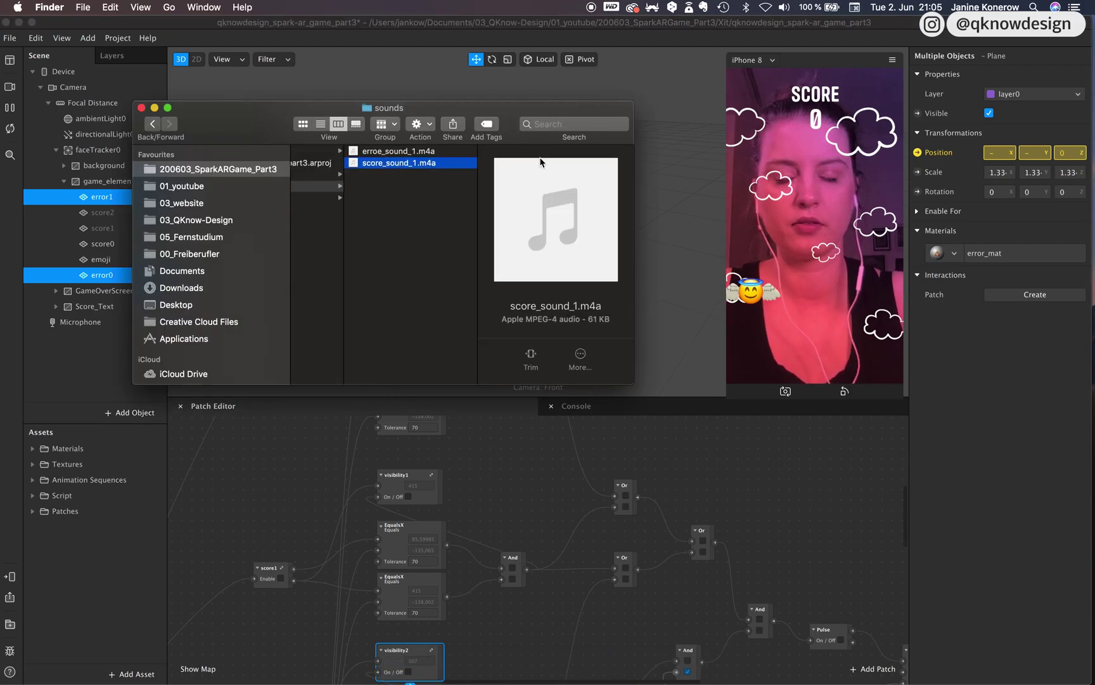
pyautogui.press('space')
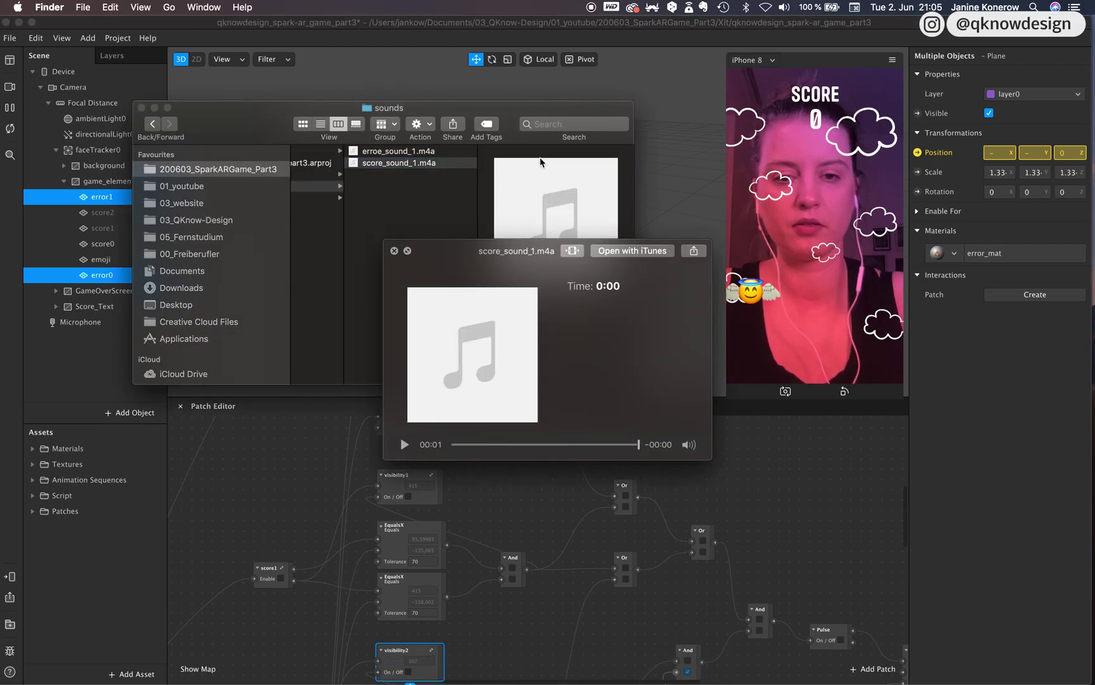
pyautogui.click(406, 153)
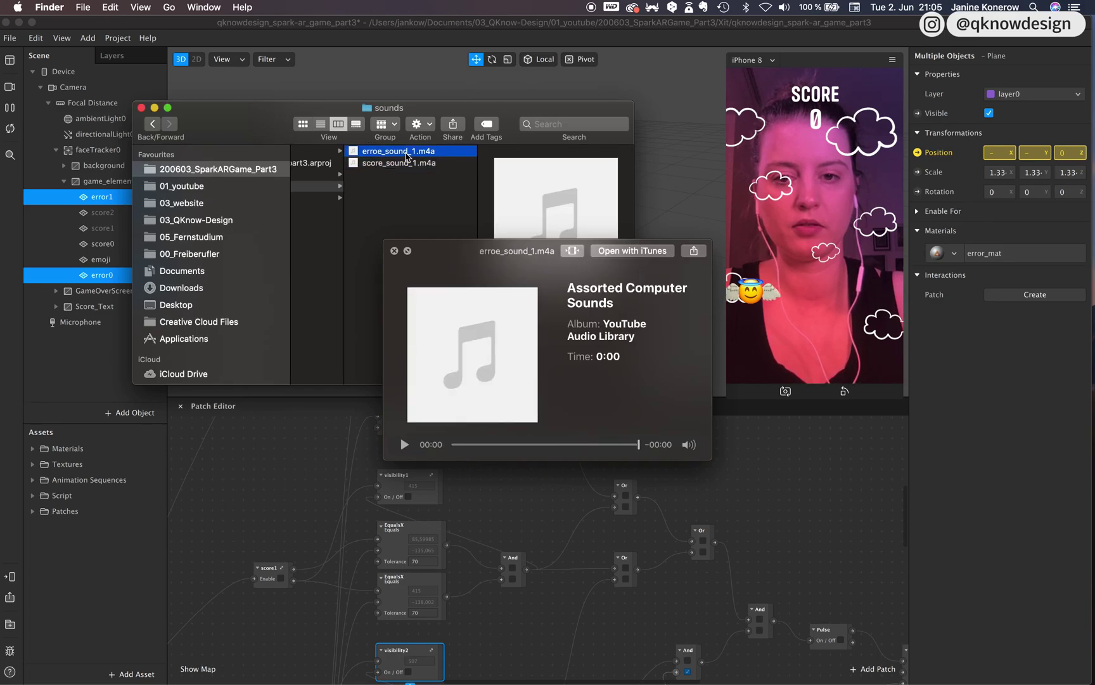
pyautogui.click(406, 164)
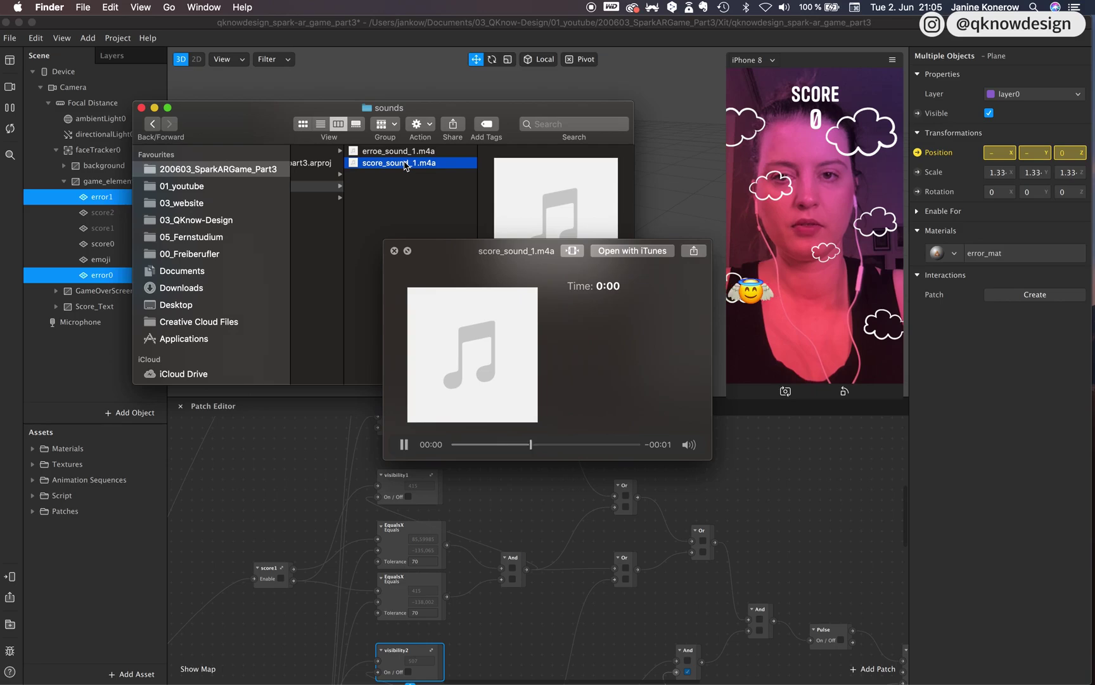
pyautogui.press('space')
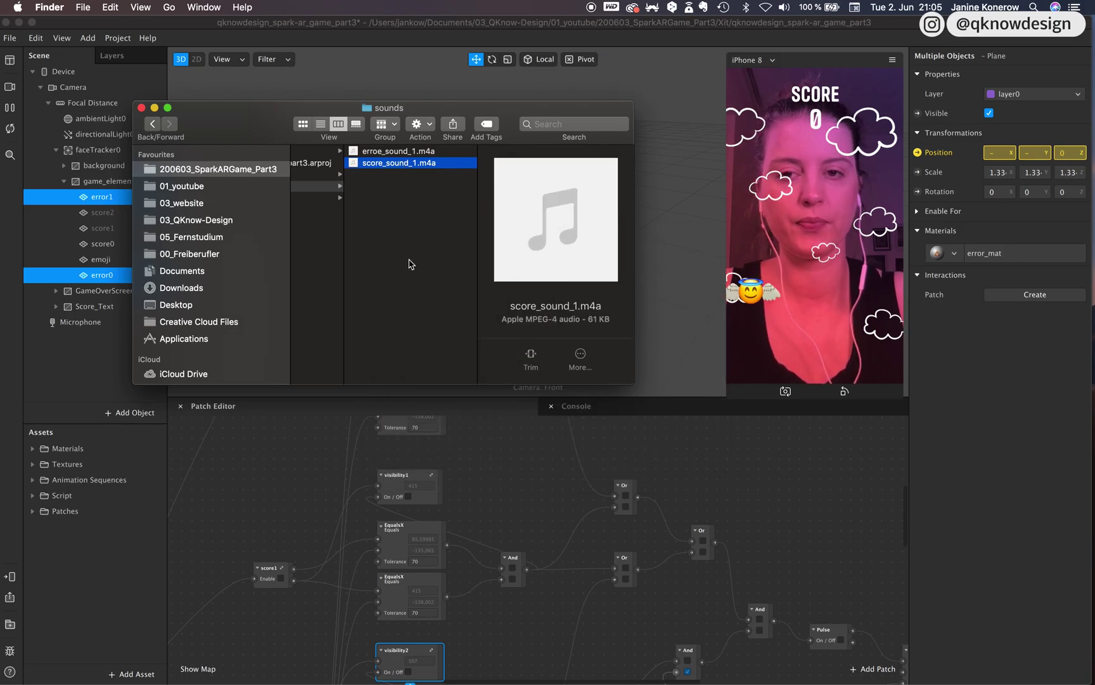
pyautogui.click(411, 263)
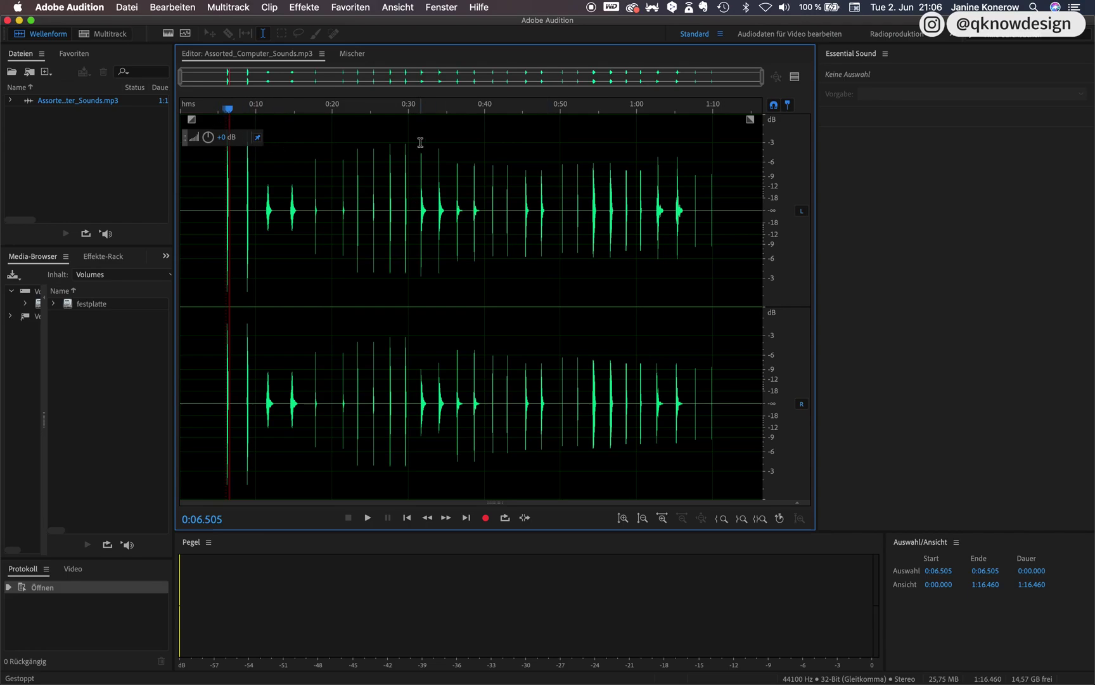
# Crop the waveform to its first 0.182-second click and bring up Save As.
pyautogui.scroll(4, 453, 124)
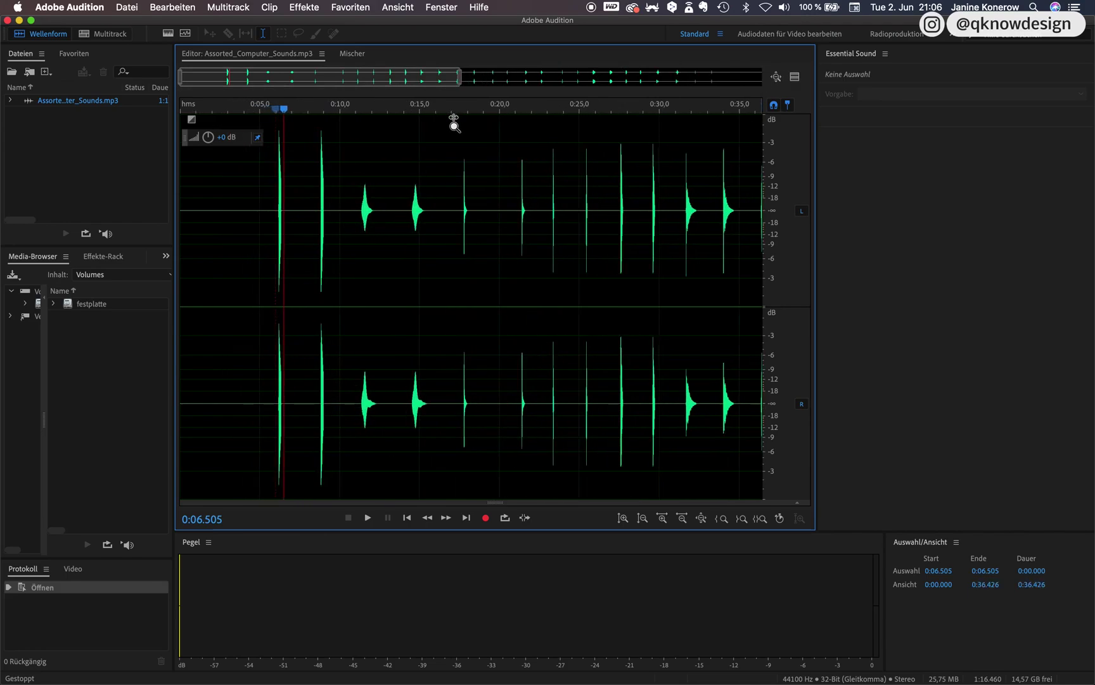
pyautogui.scroll(2, 454, 123)
pyautogui.moveTo(330, 147); pyautogui.dragTo(342, 143)
pyautogui.press('super+t')
pyautogui.press('super+t')
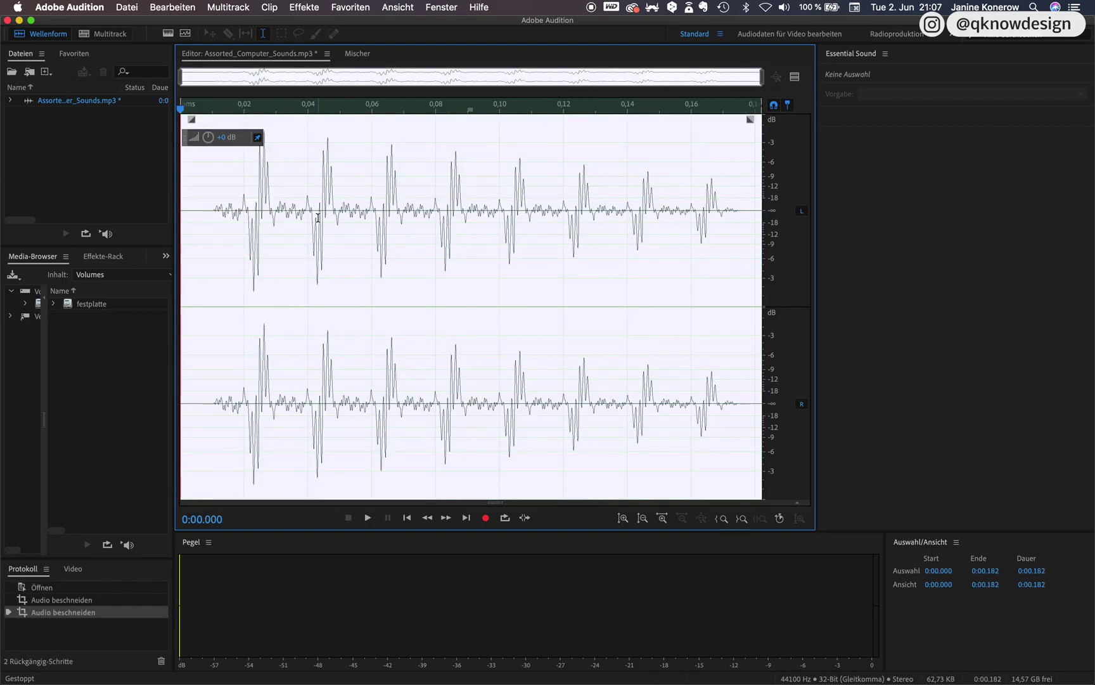
pyautogui.click(218, 274)
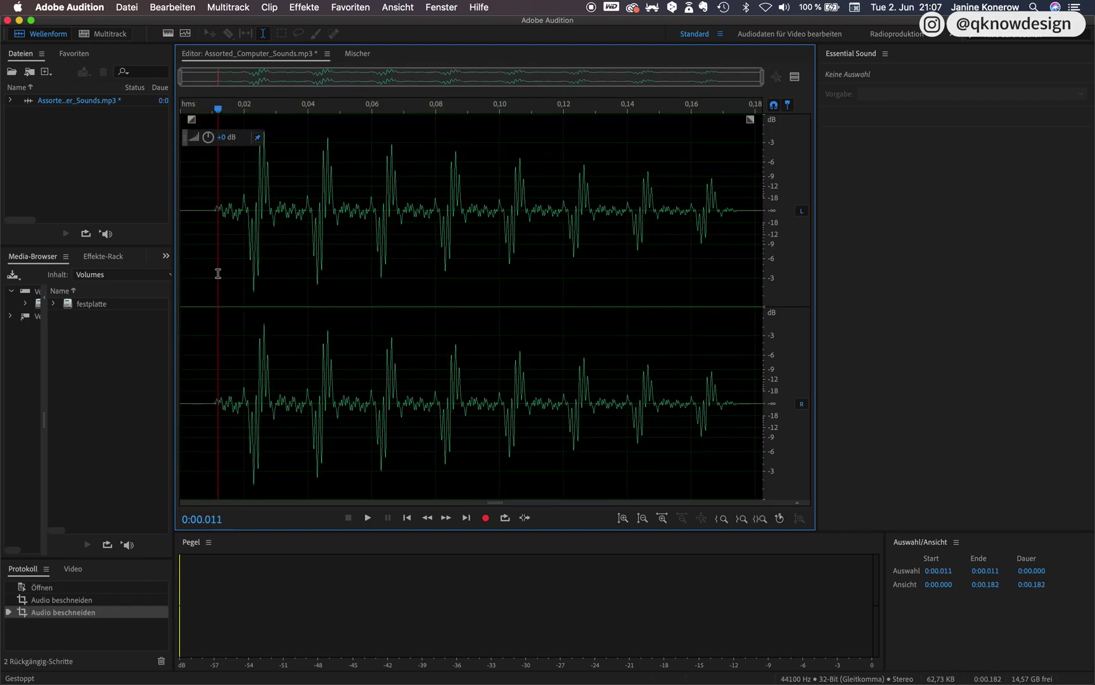
pyautogui.press('super+shift+s')
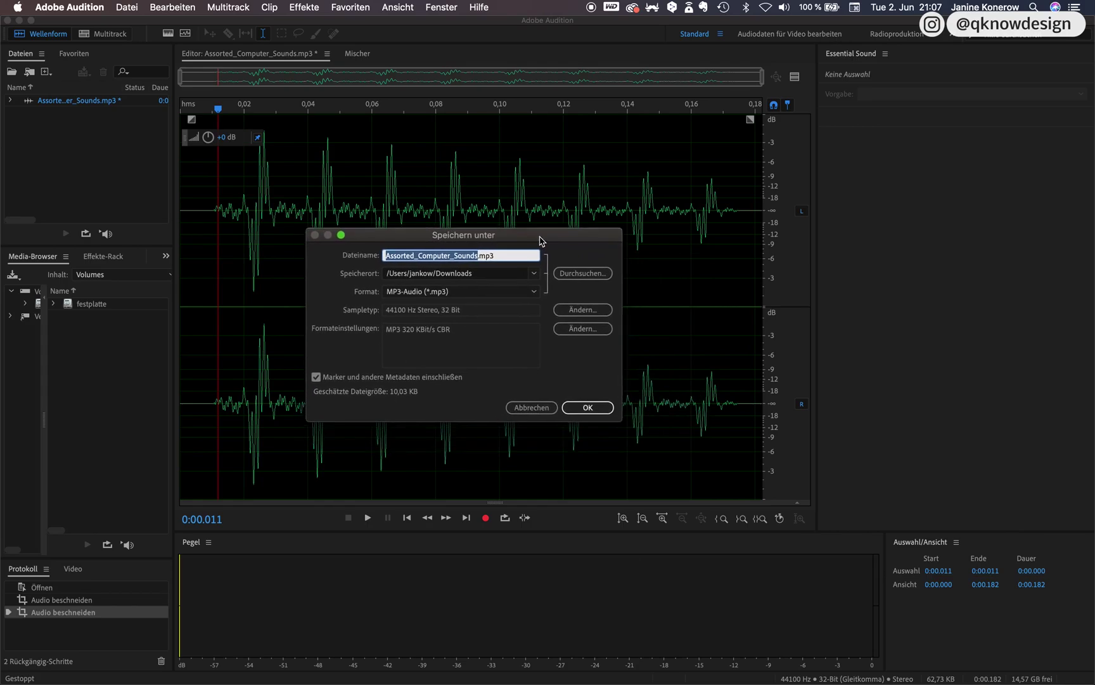
# Set the sample type to mono, 16-bit, 44100 Hz.
pyautogui.moveTo(542, 236); pyautogui.dragTo(553, 225)
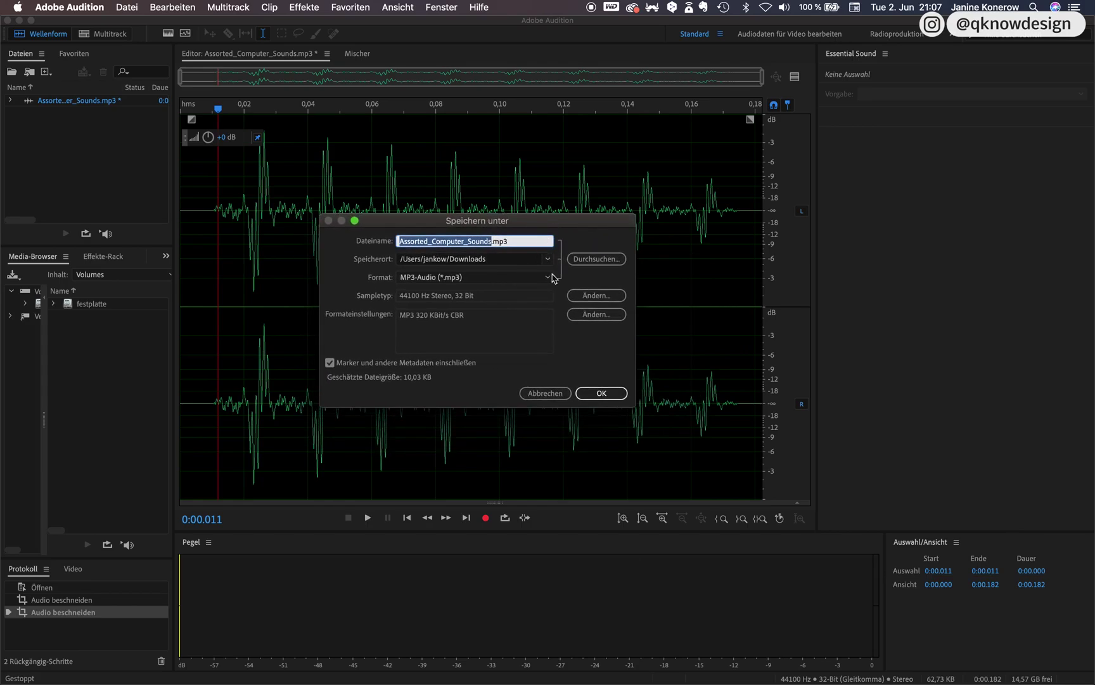
pyautogui.click(519, 297)
pyautogui.click(590, 297)
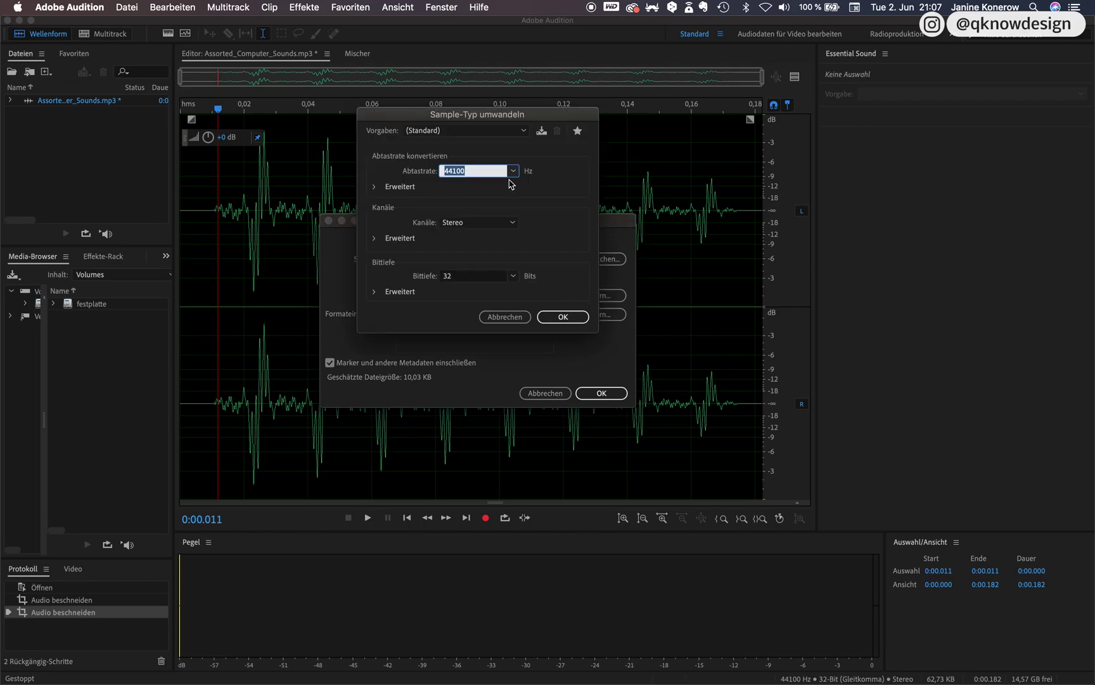
pyautogui.click(512, 222)
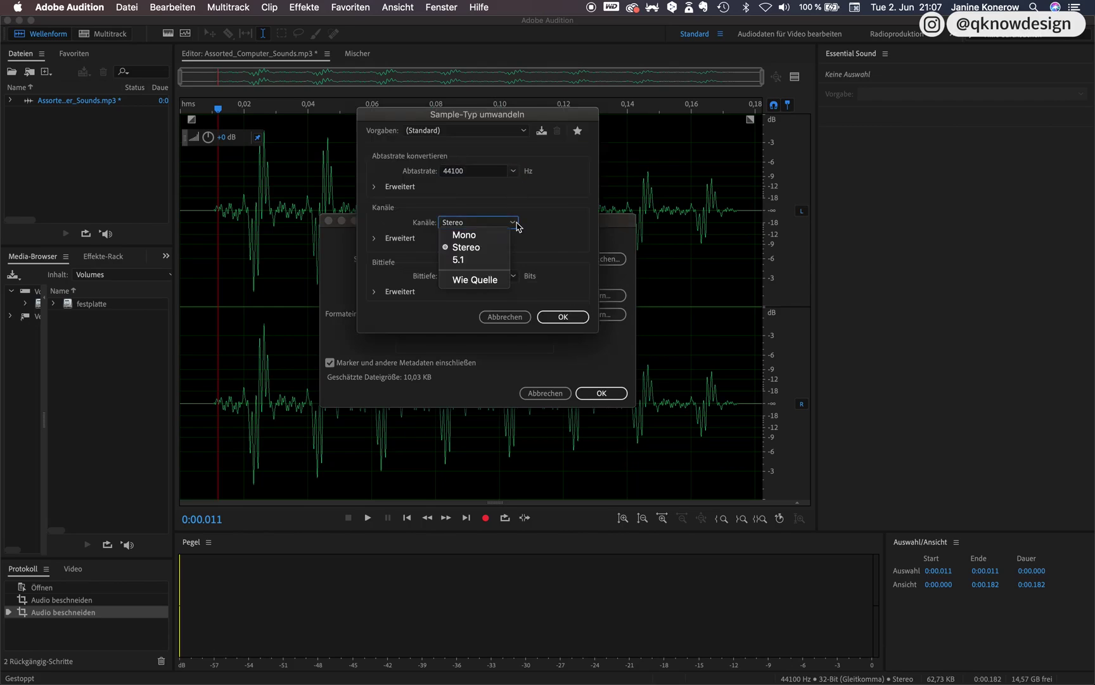
pyautogui.click(482, 233)
pyautogui.click(512, 275)
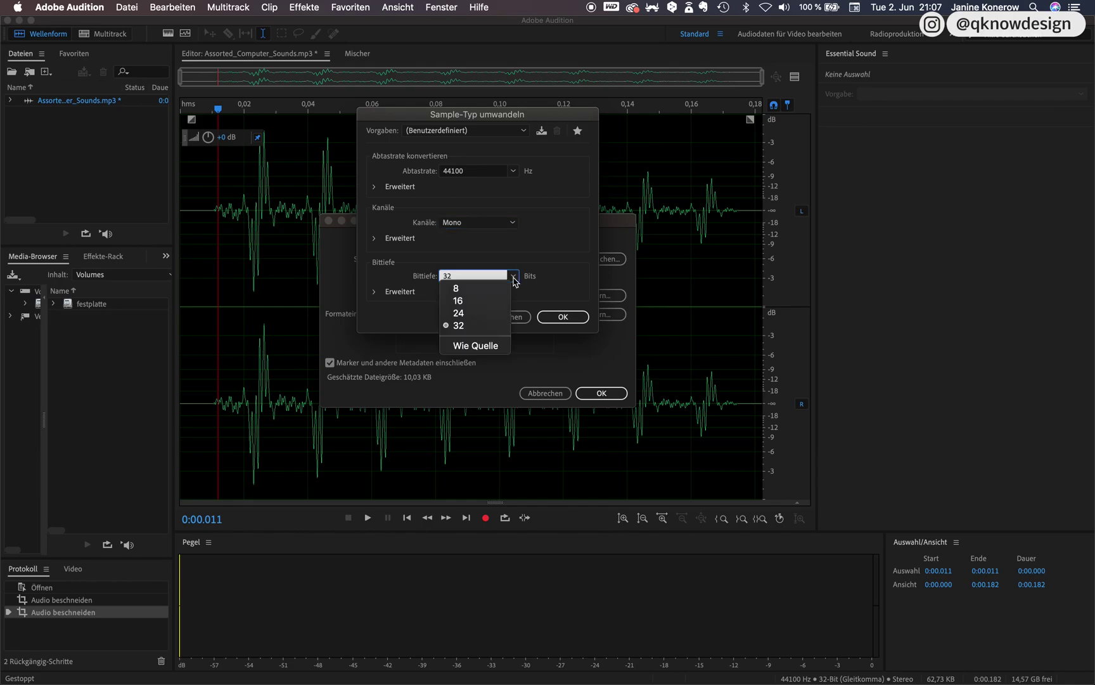
pyautogui.press('Escape')
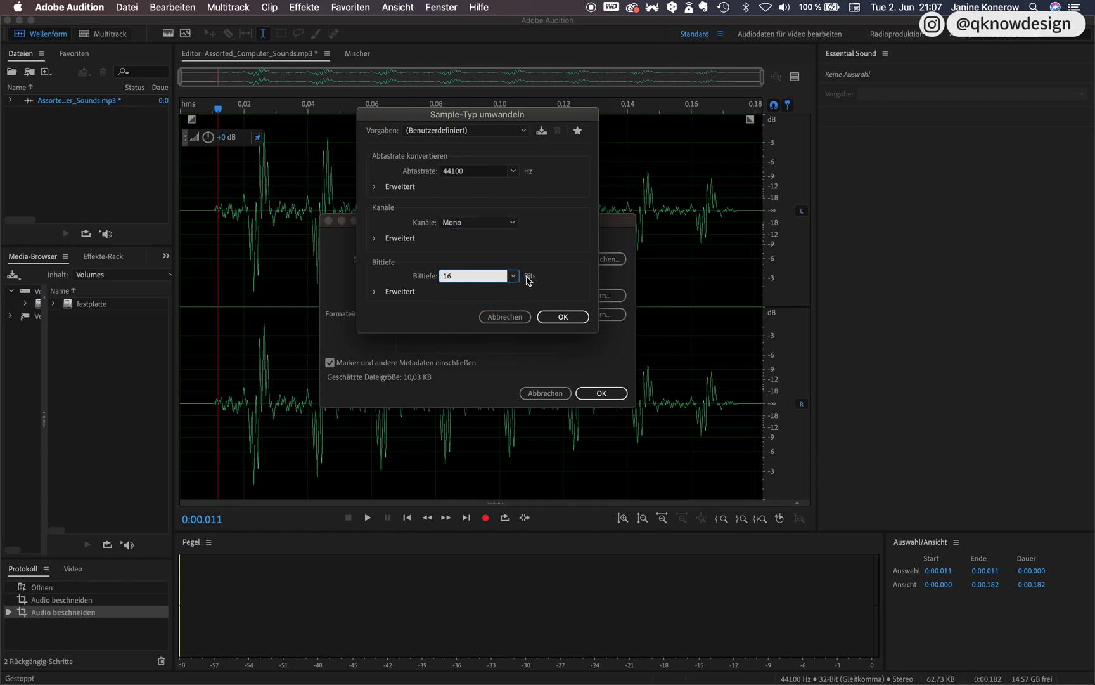
pyautogui.click(515, 174)
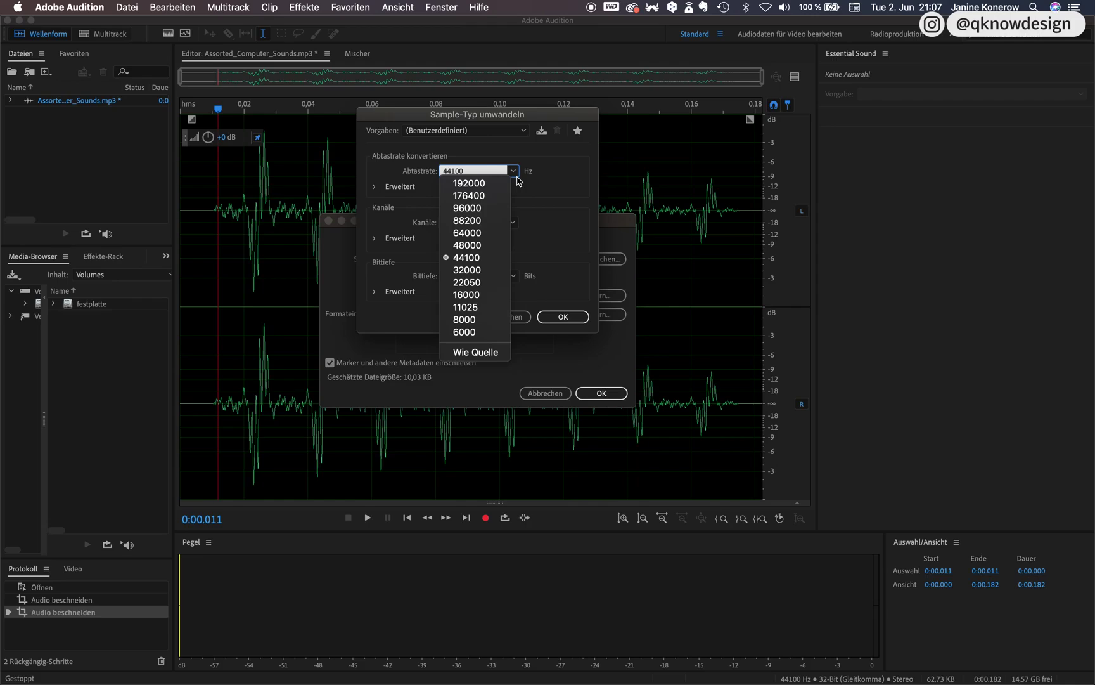
pyautogui.click(549, 252)
pyautogui.click(578, 317)
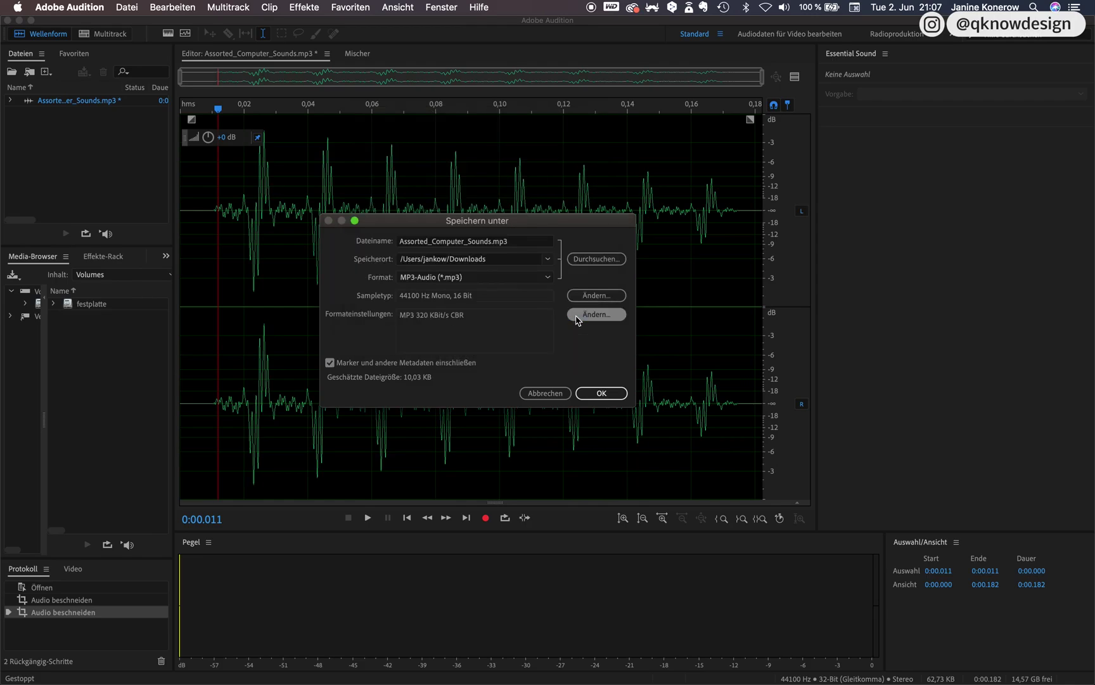
# Set the output format to Apple Audio Toolbox (m4a).
pyautogui.click(515, 243)
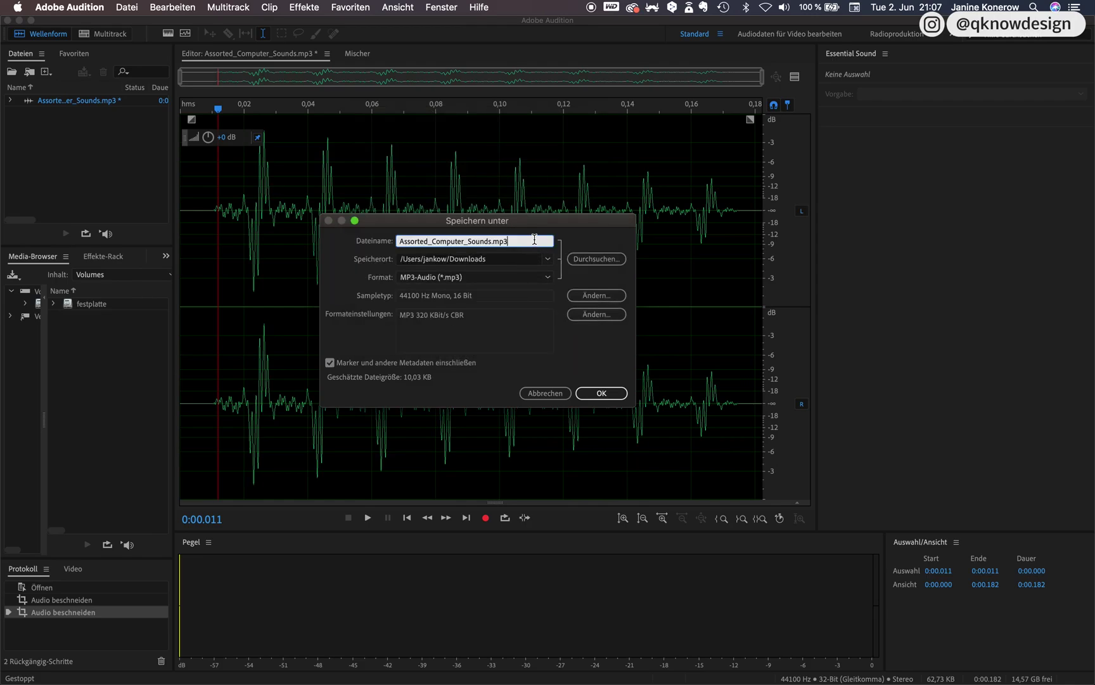
pyautogui.click(527, 279)
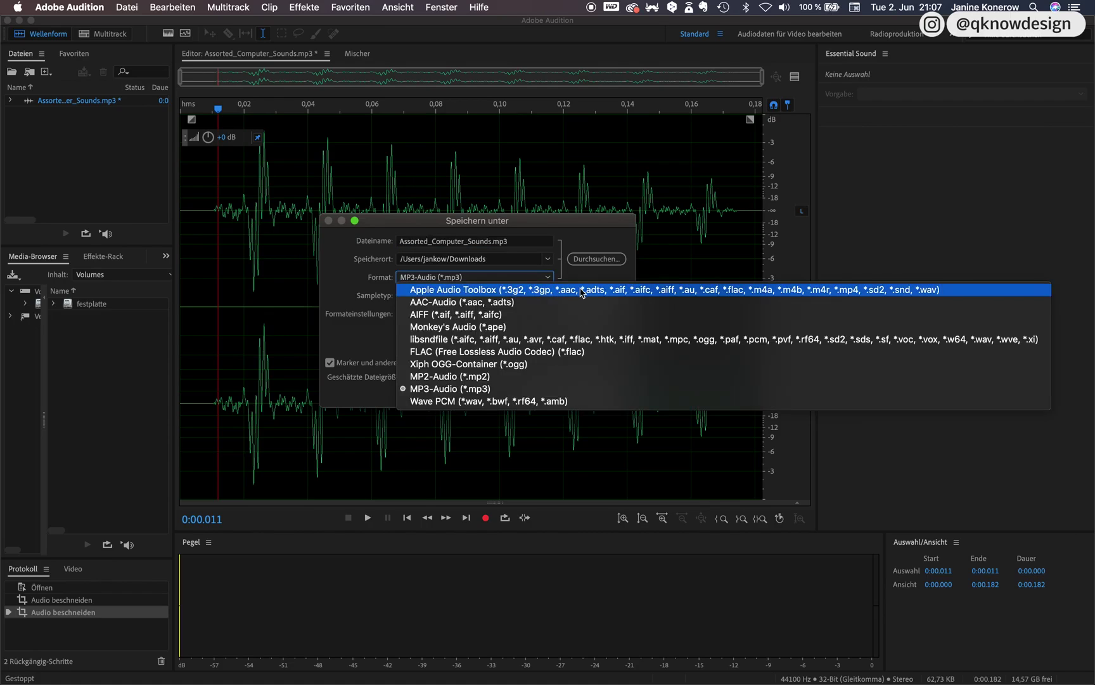
pyautogui.click(771, 296)
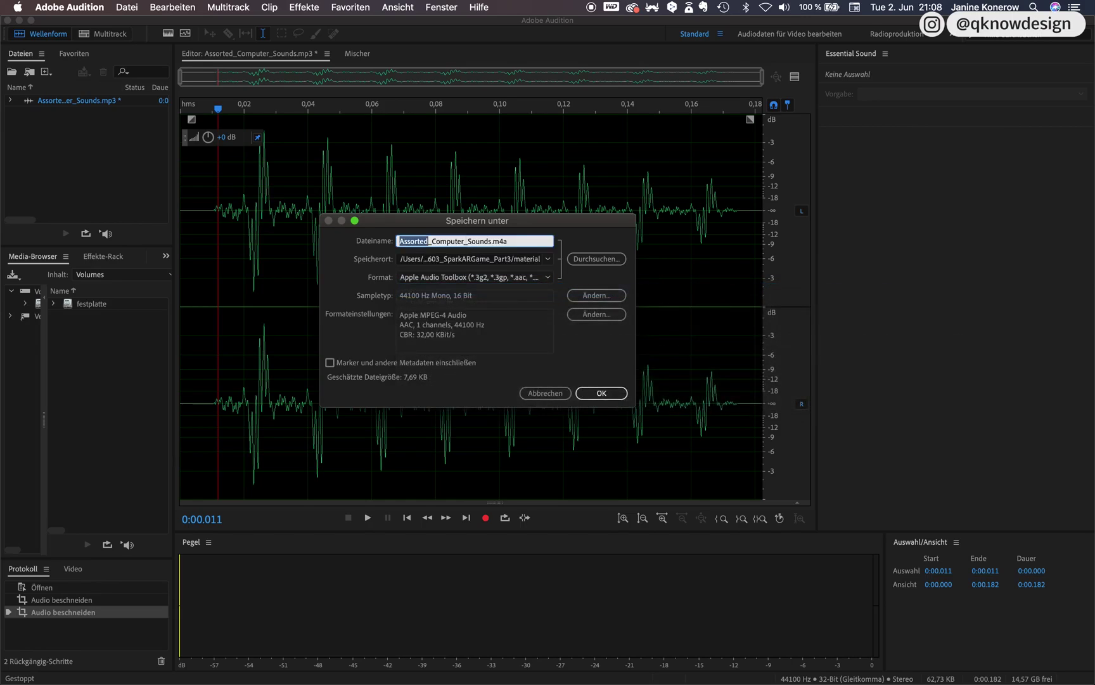
# Rename the file to Error-Sounds.m4a and save it, accepting the lossy-format warning.
pyautogui.click(524, 241)
pyautogui.doubleClick(415, 241)
pyautogui.write('Error')
pyautogui.moveTo(454, 241); pyautogui.dragTo(422, 241)
pyautogui.press('BackSpace')
pyautogui.write('-')
pyautogui.click(602, 394)
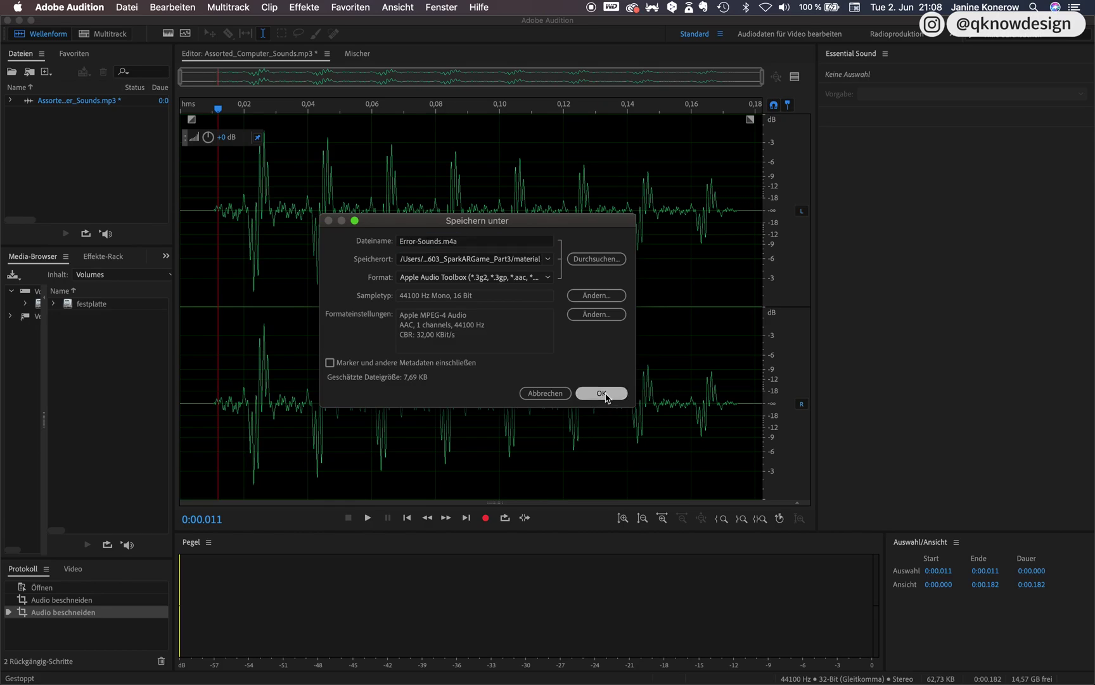
pyautogui.click(606, 352)
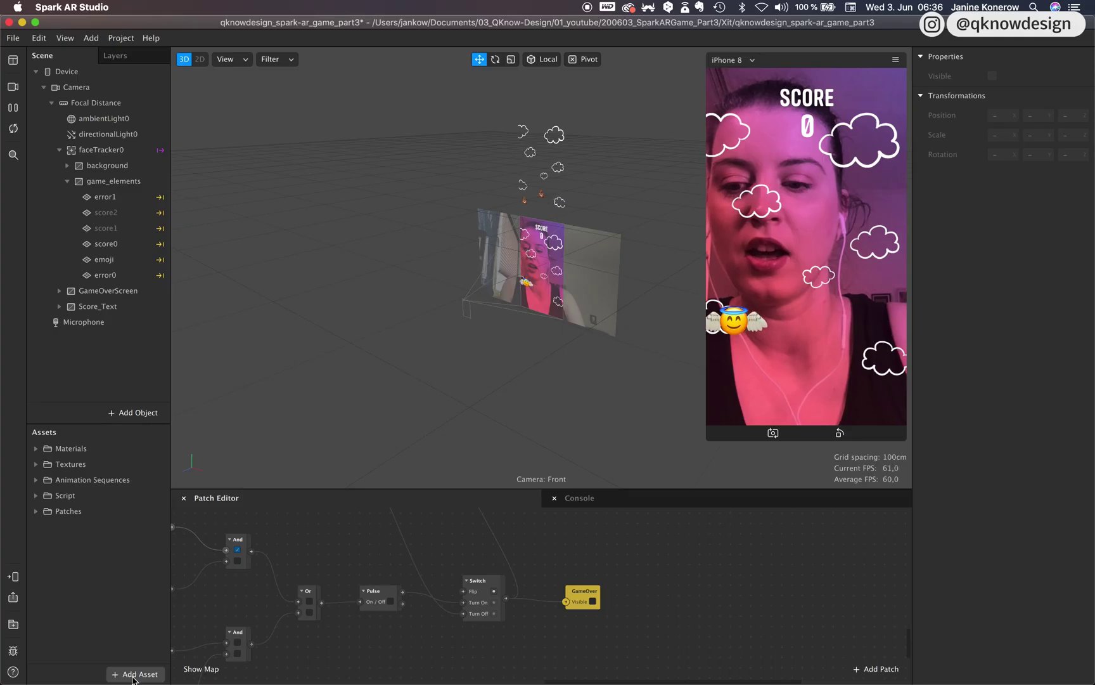
pyautogui.click(134, 674)
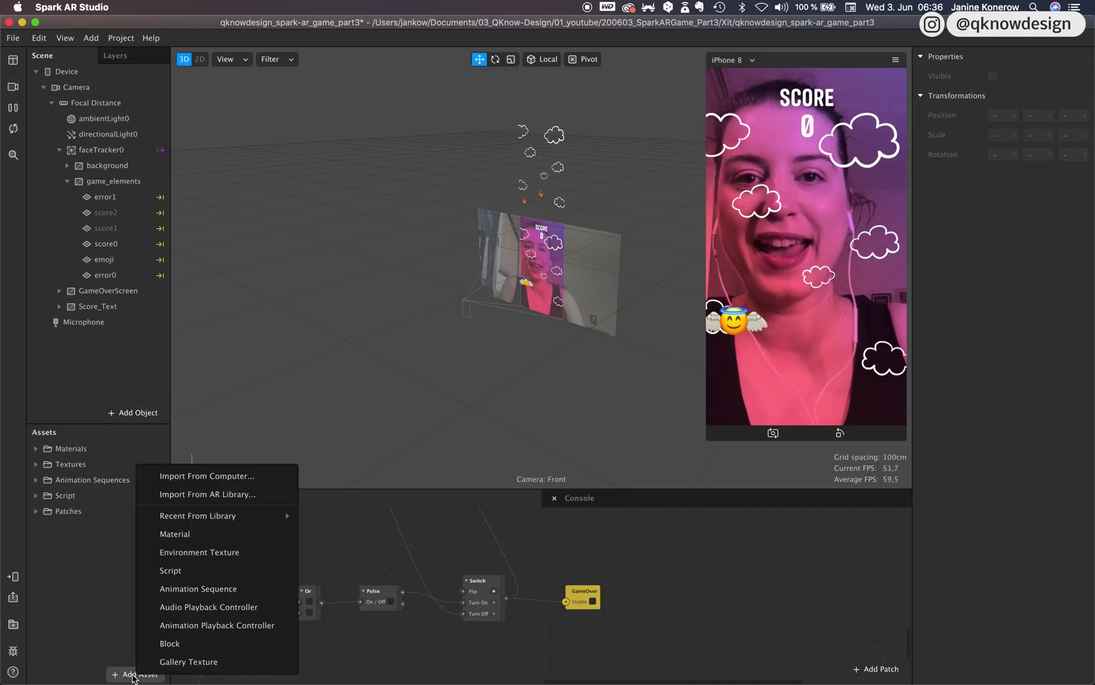
# Import Error-Sounds.m4a and score_sound_1.m4a from the material folder, previewing Error-Sounds first.
pyautogui.click(212, 476)
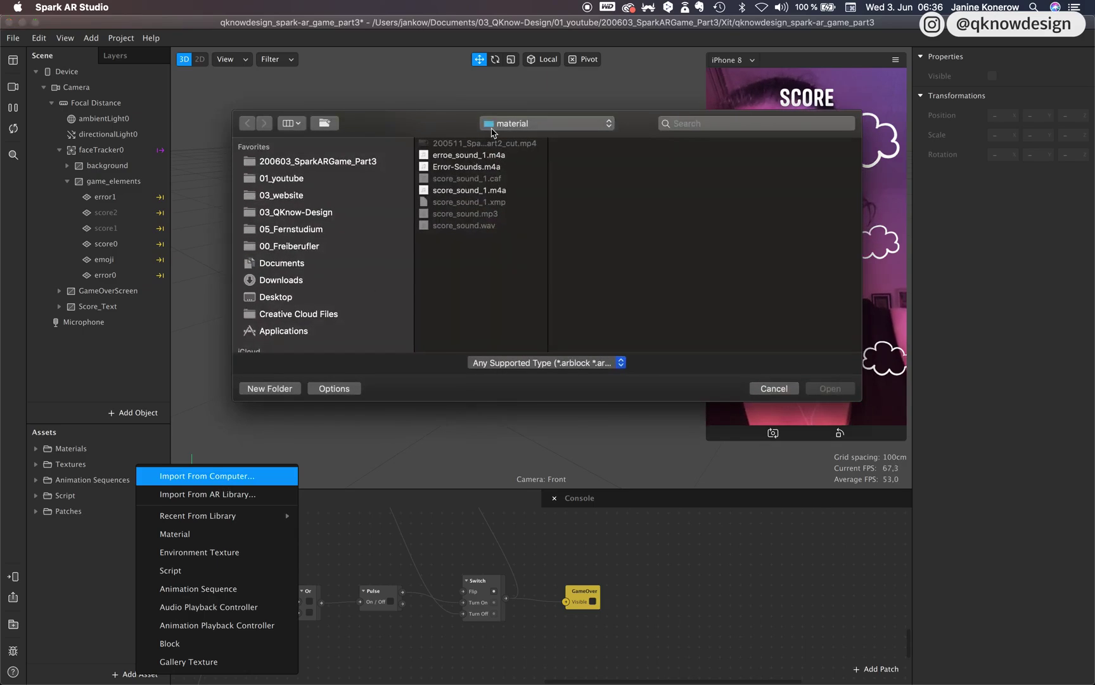
pyautogui.moveTo(454, 126); pyautogui.dragTo(291, 151)
pyautogui.click(312, 178)
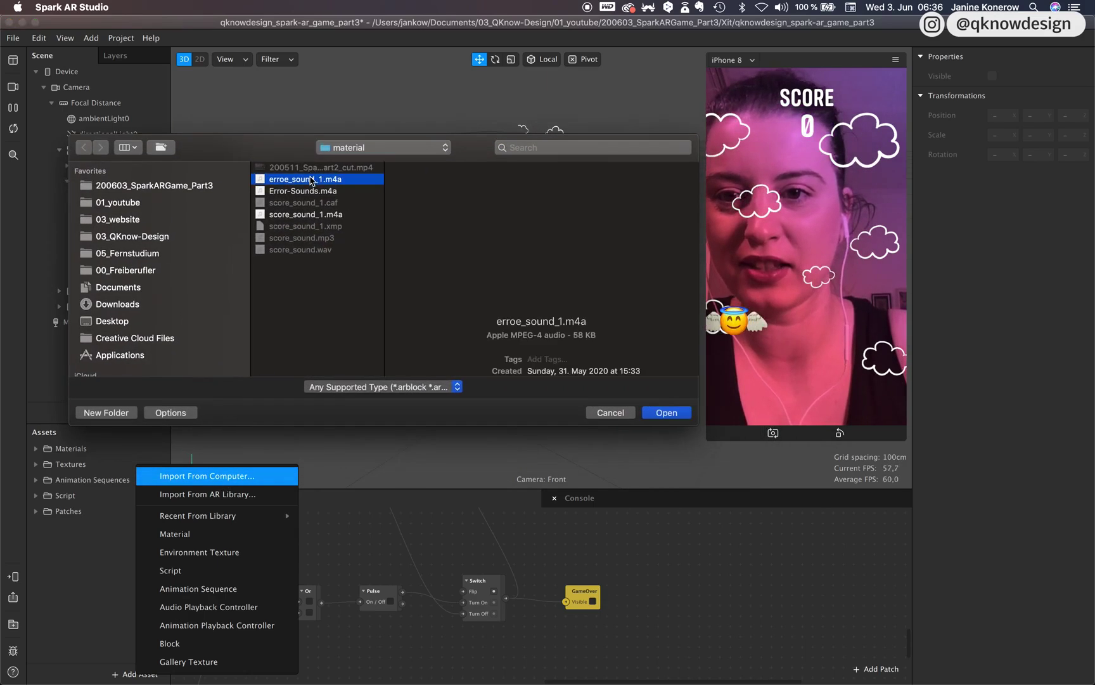
pyautogui.click(328, 191)
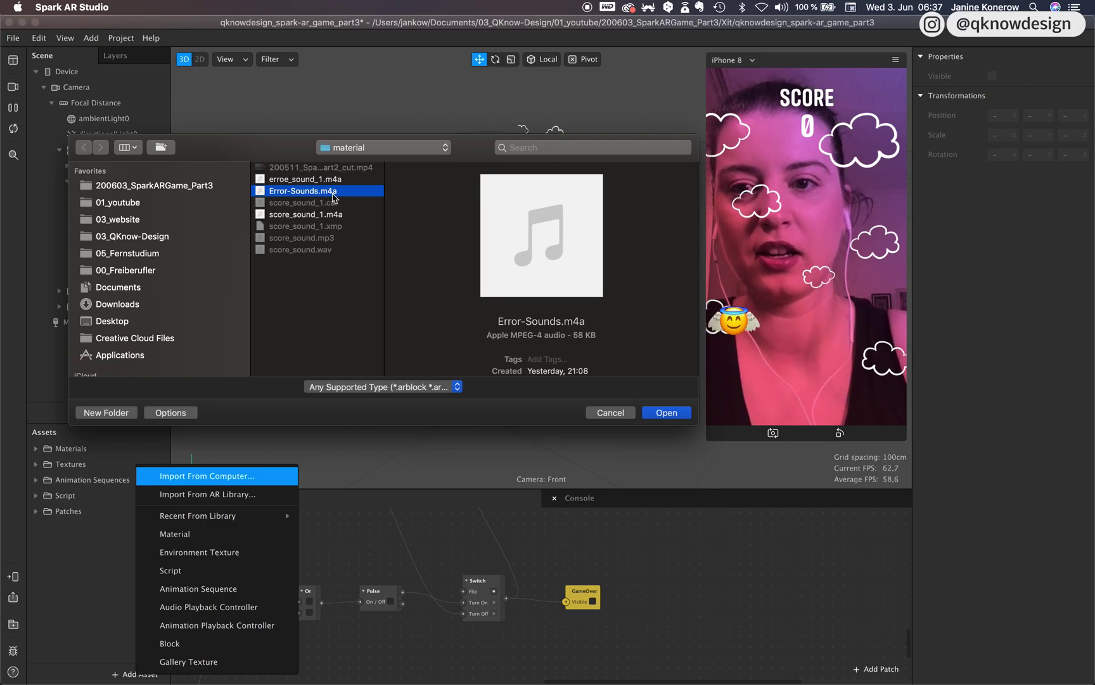
pyautogui.press('space')
pyautogui.press('space')
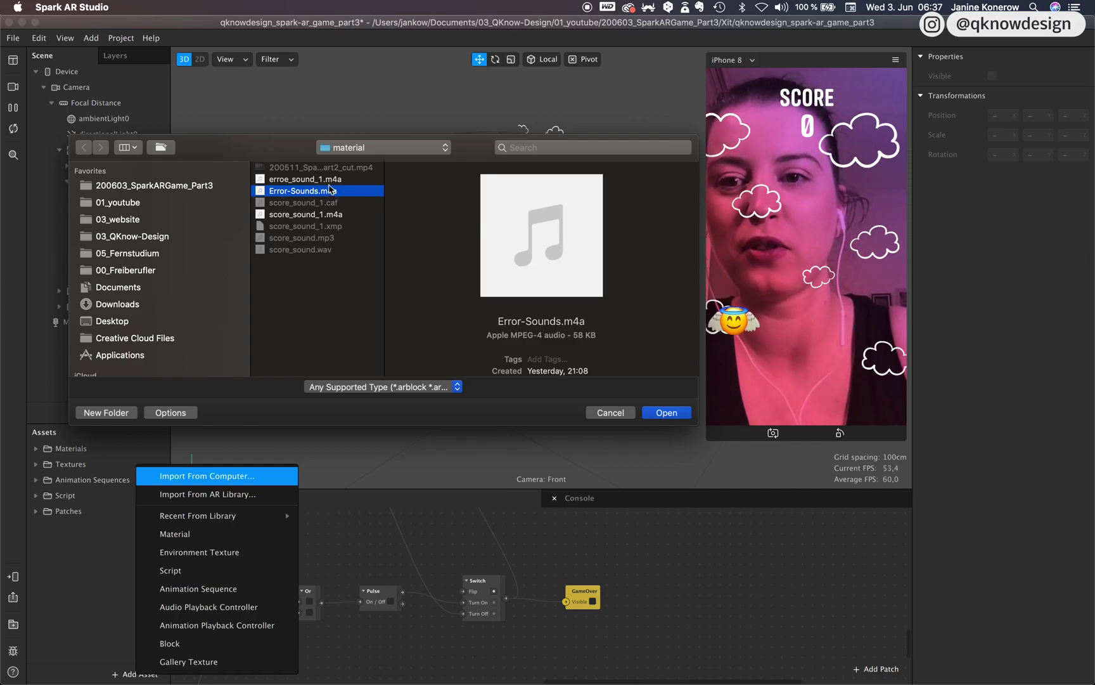
pyautogui.keyDown('super'); pyautogui.click(329, 217); pyautogui.keyUp('super')
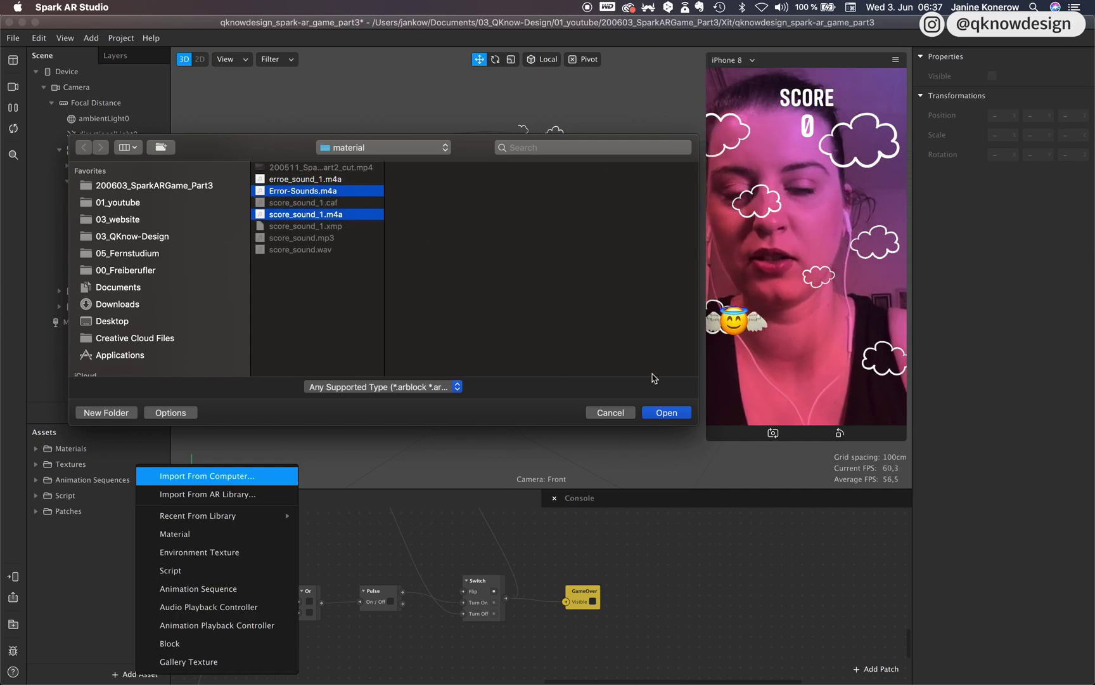
pyautogui.click(676, 413)
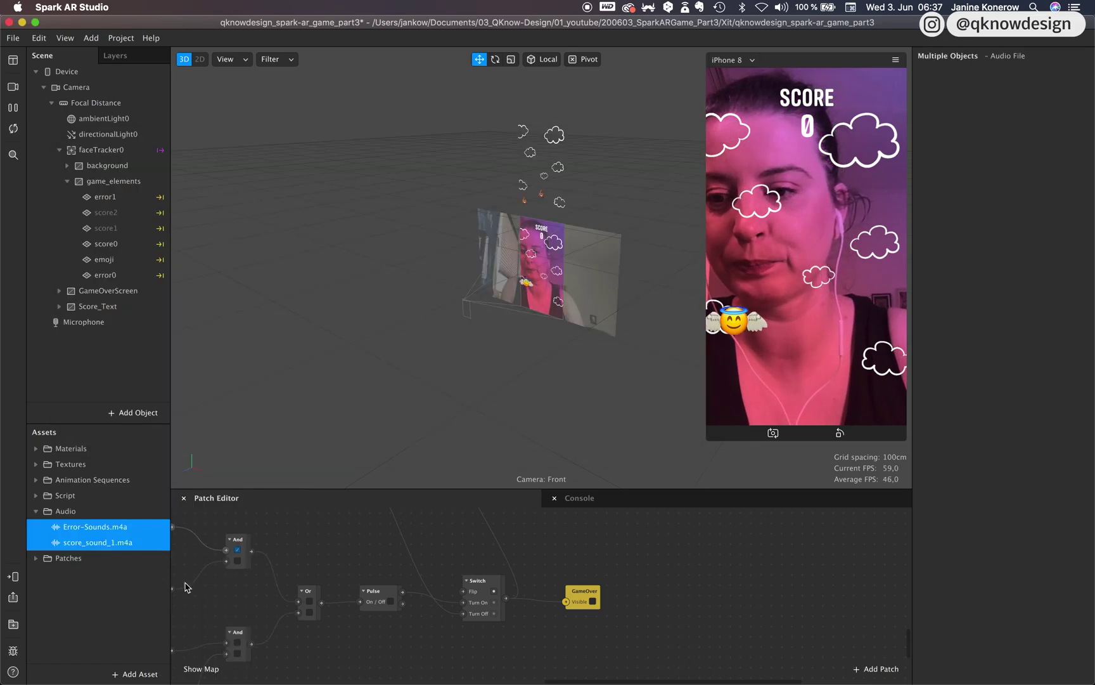
# Insert a Speaker object into the scene and duplicate it, giving speaker0 and speaker1.
pyautogui.click(98, 604)
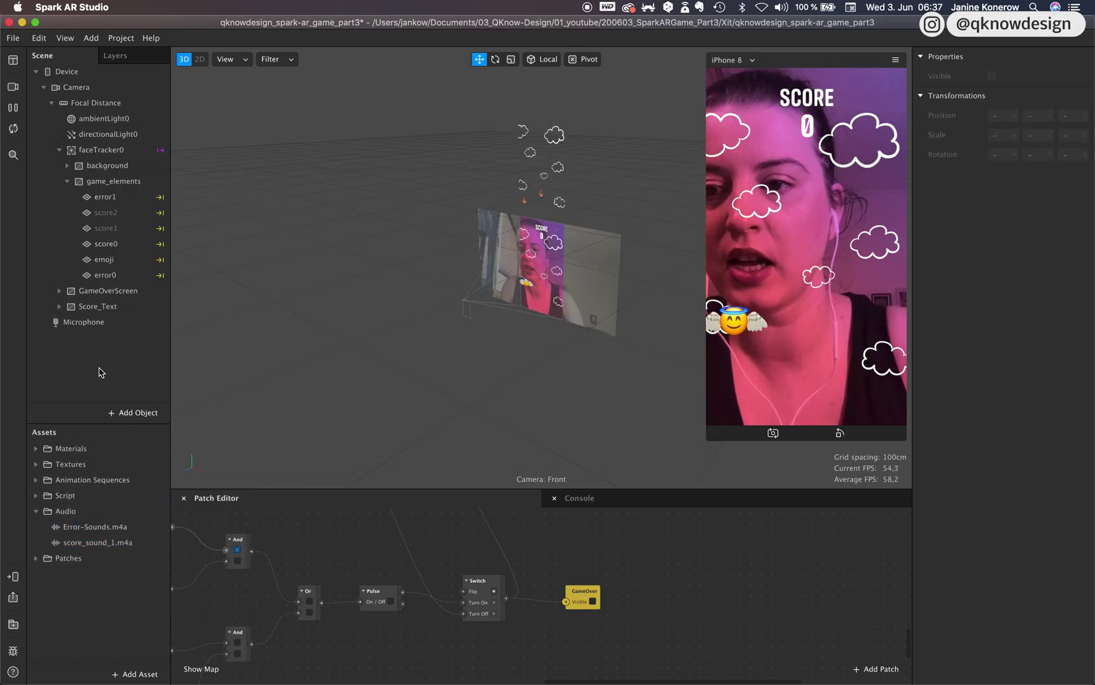
pyautogui.click(136, 413)
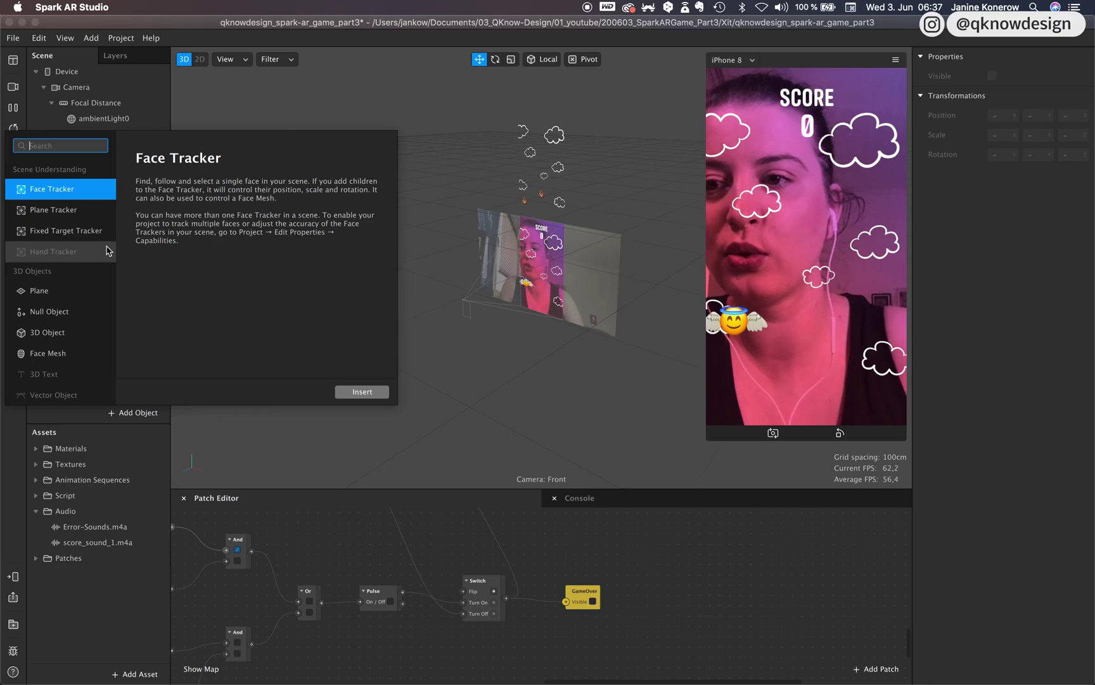
pyautogui.write('so')
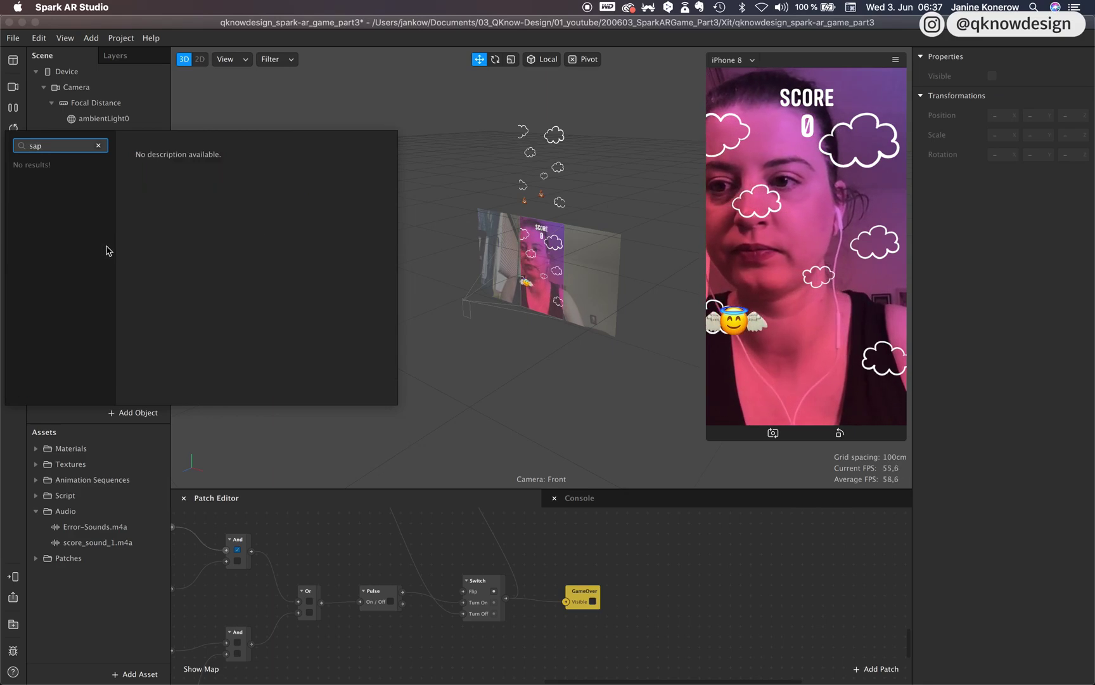
pyautogui.press('BackSpace')
pyautogui.click(81, 191)
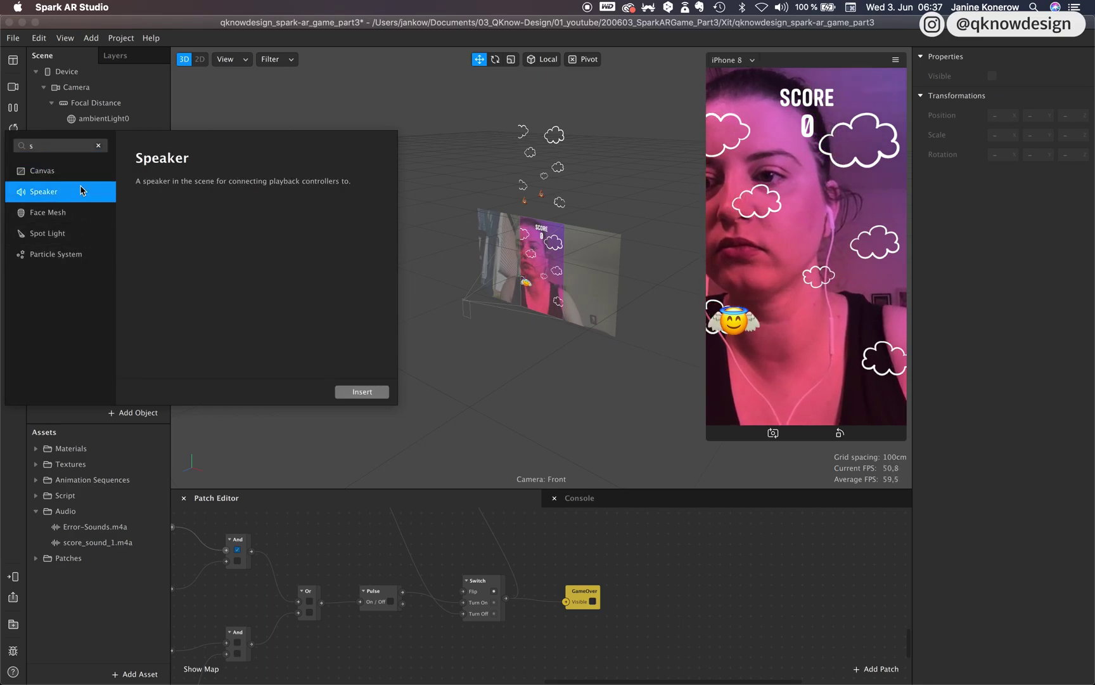
pyautogui.click(362, 392)
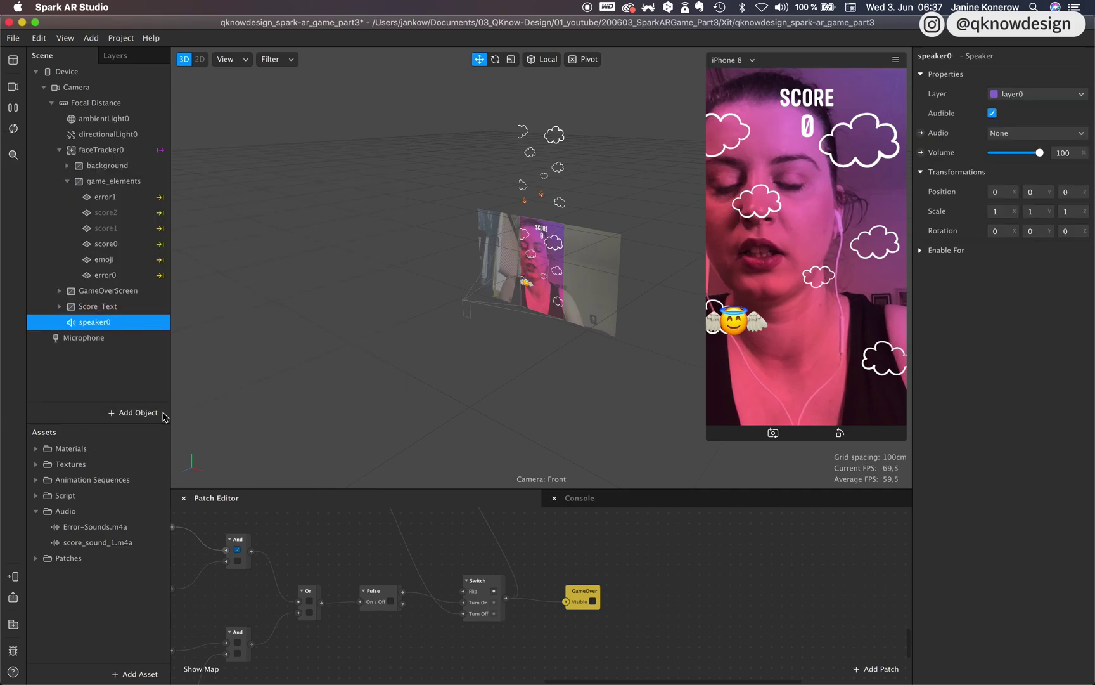
pyautogui.click(123, 371)
pyautogui.click(109, 323)
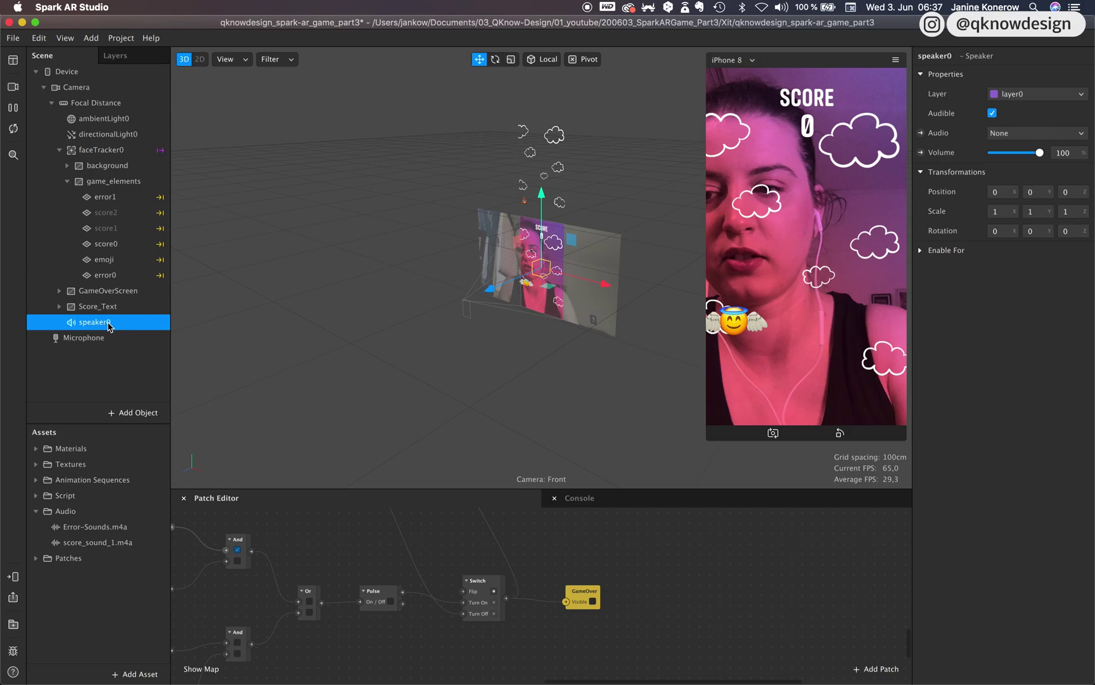
pyautogui.press('super+d')
# Rename speaker0 to speaker_error and start renaming speaker1.
pyautogui.doubleClick(95, 322)
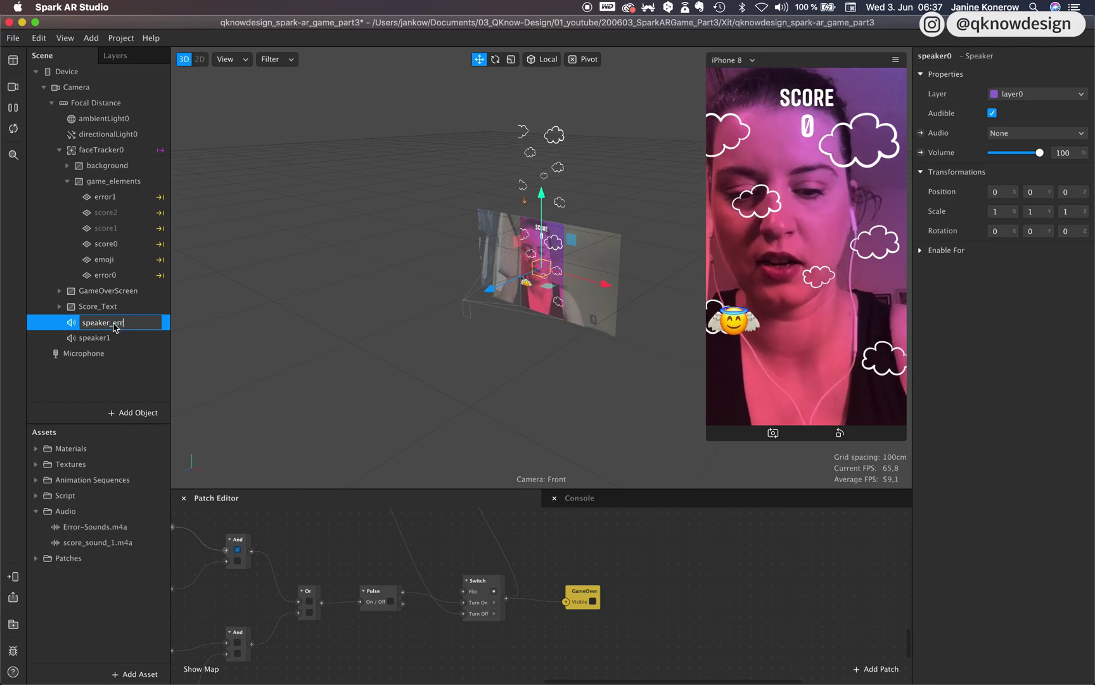
pyautogui.write('speaker_error')
pyautogui.press('Return')
pyautogui.doubleClick(115, 338)
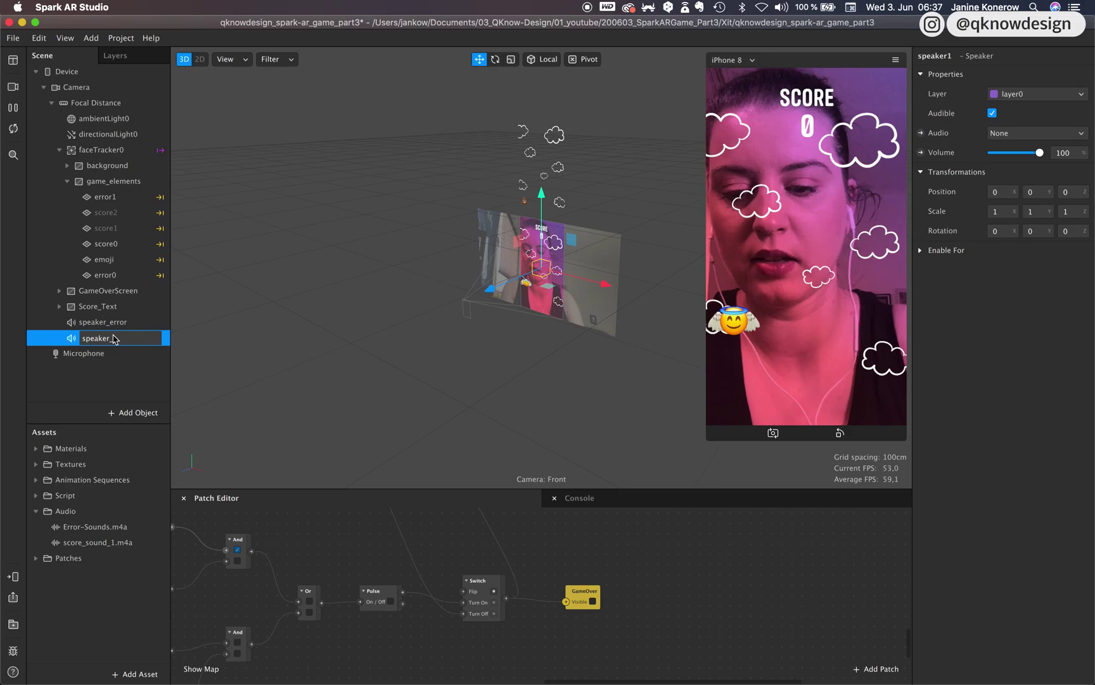
# Finish renaming the second speaker to speaker_score.
pyautogui.write('speaker_score')
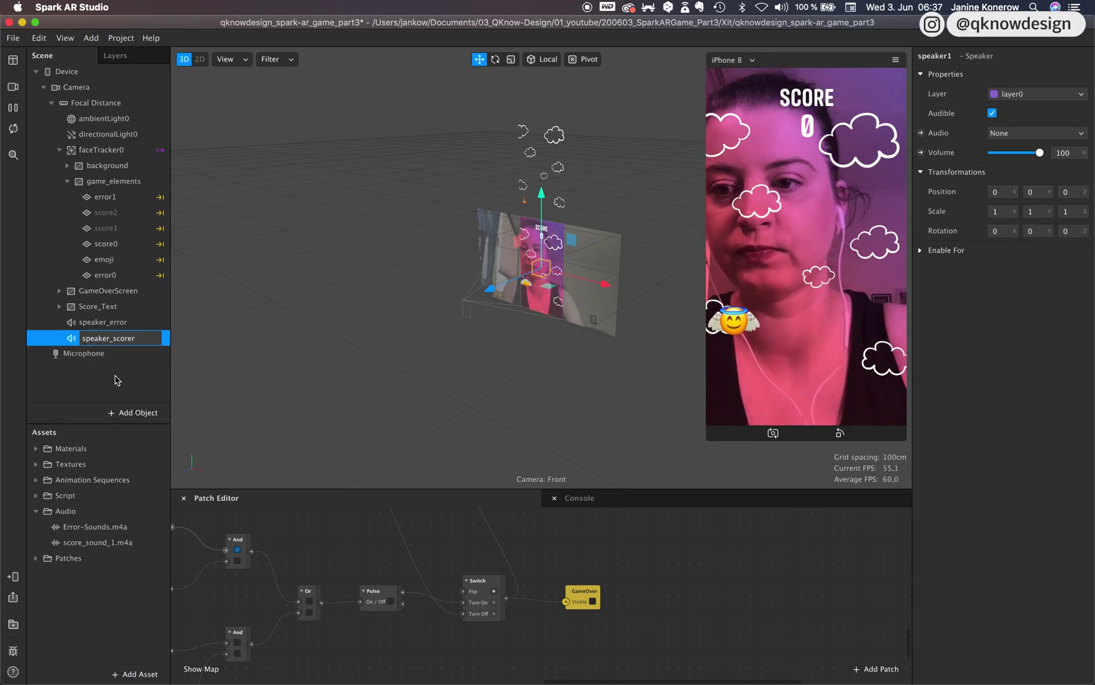
pyautogui.click(178, 383)
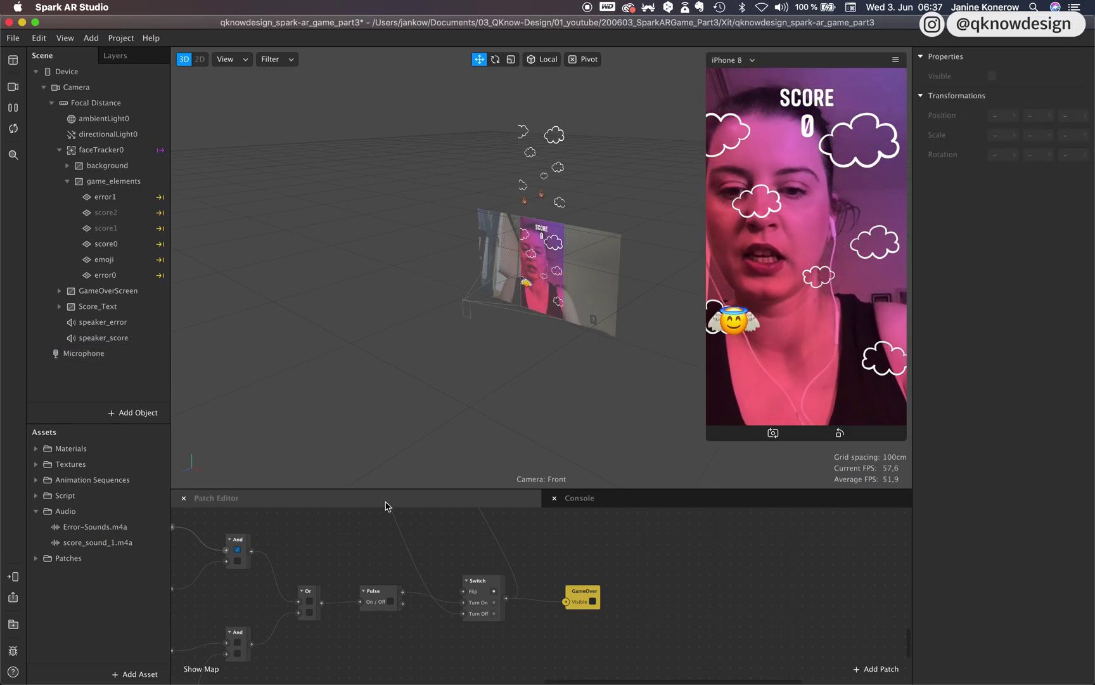
pyautogui.scroll(-5, 554, 628)
pyautogui.scroll(1, 554, 628)
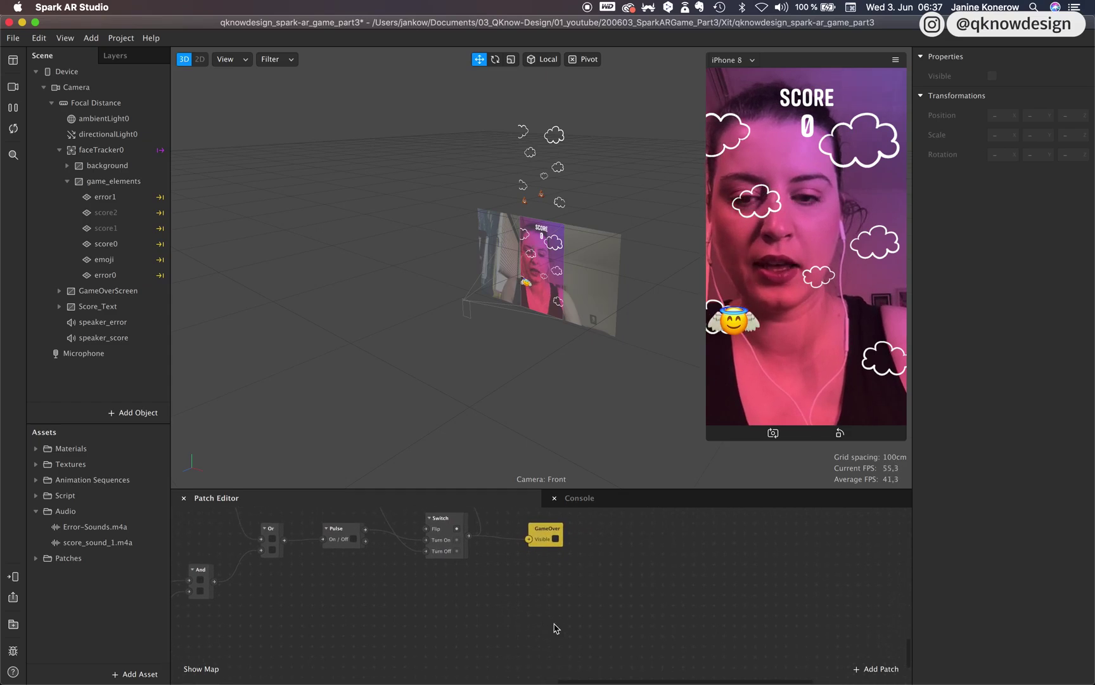
pyautogui.scroll(2, 532, 612)
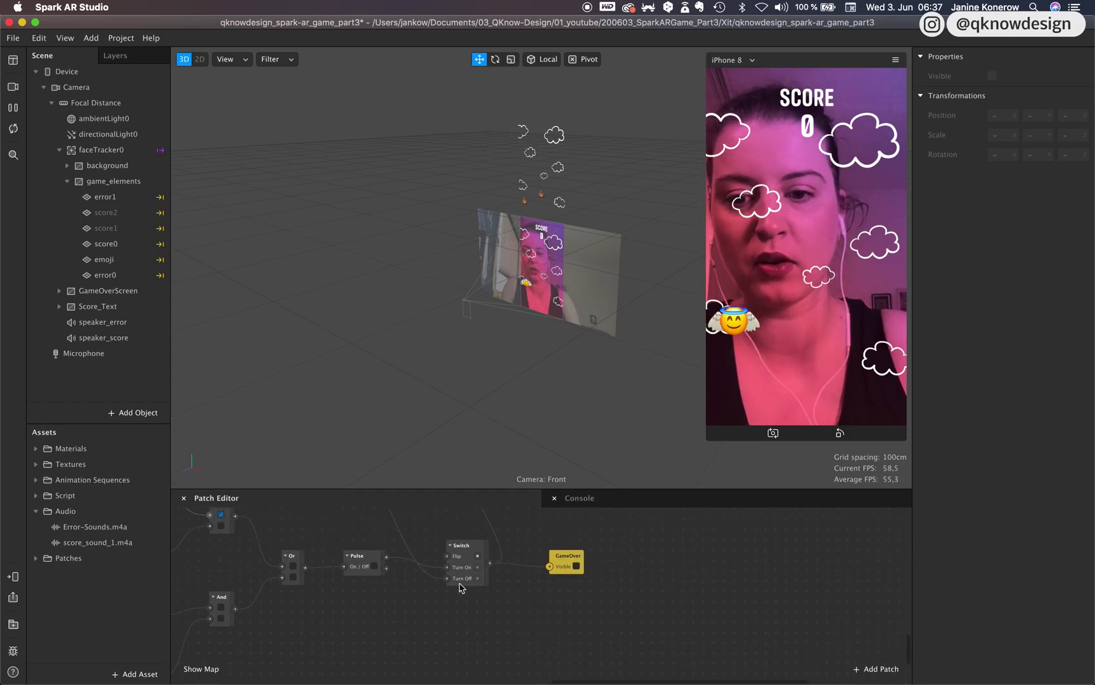
# Add a Single-Clip Controller patch wired from the Switch patch's output.
pyautogui.click(482, 549)
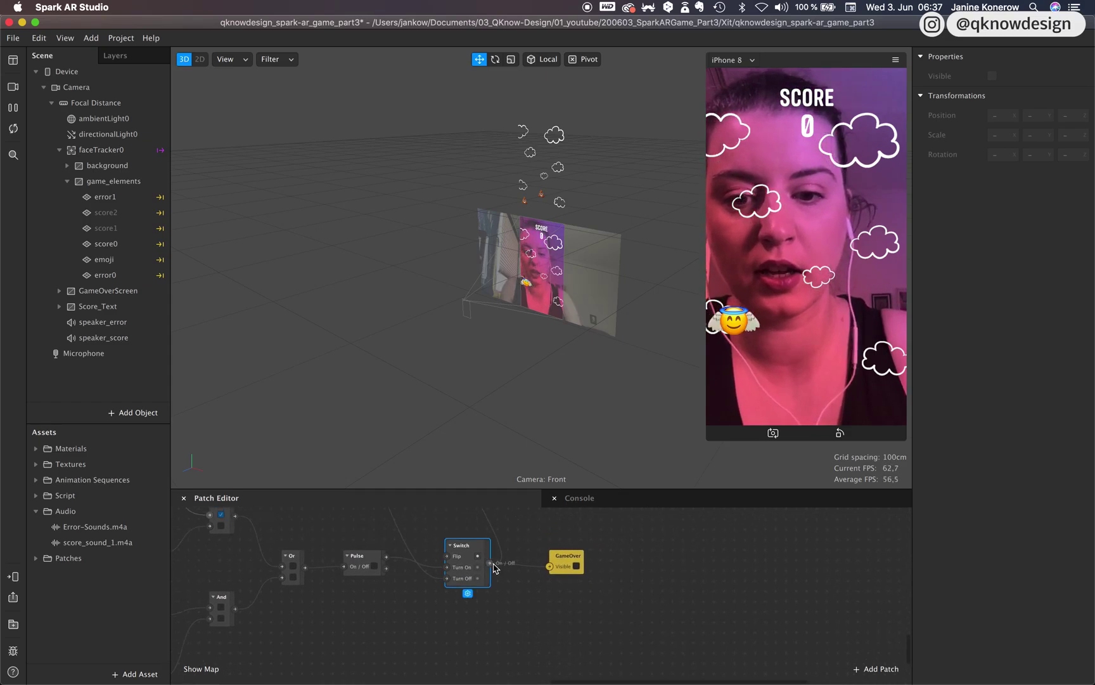
pyautogui.moveTo(490, 563); pyautogui.dragTo(515, 648)
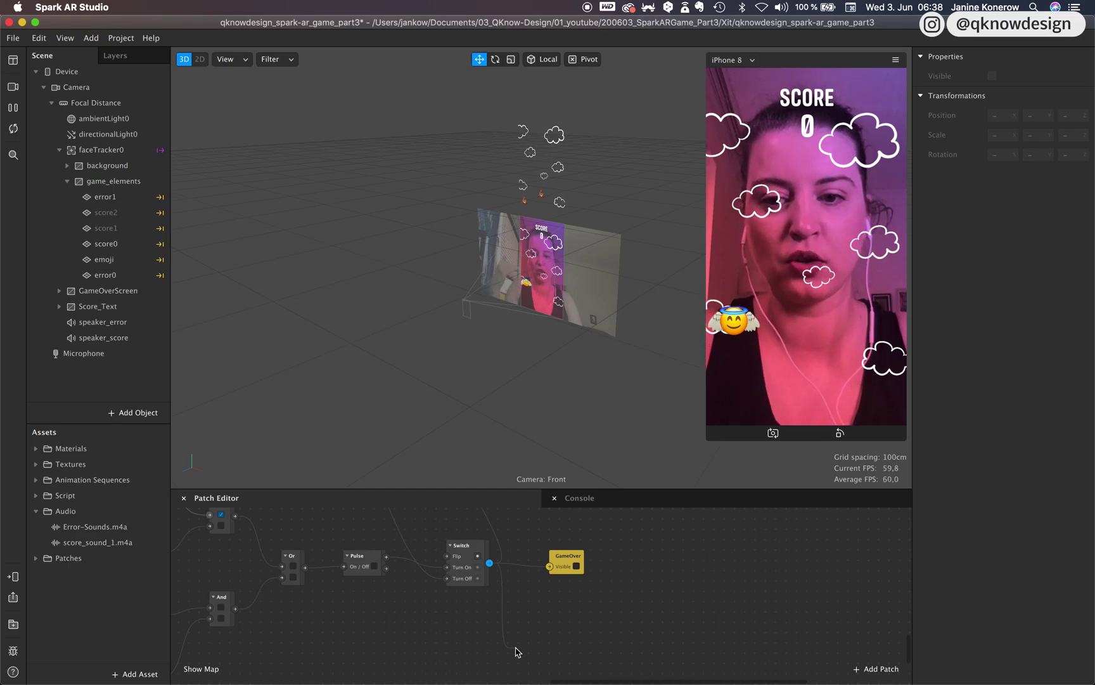
pyautogui.moveTo(517, 651); pyautogui.dragTo(516, 651)
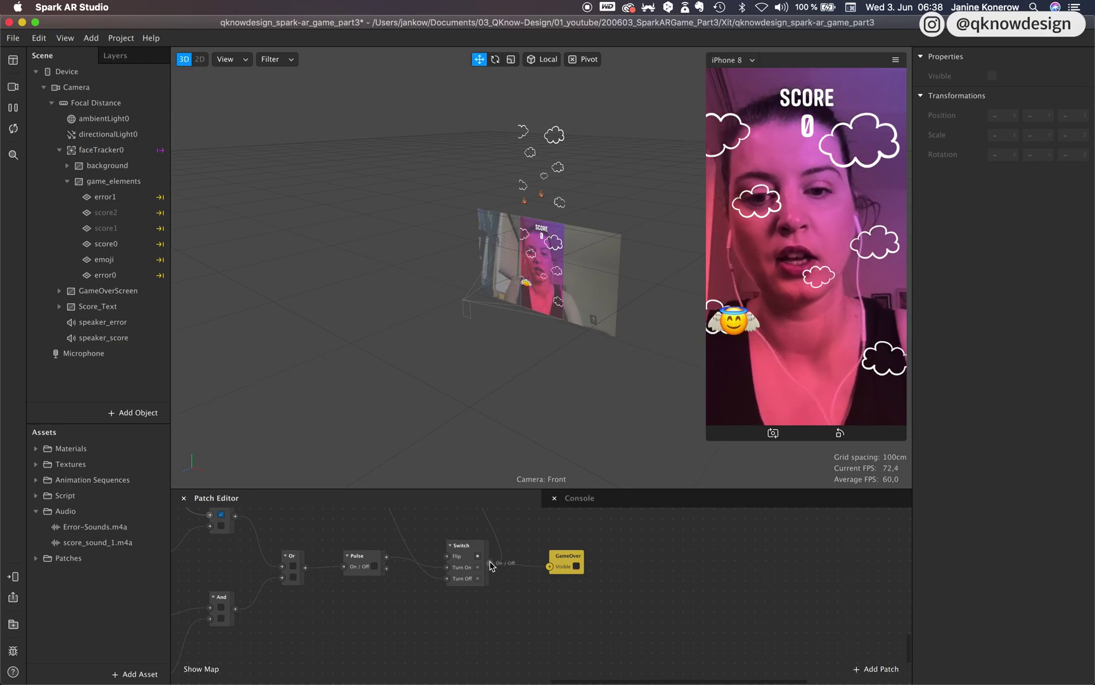
pyautogui.moveTo(490, 562); pyautogui.dragTo(517, 631)
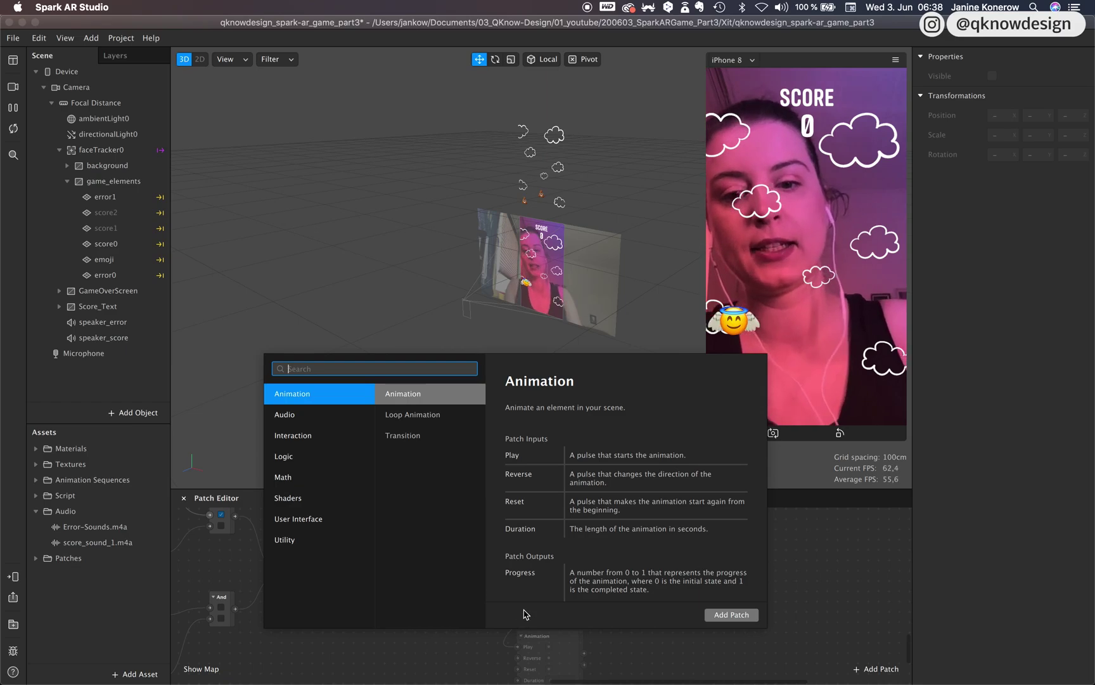
pyautogui.write('con')
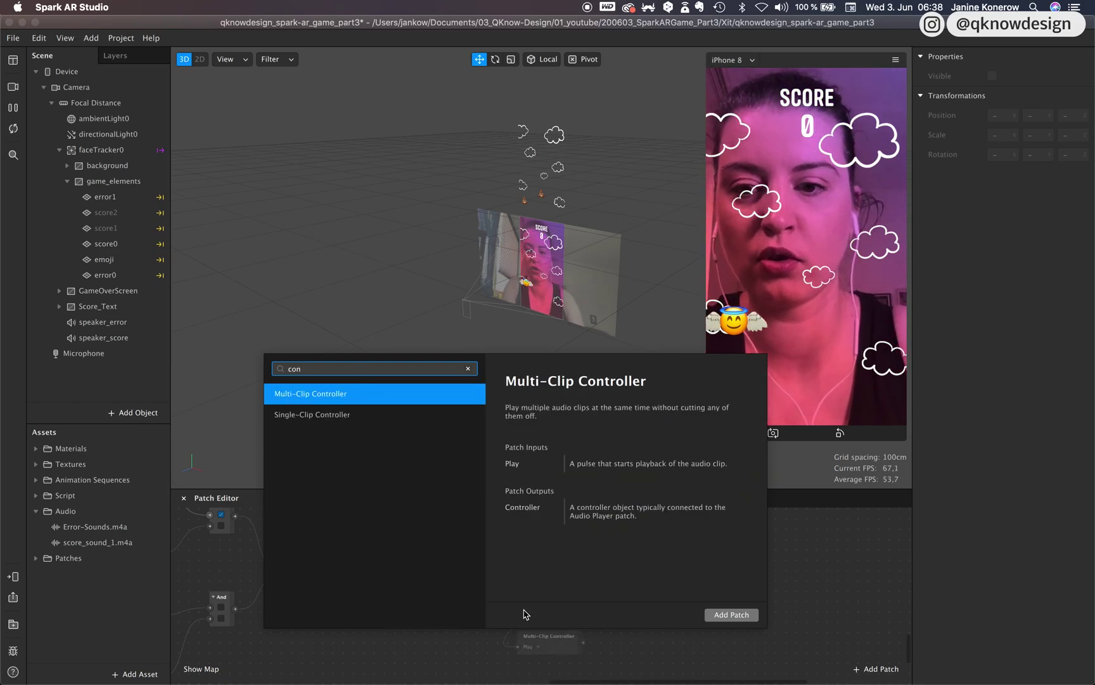
pyautogui.press('Down')
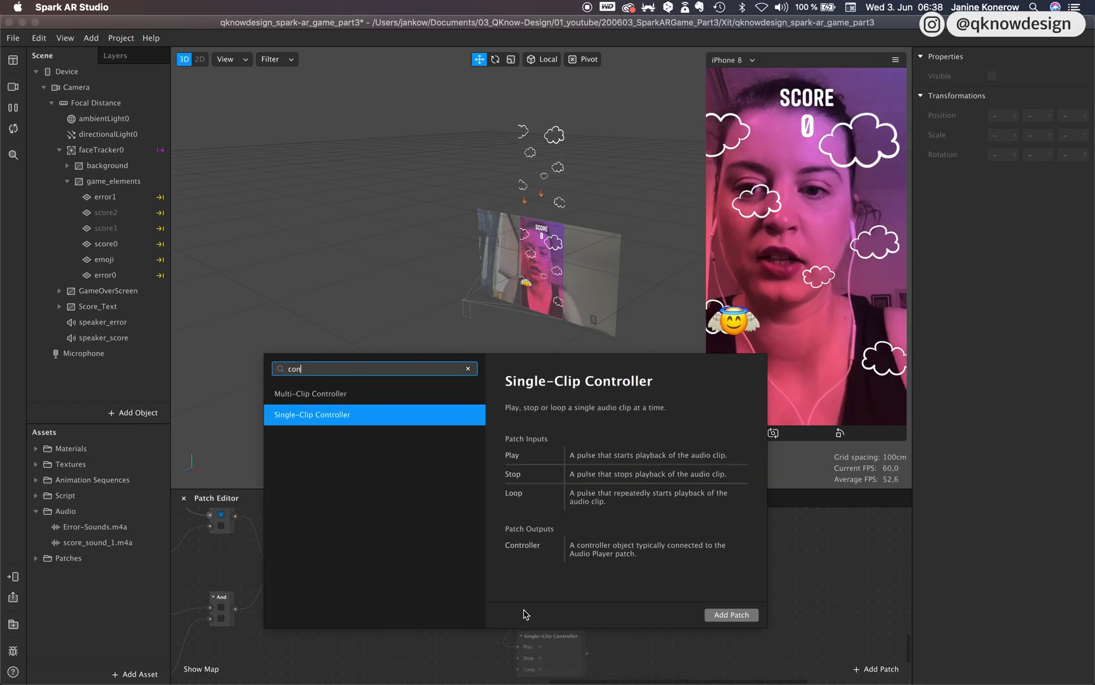
pyautogui.press('Return')
# Rearrange the Pulse and Single-Clip Controller patches so the GameOver patch is uncovered.
pyautogui.moveTo(561, 551); pyautogui.dragTo(455, 643)
pyautogui.moveTo(561, 647); pyautogui.dragTo(625, 639)
pyautogui.moveTo(436, 643); pyautogui.dragTo(520, 645)
pyautogui.hscroll(5, 520, 561)
pyautogui.scroll(-1, 520, 561)
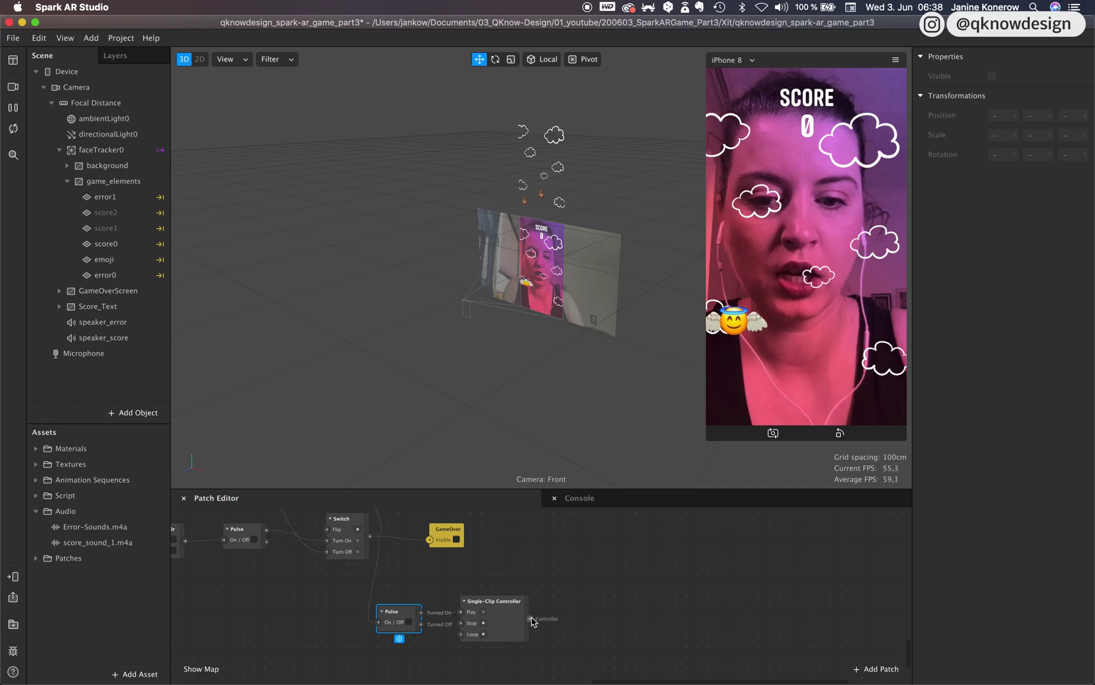
# Bring Error-Sounds.m4a into the patch graph and arrange it near the controller.
pyautogui.click(102, 530)
pyautogui.moveTo(99, 530); pyautogui.dragTo(439, 575)
pyautogui.moveTo(503, 604); pyautogui.dragTo(566, 603)
pyautogui.moveTo(434, 573); pyautogui.dragTo(424, 583)
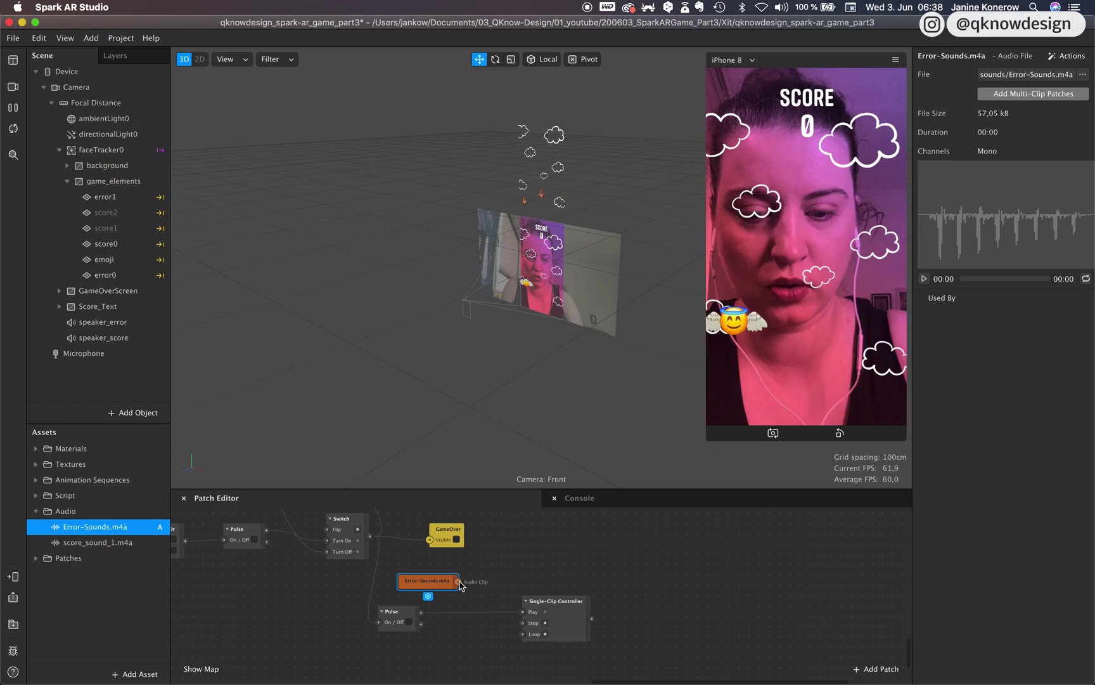
# Add an Audio Player from the controller output, with Error-Sounds.m4a placed beside it.
pyautogui.moveTo(577, 607); pyautogui.dragTo(596, 592)
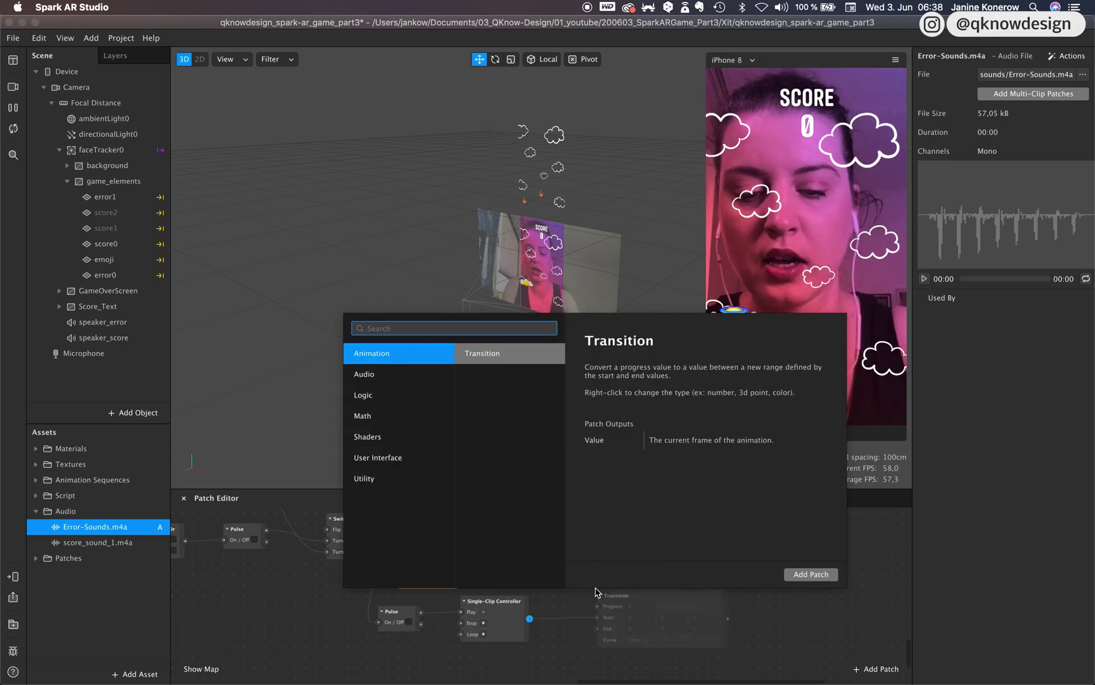
pyautogui.write('audio')
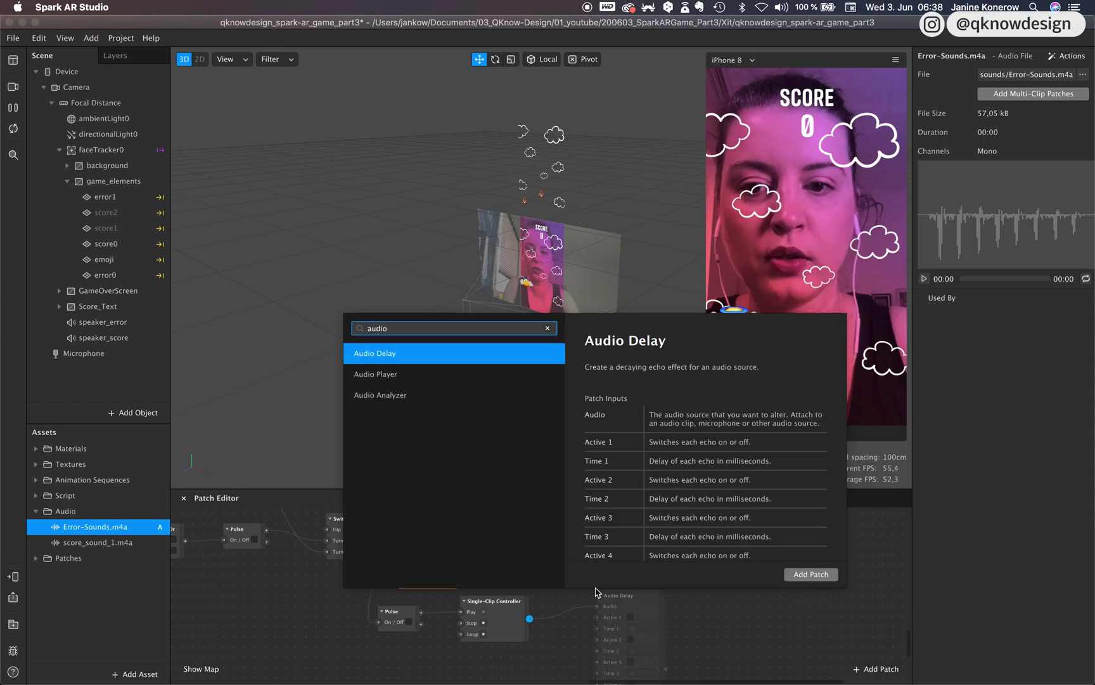
pyautogui.press('Down')
pyautogui.press('Return')
pyautogui.moveTo(459, 579); pyautogui.dragTo(556, 595)
pyautogui.hscroll(3, 712, 628)
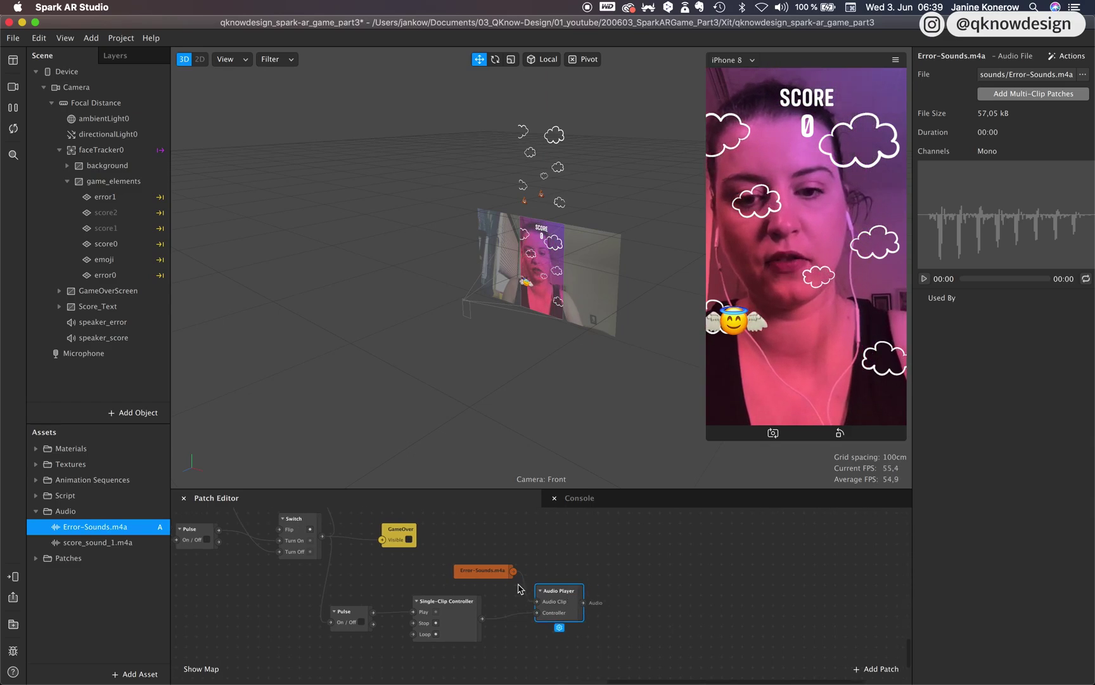
# Create a speaker_error audio patch and connect the Audio Player output to it.
pyautogui.doubleClick(112, 323)
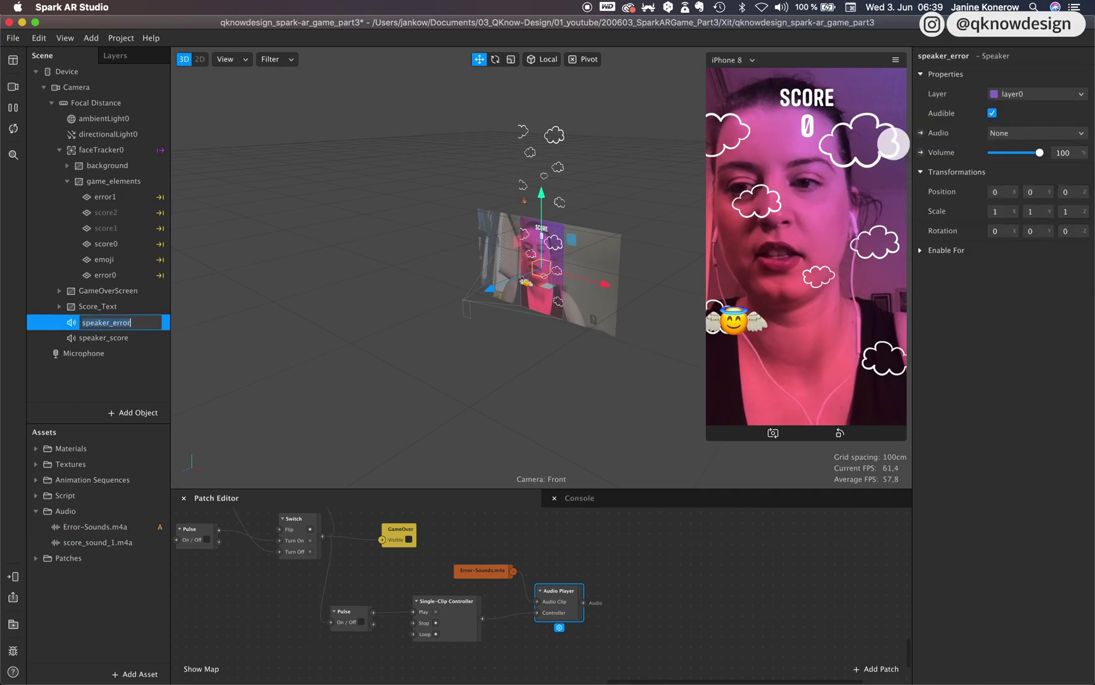
pyautogui.click(921, 133)
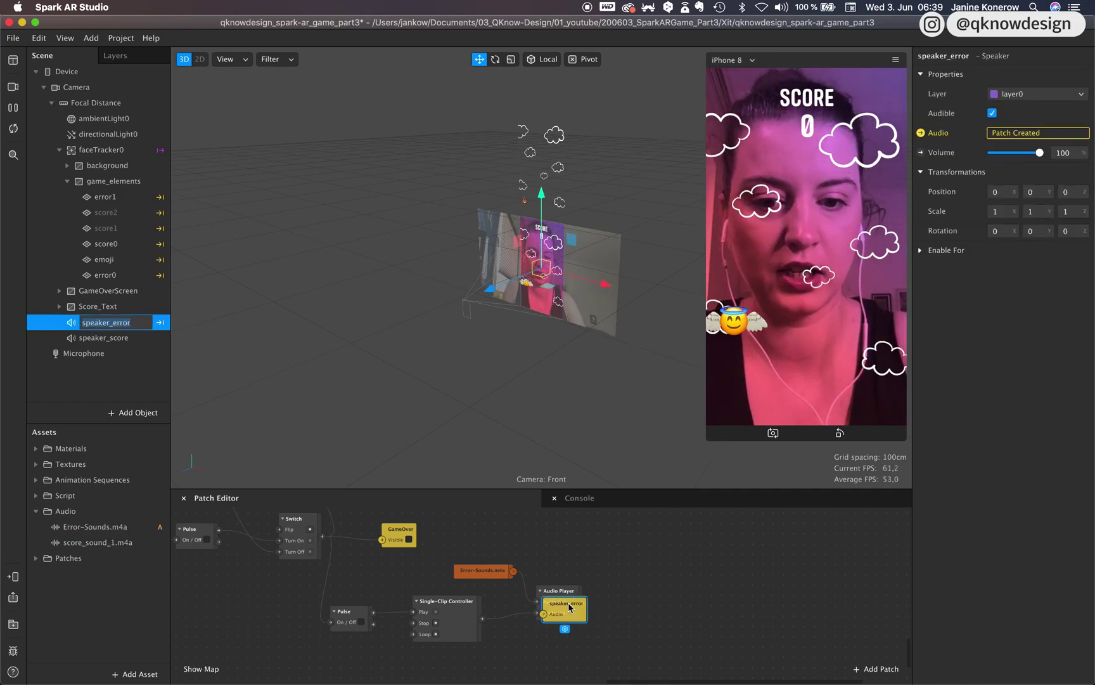
pyautogui.moveTo(574, 604); pyautogui.dragTo(649, 591)
pyautogui.moveTo(583, 604); pyautogui.dragTo(619, 601)
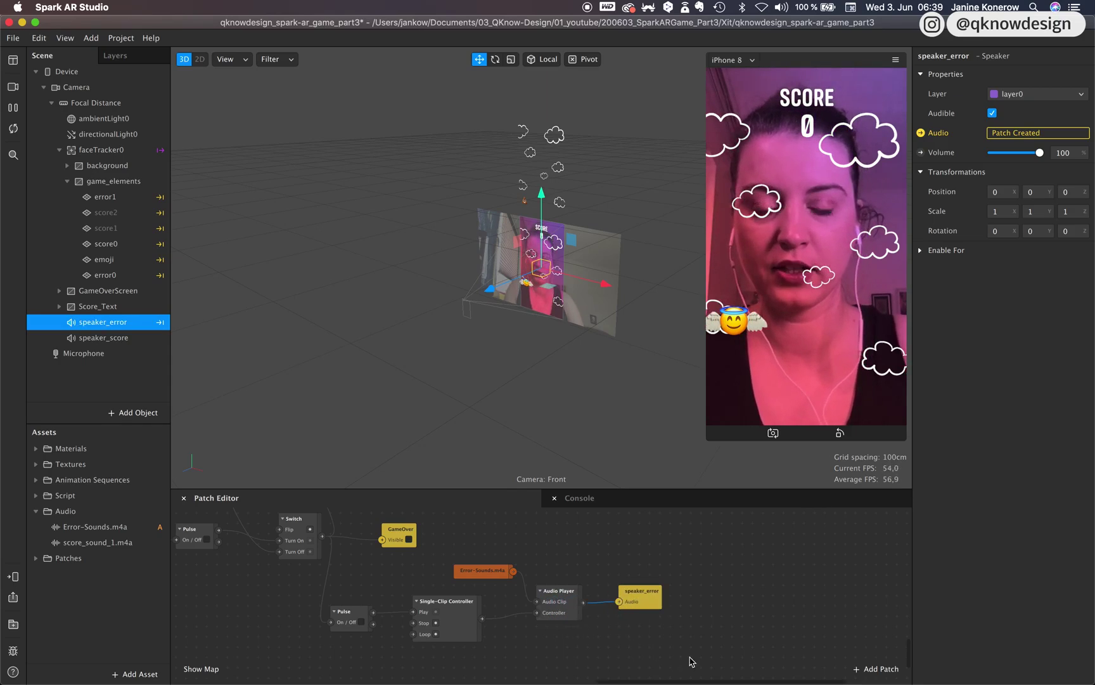
# Add a Single-Clip Controller patch driven by the score Pulse output.
pyautogui.scroll(-5, 647, 641)
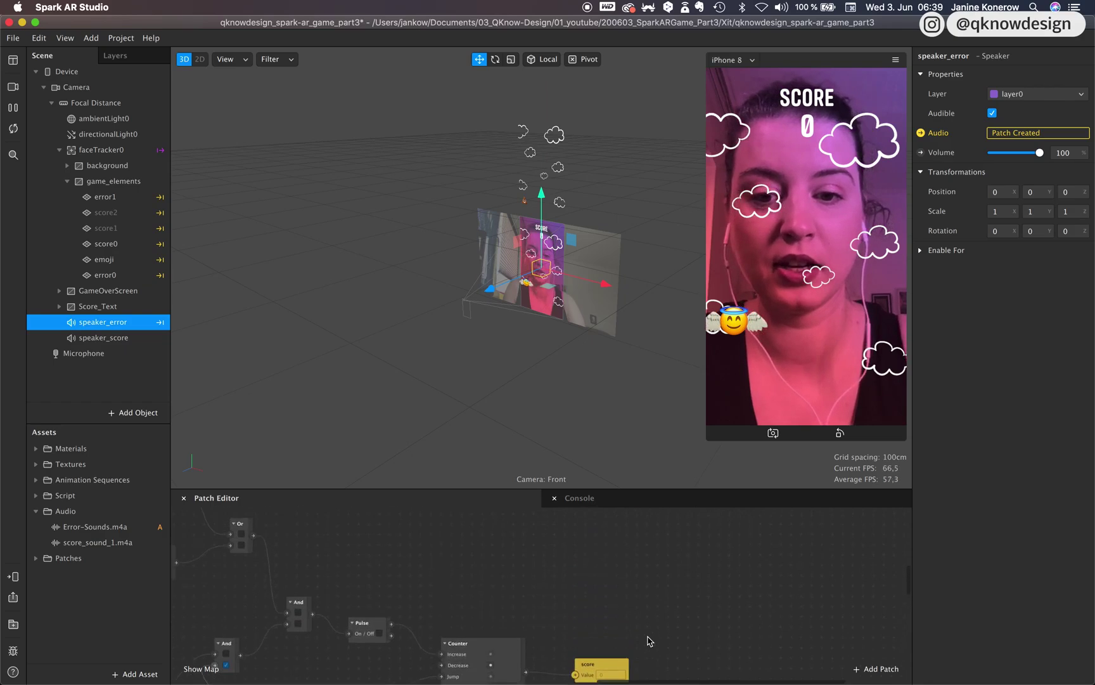
pyautogui.scroll(-3, 648, 642)
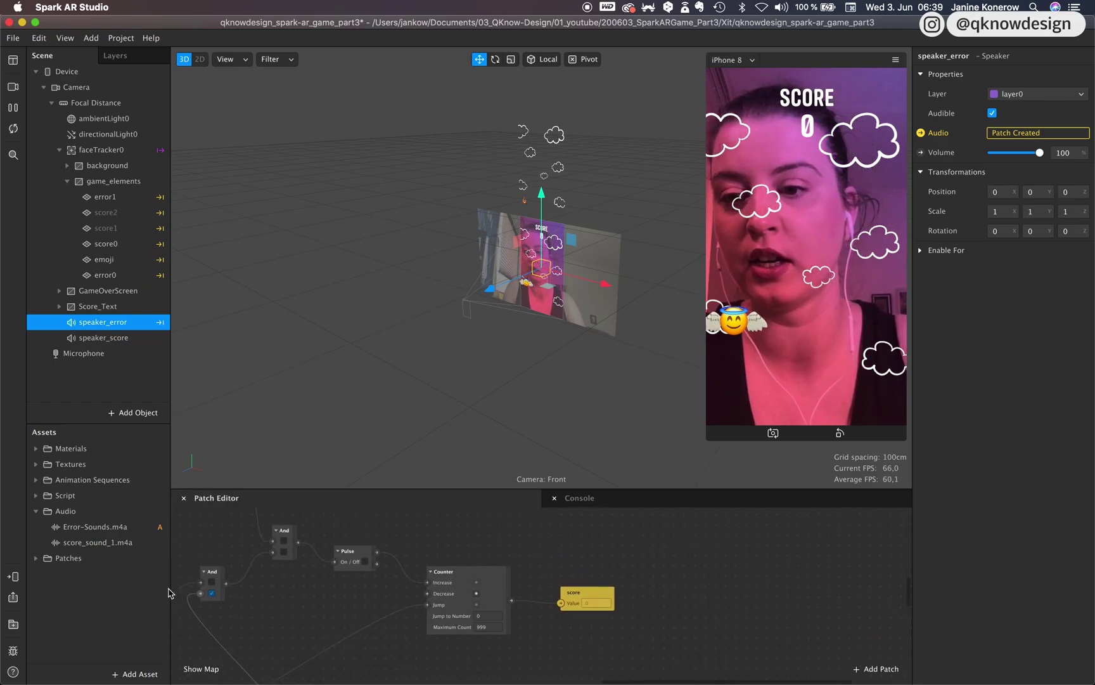
pyautogui.scroll(1, 363, 563)
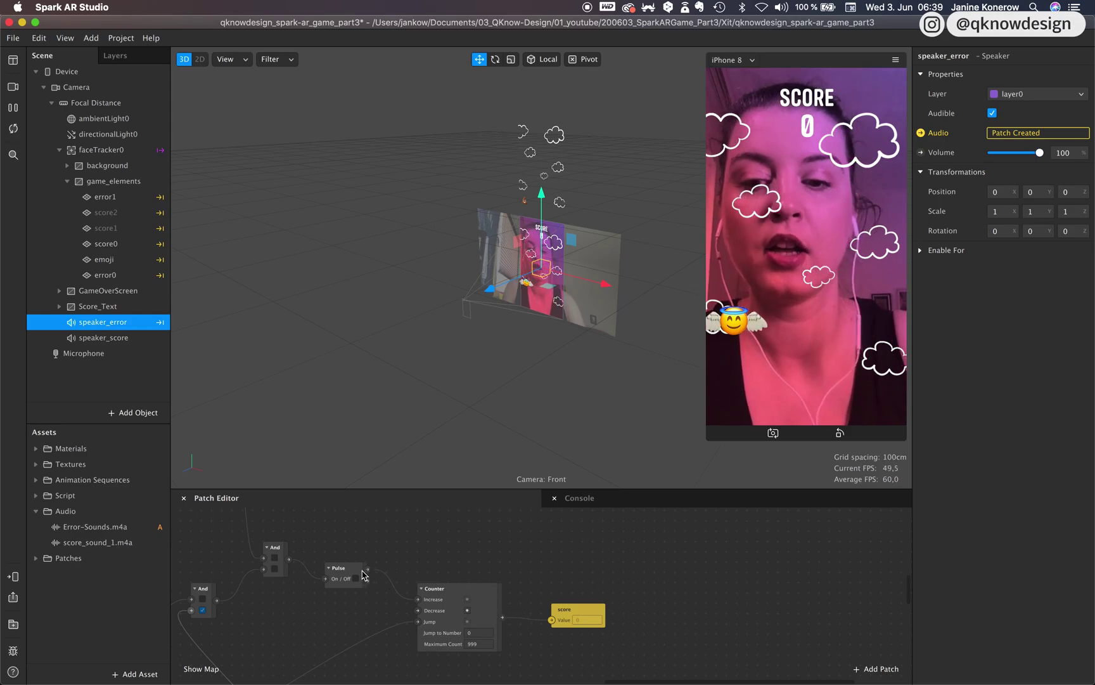
pyautogui.moveTo(368, 568); pyautogui.dragTo(494, 531)
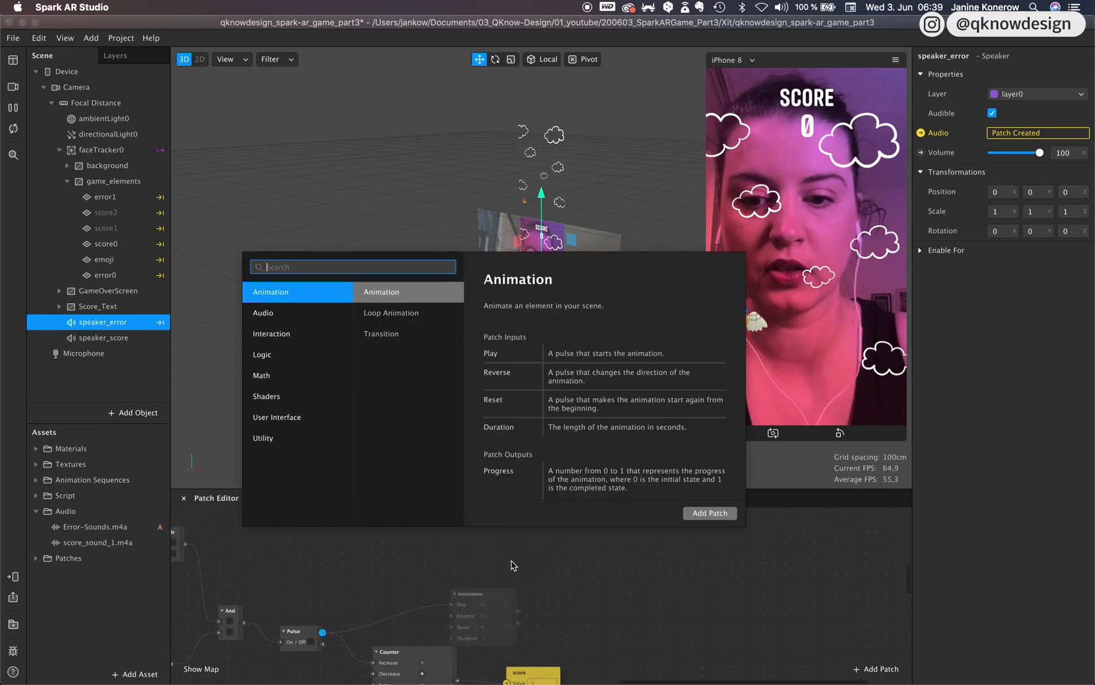
pyautogui.click(507, 568)
pyautogui.scroll(-2, 307, 634)
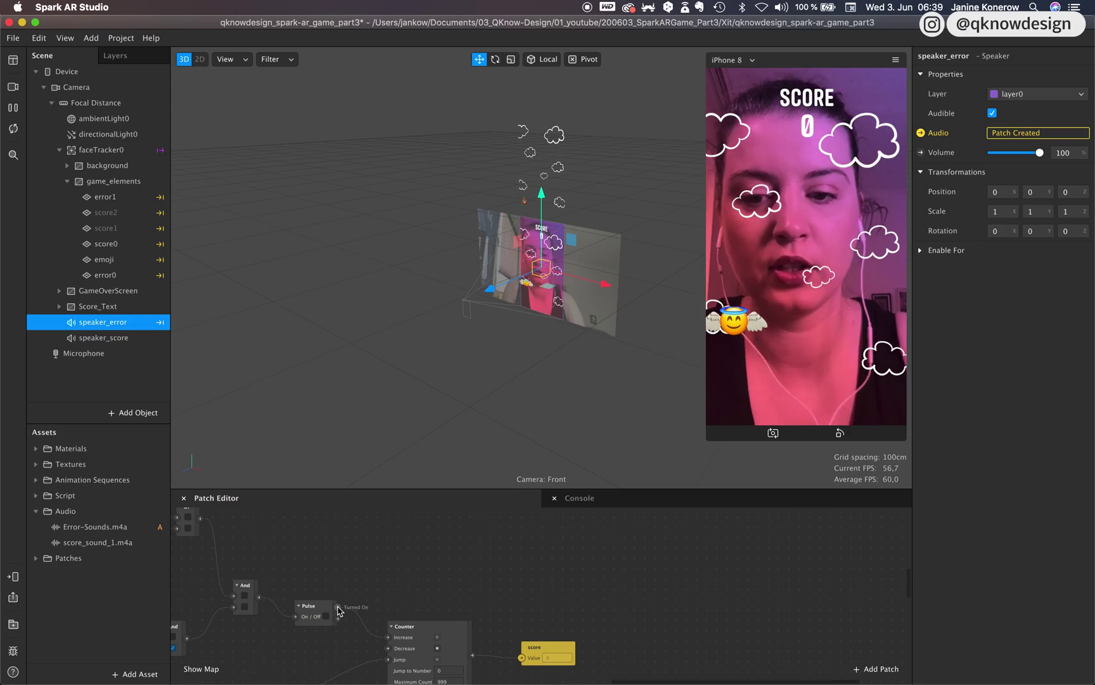
pyautogui.moveTo(337, 607); pyautogui.dragTo(405, 556)
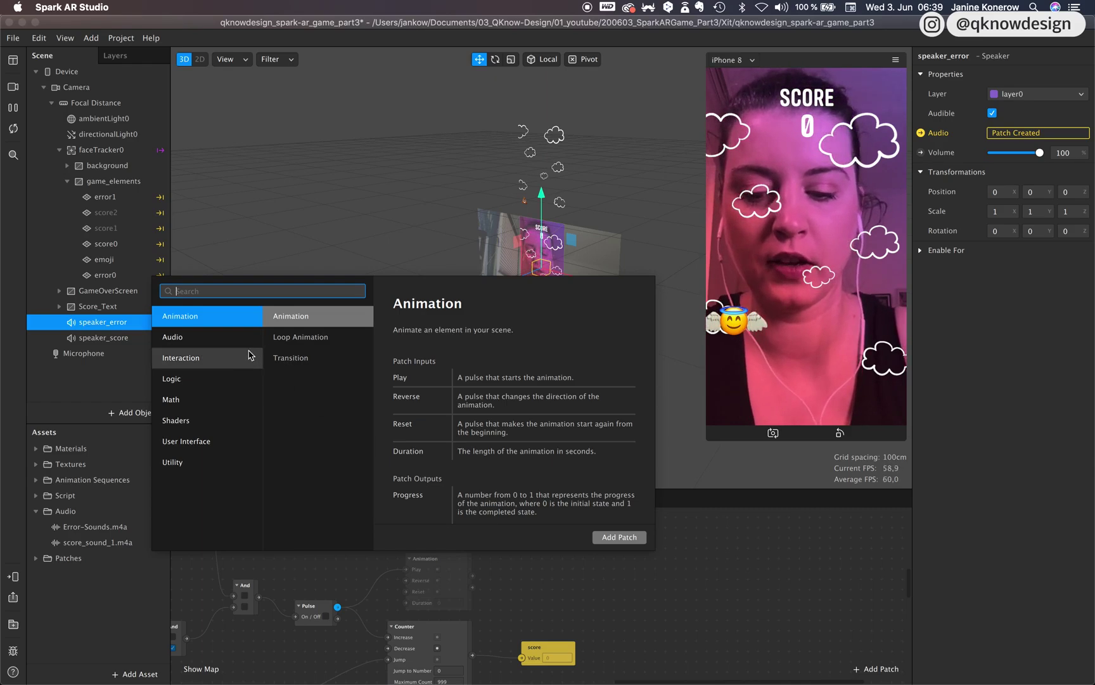
pyautogui.write('clip')
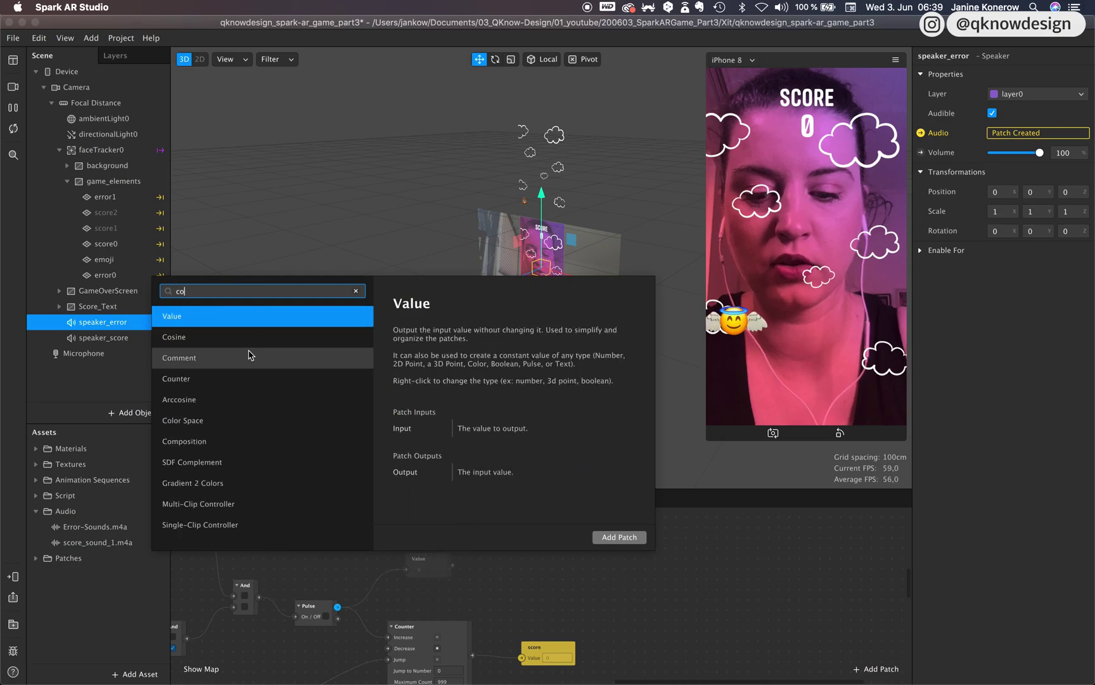
pyautogui.press('Down')
pyautogui.press('Return')
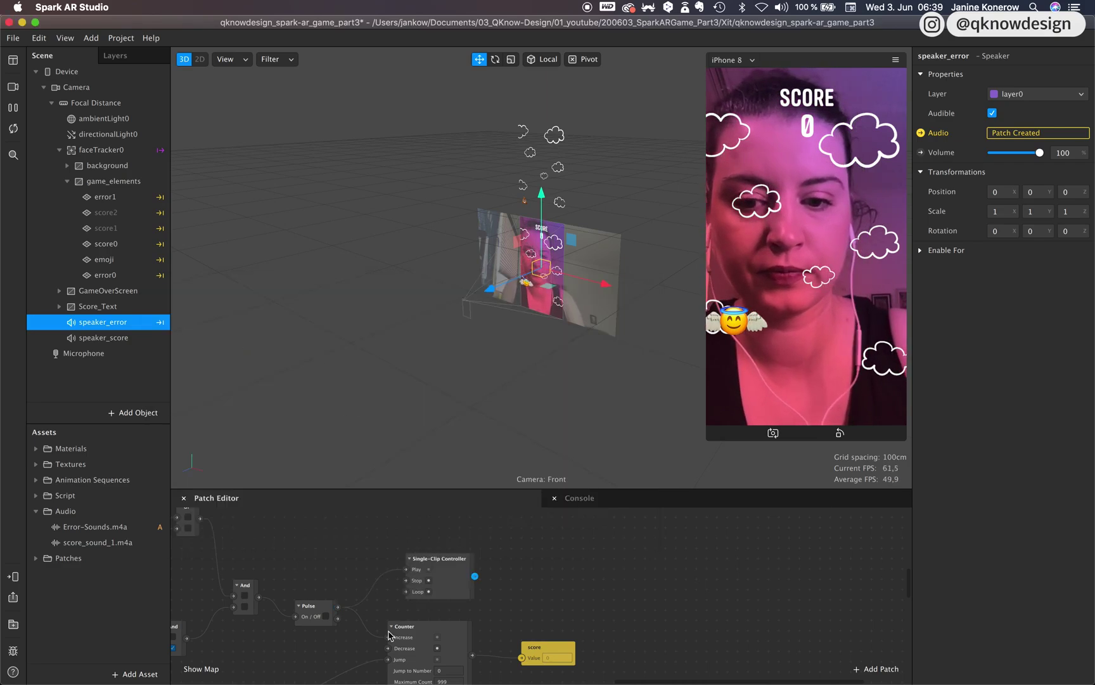
pyautogui.moveTo(437, 573); pyautogui.dragTo(430, 568)
# Add an Audio Player patch beside the new Single-Clip Controller.
pyautogui.doubleClick(526, 573)
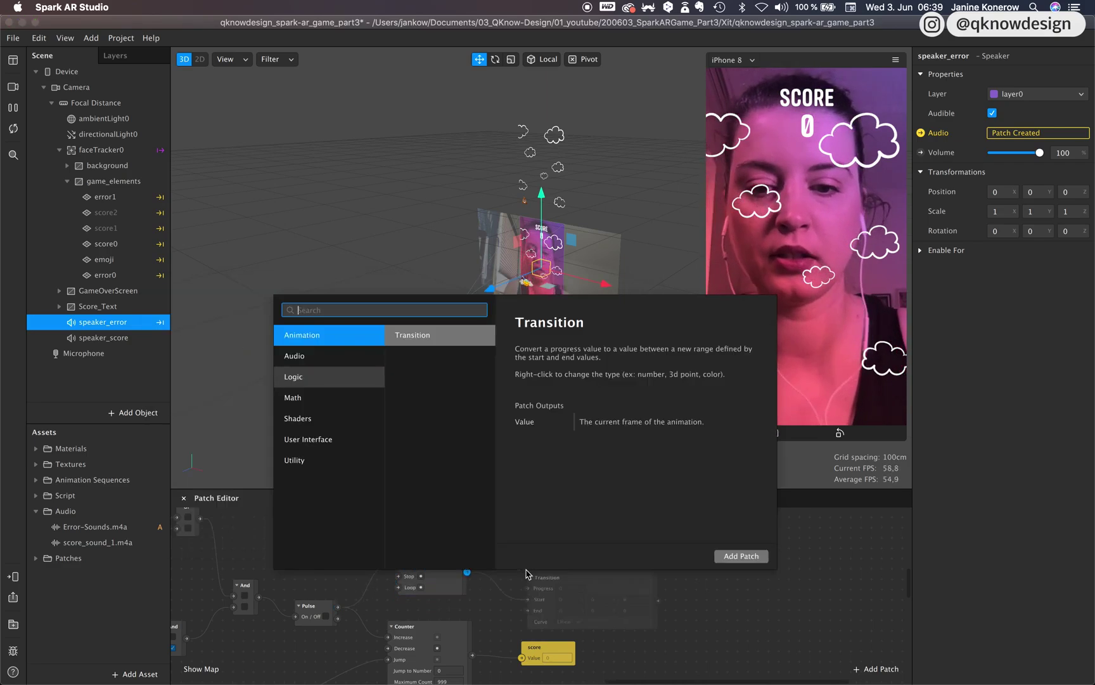
pyautogui.write('audio')
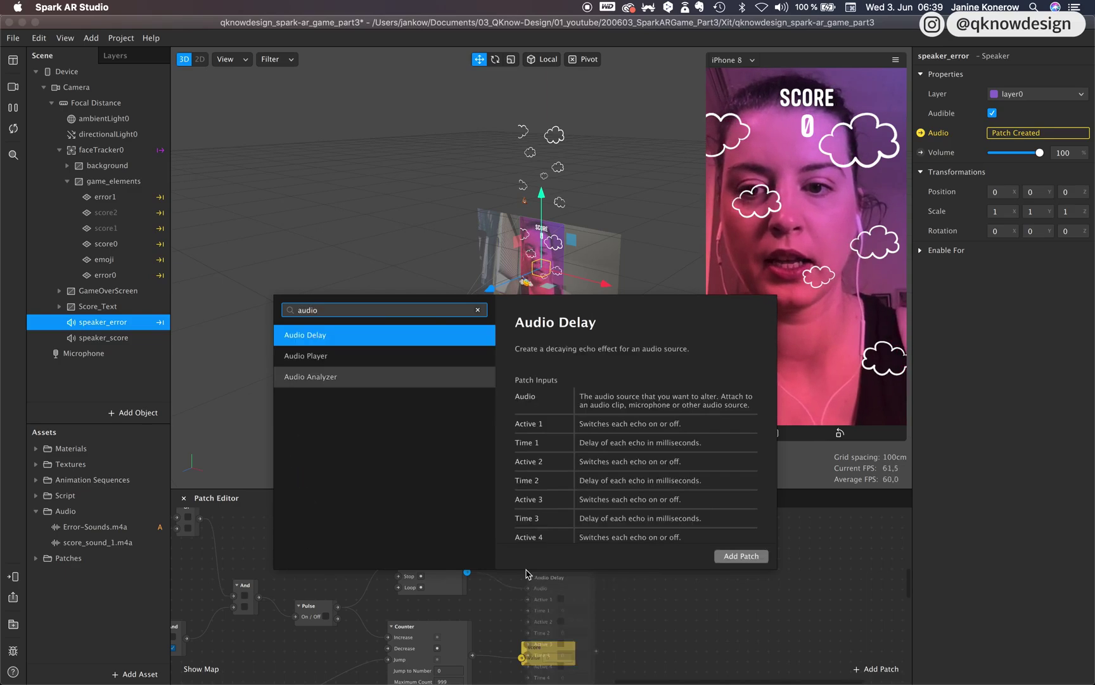
pyautogui.click(371, 352)
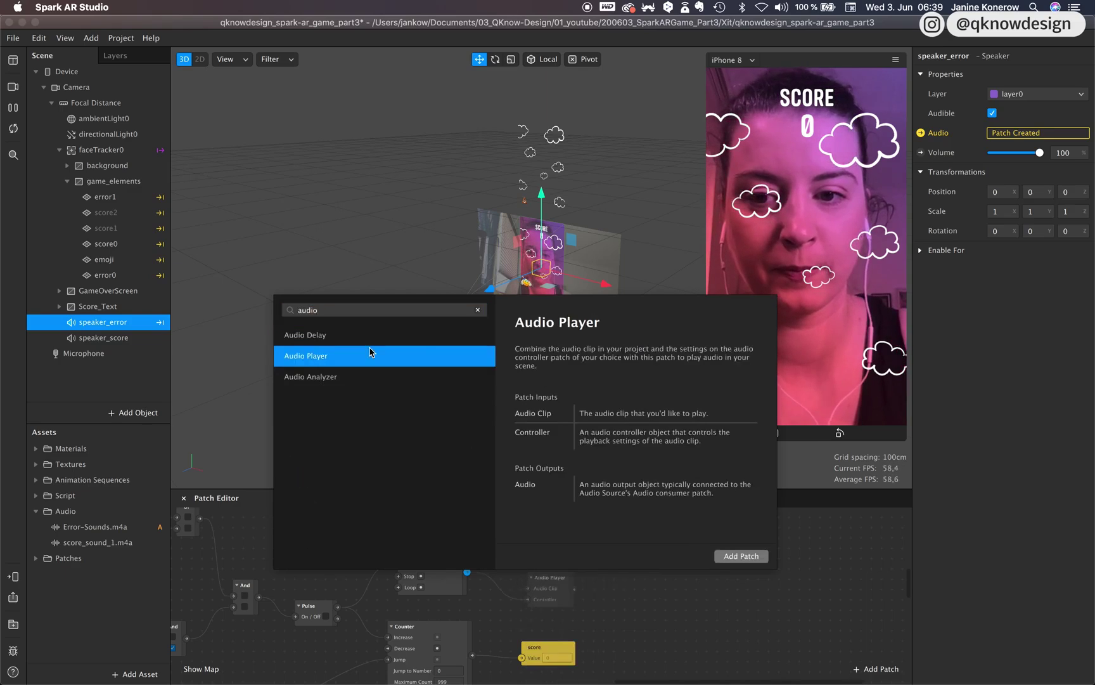
pyautogui.click(745, 556)
pyautogui.moveTo(550, 578); pyautogui.dragTo(533, 555)
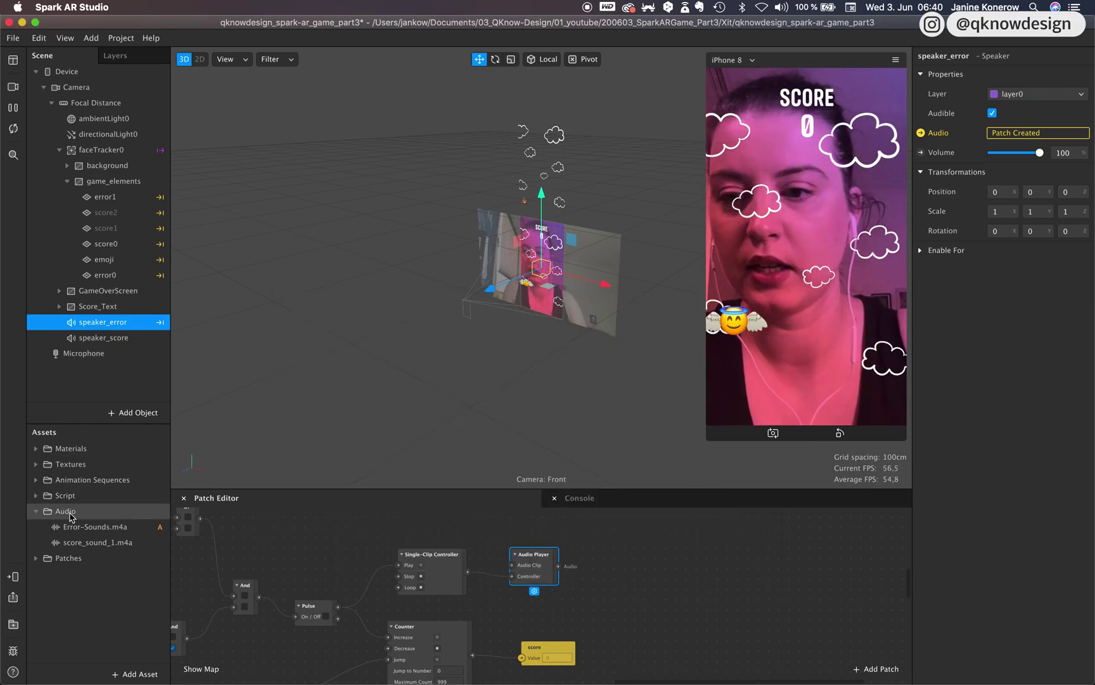
# Add score_sound_1.m4a and a speaker_score patch fed by the Audio Player output.
pyautogui.scroll(2, 248, 580)
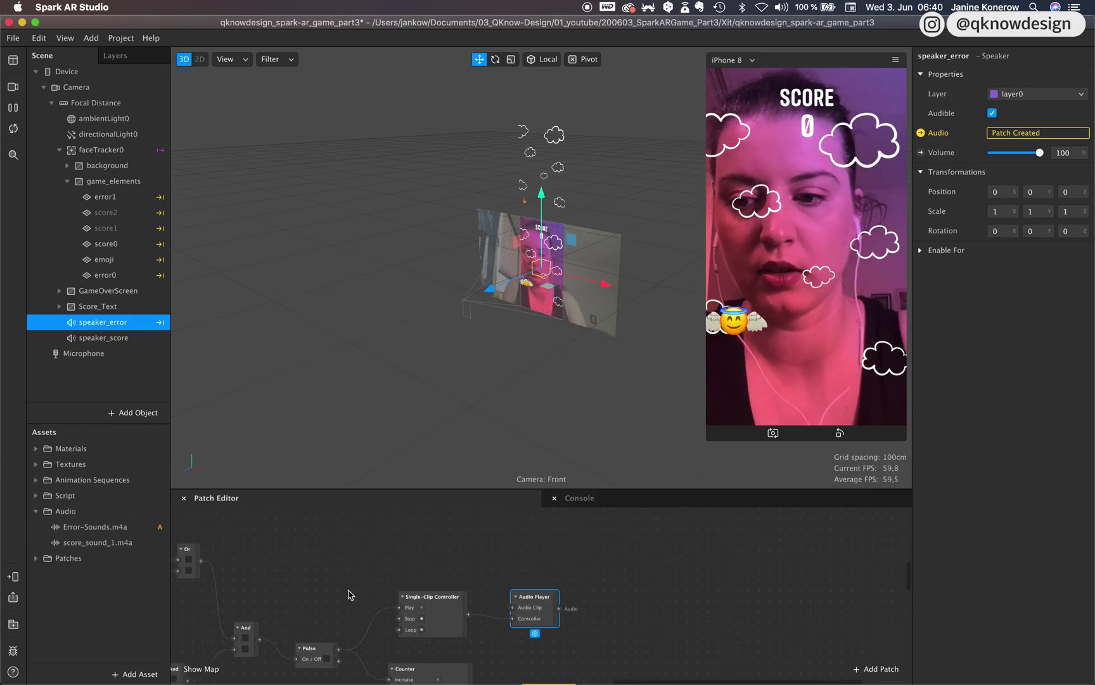
pyautogui.moveTo(95, 542); pyautogui.dragTo(514, 609)
pyautogui.click(105, 337)
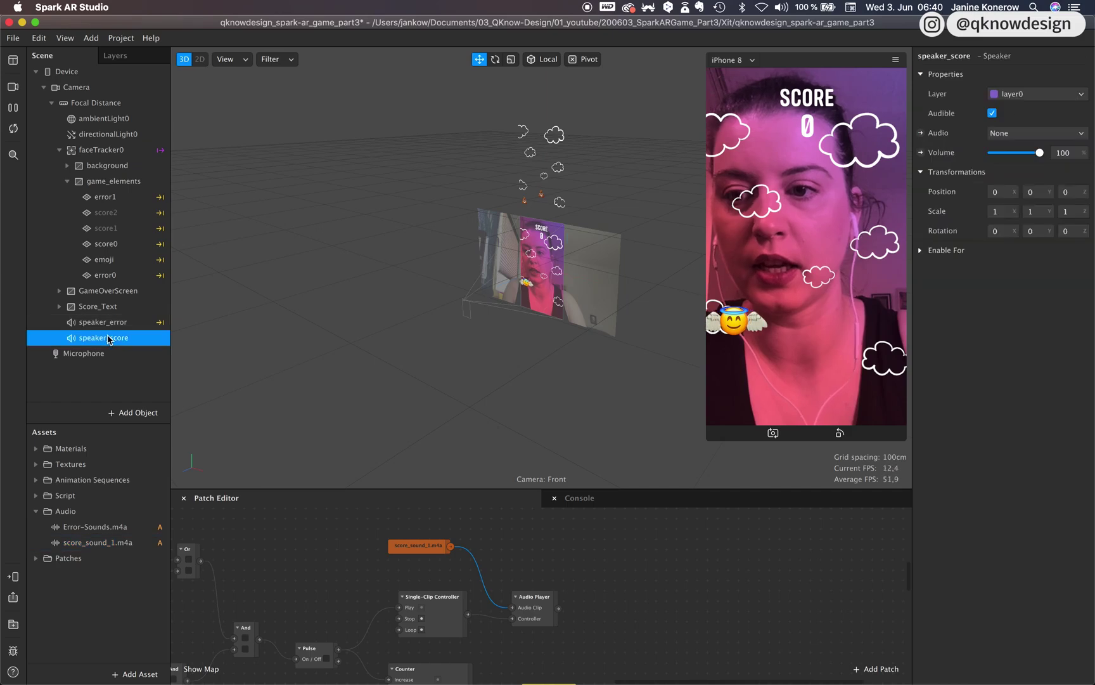
pyautogui.click(921, 133)
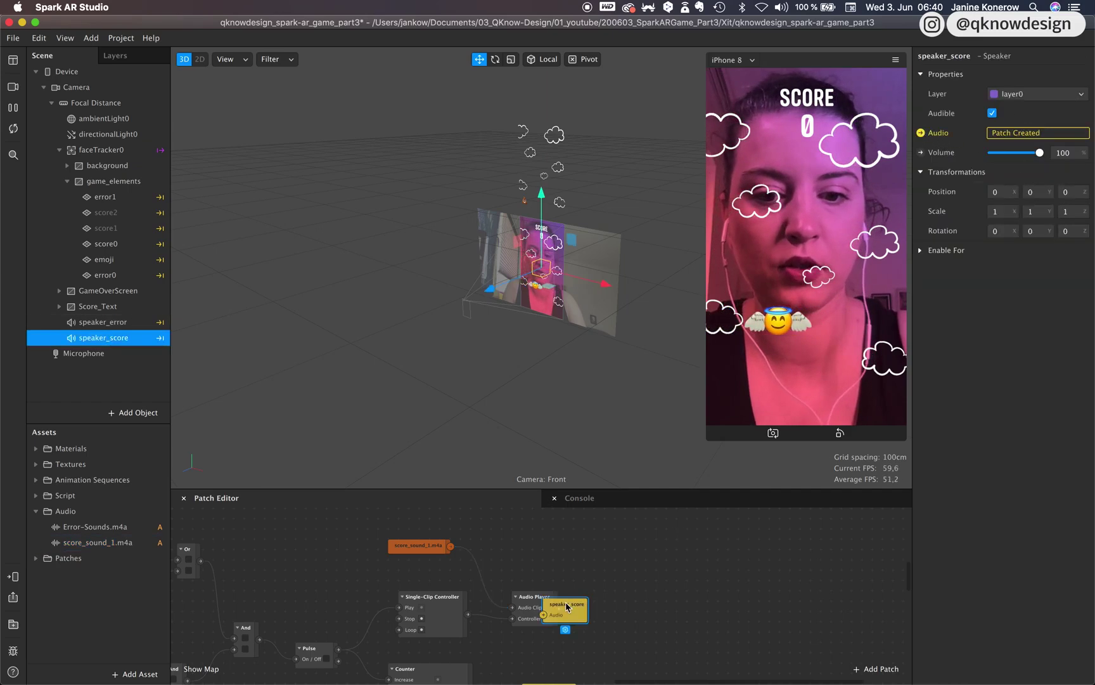
pyautogui.moveTo(566, 607)
pyautogui.mouseDown()
pyautogui.moveTo(622, 600)
pyautogui.moveTo(584, 606)
pyautogui.mouseUp()
pyautogui.scroll(-5, 585, 607)
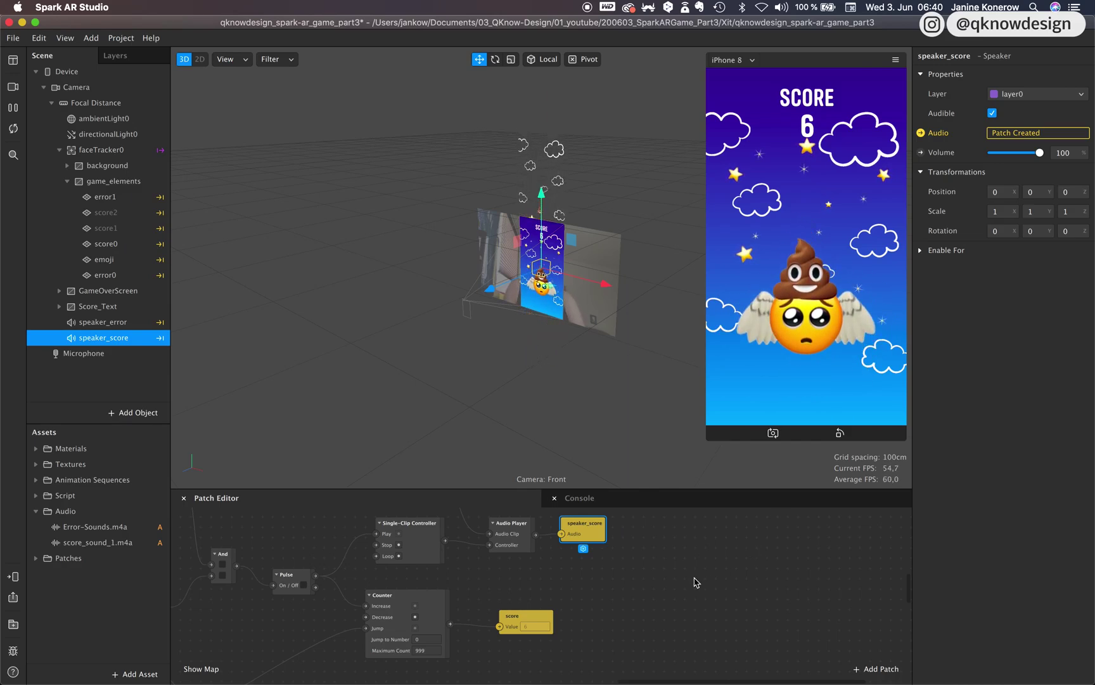
pyautogui.scroll(5, 596, 596)
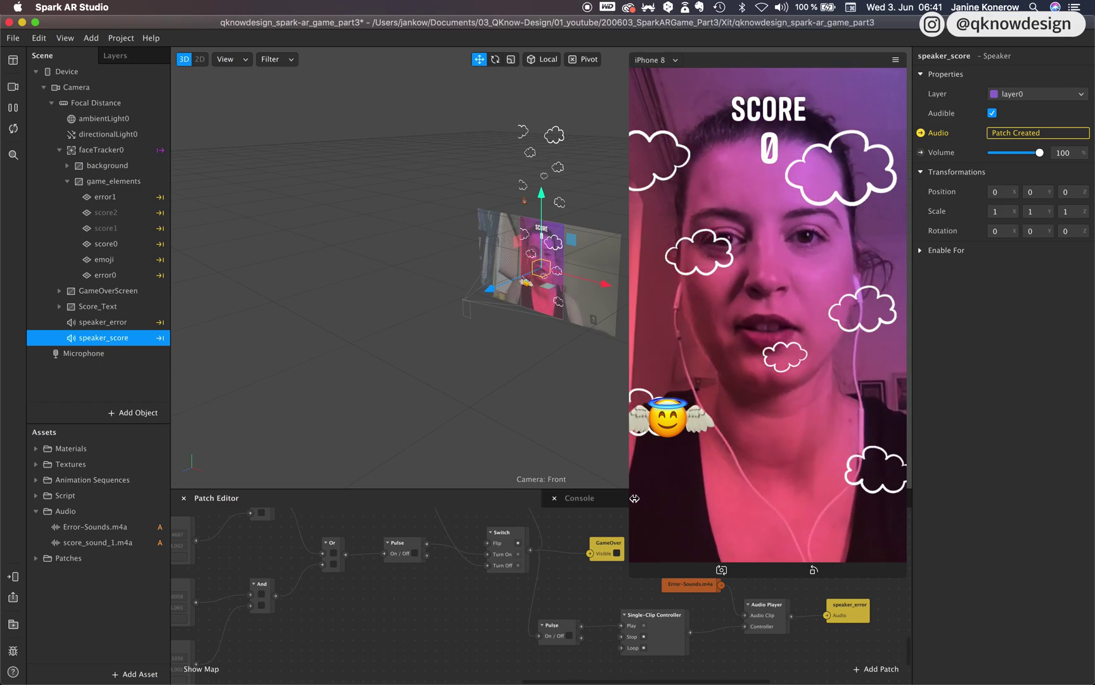
pyautogui.hscroll(10, 524, 607)
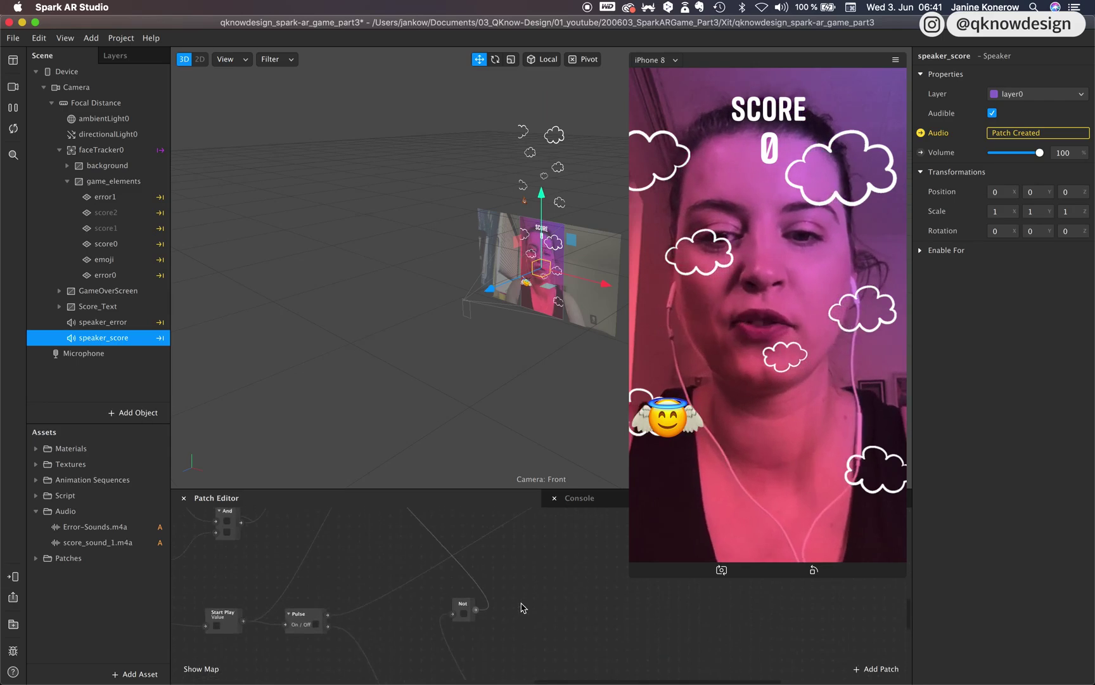